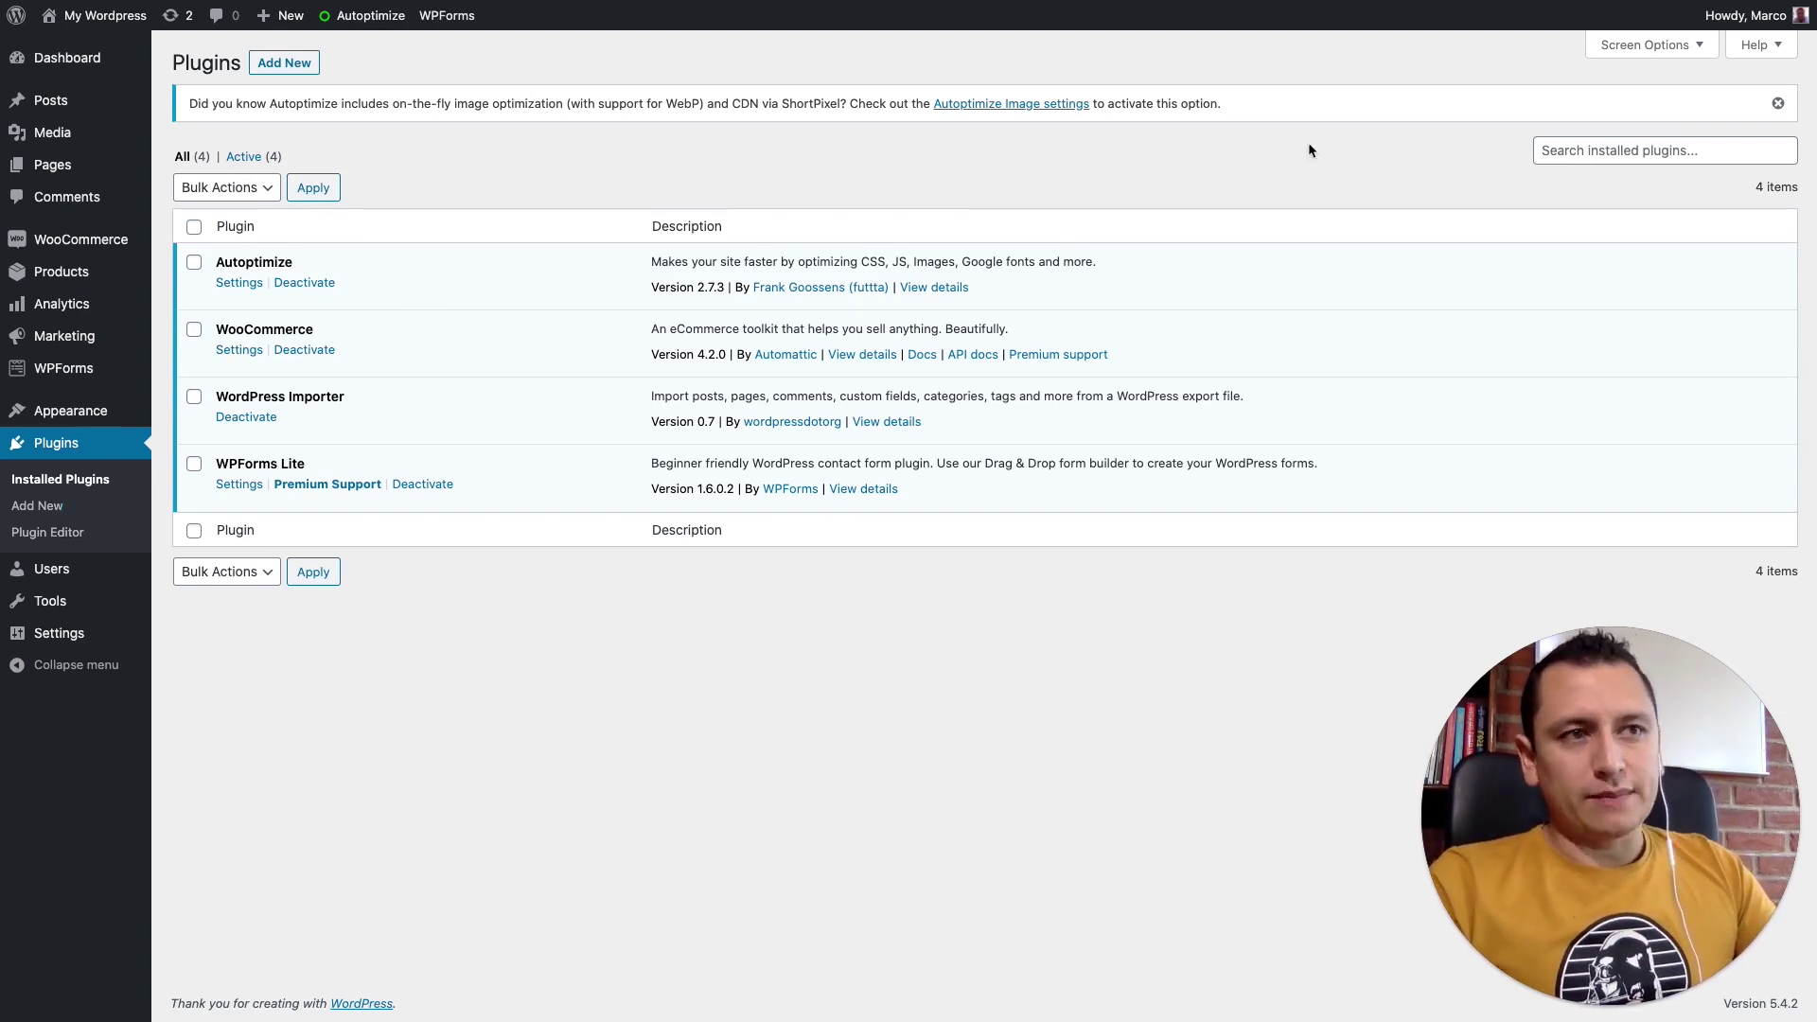
- Search the catalogue of new plugins for "rank math"
left_click(1621, 149)
type("ra")
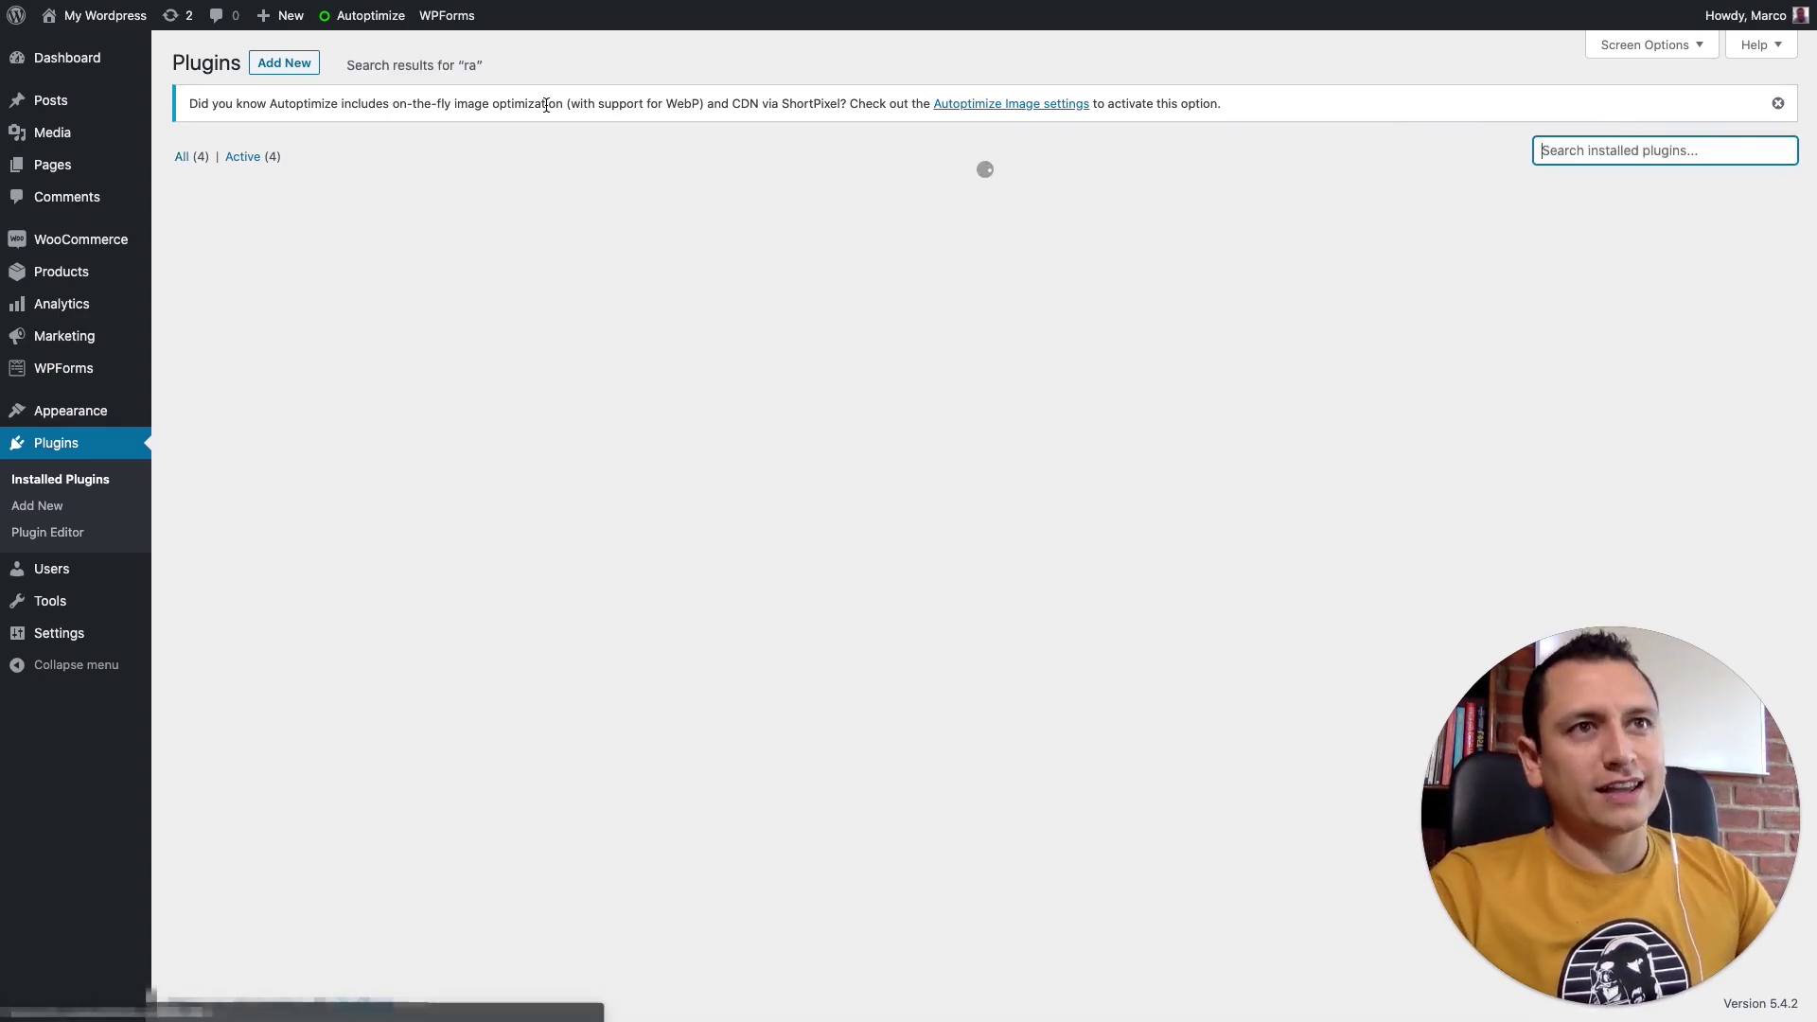
left_click(284, 62)
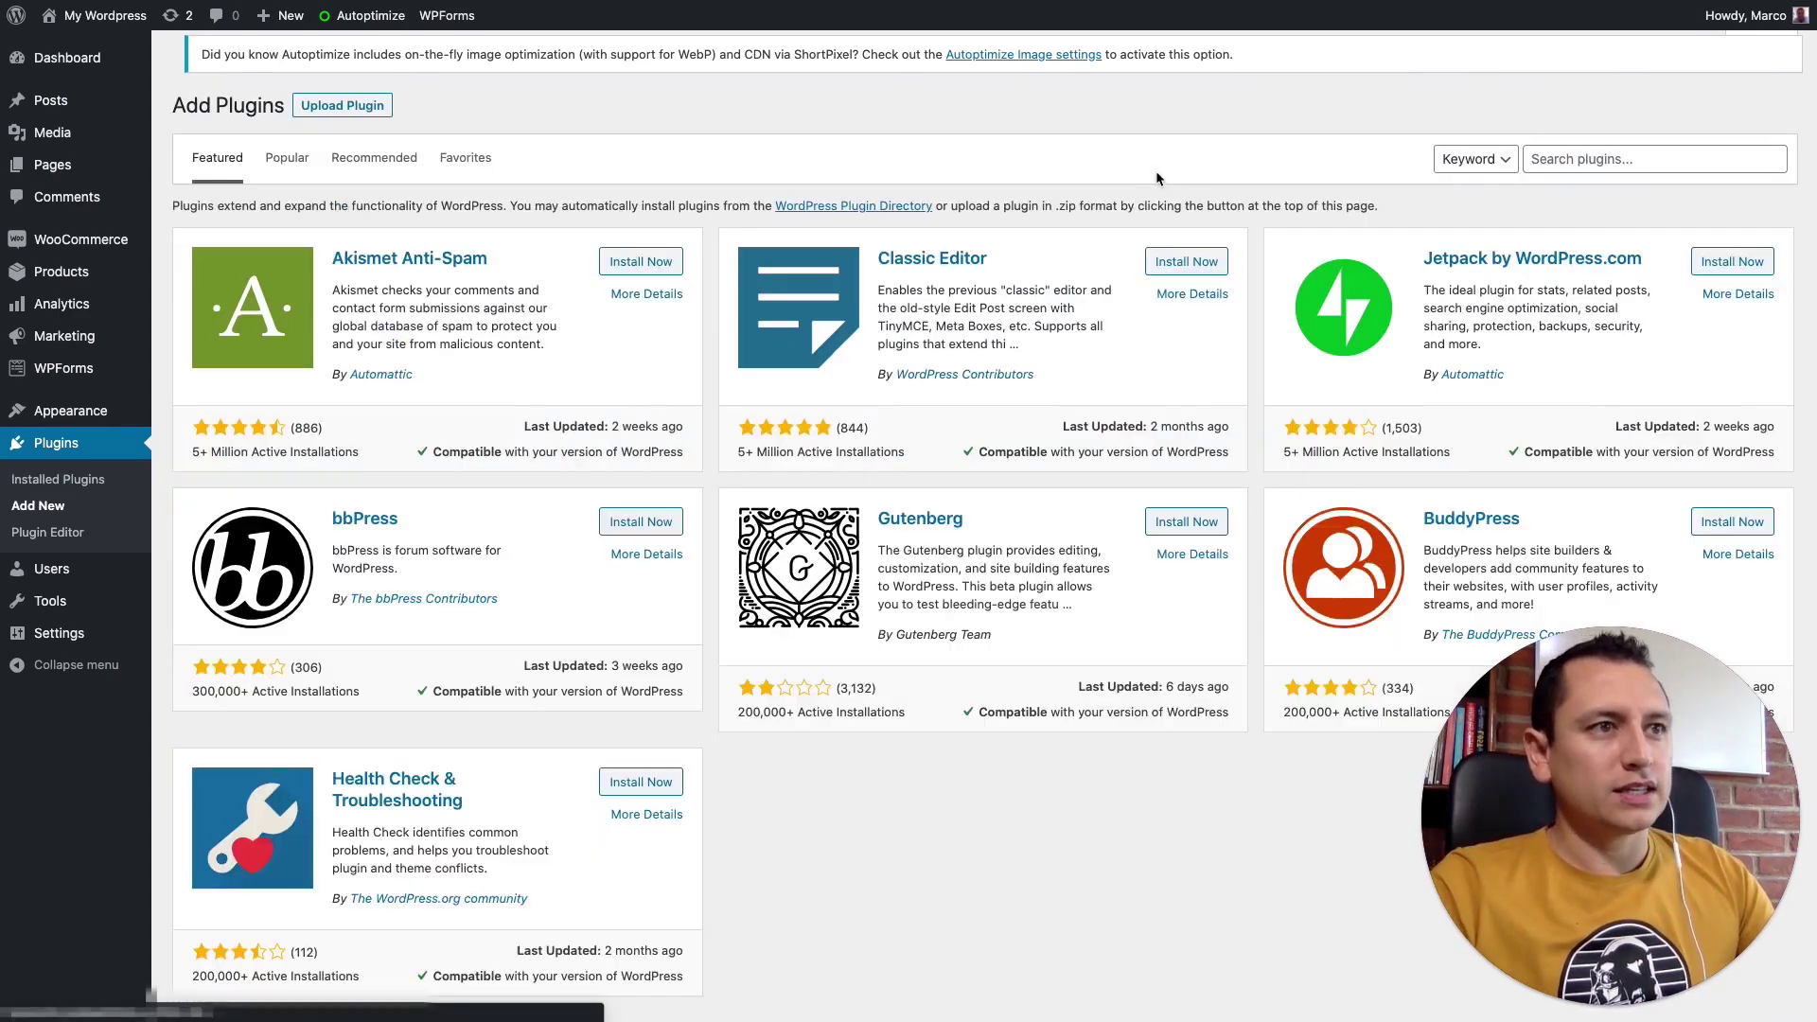
left_click(1653, 173)
type("rank math")
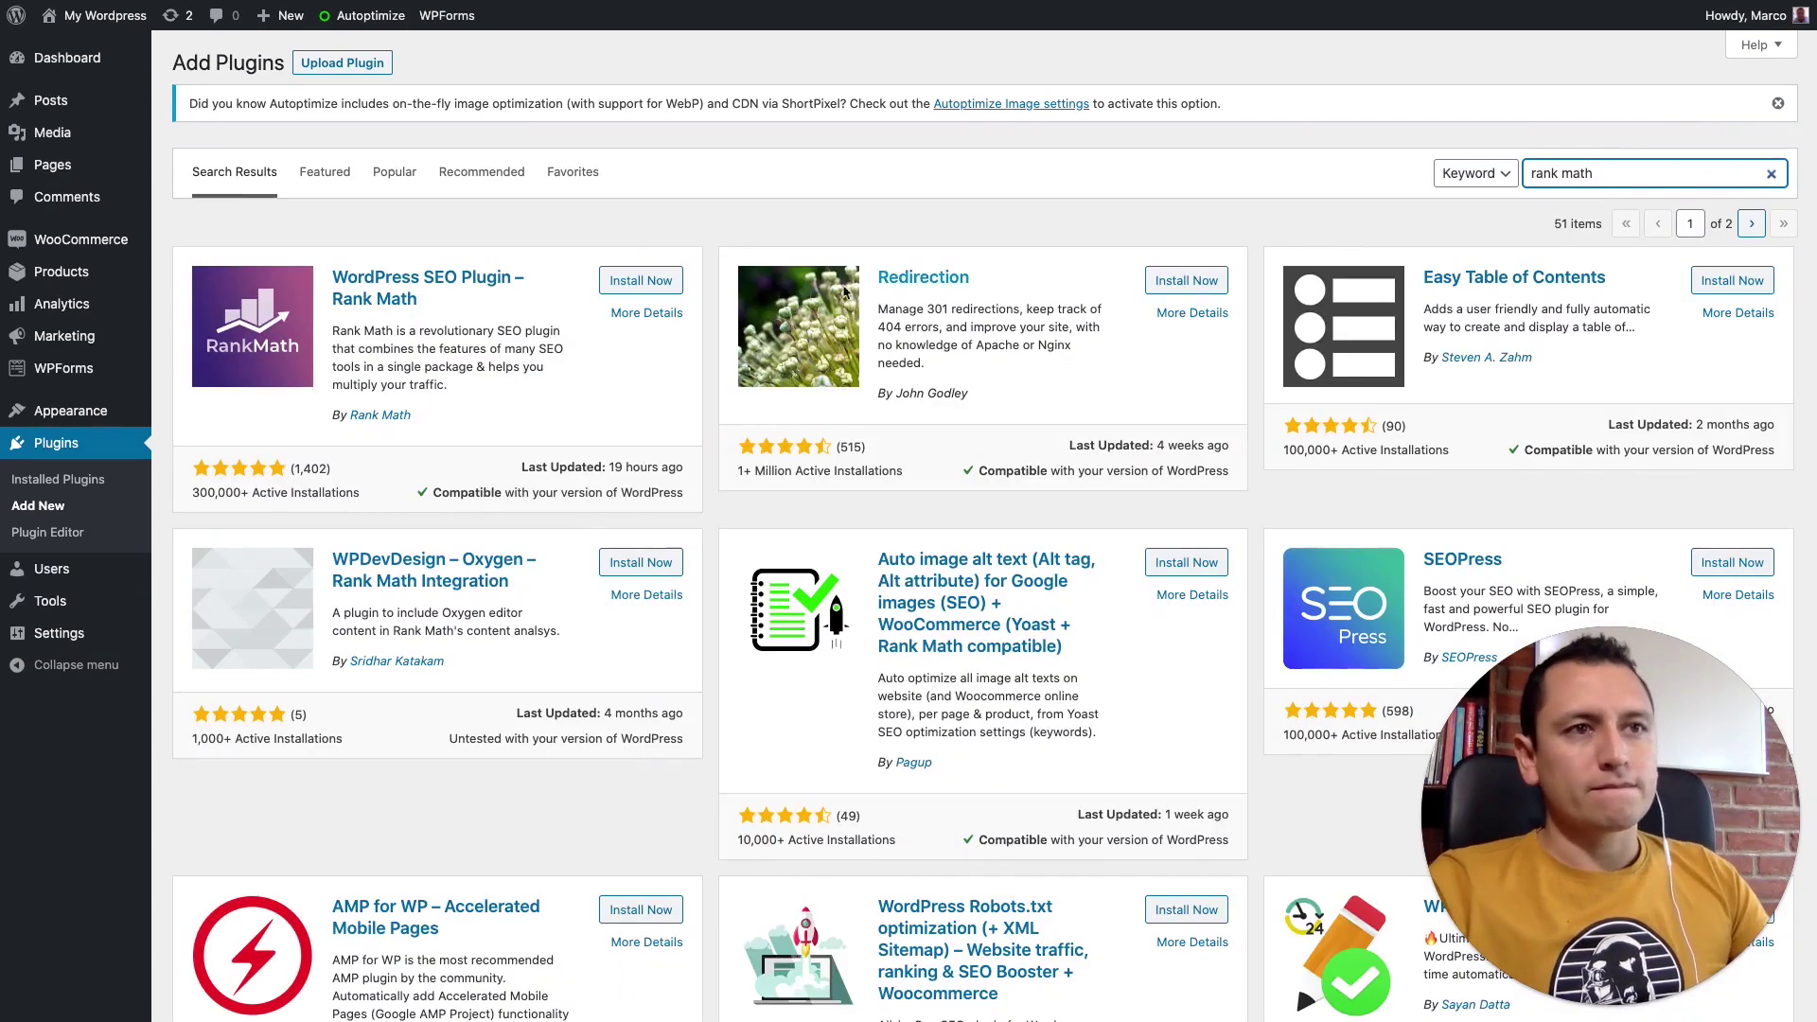
- Install and activate the "WordPress SEO Plugin – Rank Math" plugin
left_click(628, 230)
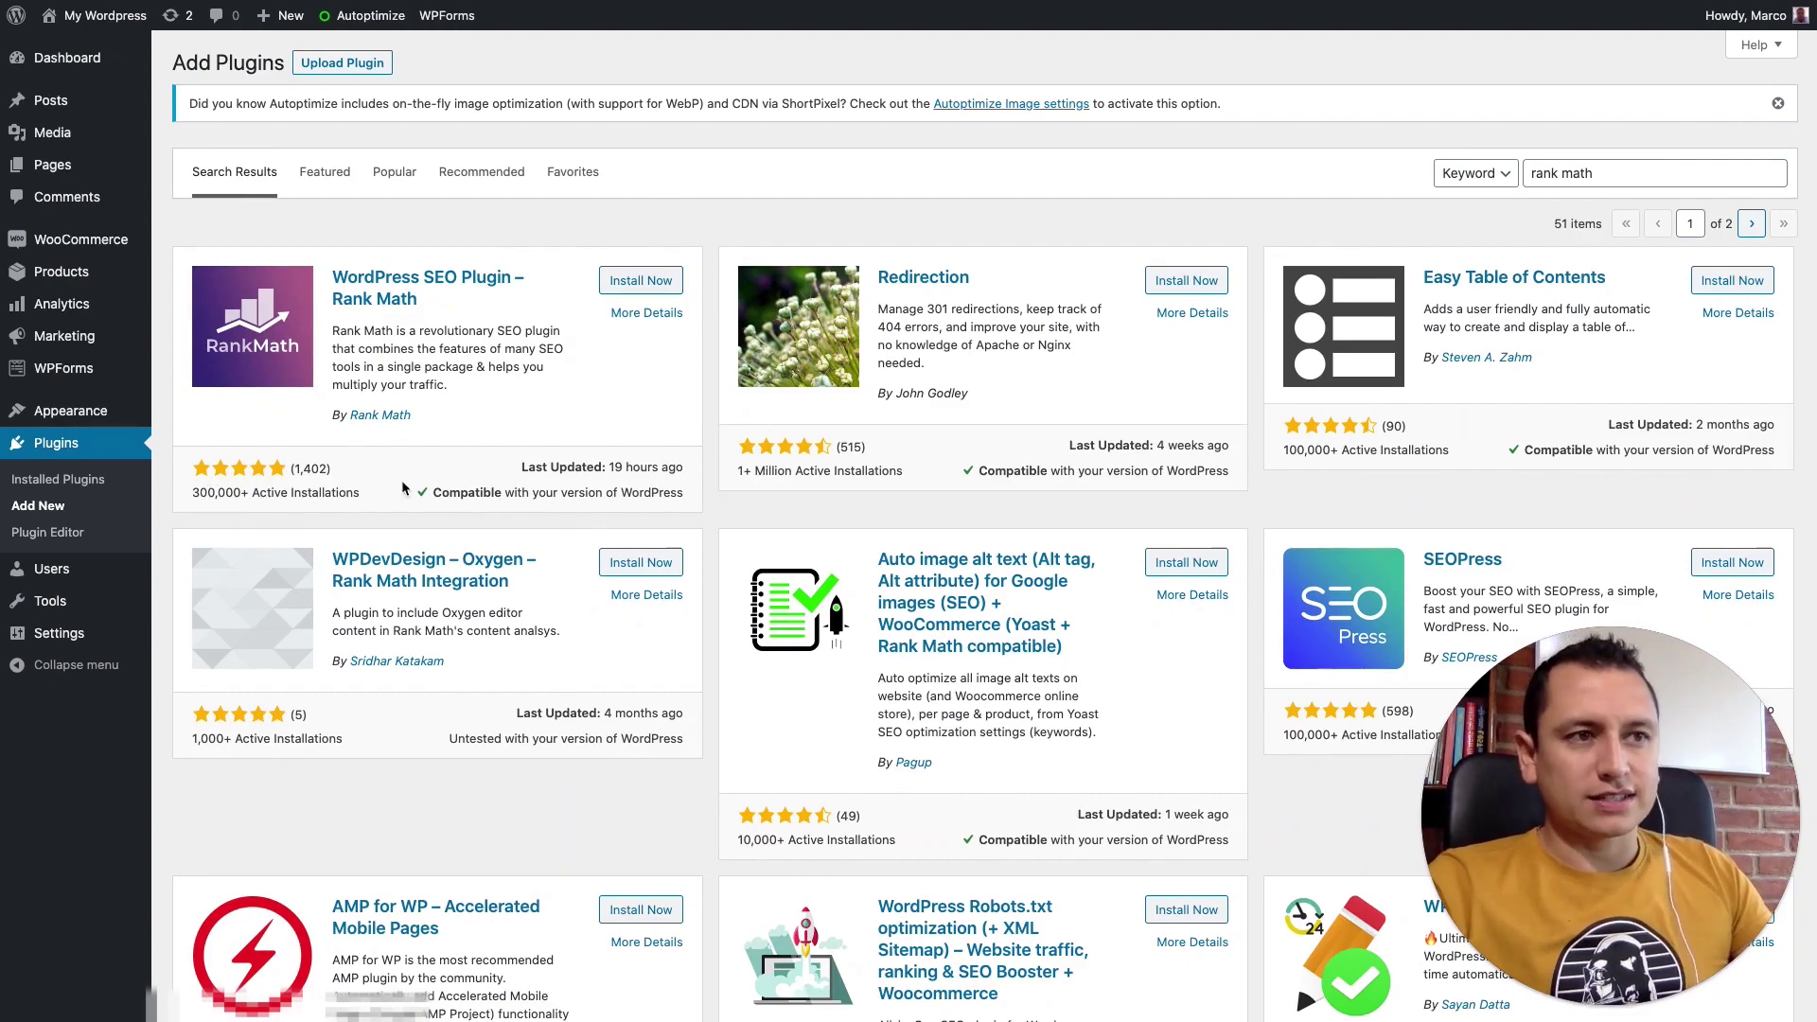
left_click_drag(530, 467, 685, 468)
left_click(683, 468)
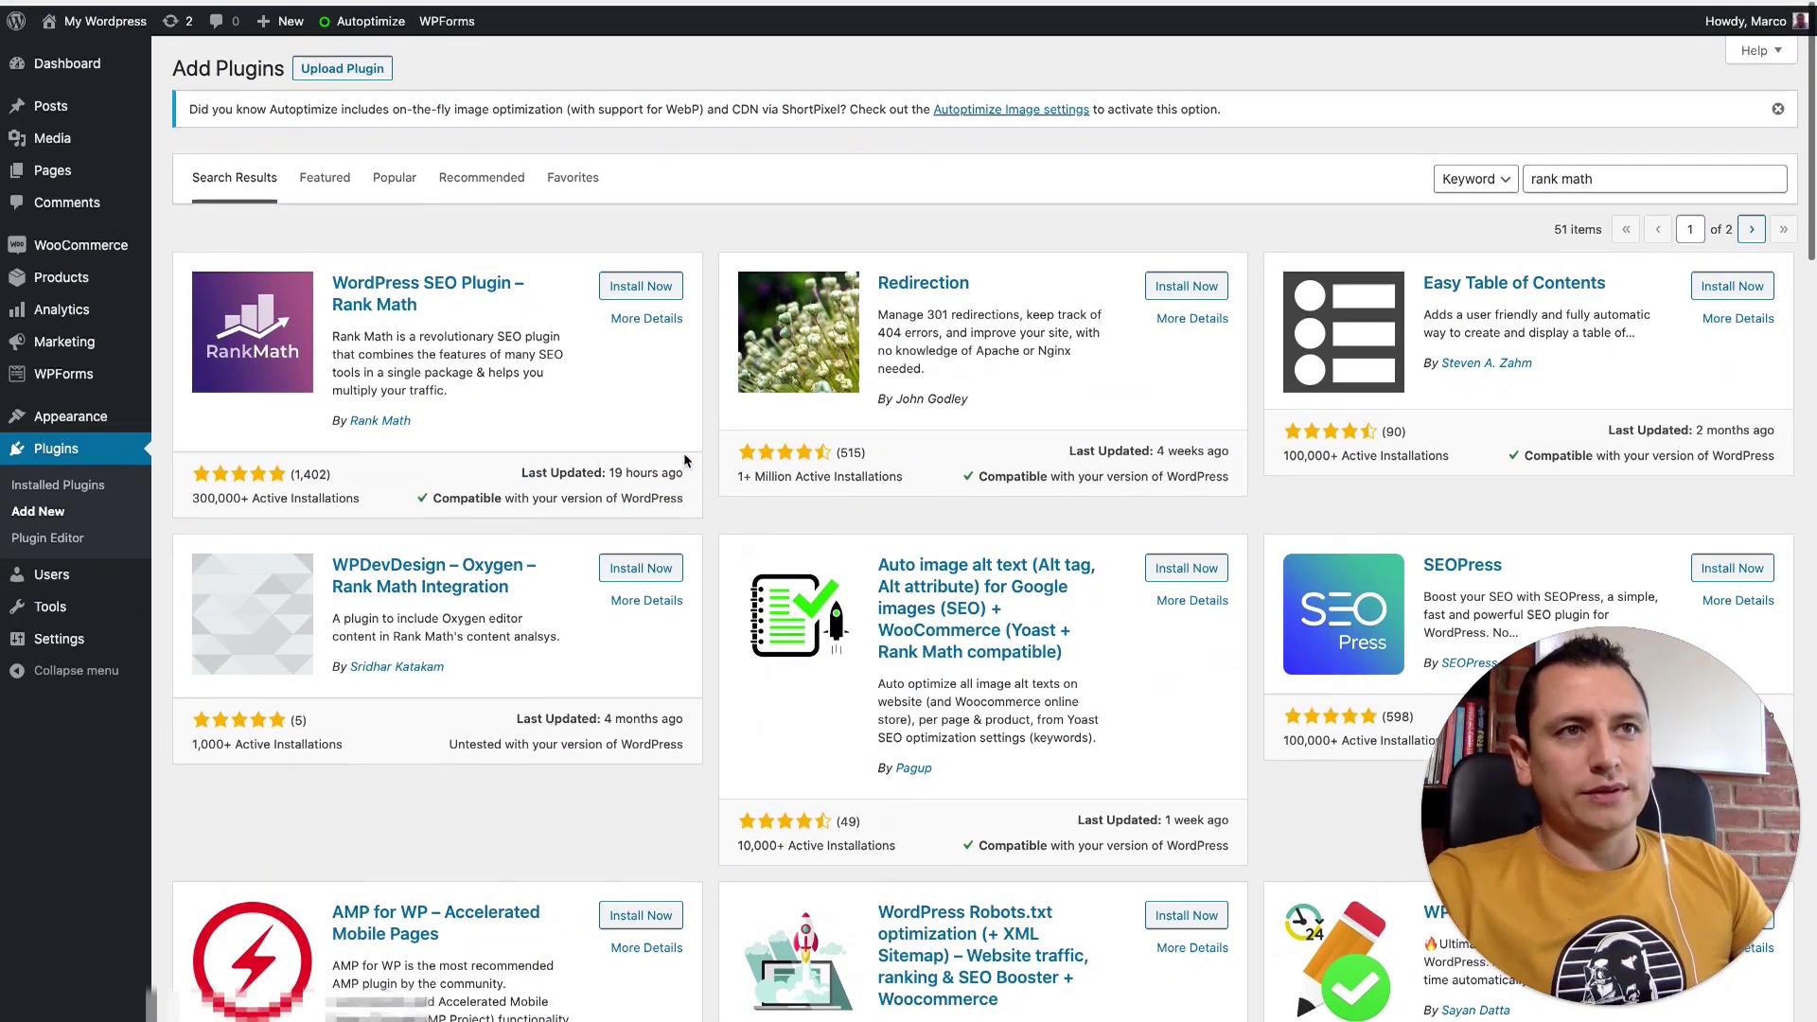
left_click(666, 282)
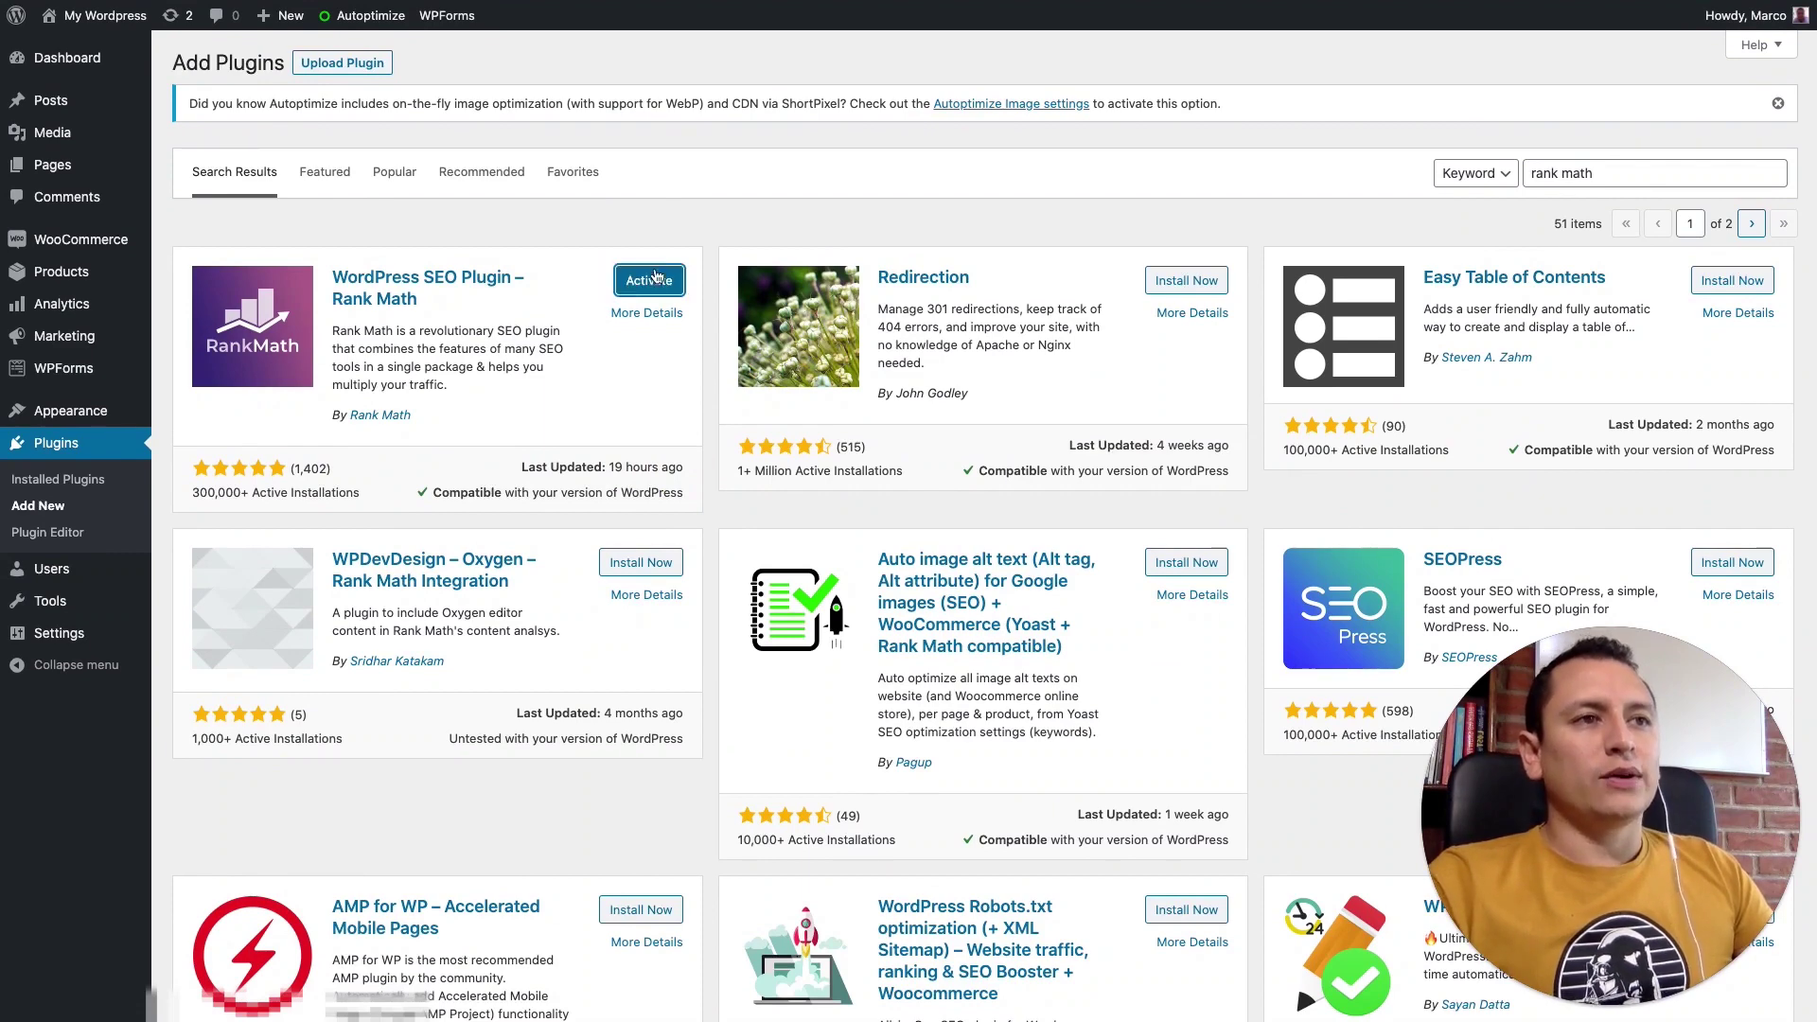
left_click(655, 279)
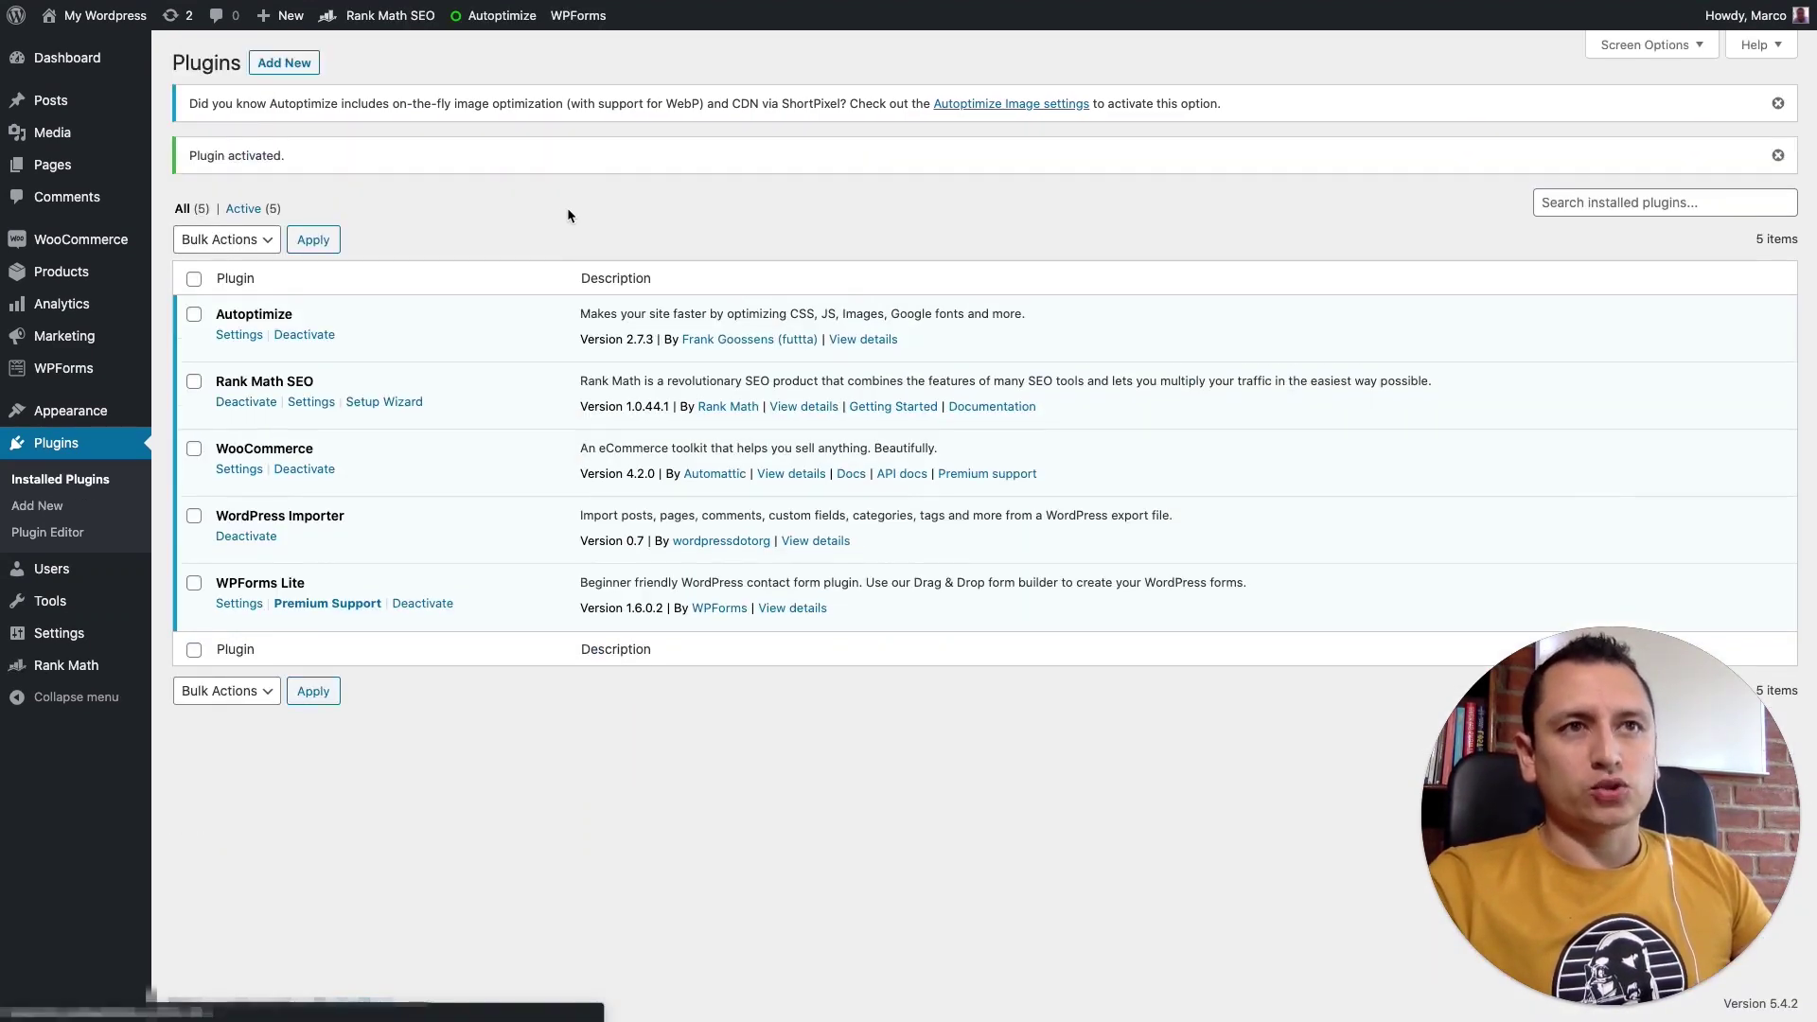
- Open the list of all pages and examine the SEO details of each page, including keyword and schema
mouse_move(78, 675)
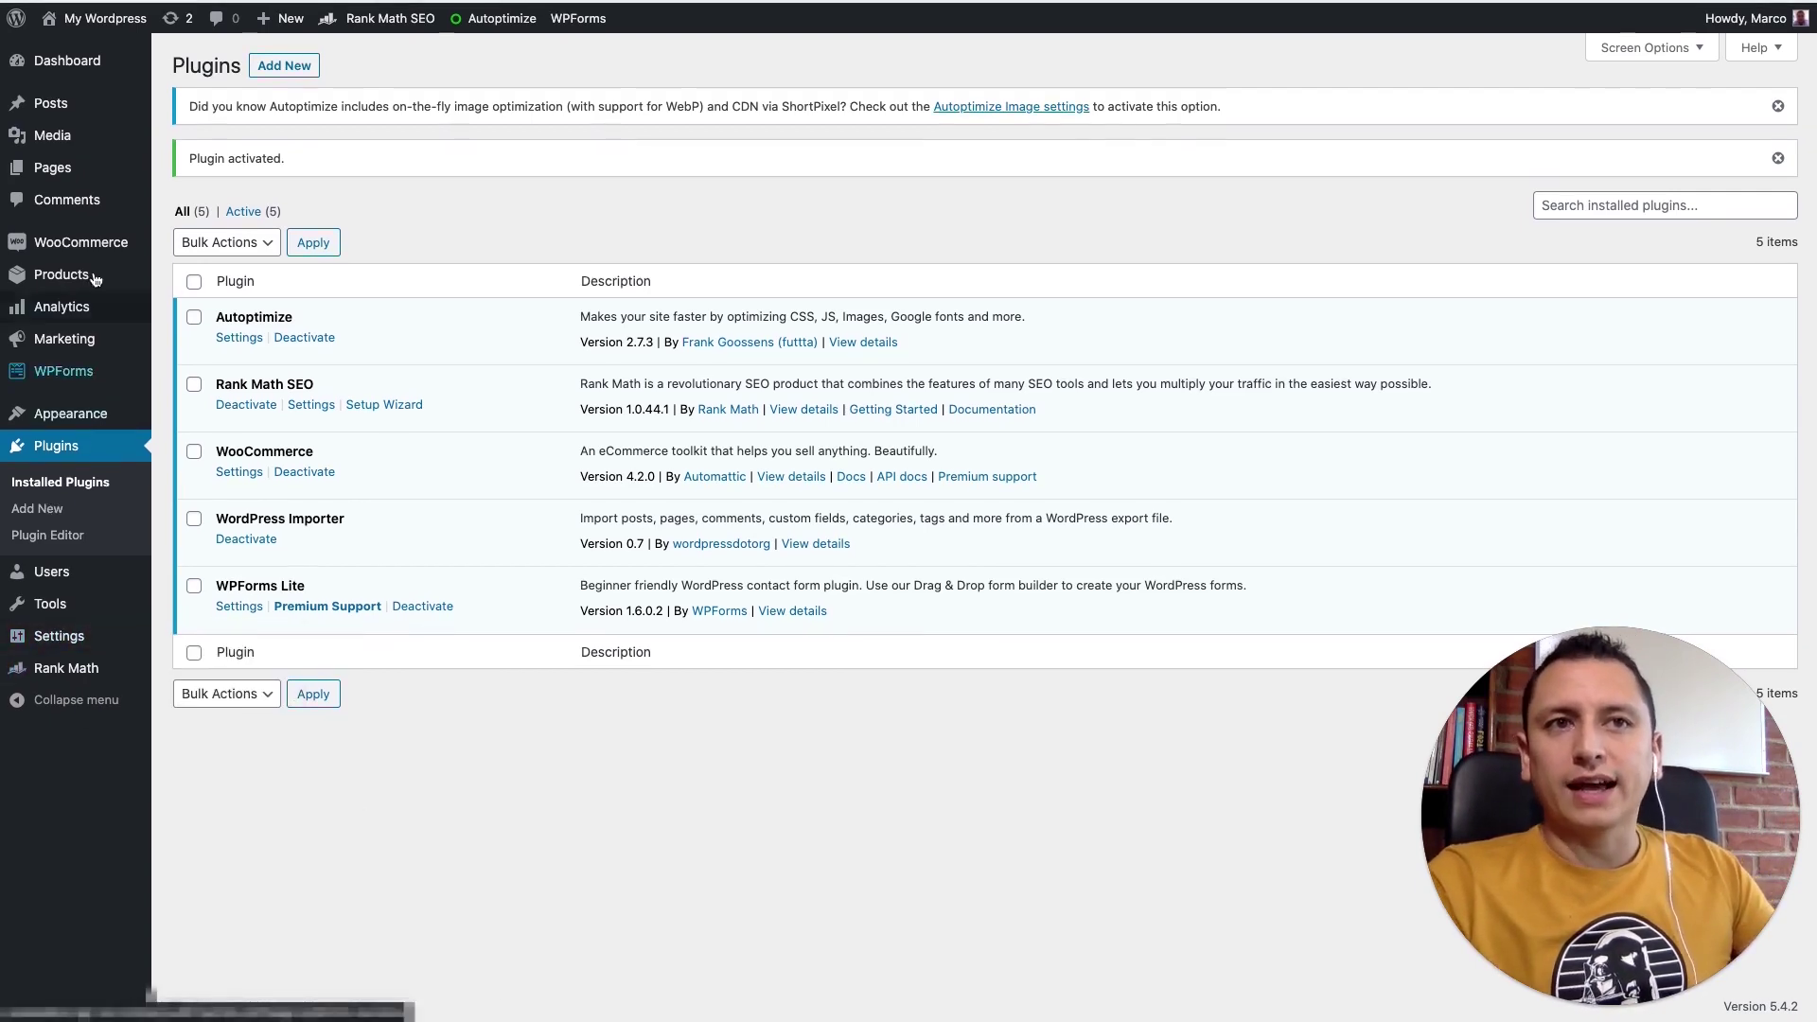
mouse_move(66, 166)
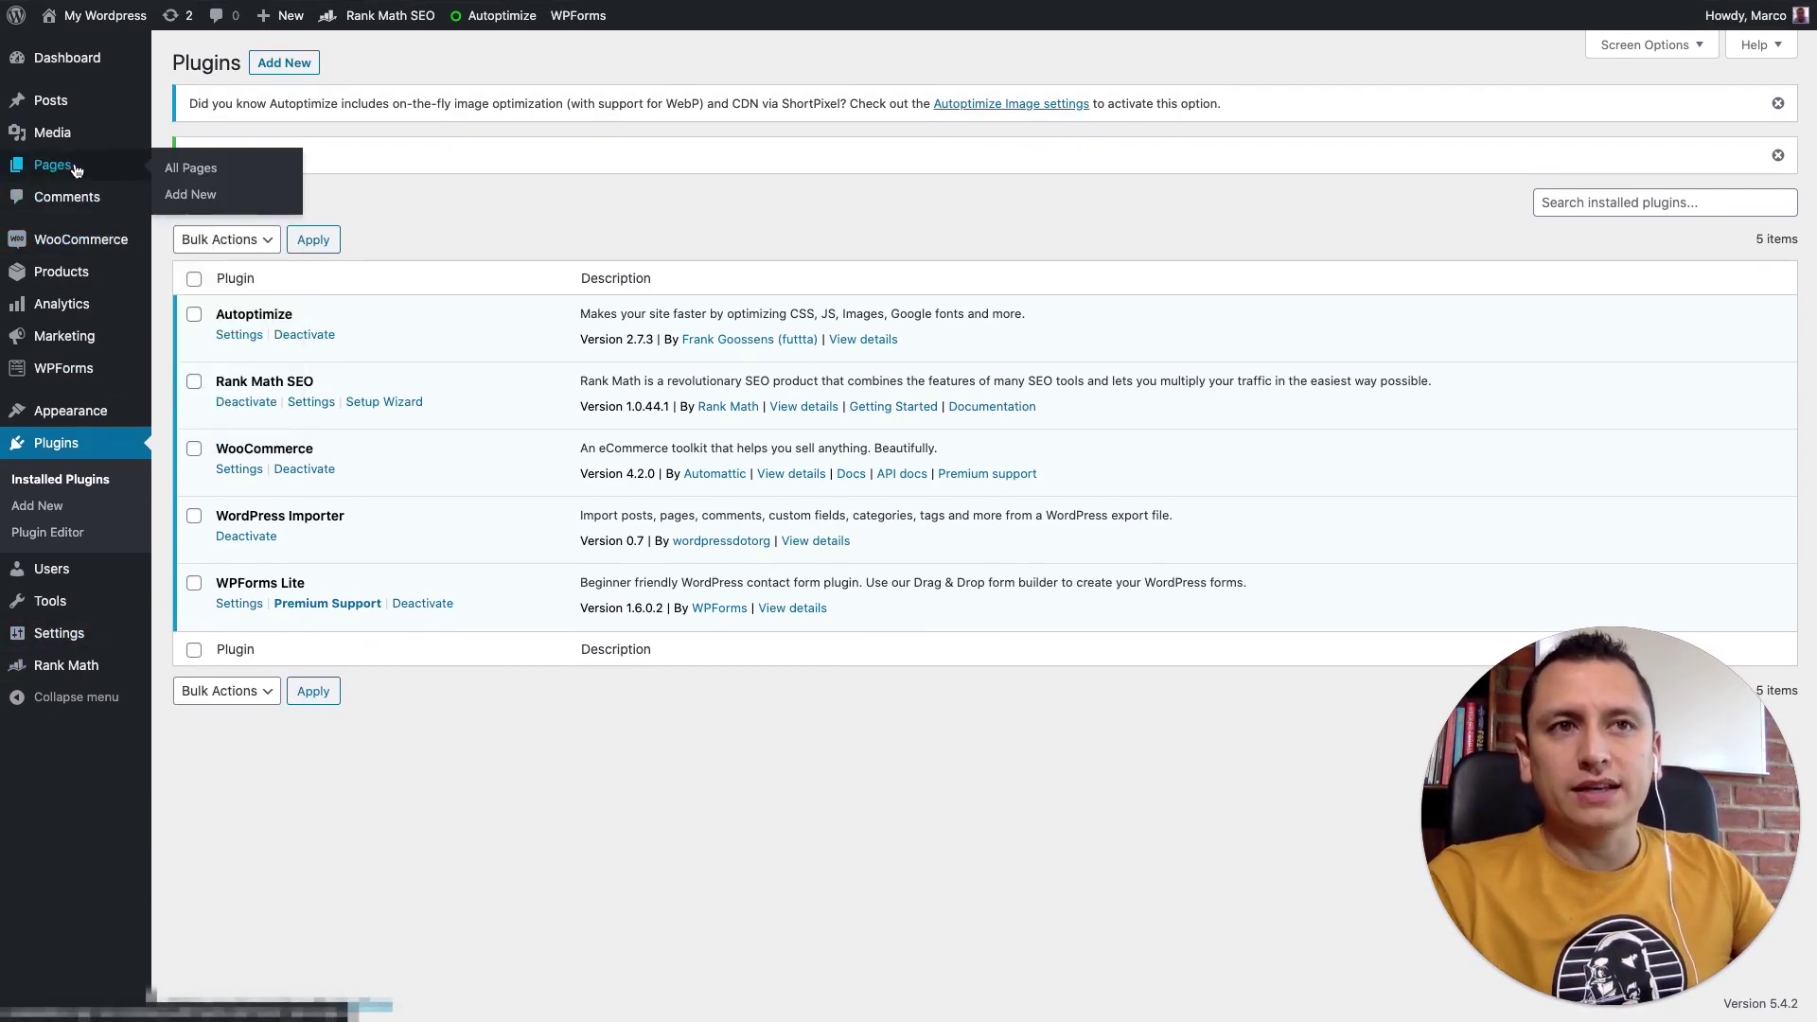
mouse_move(83, 110)
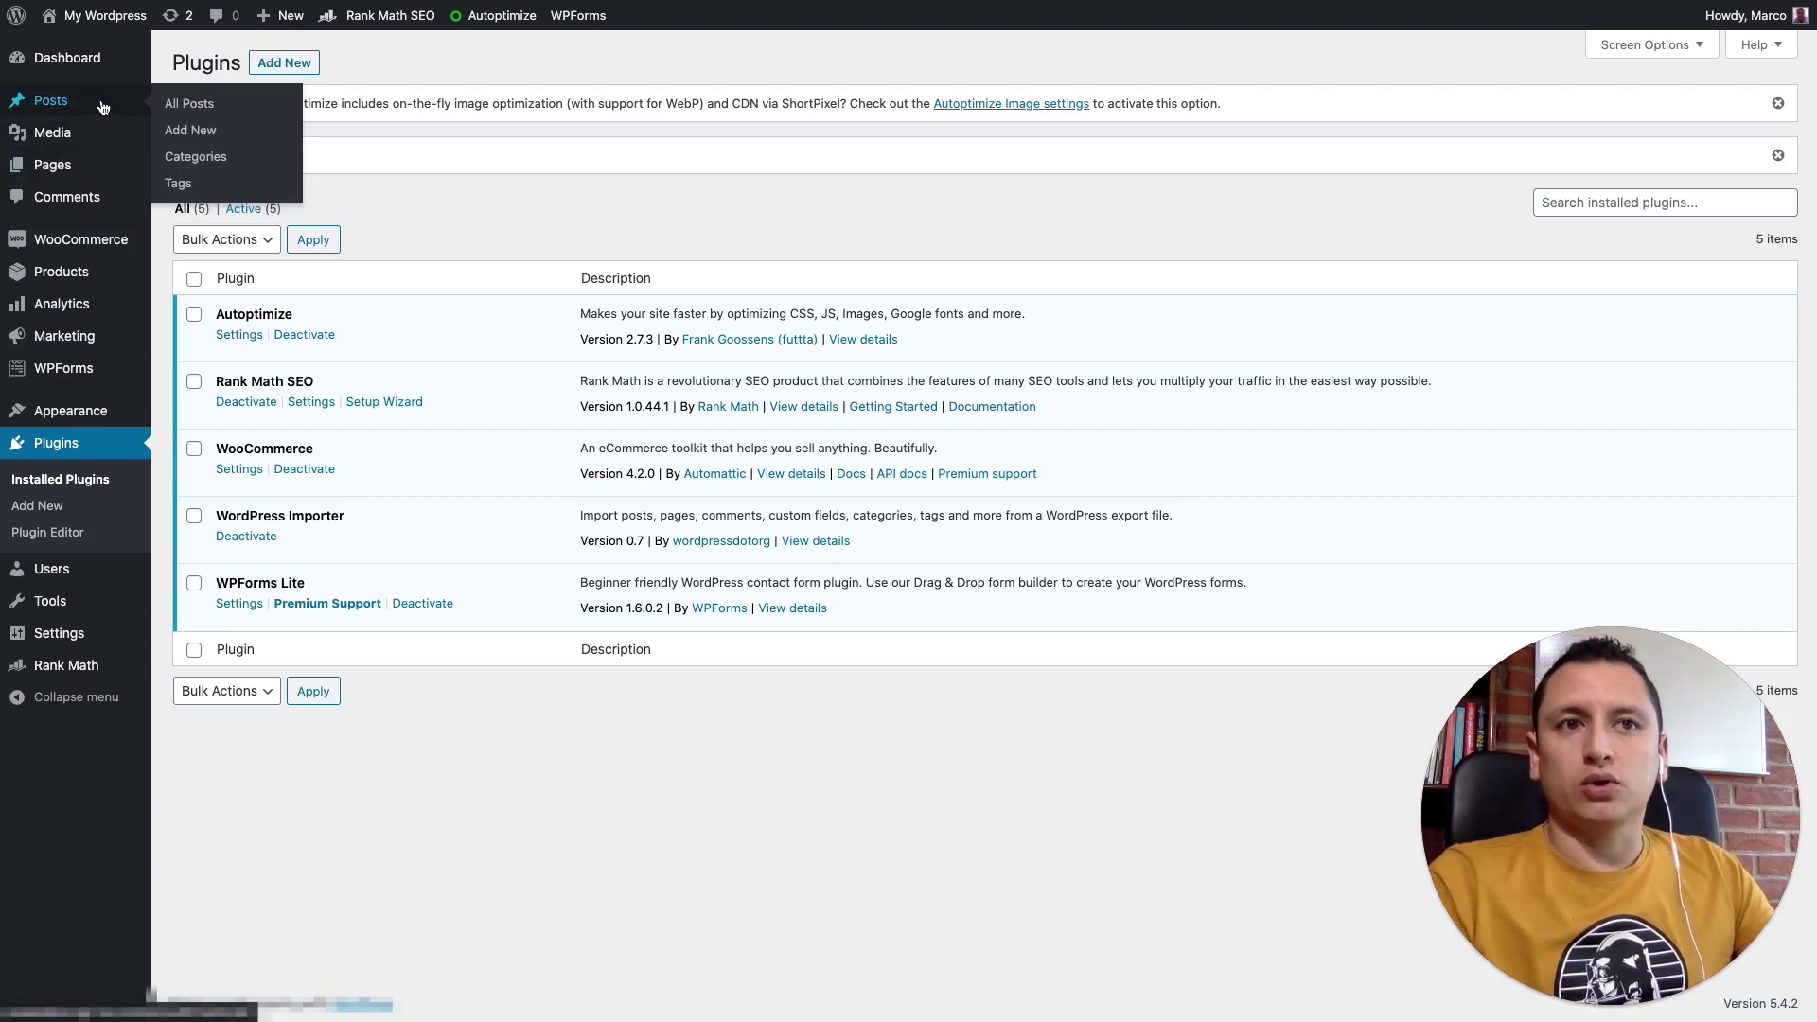
mouse_move(113, 281)
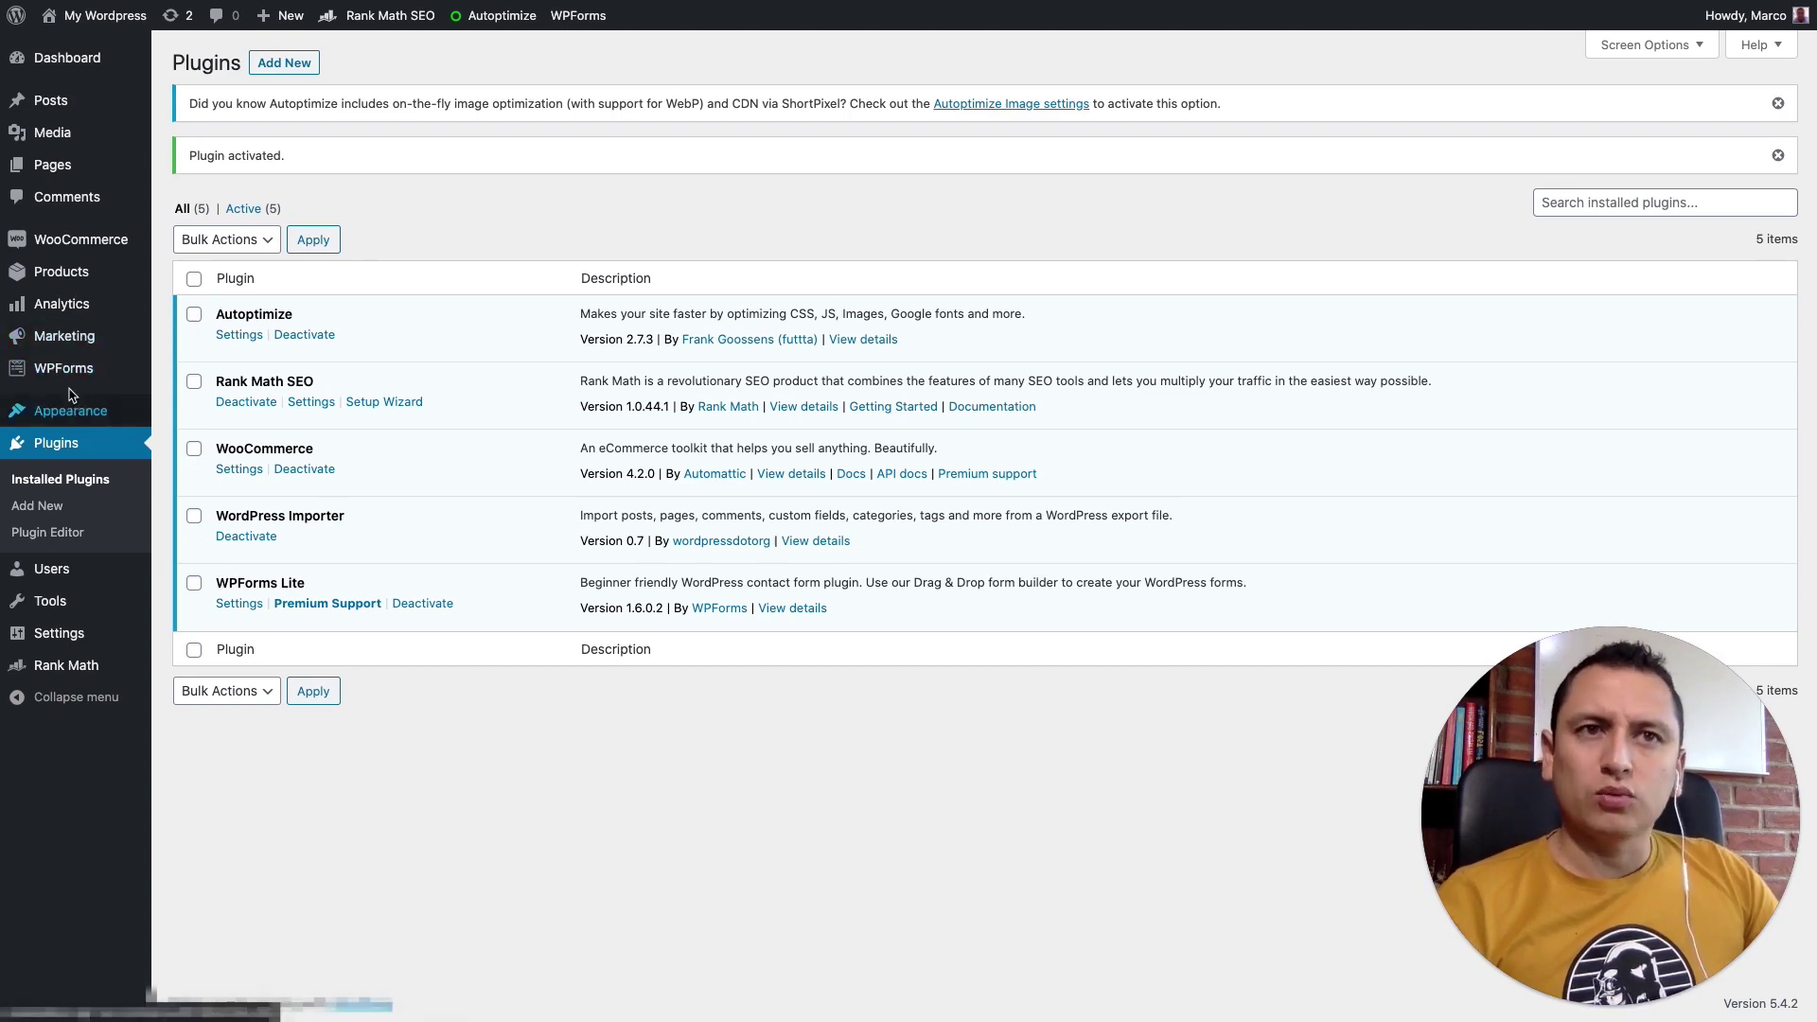
left_click(193, 169)
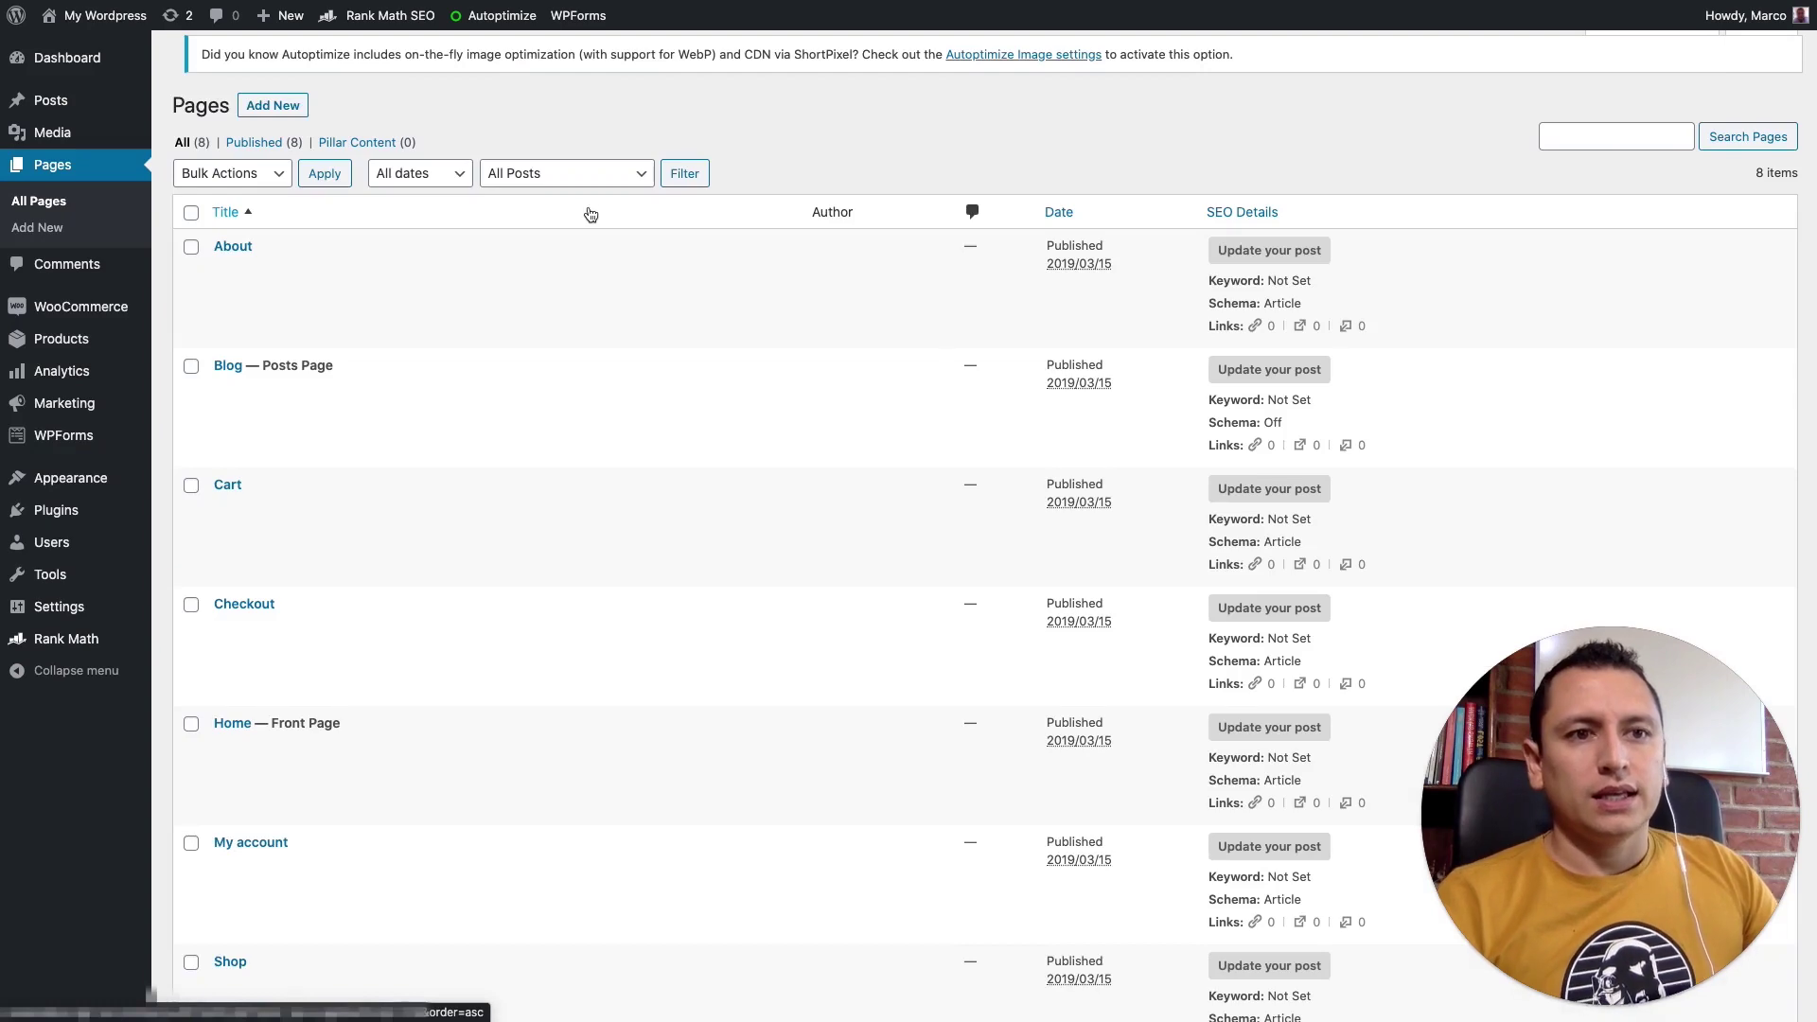
scroll(535, 369, "down", 5)
scroll(534, 326, "up", 5)
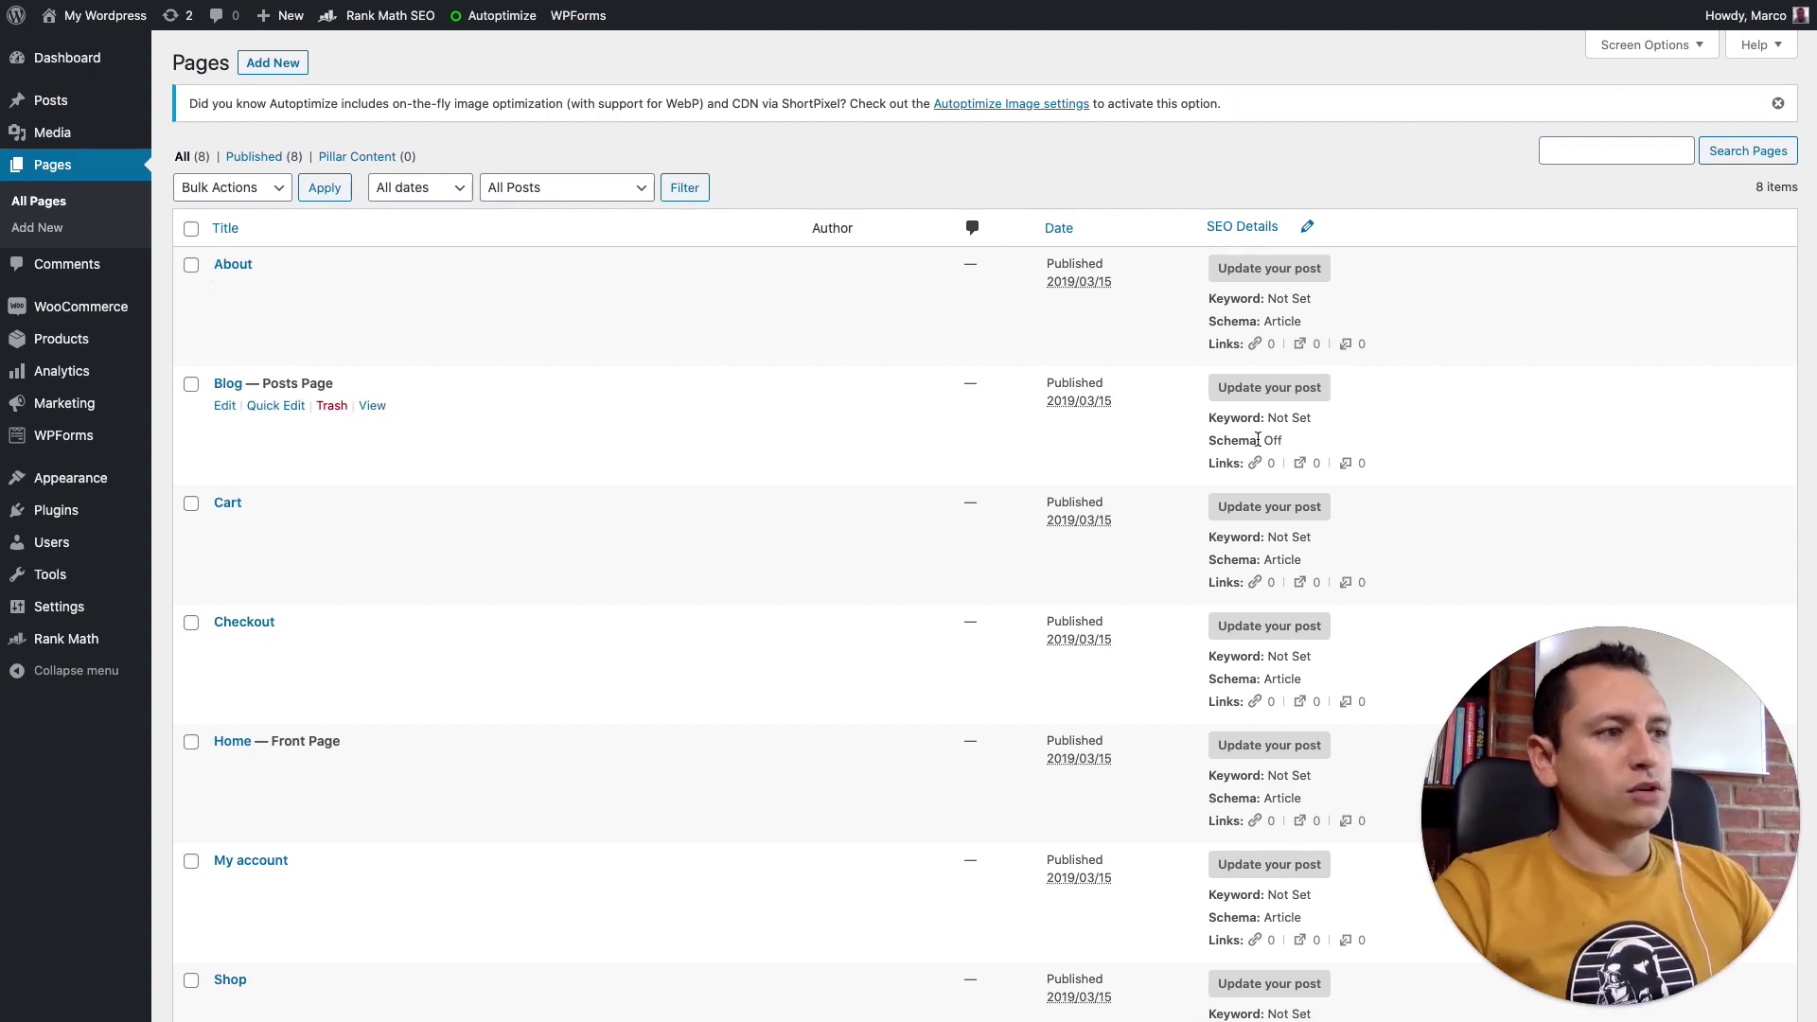
left_click(1243, 268)
left_click(1254, 147)
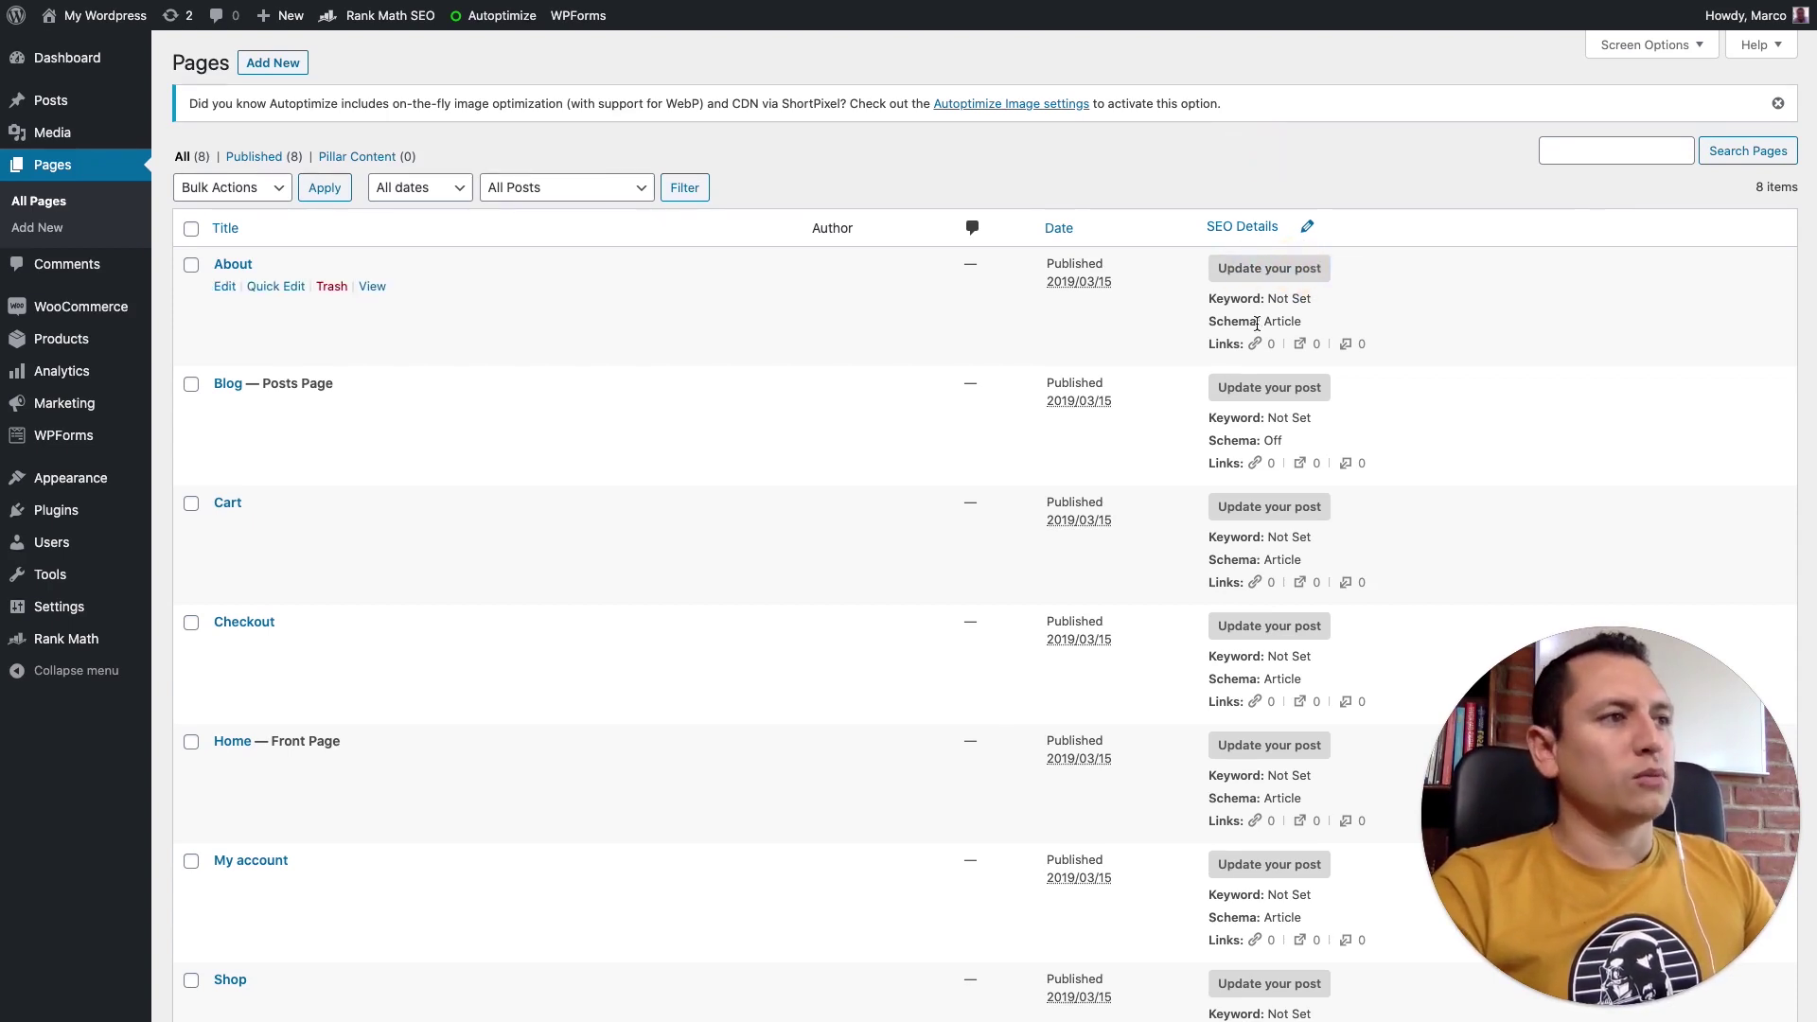
left_click_drag(1271, 298, 1305, 300)
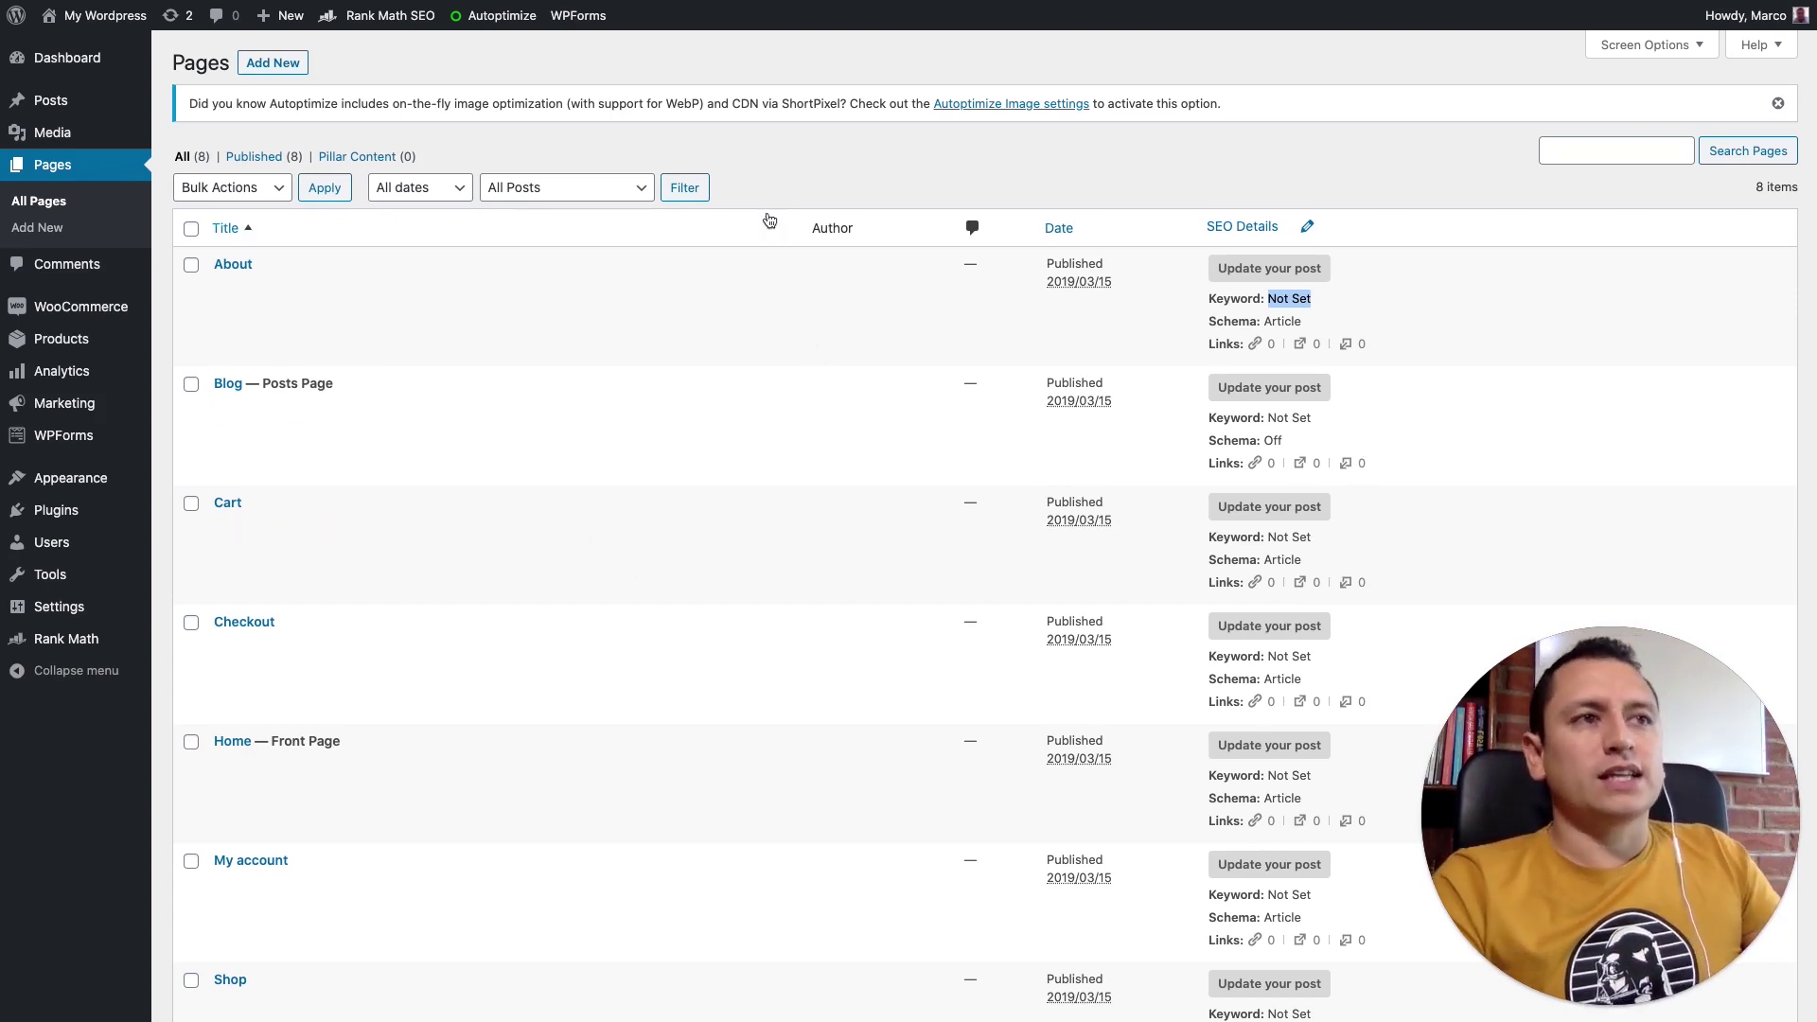
left_click(769, 175)
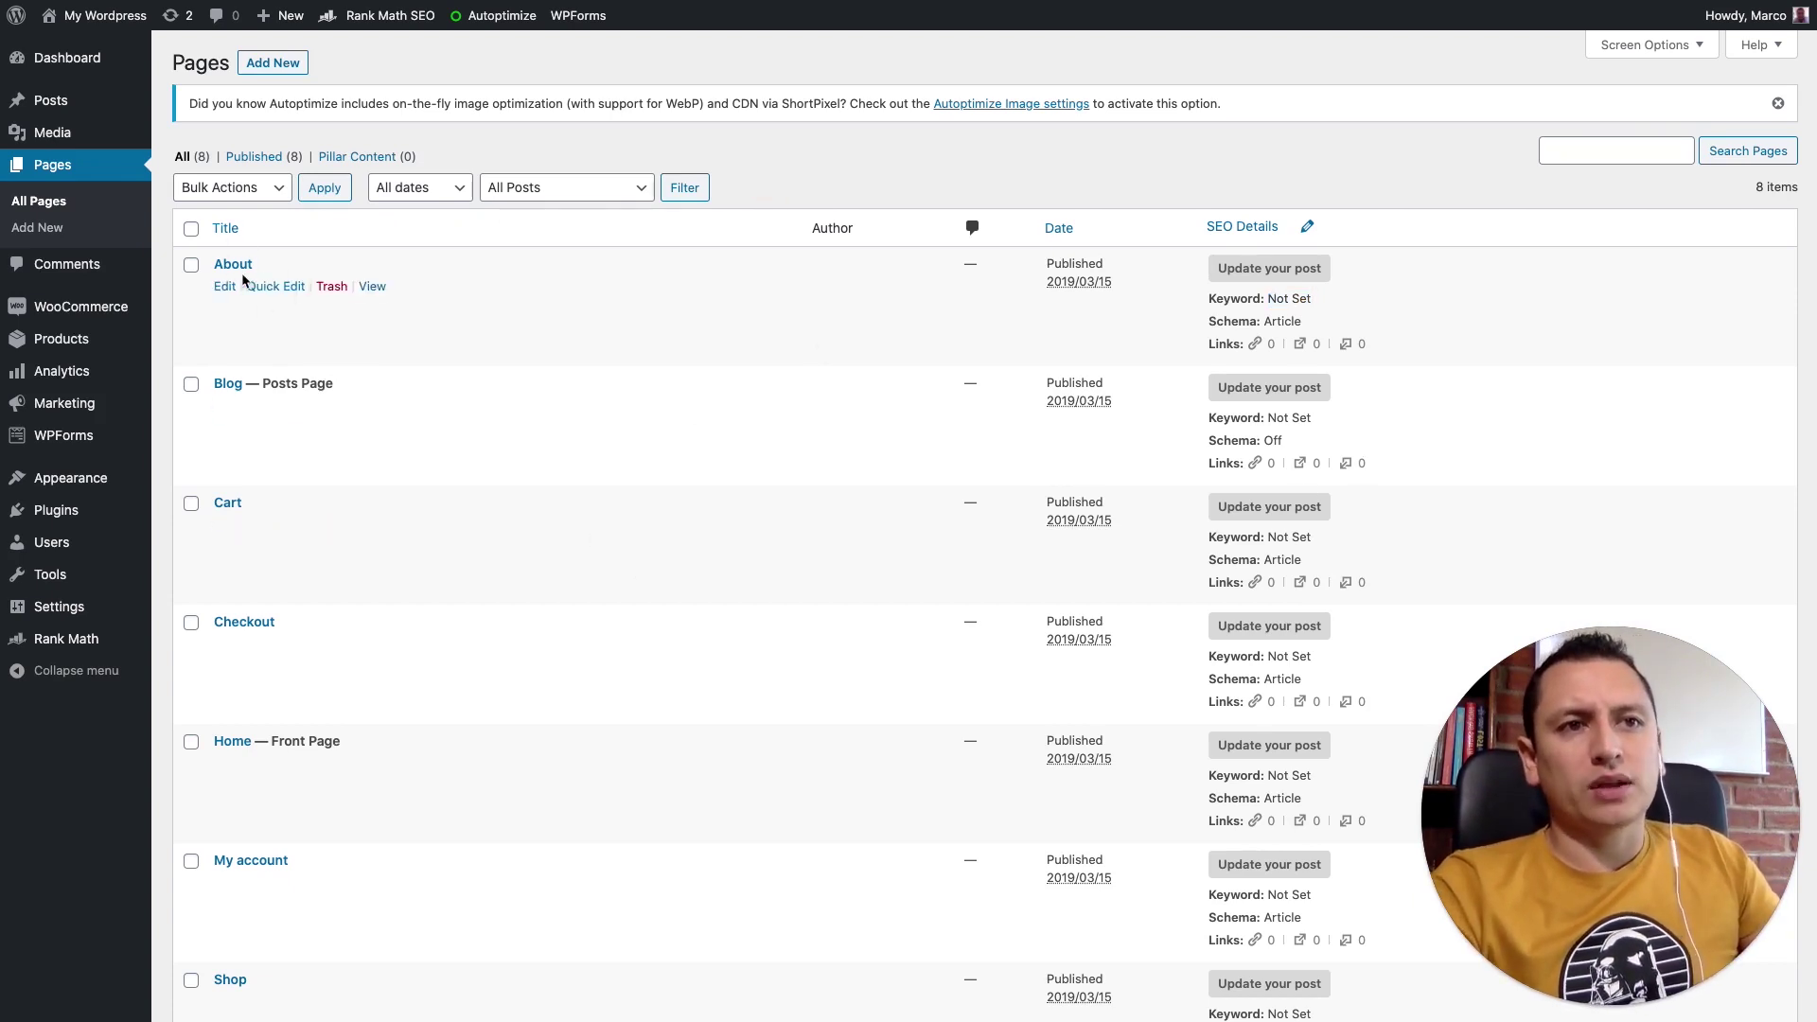
- Open the About page for editing, look through its content and show its Rank Math SEO settings
left_click(231, 292)
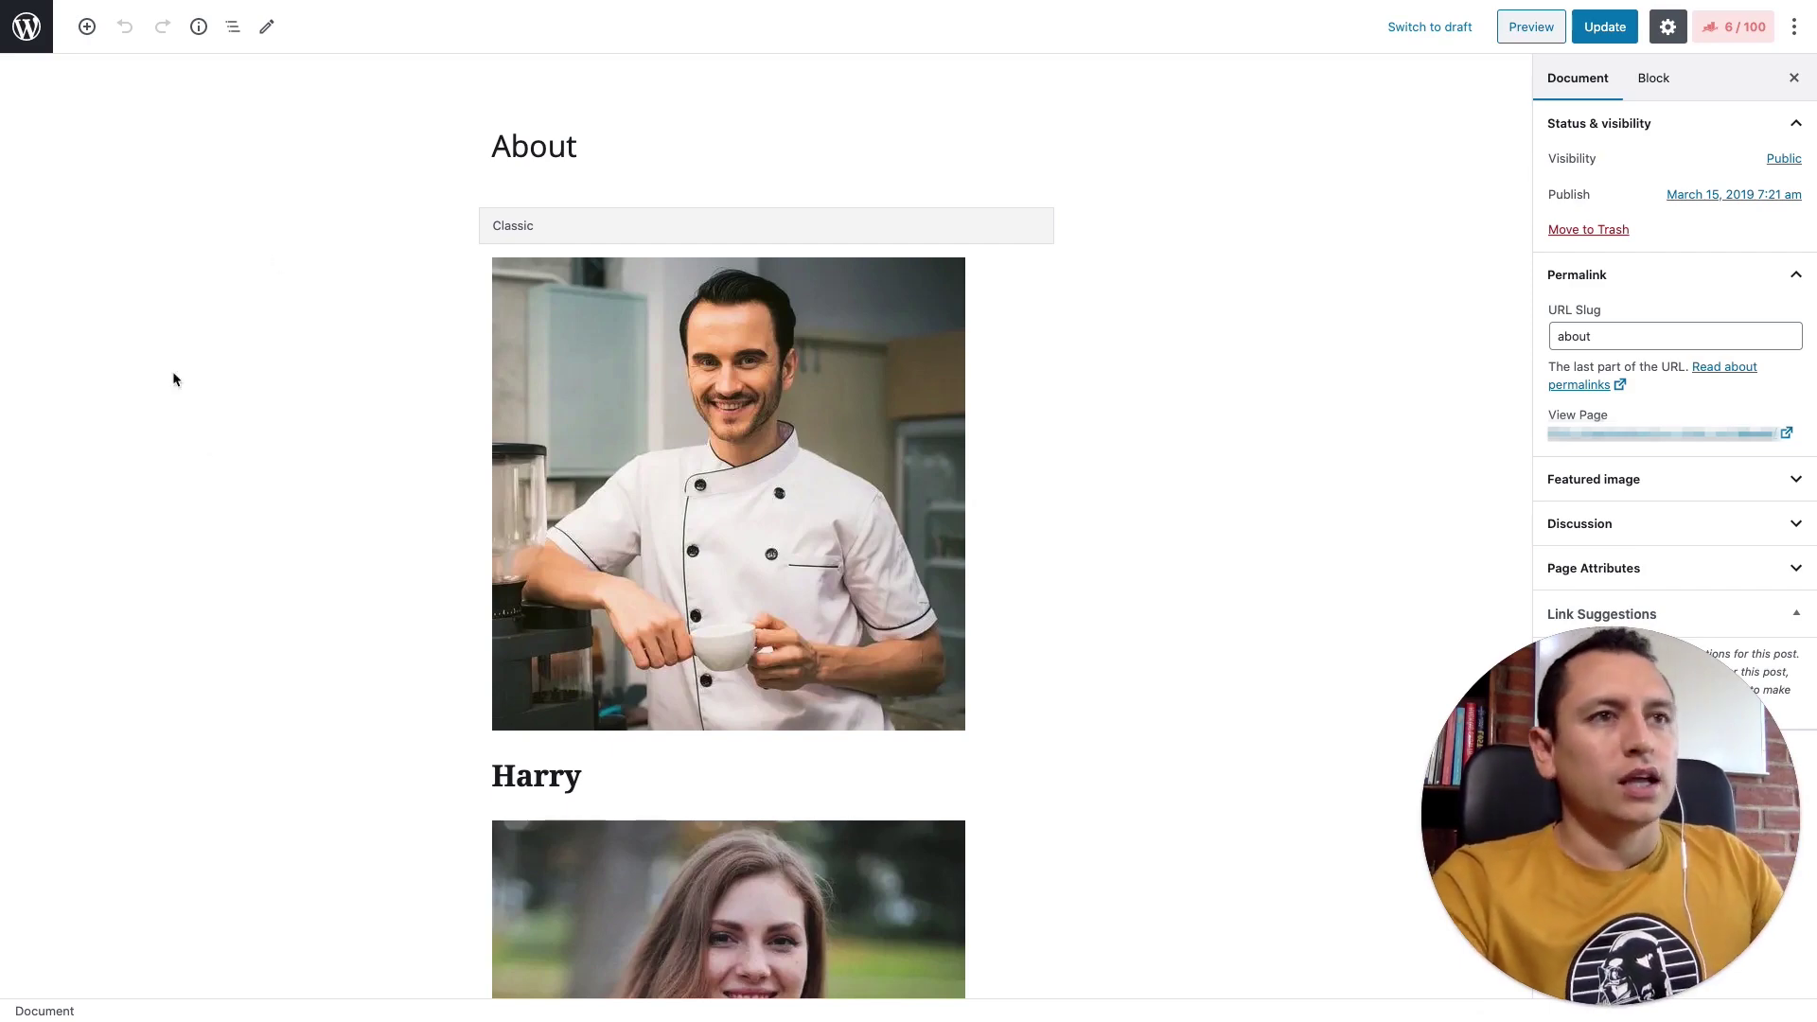
scroll(446, 242, "down", 1)
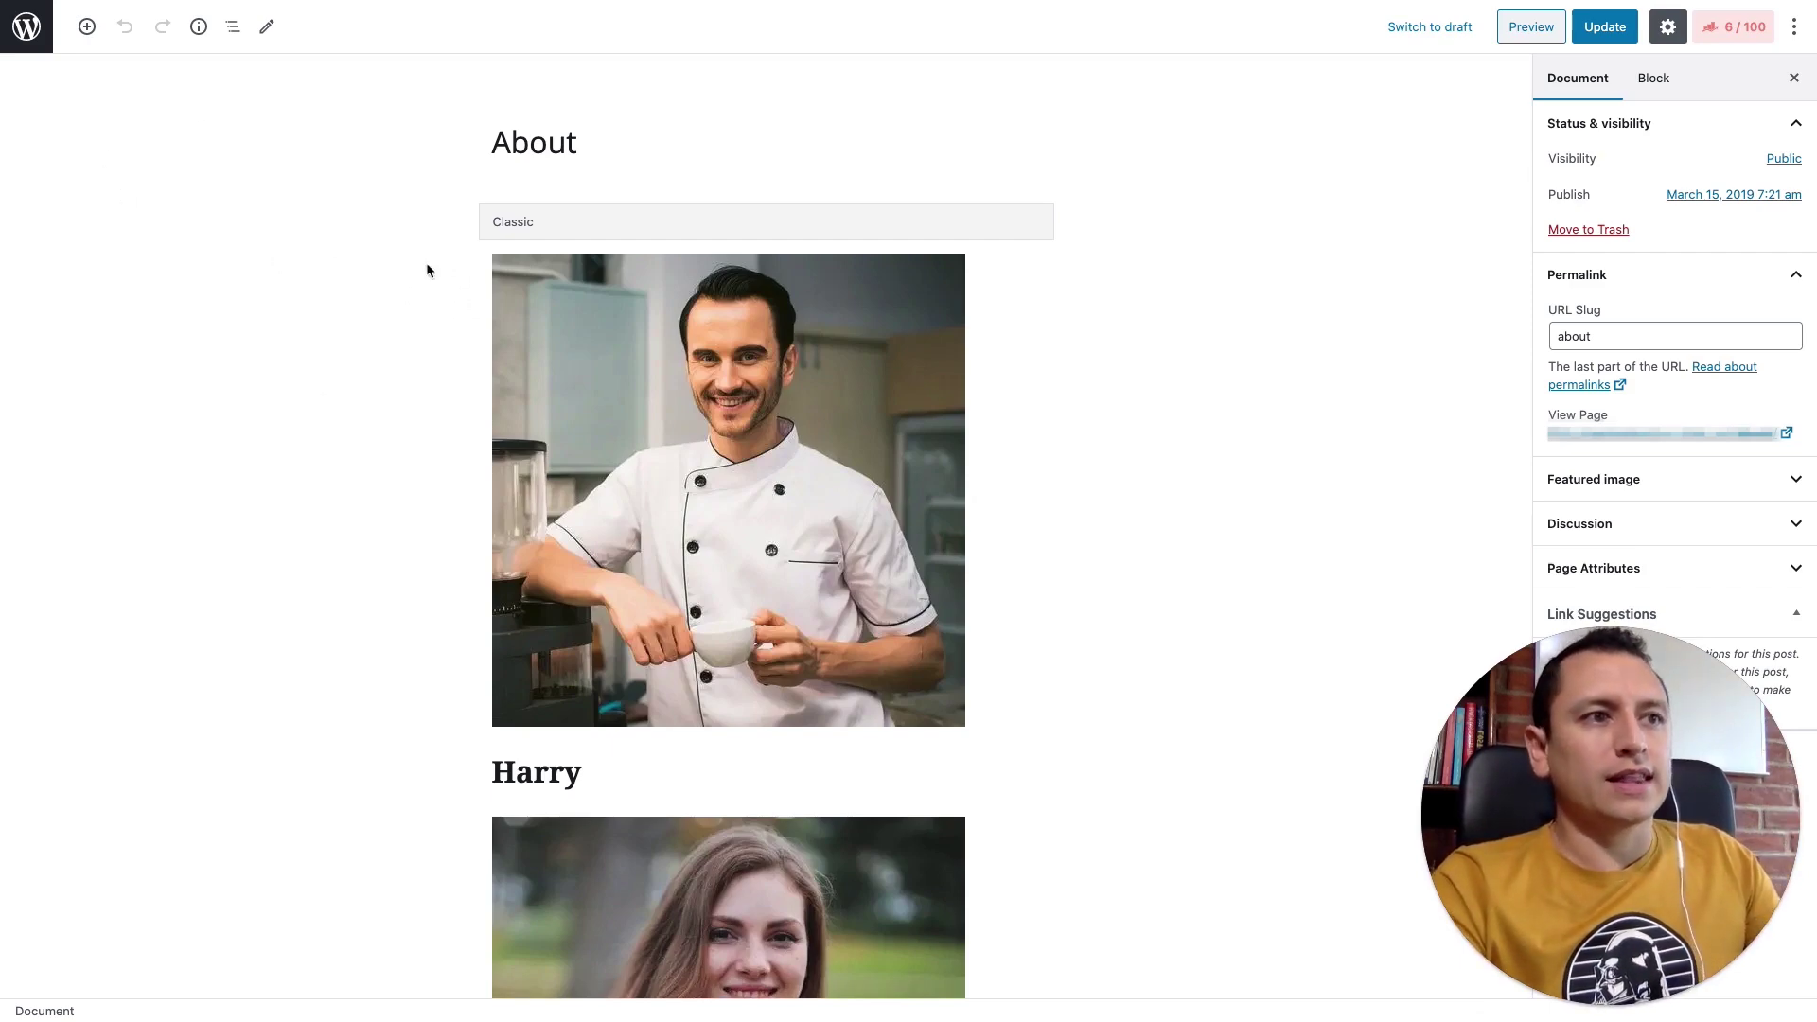
scroll(351, 270, "down", 15)
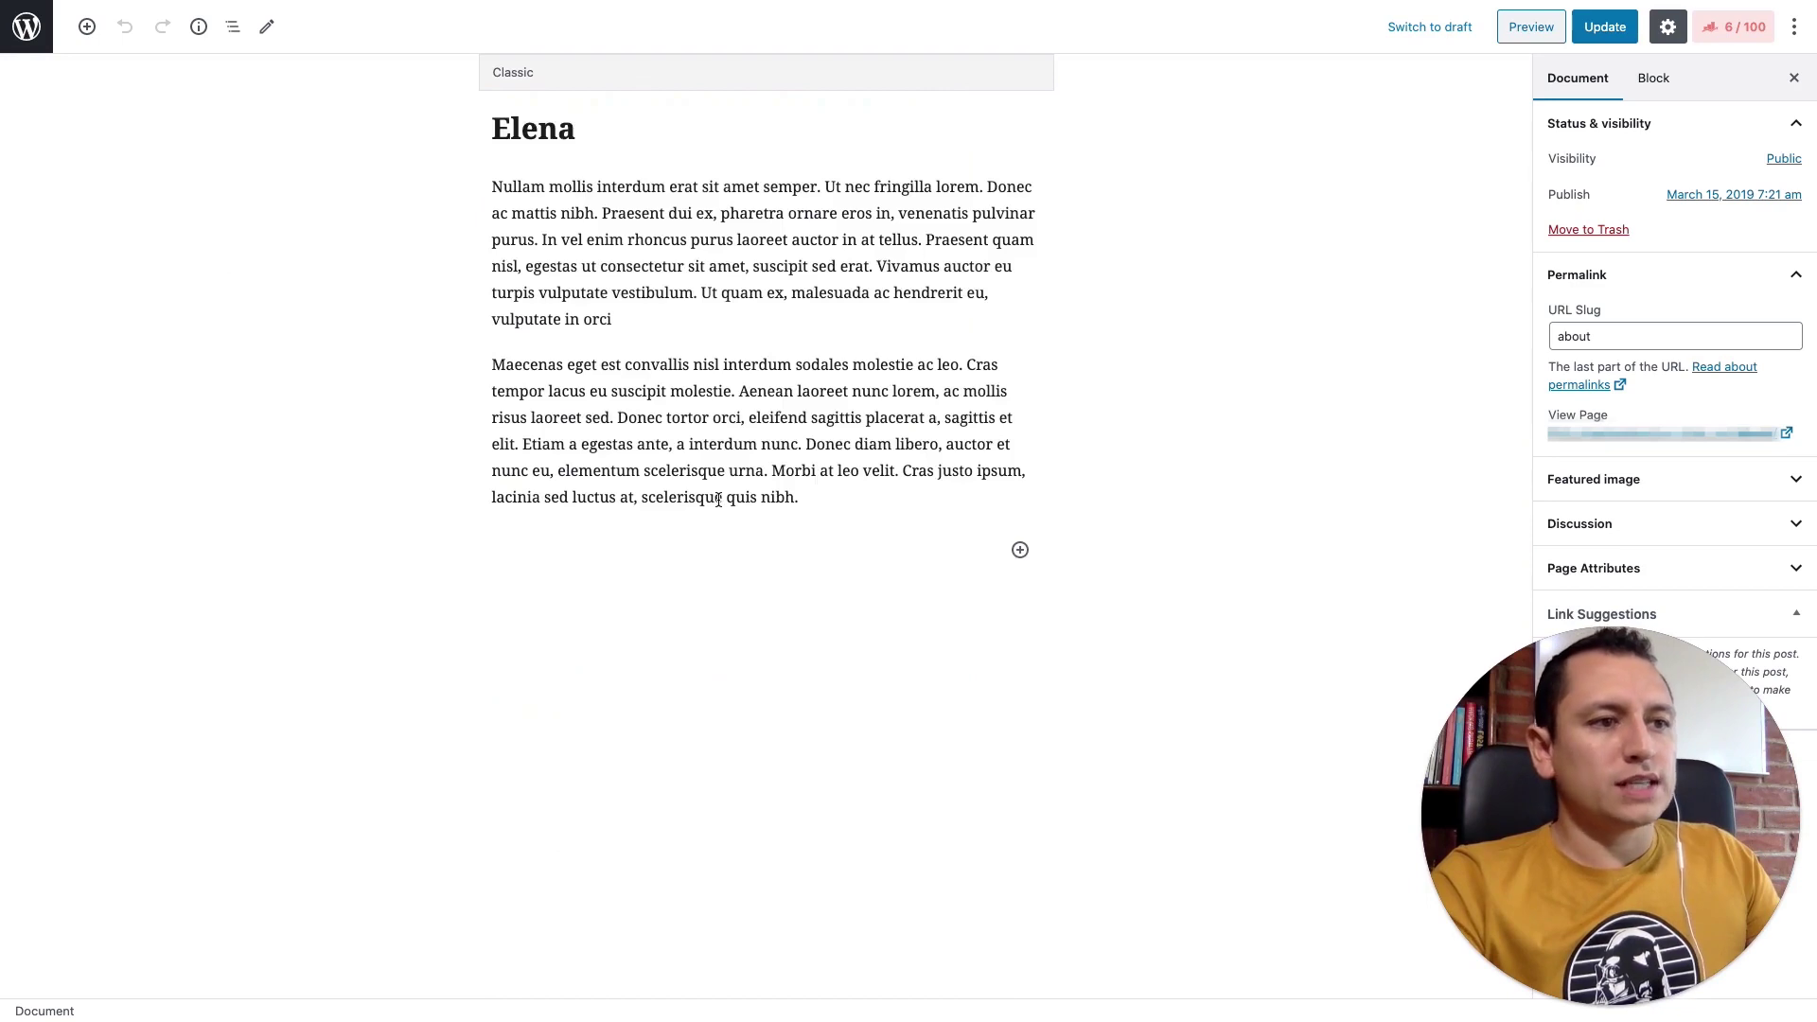
scroll(733, 485, "up", 15)
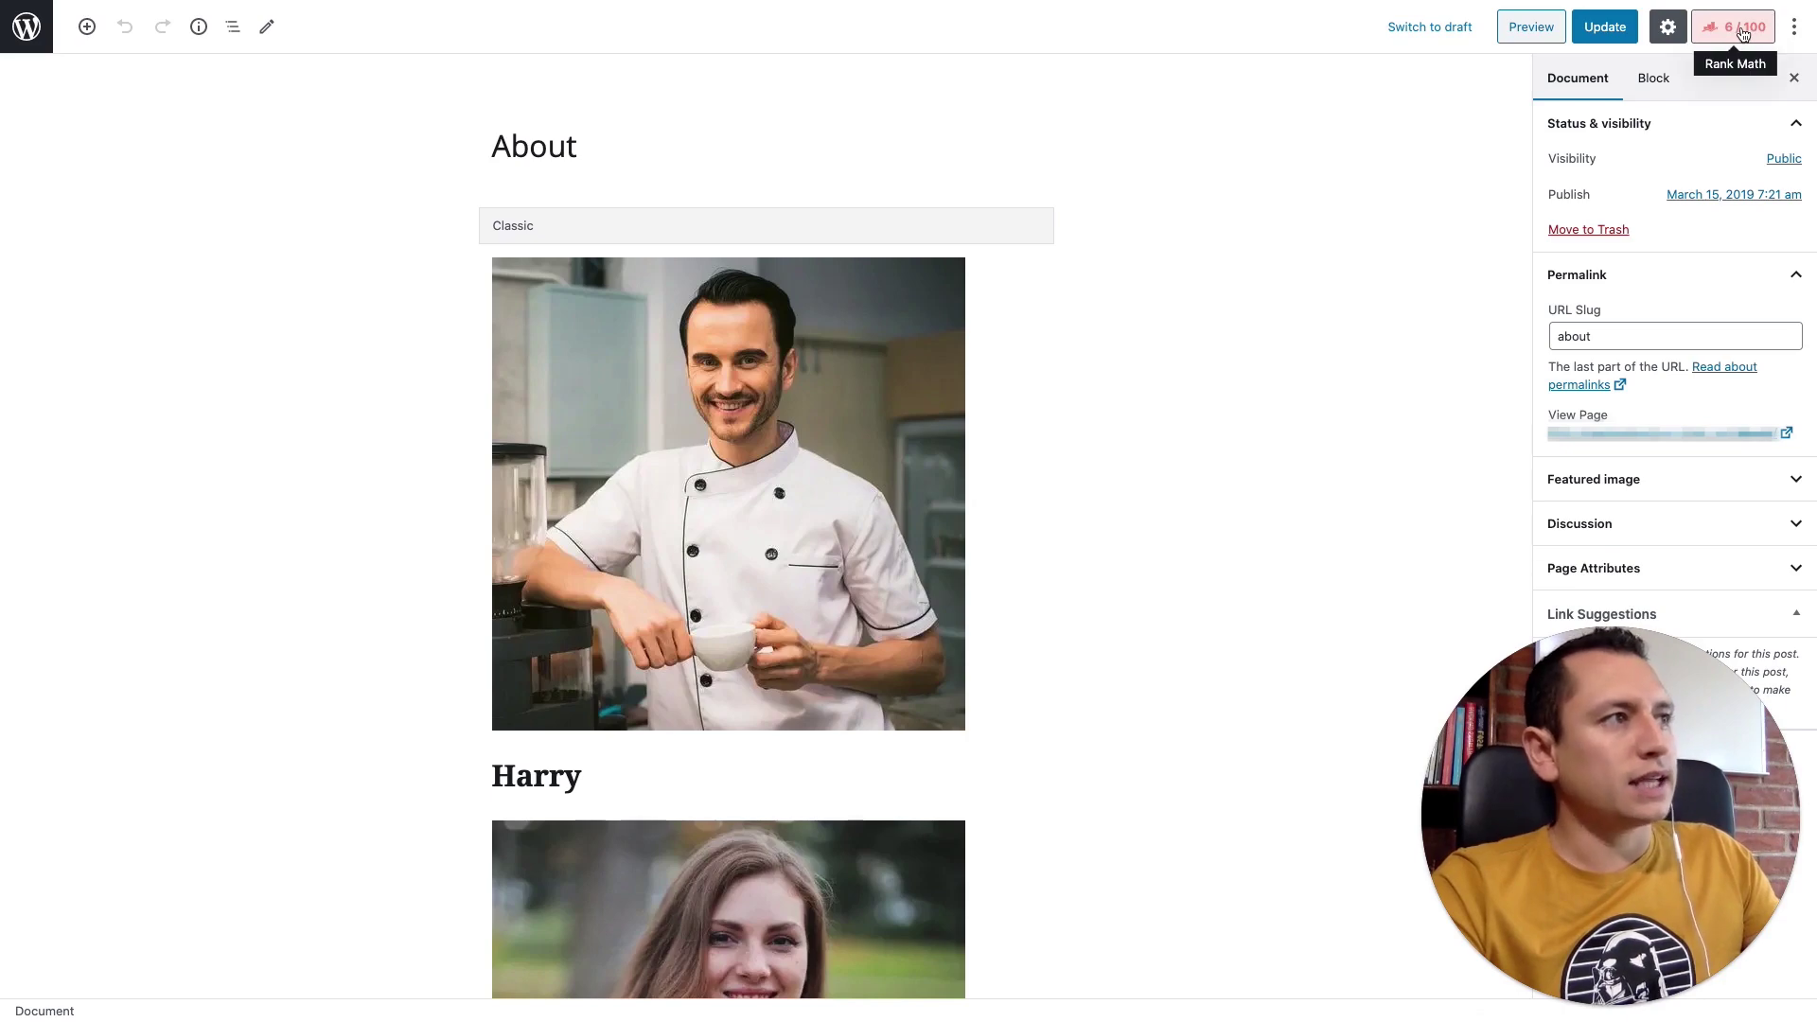
scroll(1087, 428, "down", 15)
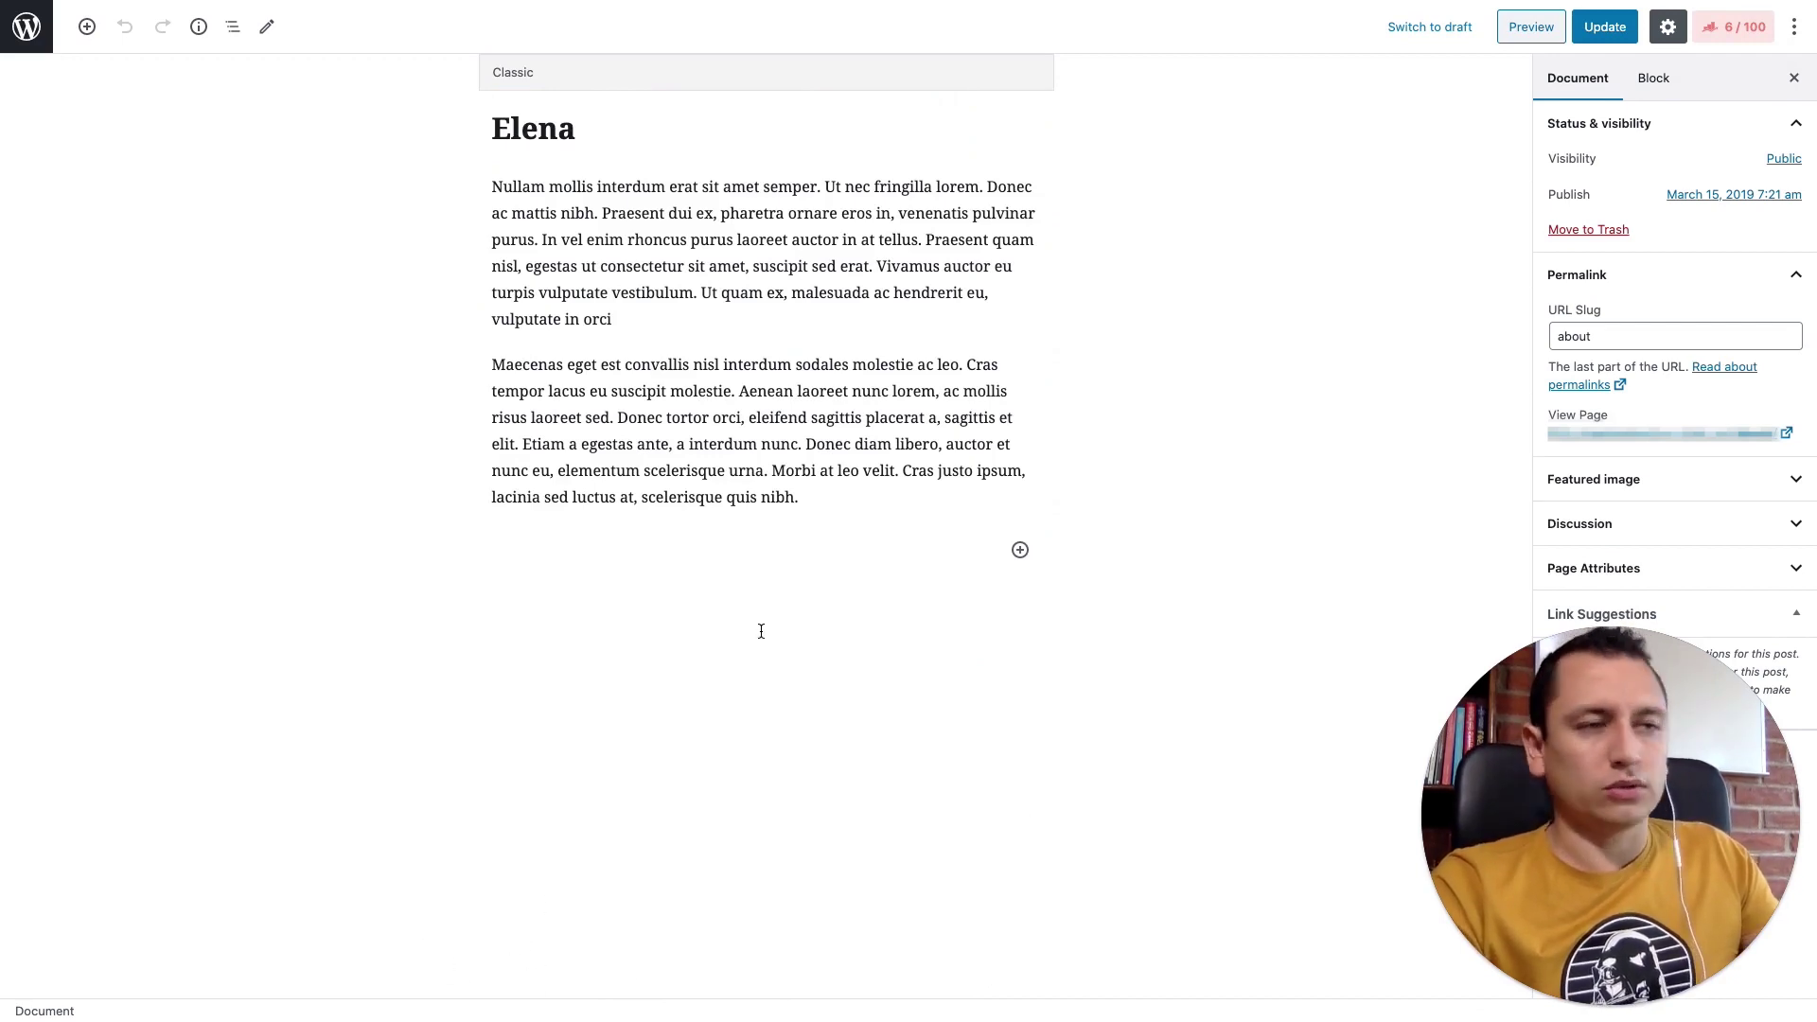
scroll(674, 694, "up", 20)
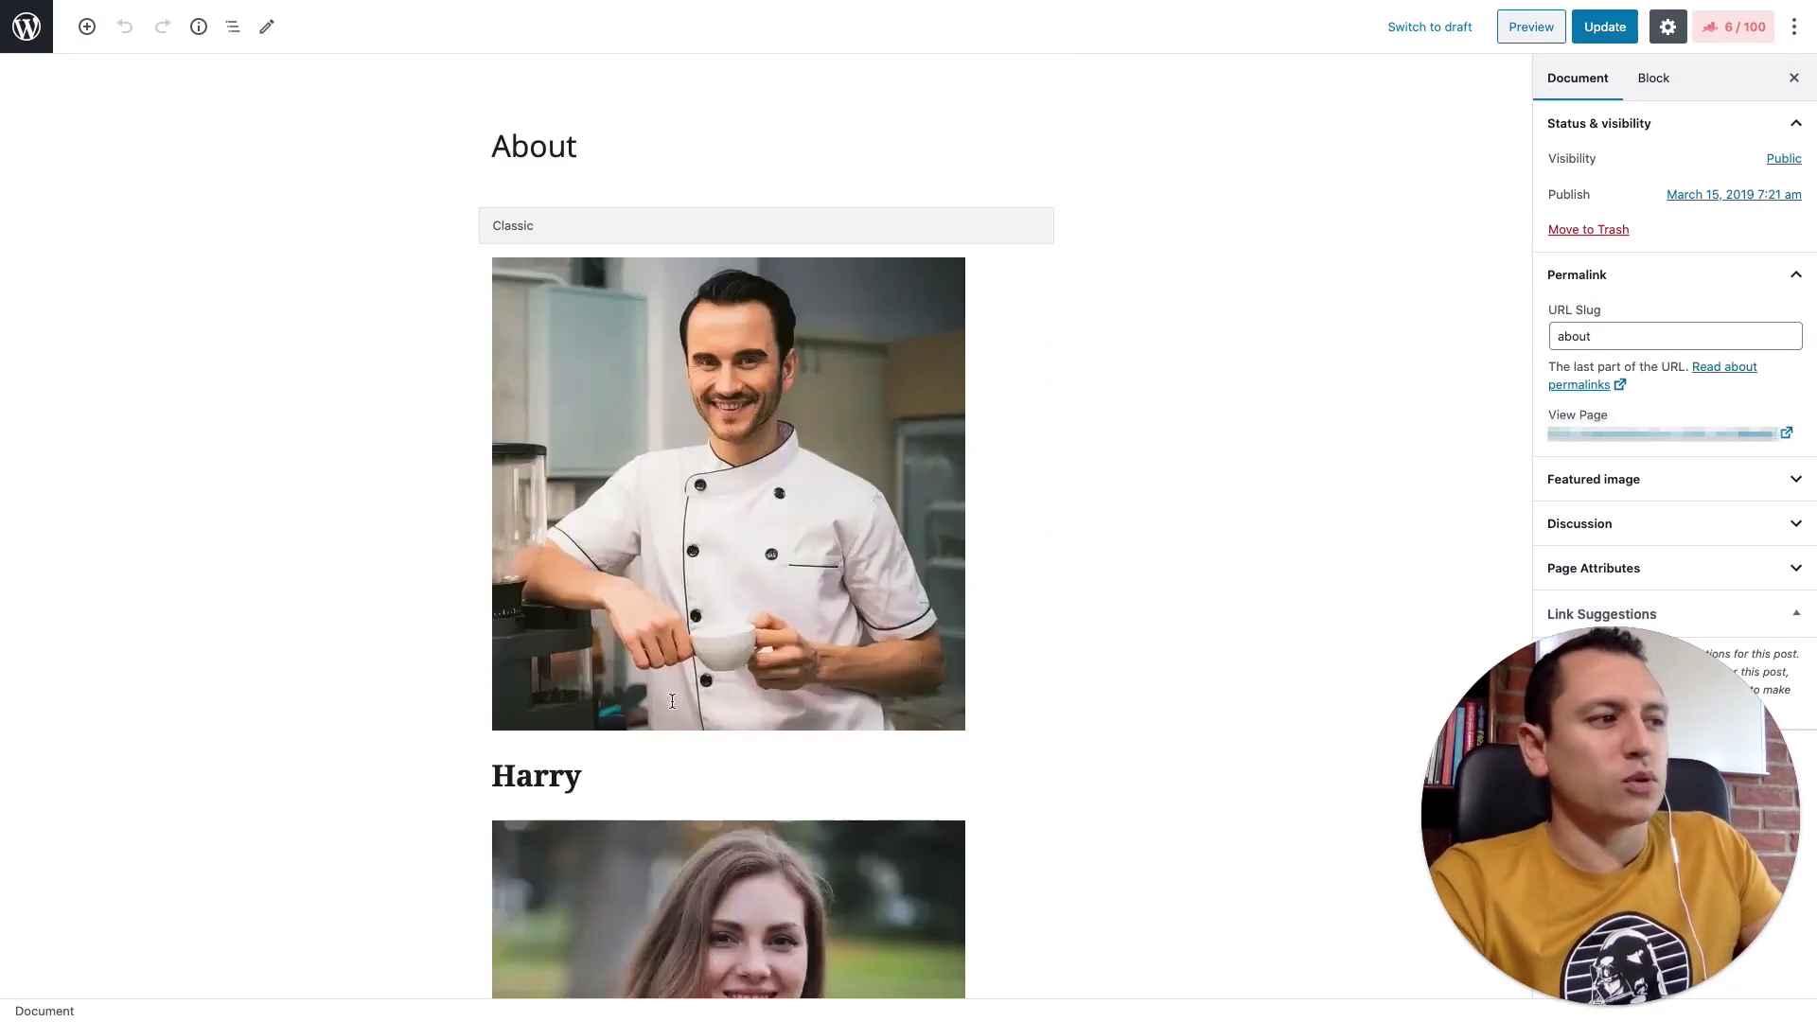
left_click(1732, 33)
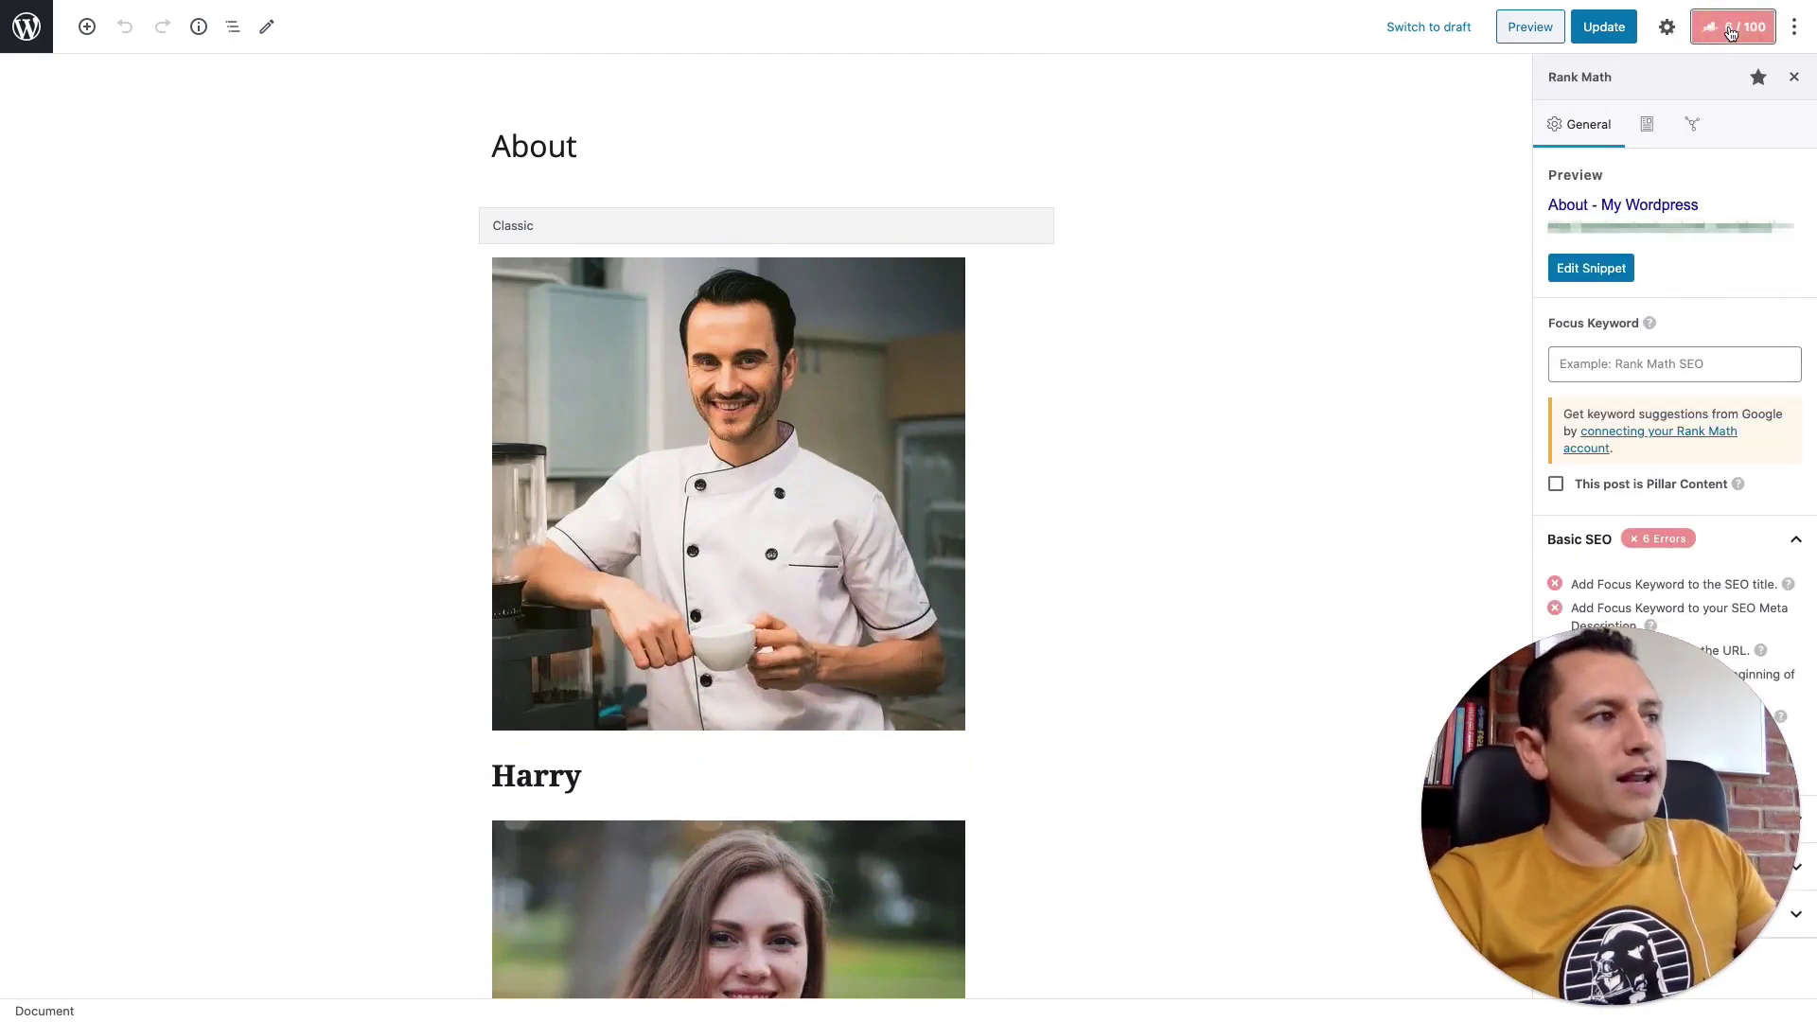
left_click_drag(1603, 778, 201, 778)
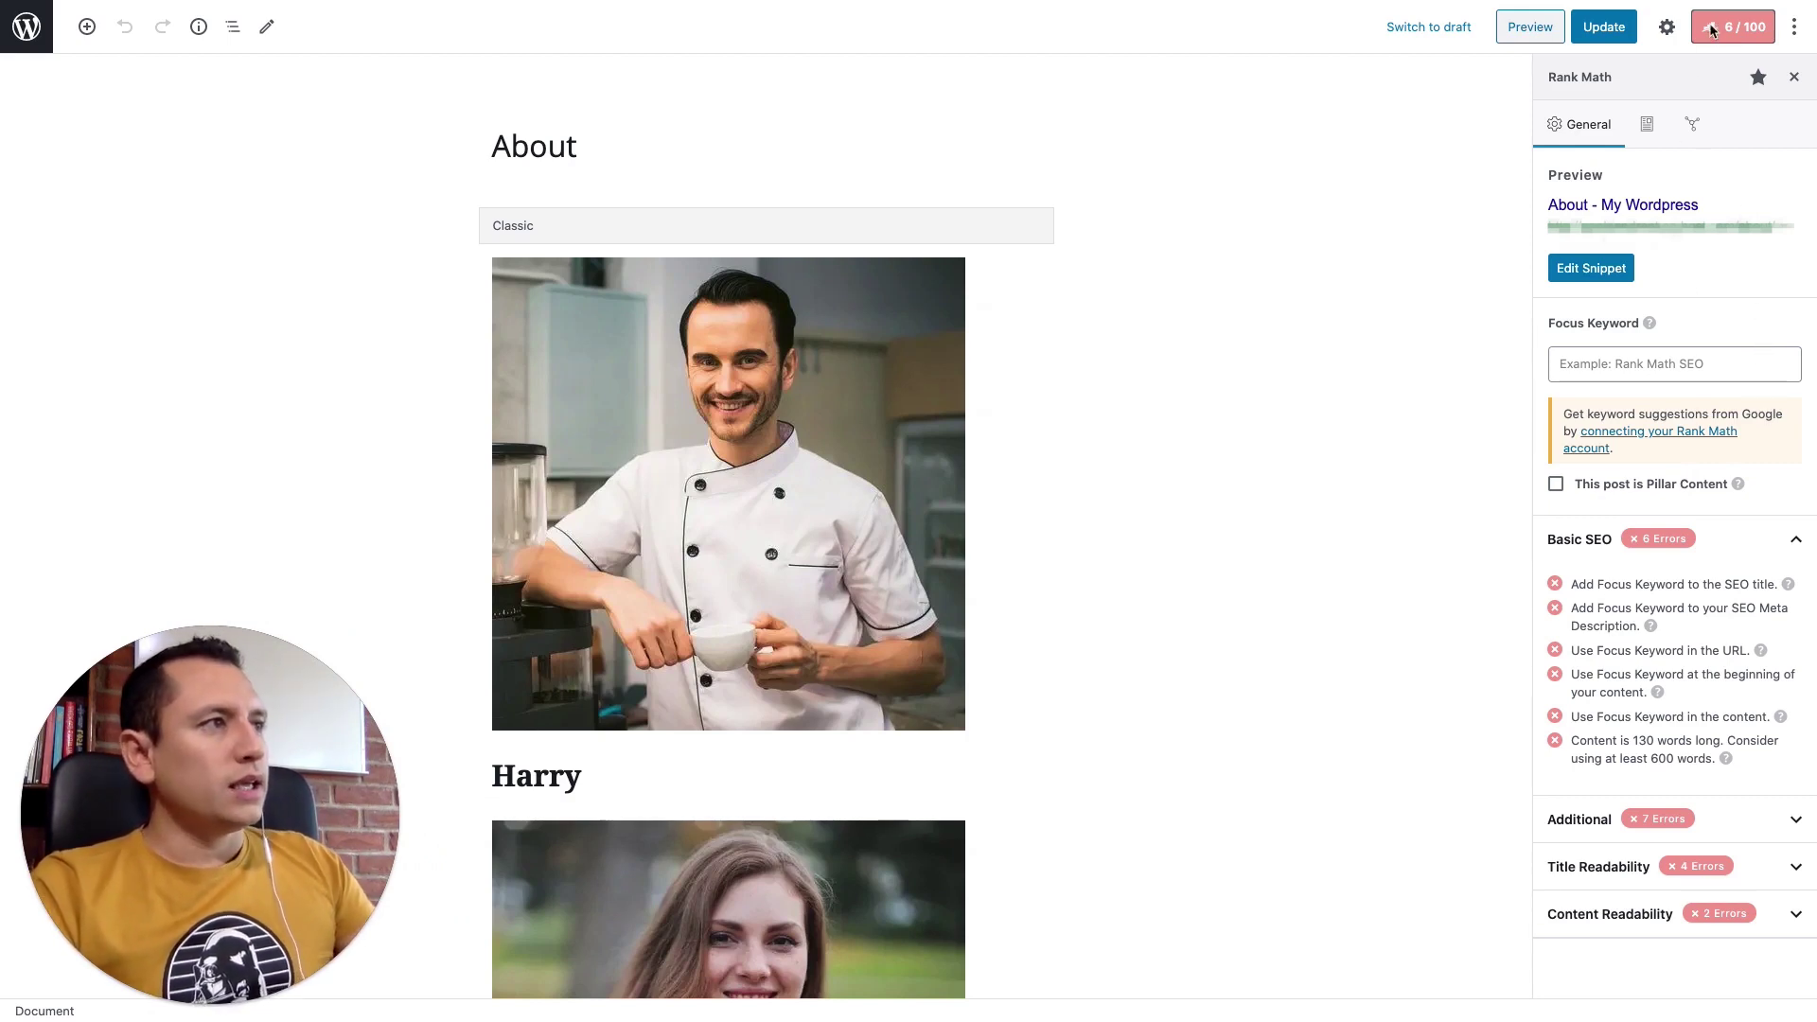
- Review the About page's schema options and Facebook share preview, and return to the general SEO settings
left_click(1644, 130)
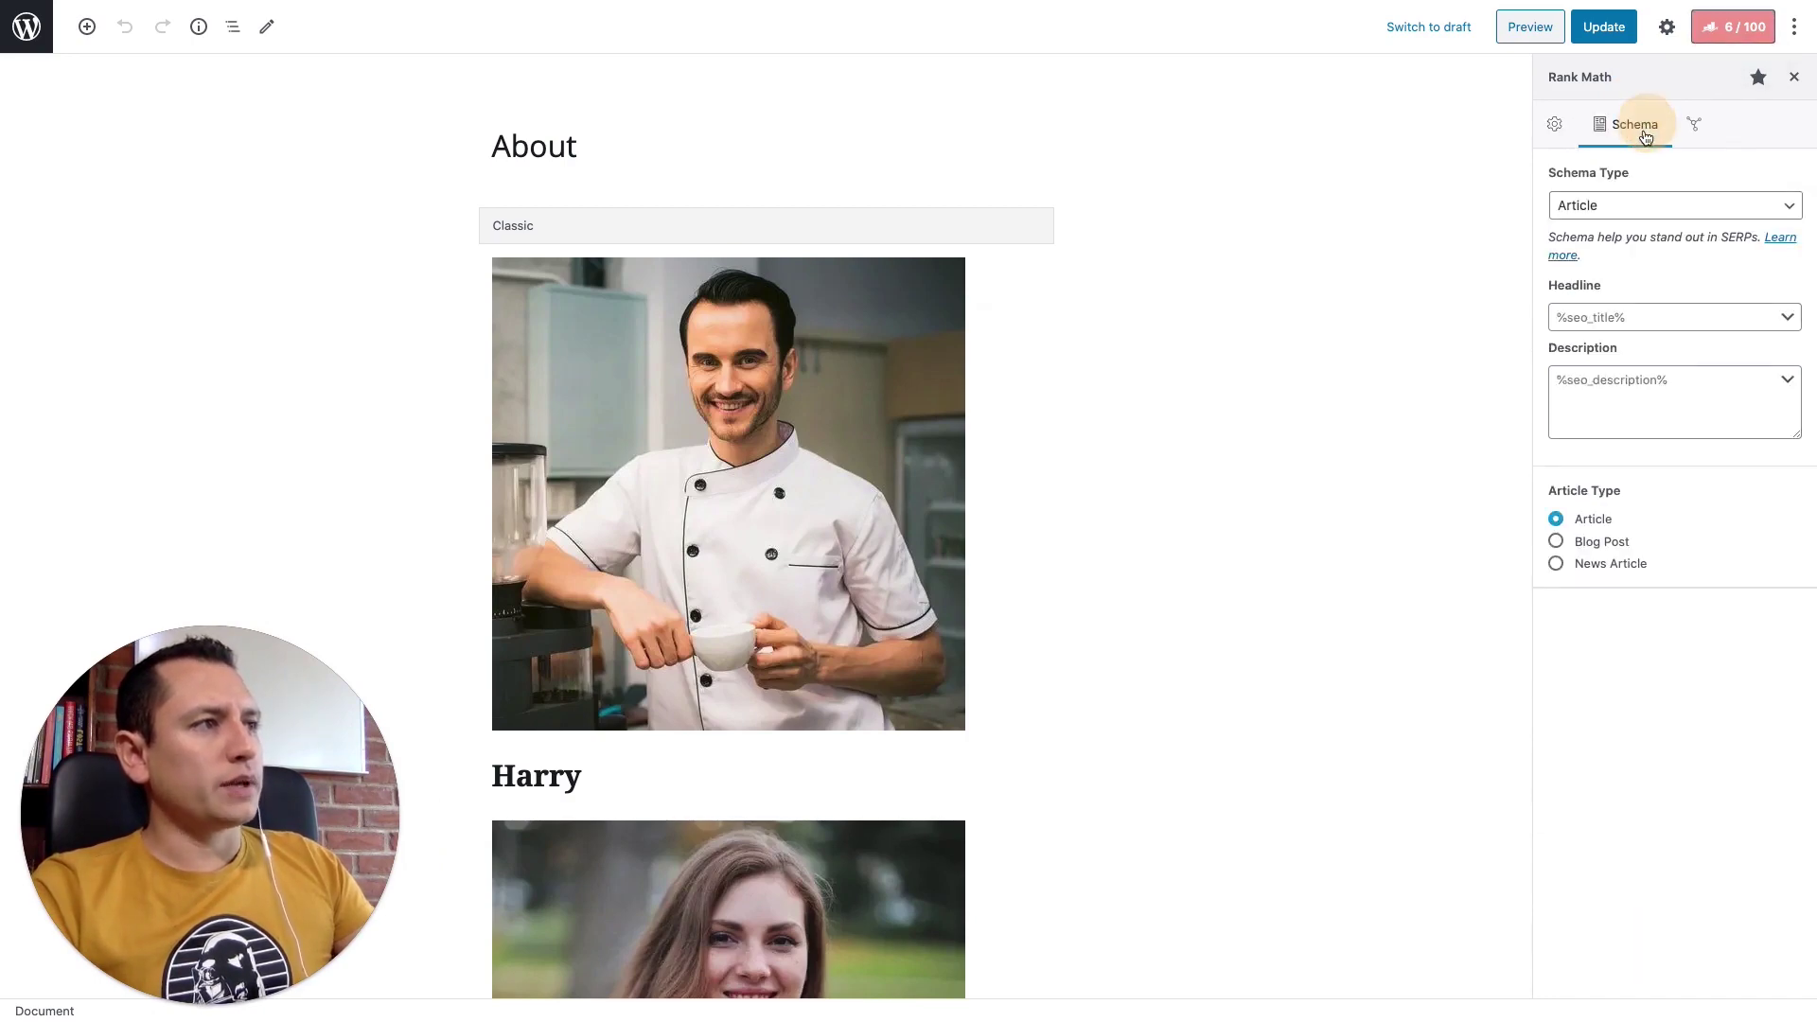
left_click(1711, 129)
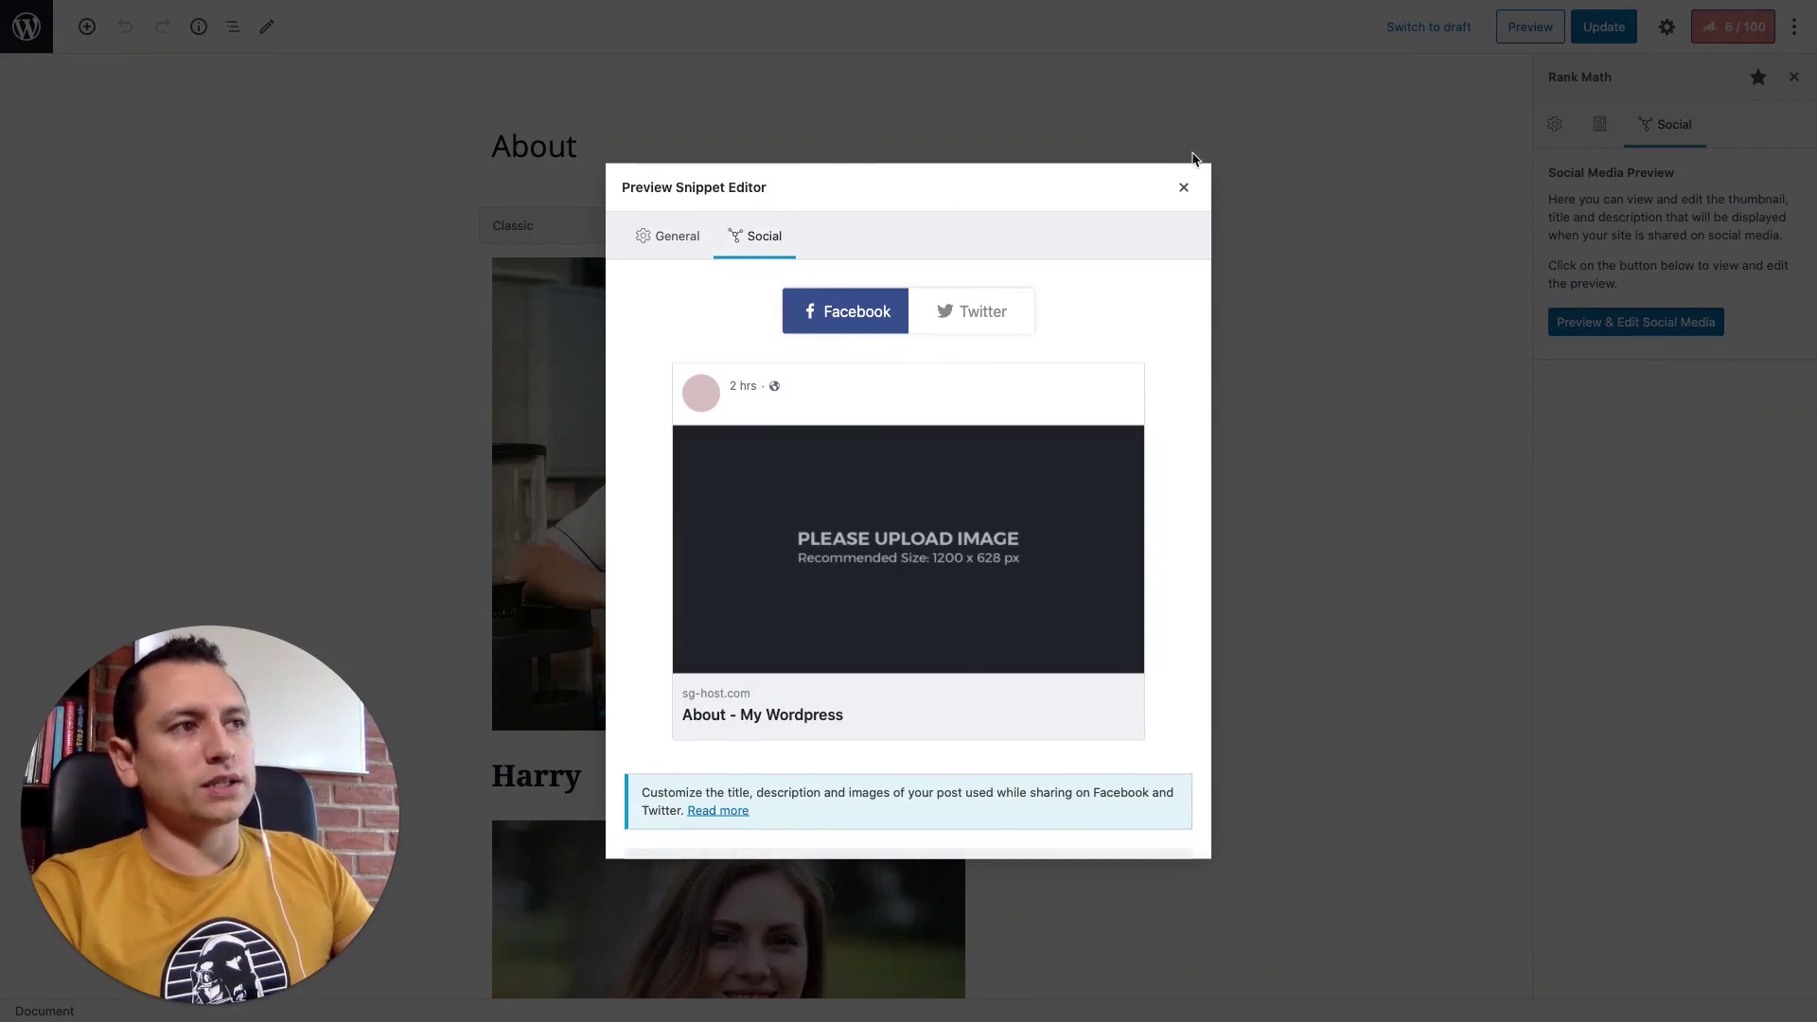
left_click(1183, 186)
left_click(1548, 129)
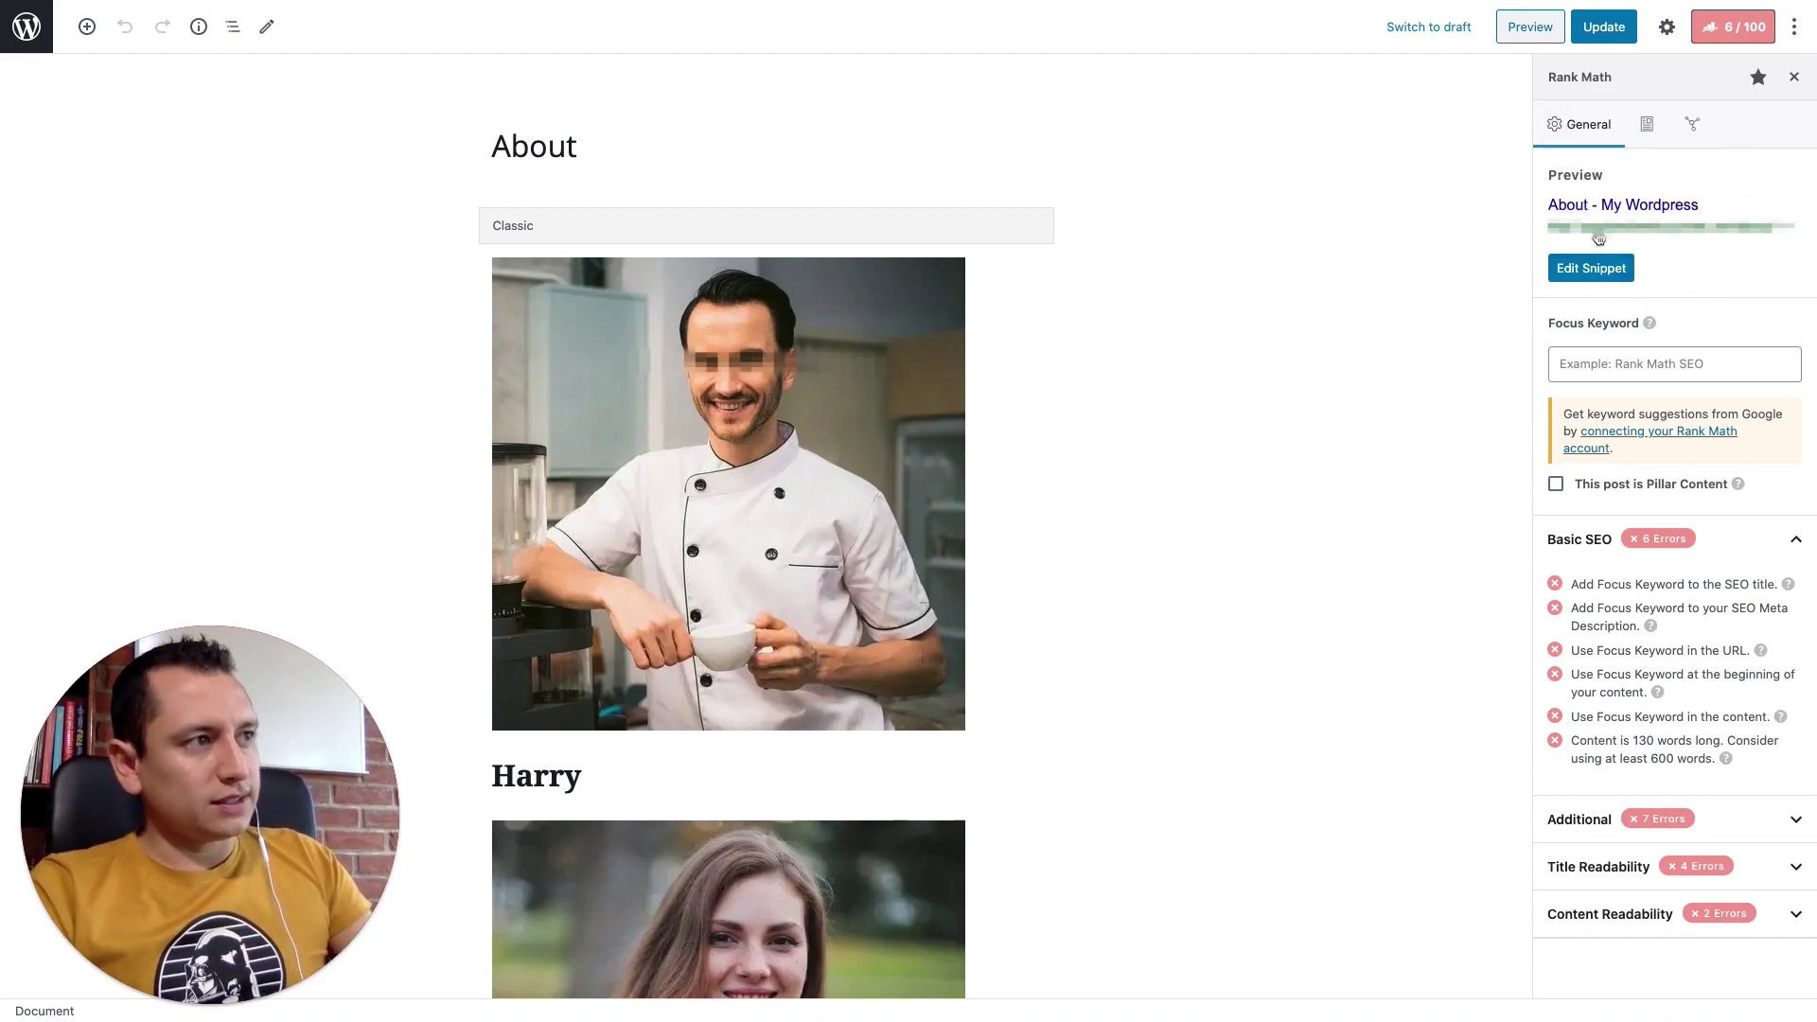
- Edit the About page's search snippet, replacing the title template with "Acerca de nosotros | Cafetería Lucía"
left_click(1588, 270)
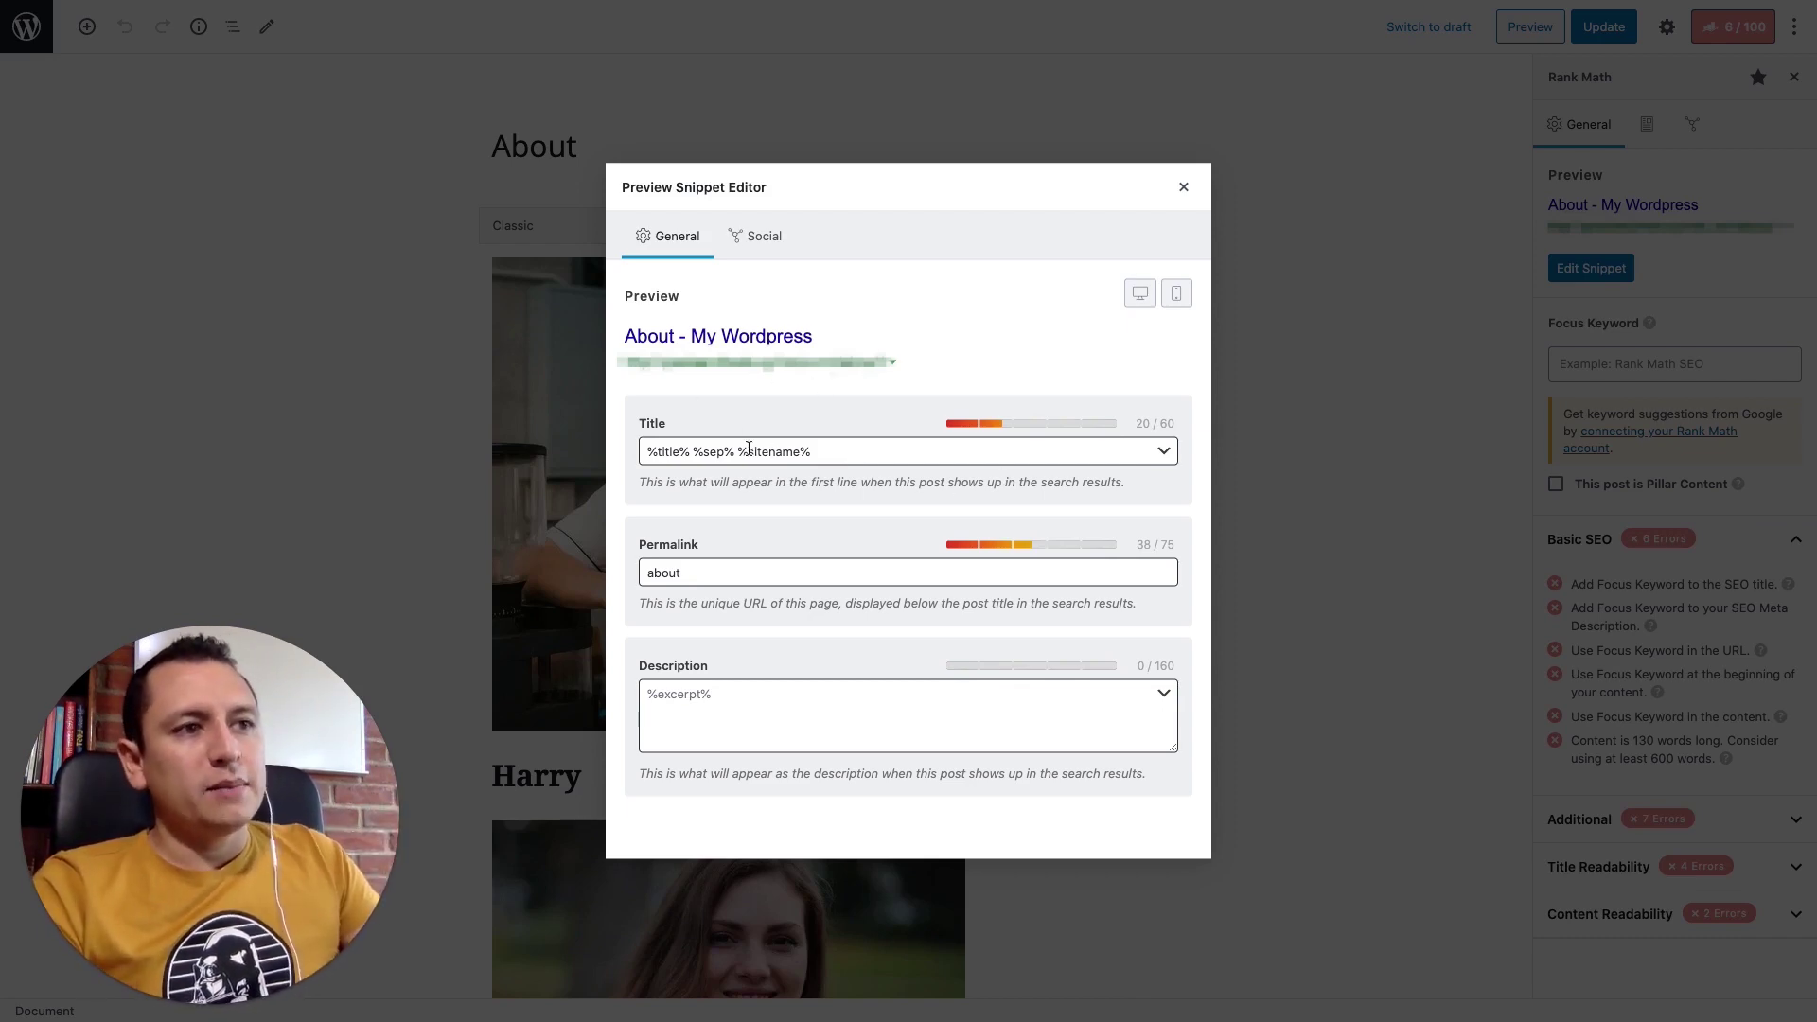
left_click_drag(738, 451, 800, 447)
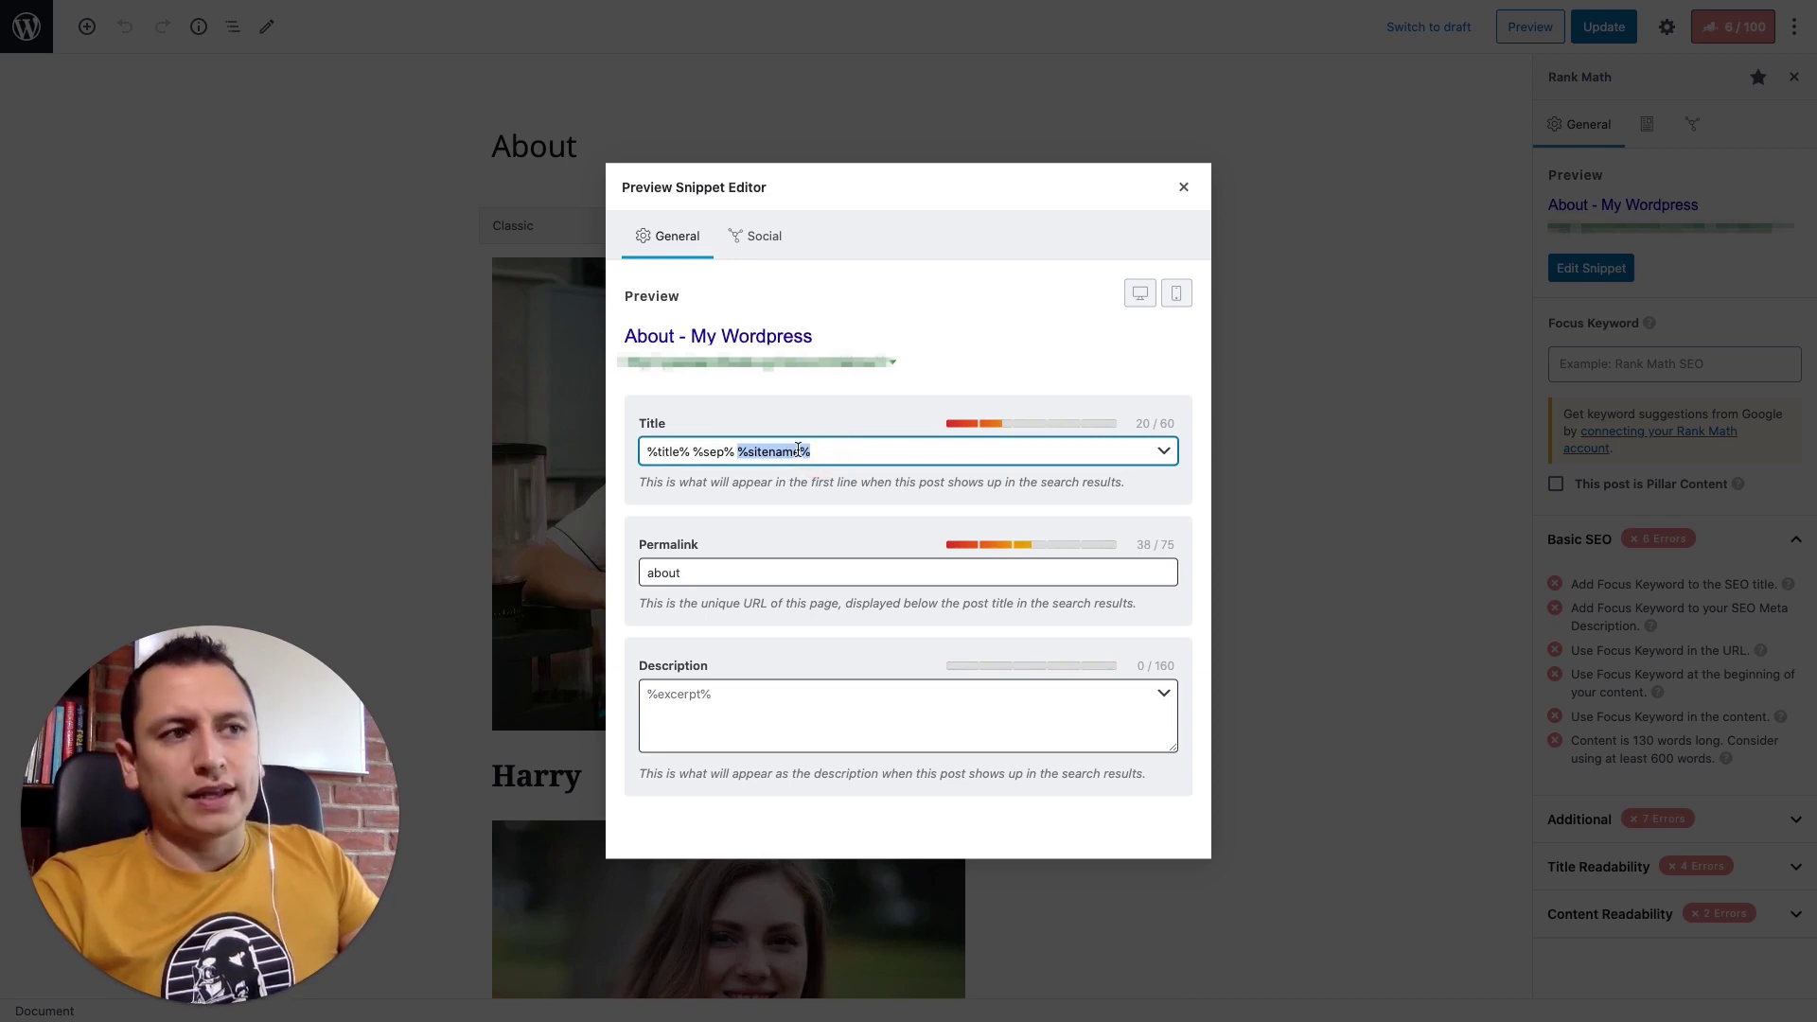
left_click_drag(740, 451, 820, 451)
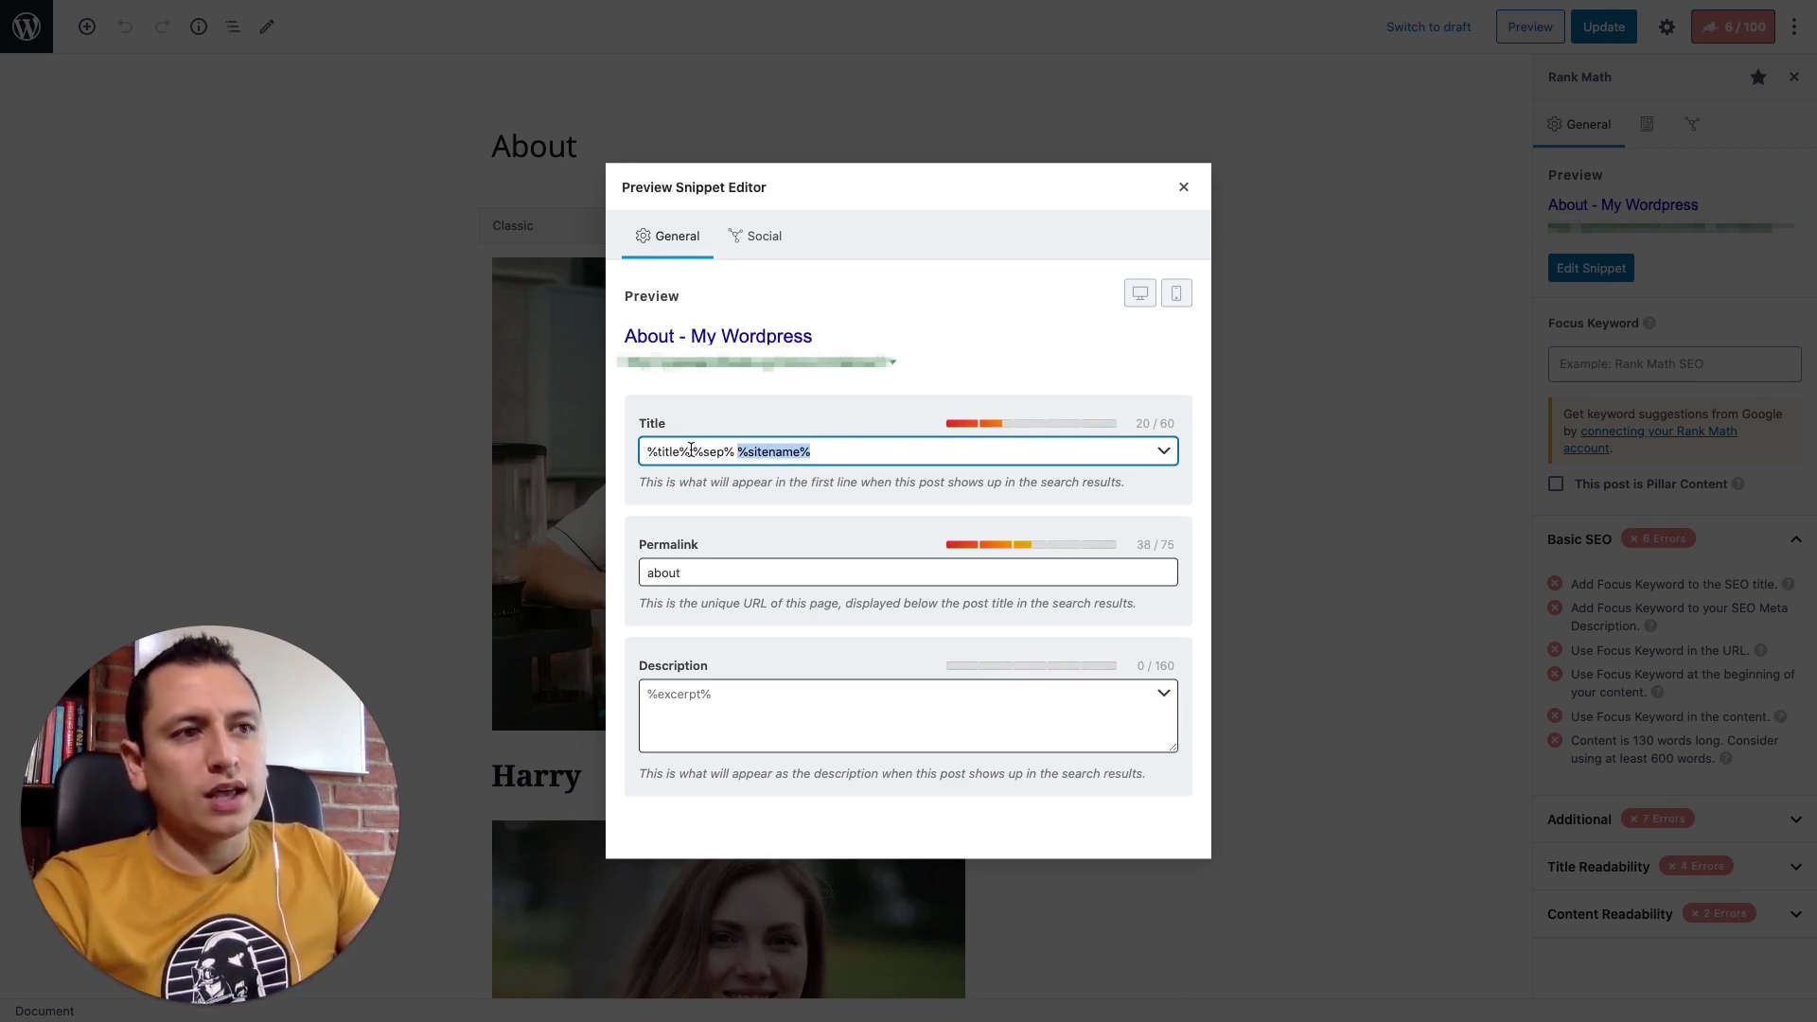
left_click_drag(648, 452, 690, 452)
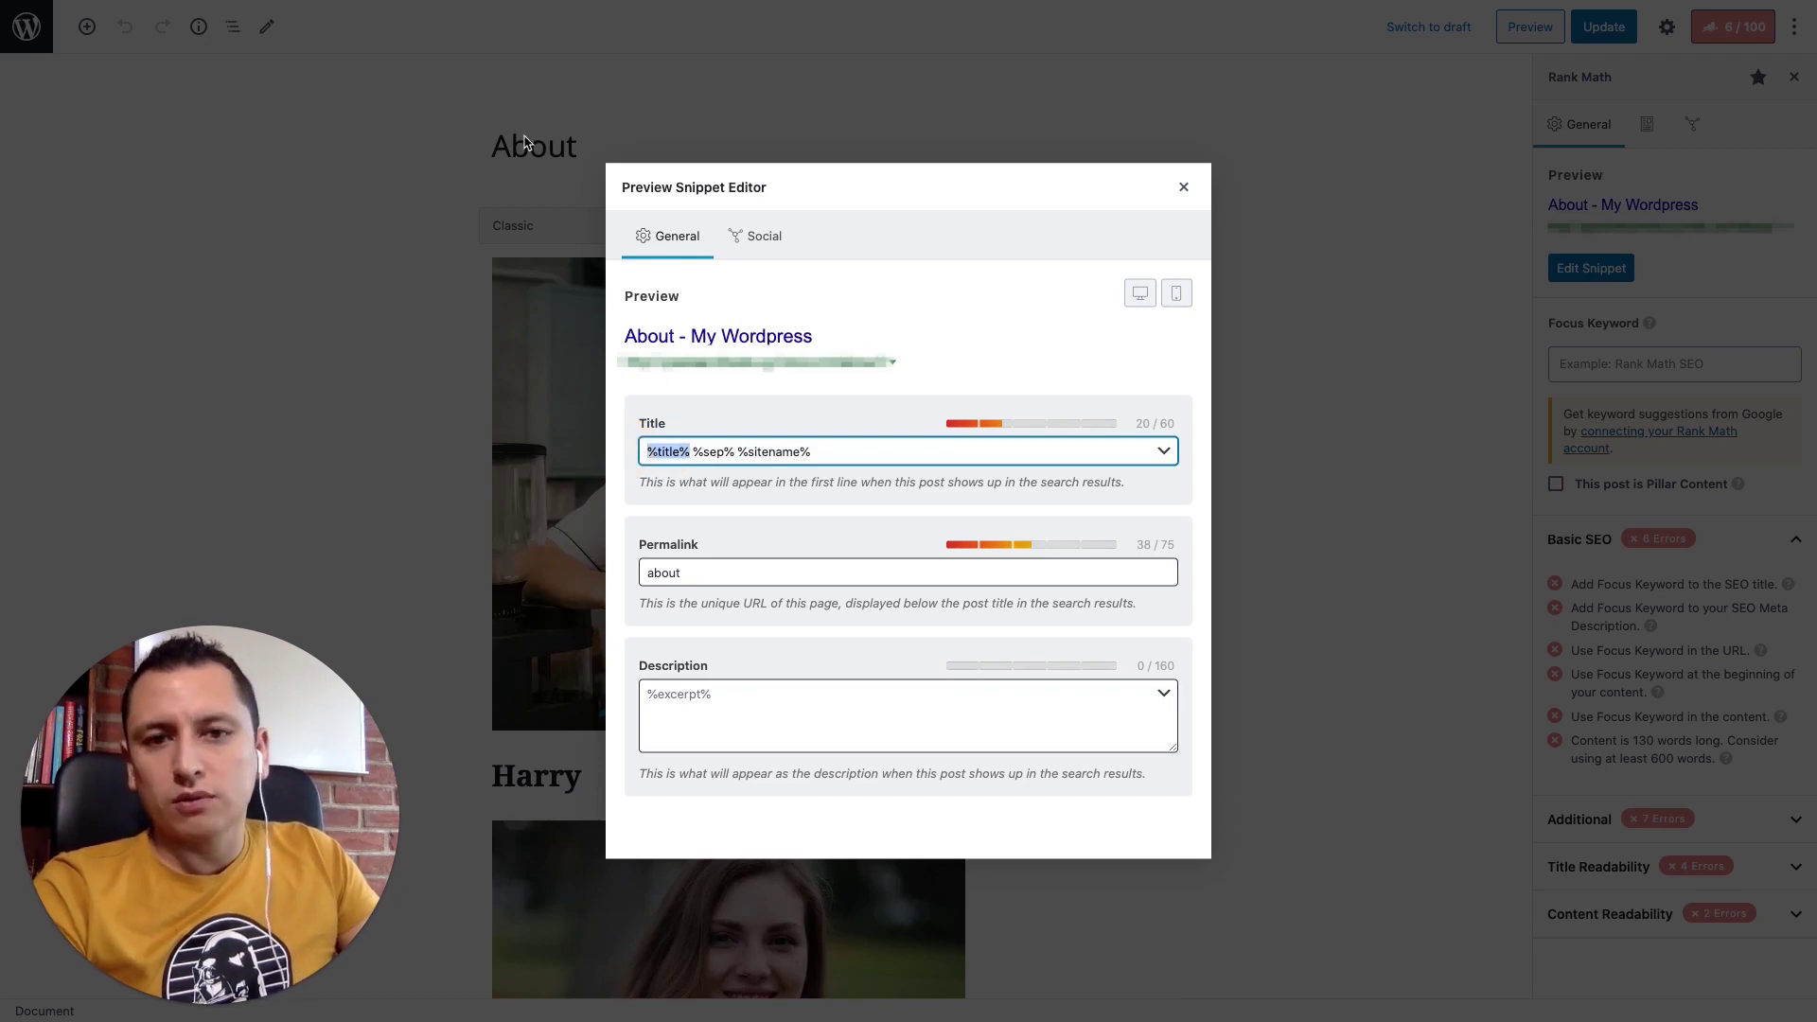
left_click_drag(814, 448, 608, 438)
key("Right")
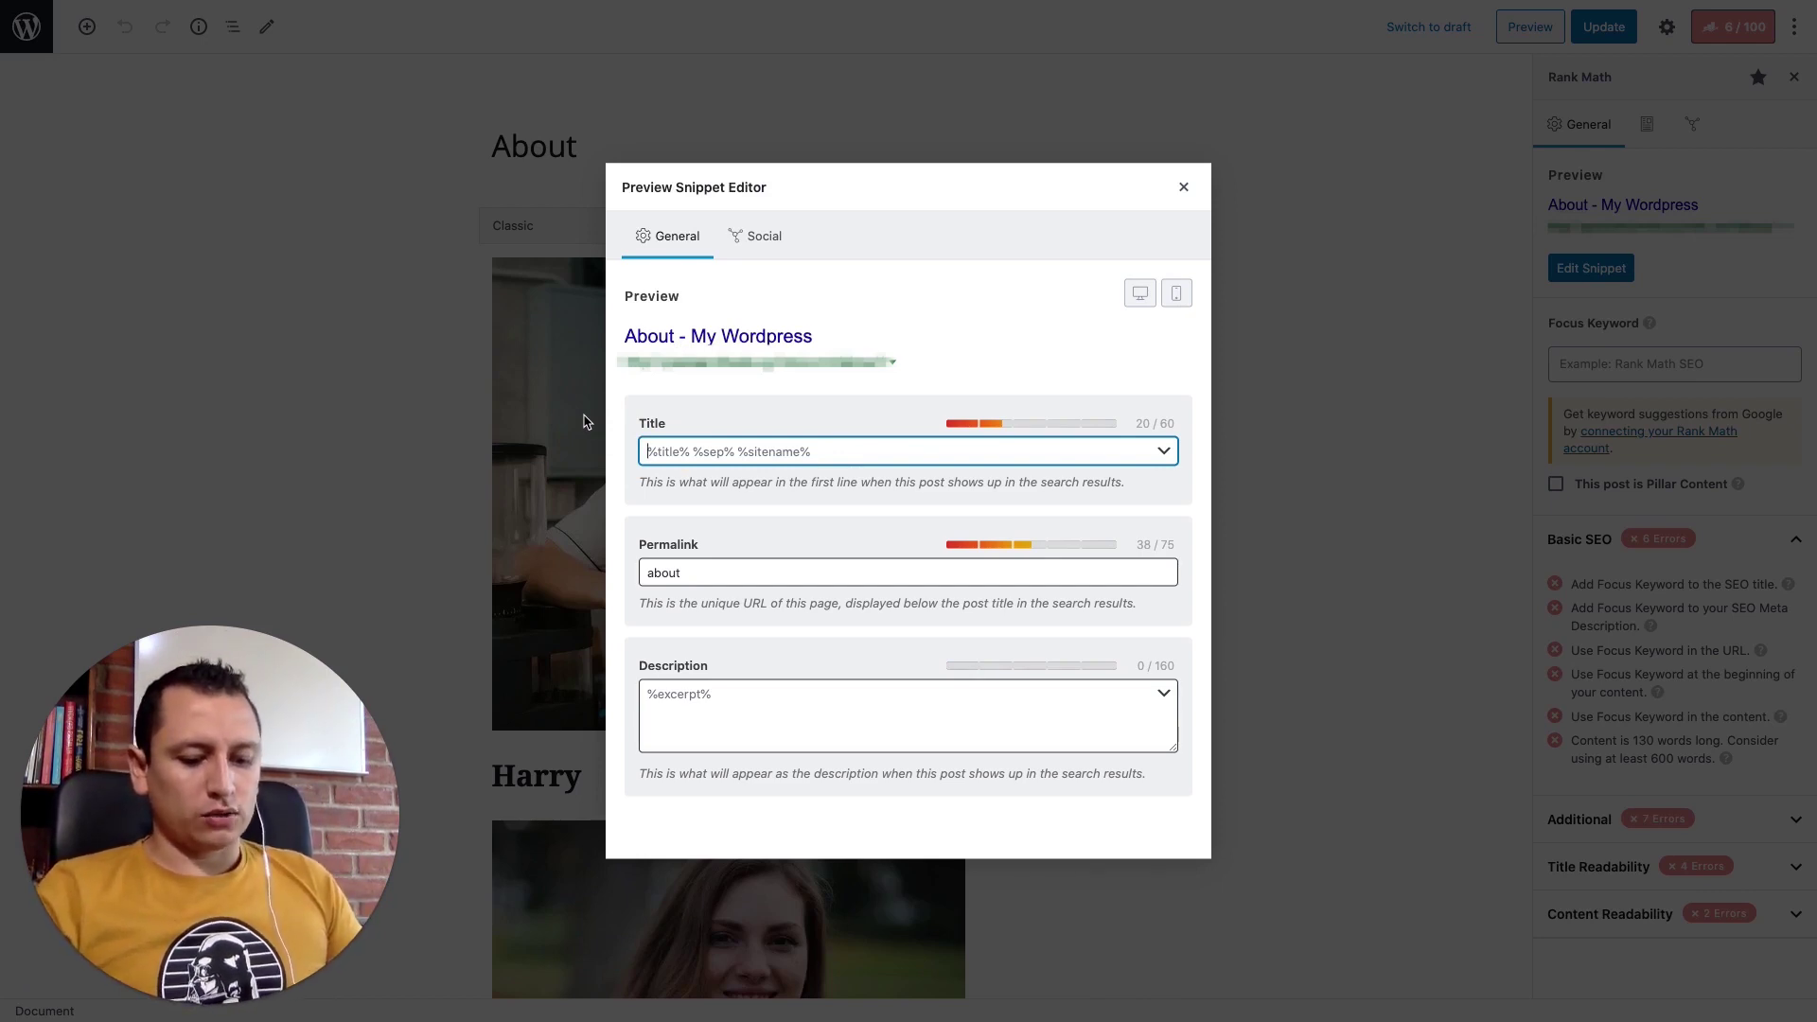
key("ctrl+a")
type("Acerca de nosotros")
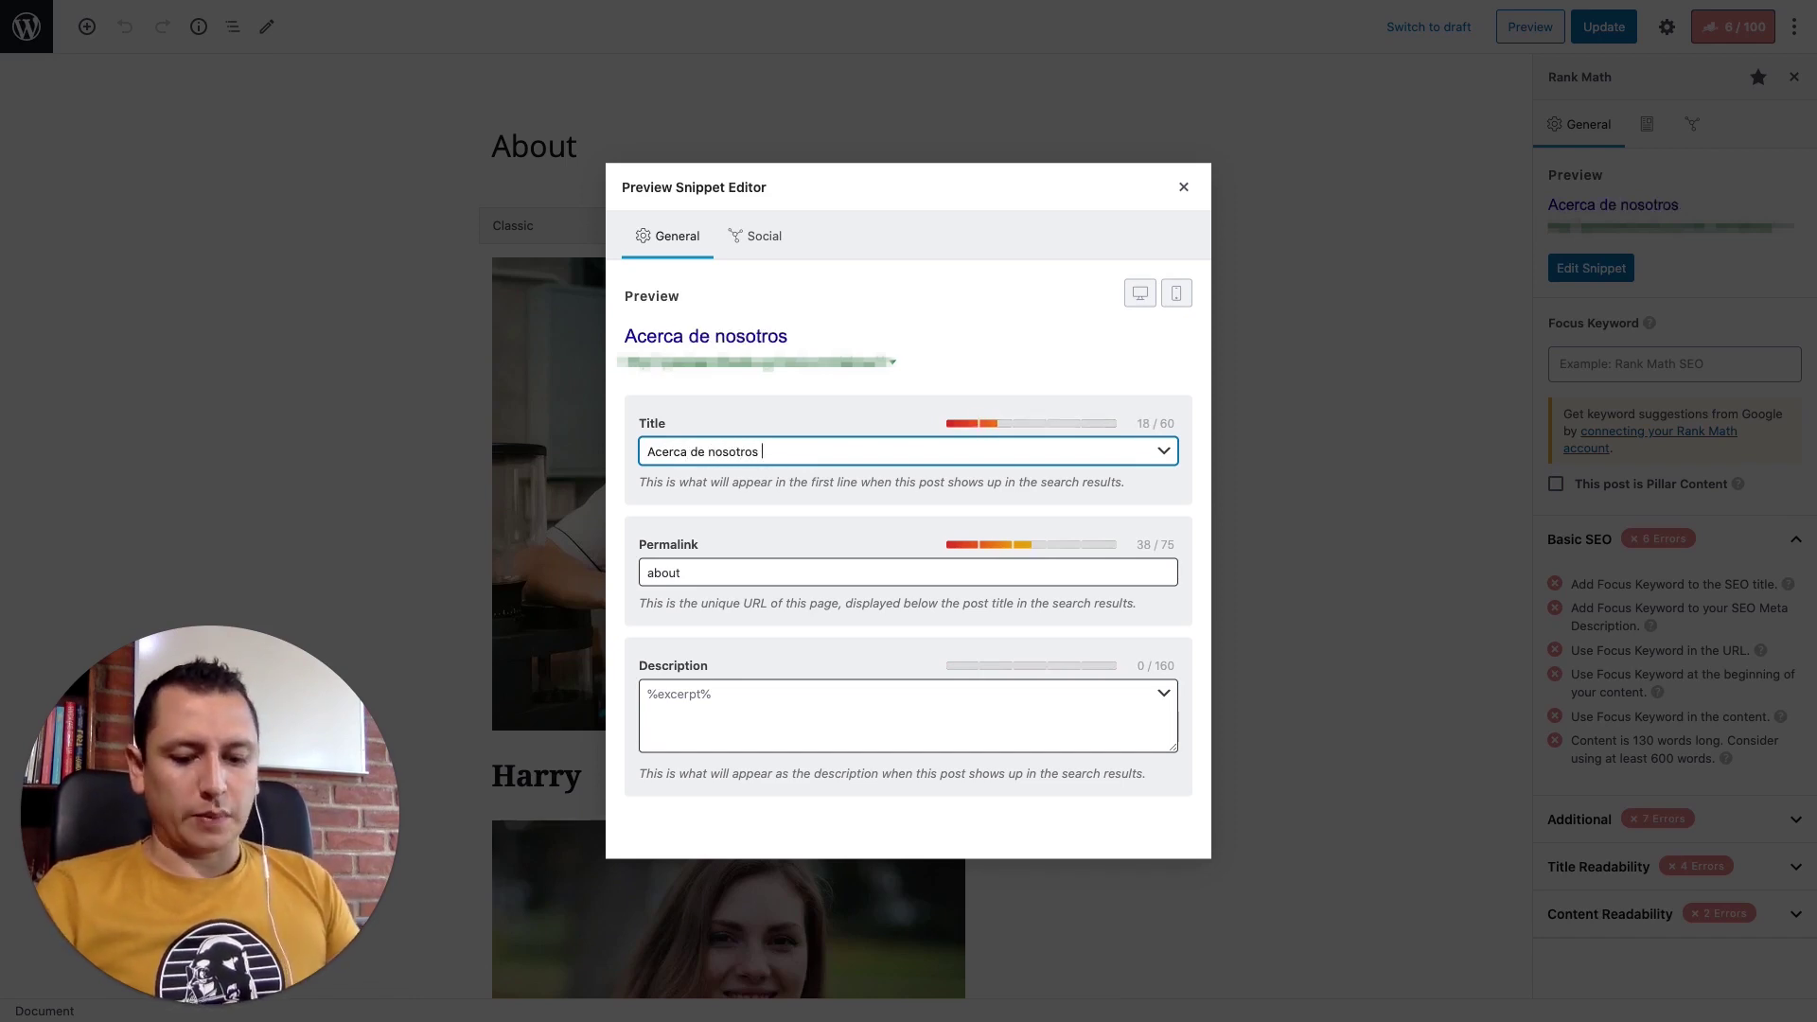
type(" |")
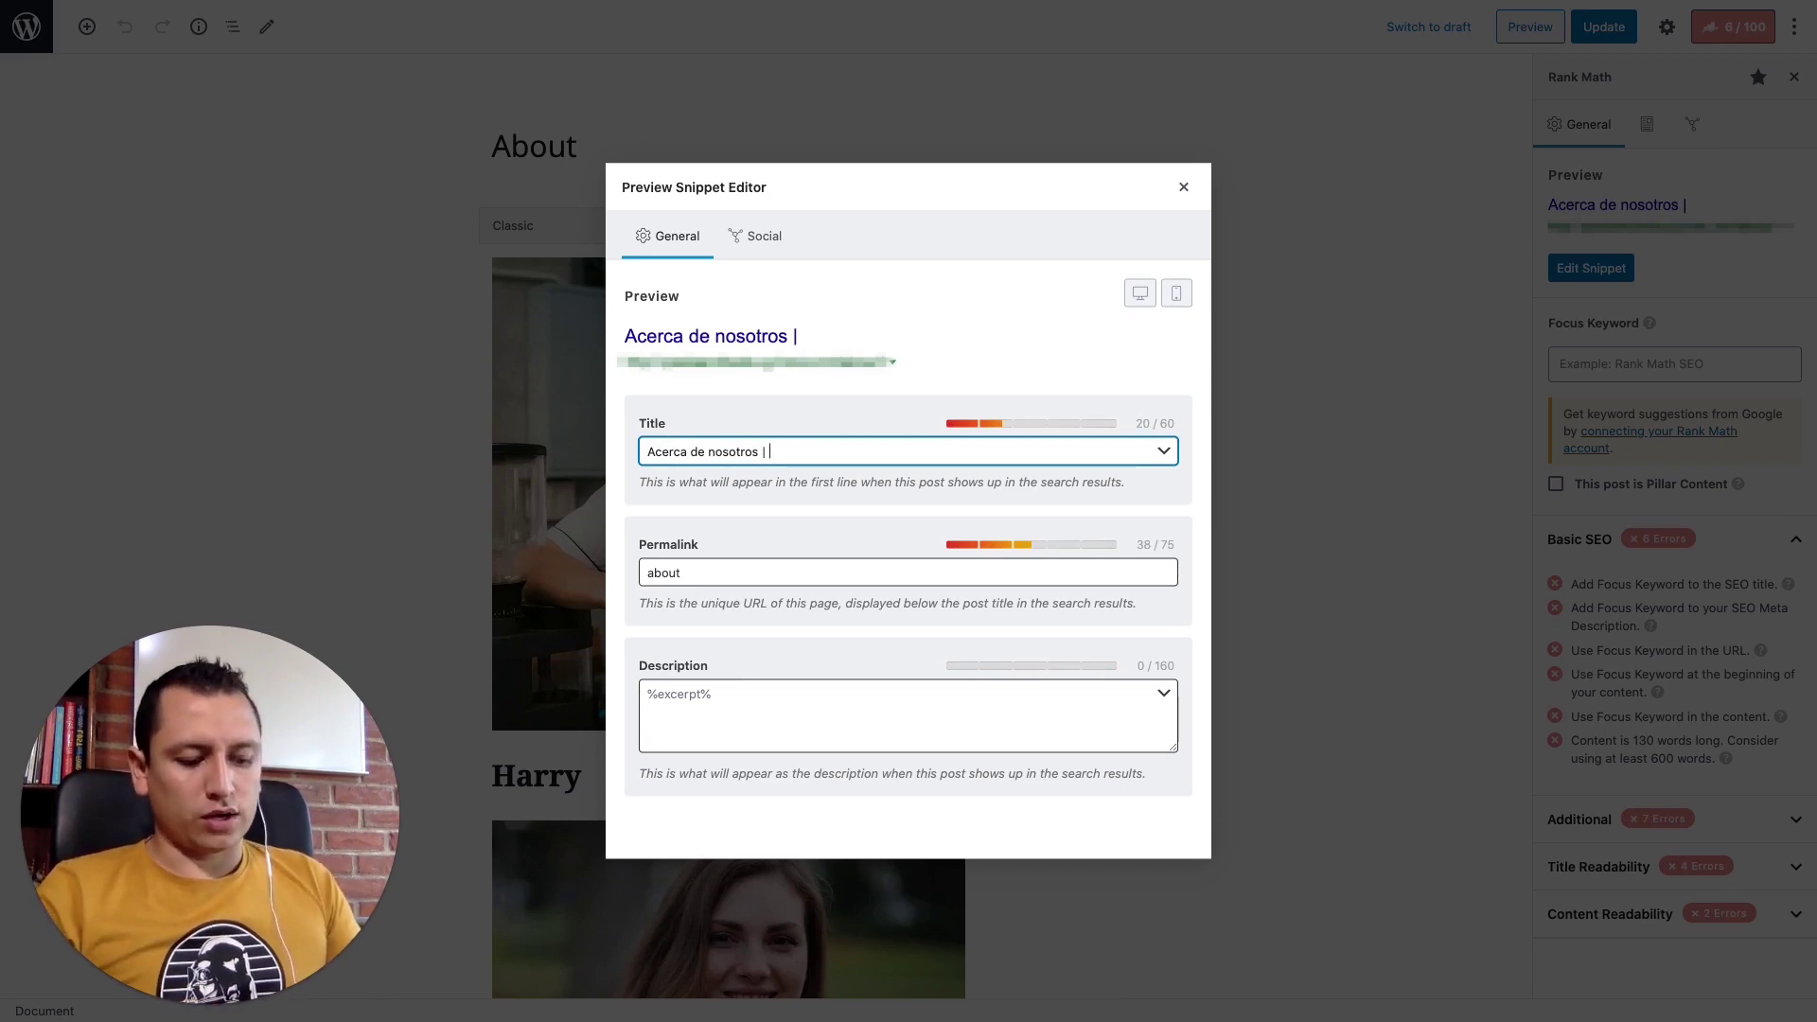
type(" M")
key("BackSpace")
type("Cafetería Lucía")
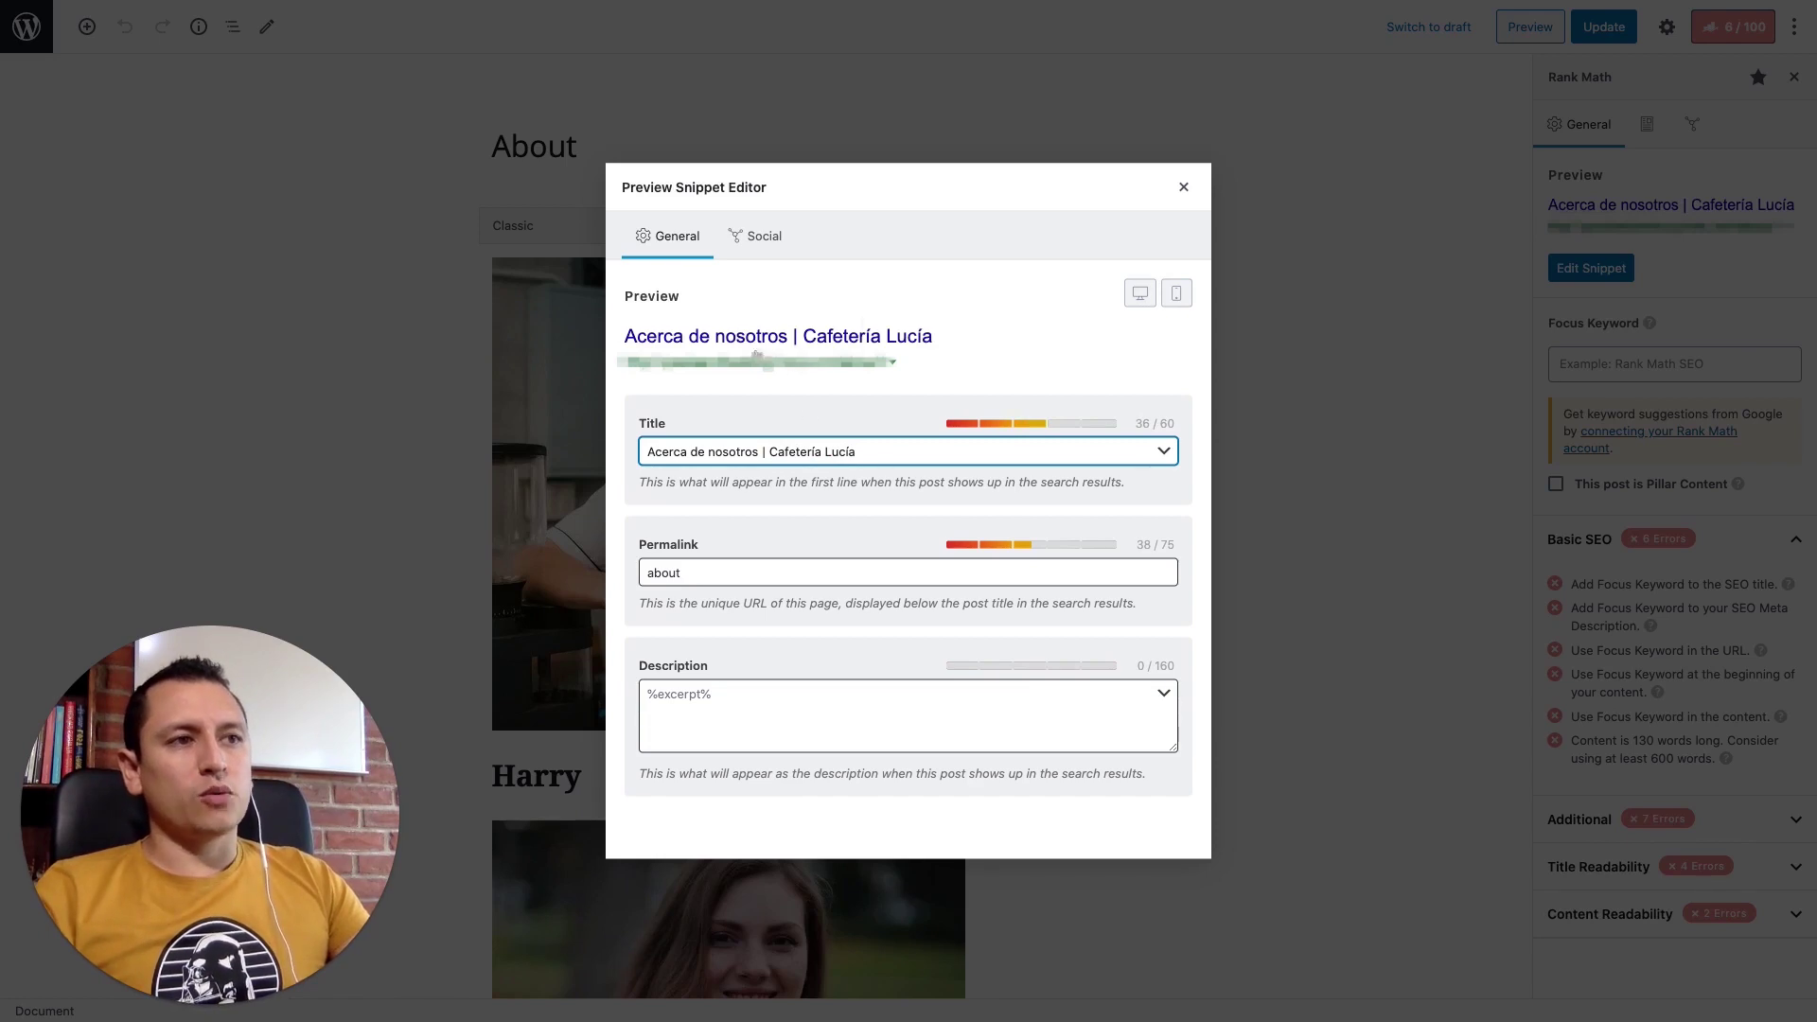
- Examine the About page's snippet title and its character limit in the snippet editor
left_click_drag(854, 451, 616, 441)
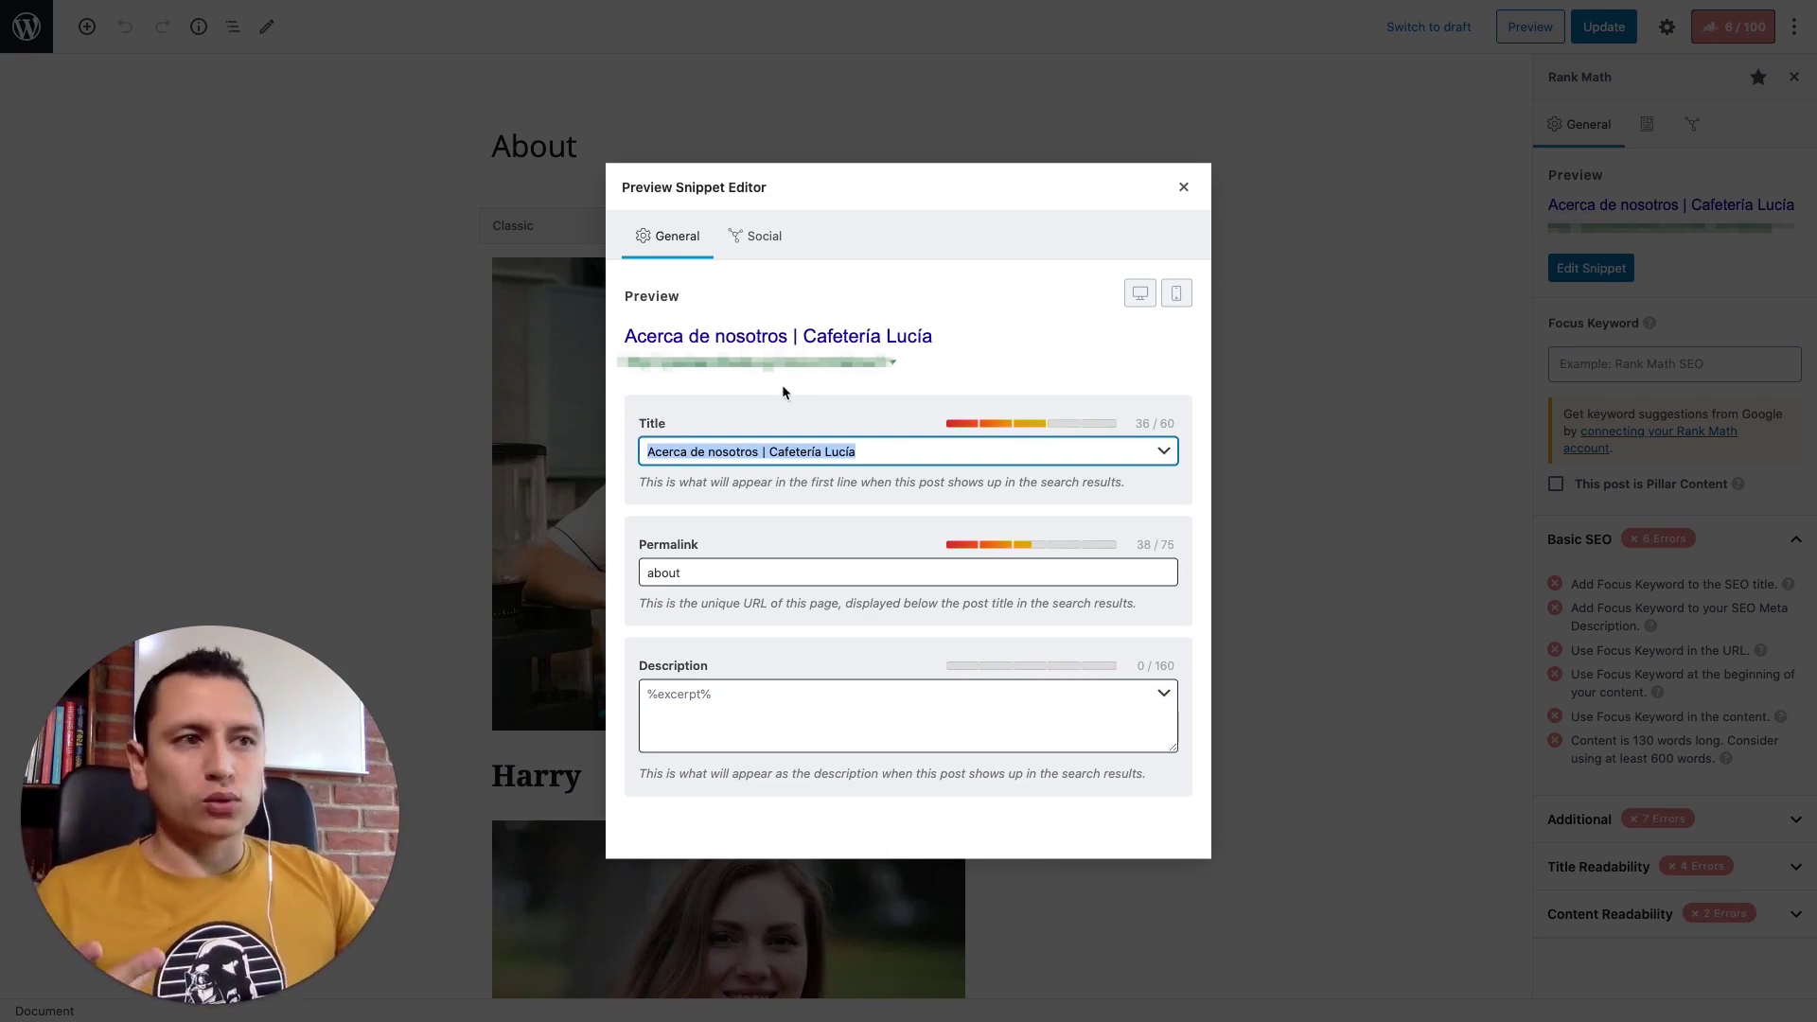
left_click(650, 451)
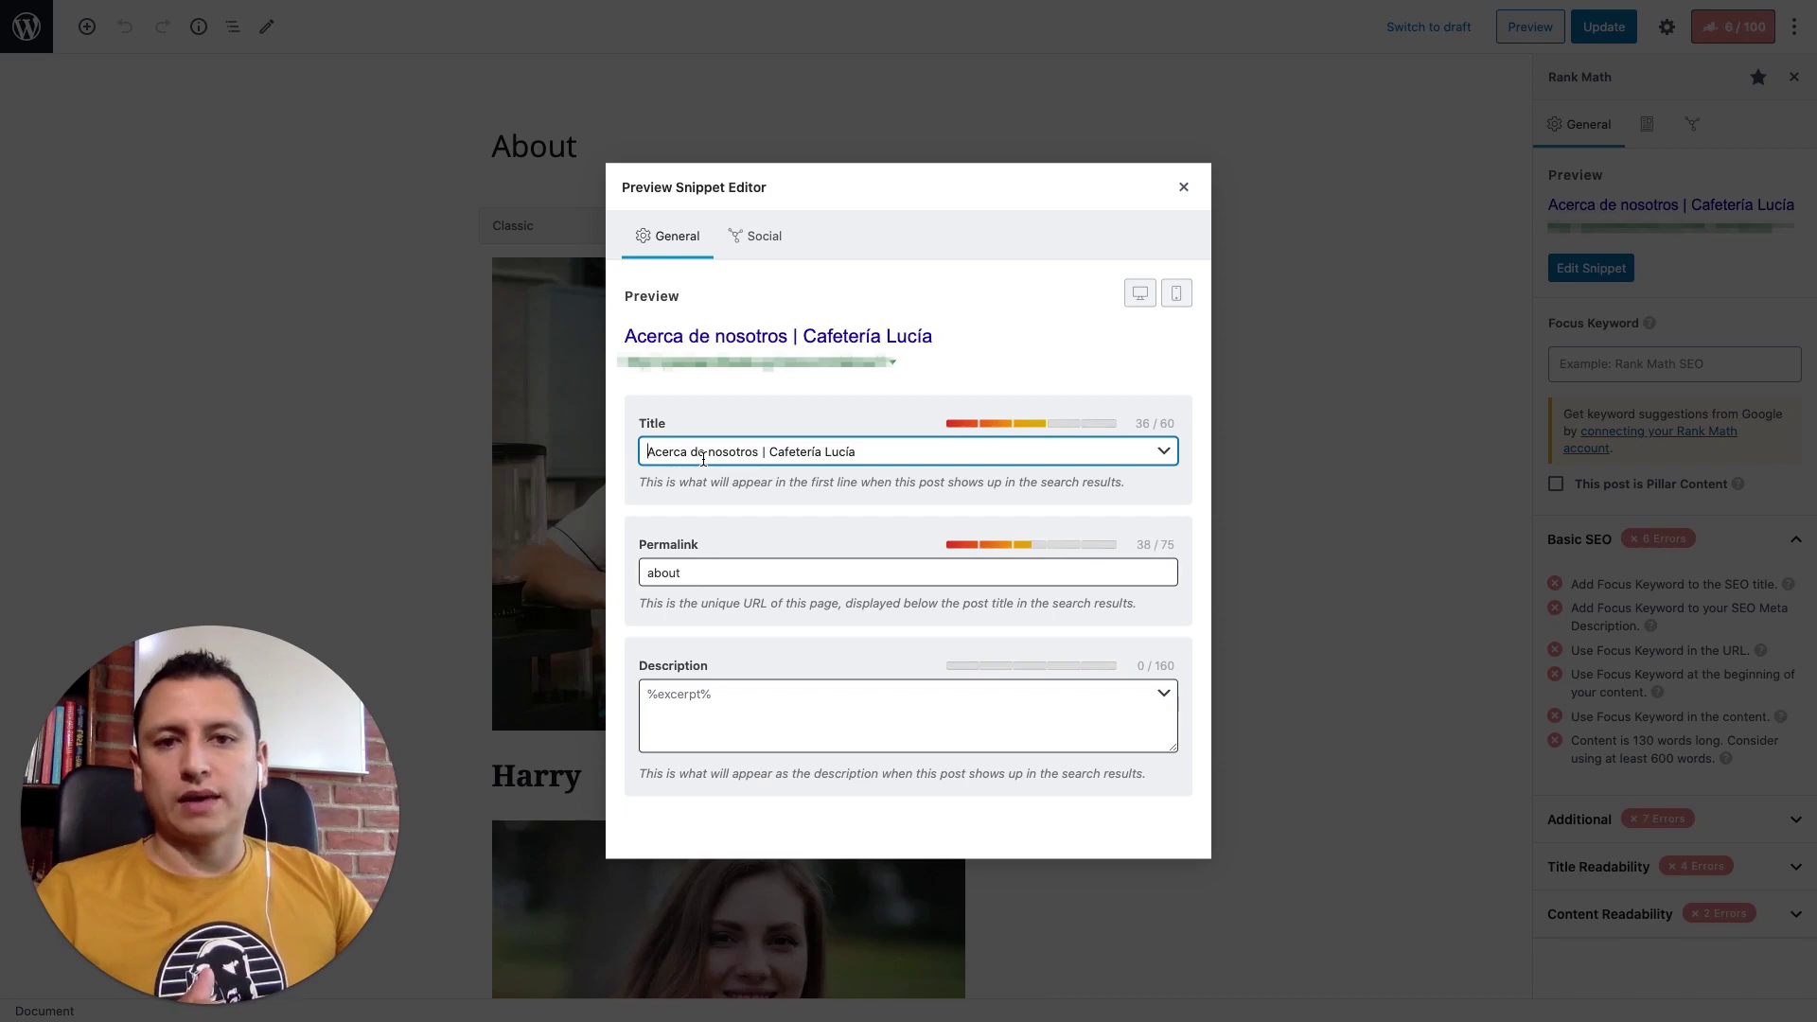
double_click(1167, 423)
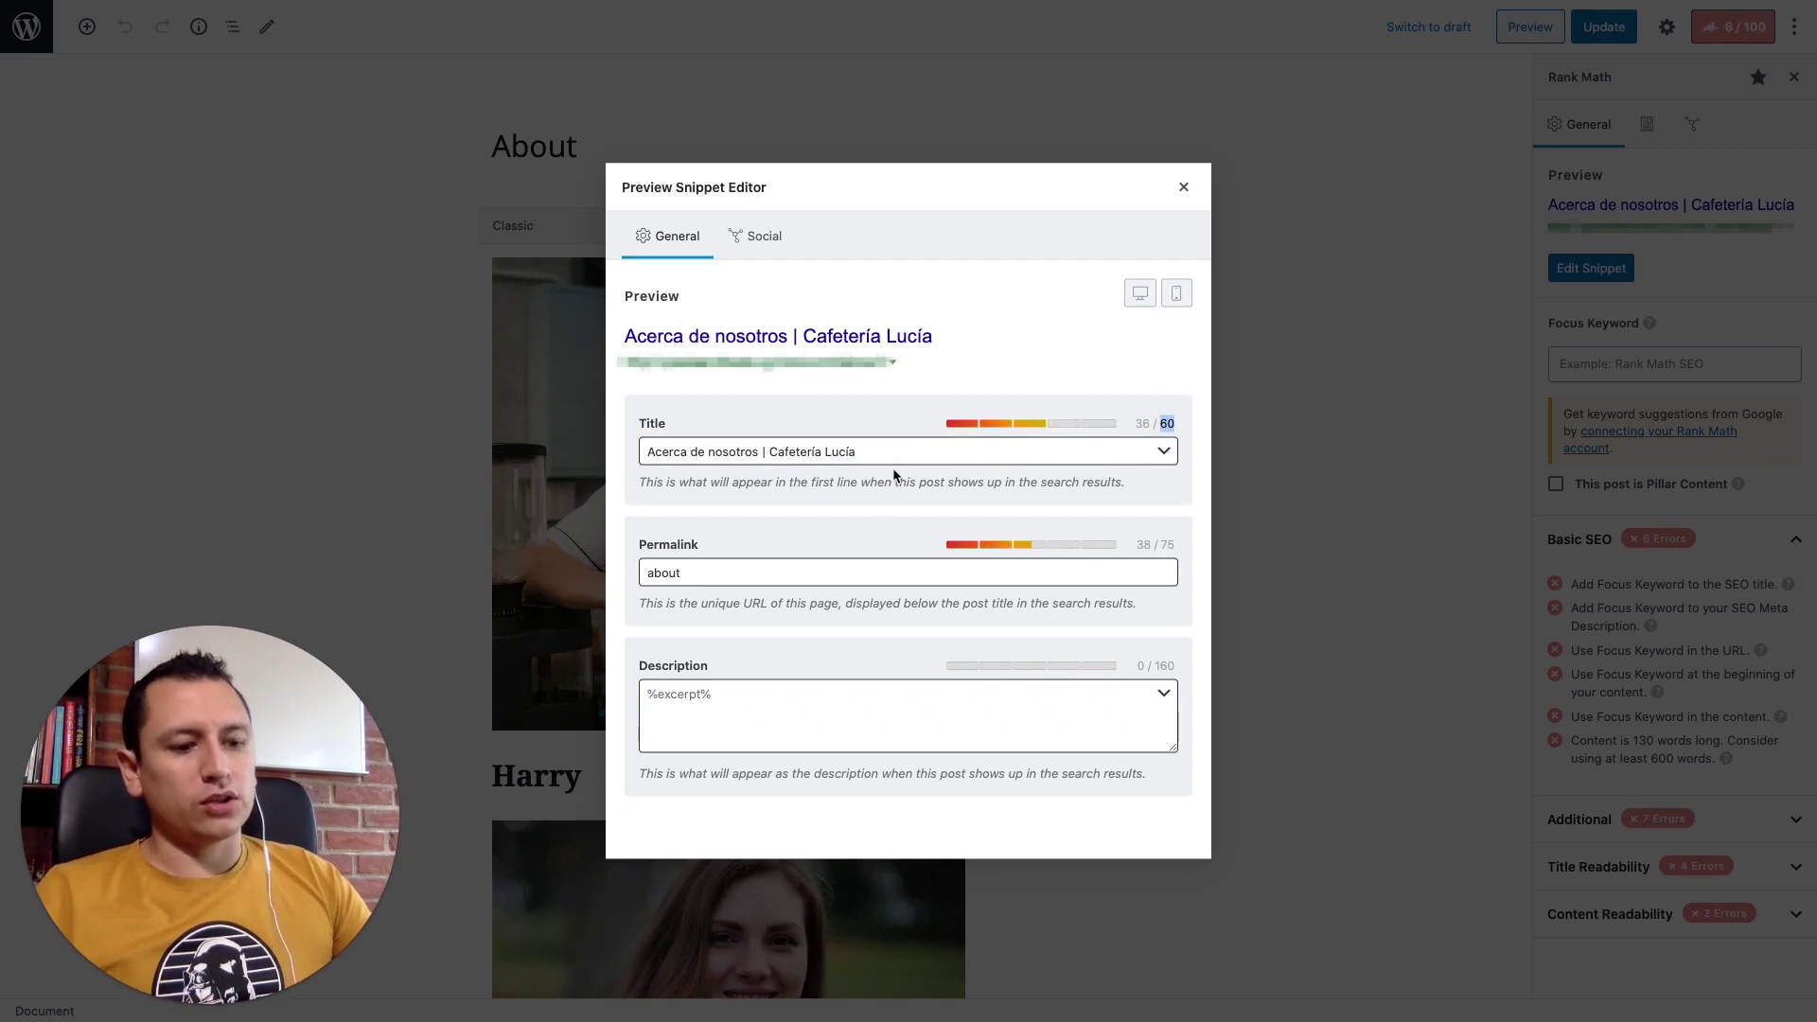
- Try extending the snippet title past its 60-character limit with filler text, and delete the filler
left_click(921, 460)
type("dgdfgdfgfdgd")
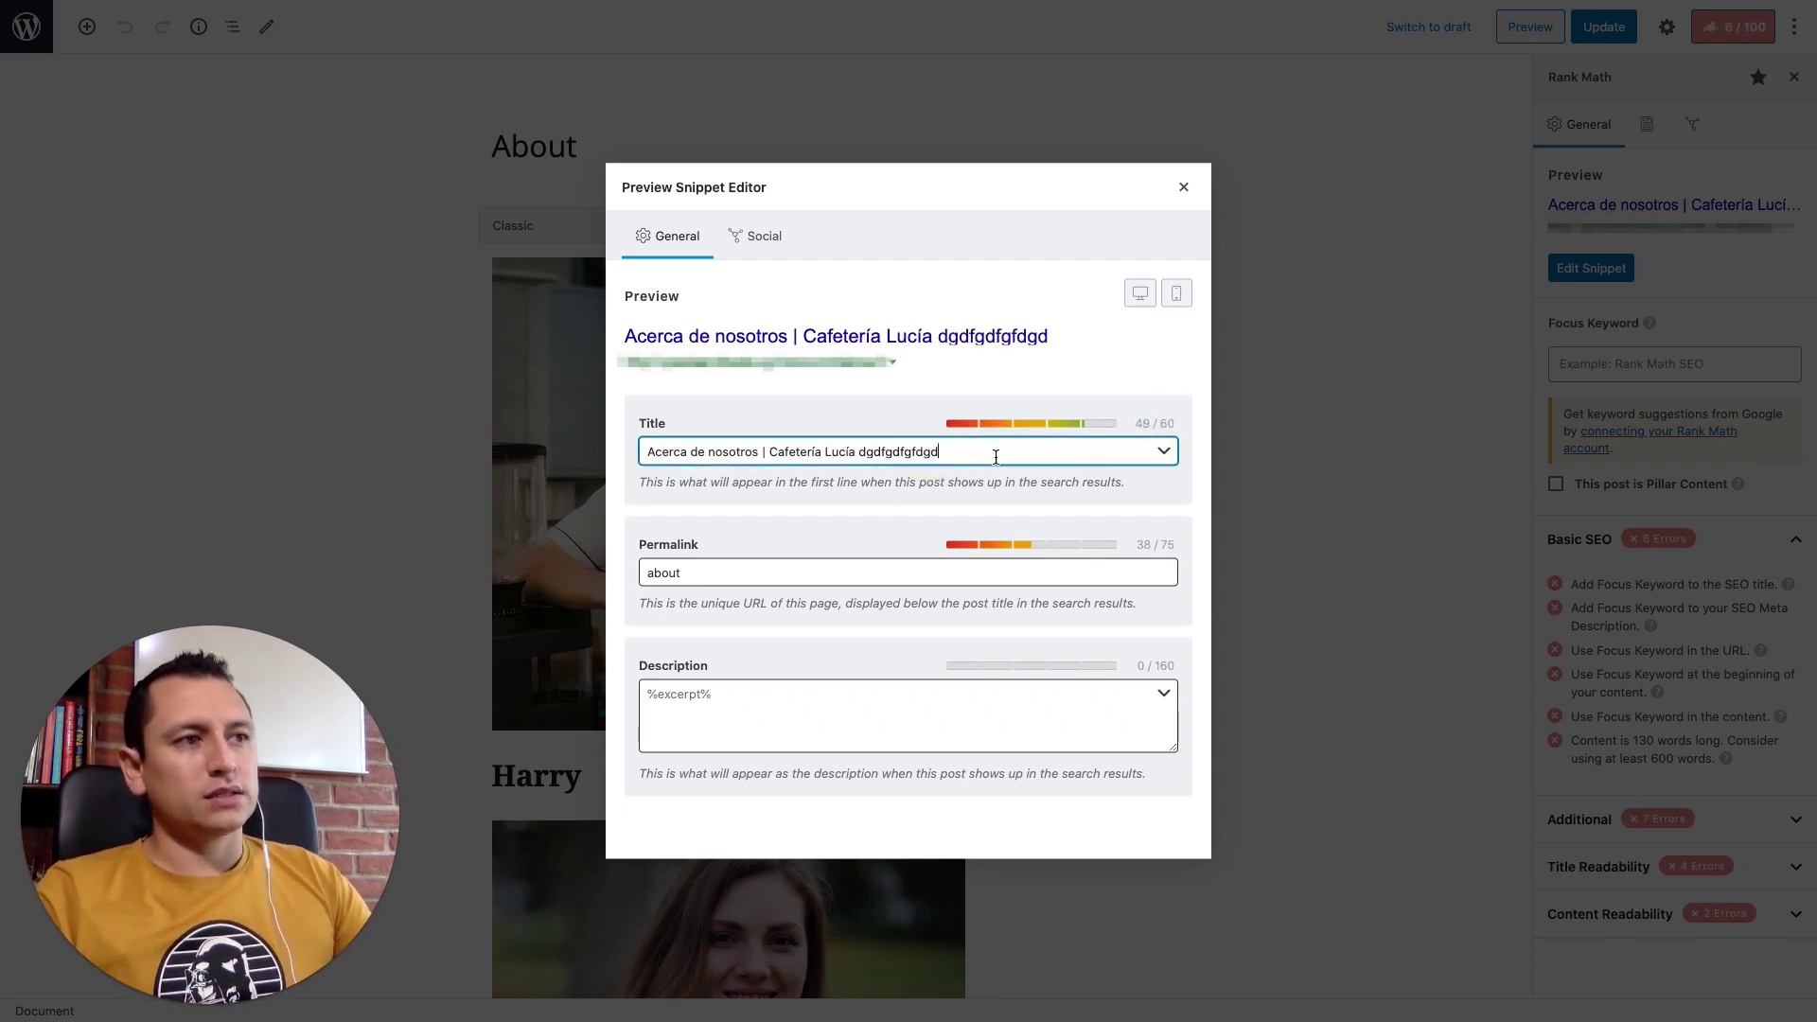
type("dfgdfgfddgdfg")
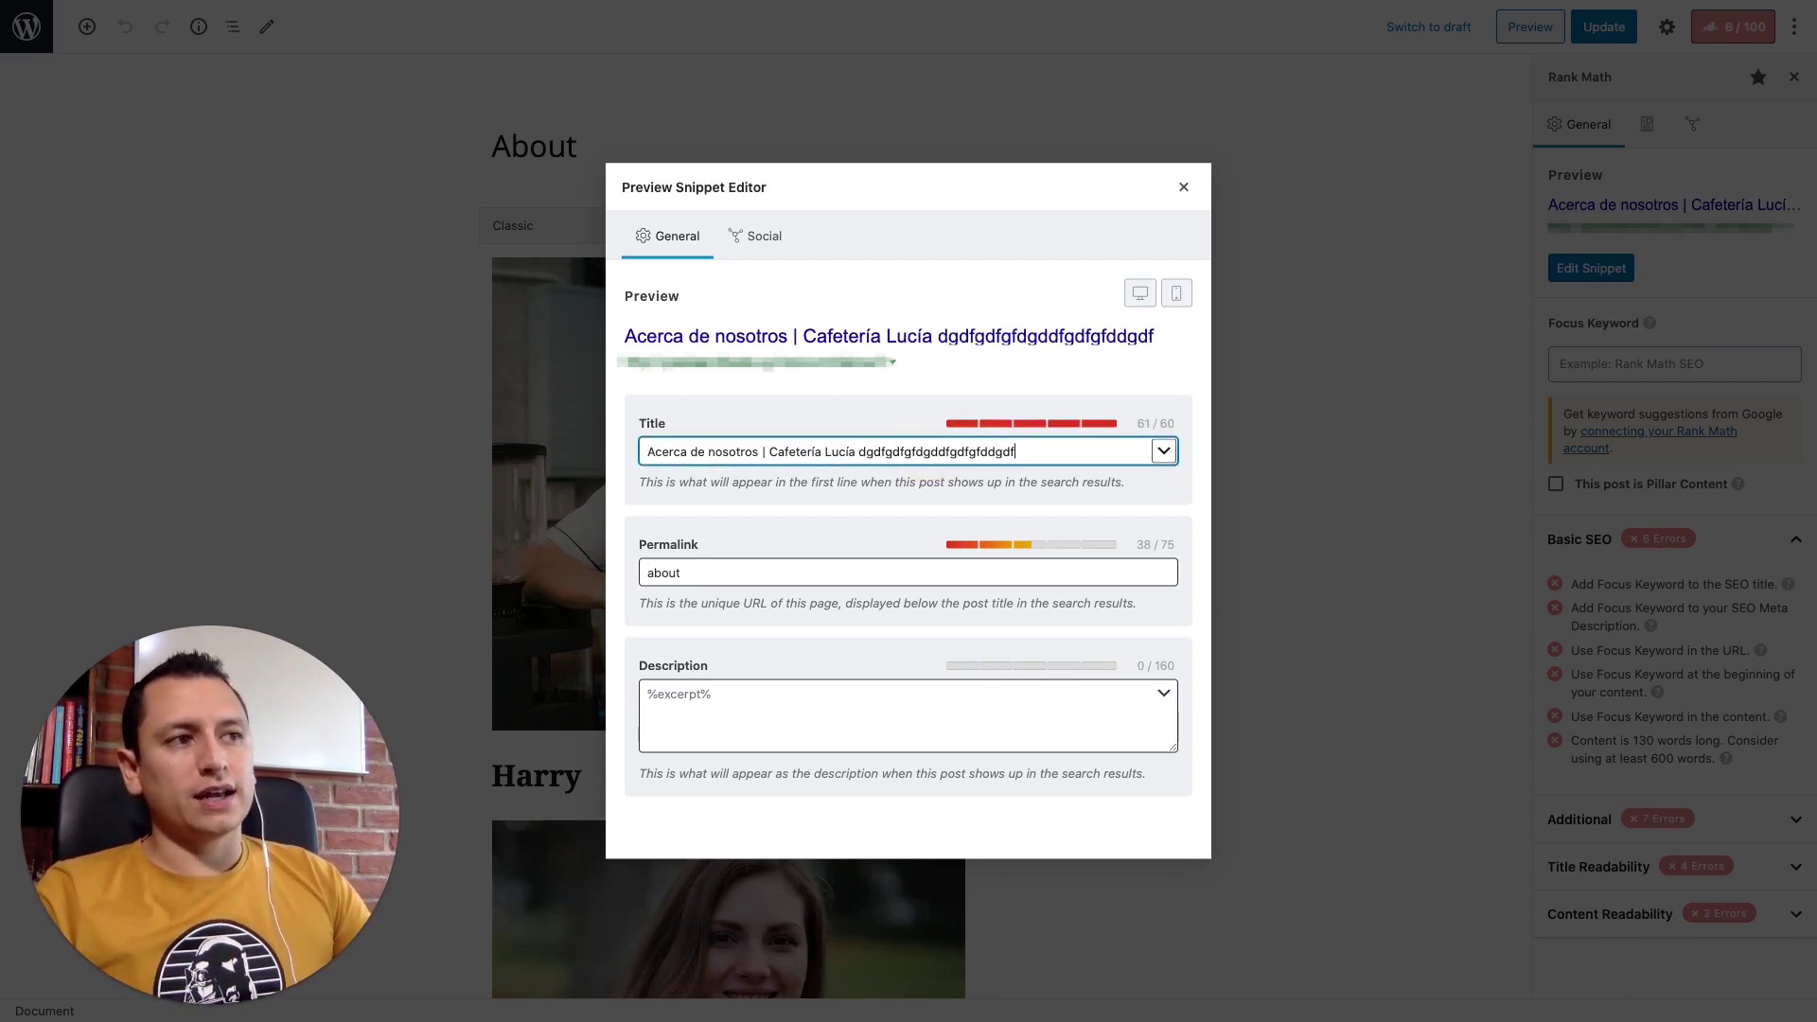
mouse_move(1022, 452)
left_mouse_down()
mouse_move(965, 452)
mouse_move(989, 453)
left_mouse_up()
key("BackSpace")
key("BackSpace")
key("BackSpace")
key("BackSpace")
key("BackSpace")
key("BackSpace")
key("BackSpace")
key("BackSpace")
key("BackSpace")
key("BackSpace")
key("BackSpace")
key("BackSpace")
key("BackSpace")
key("BackSpace")
key("BackSpace")
key("BackSpace")
key("BackSpace")
key("BackSpace")
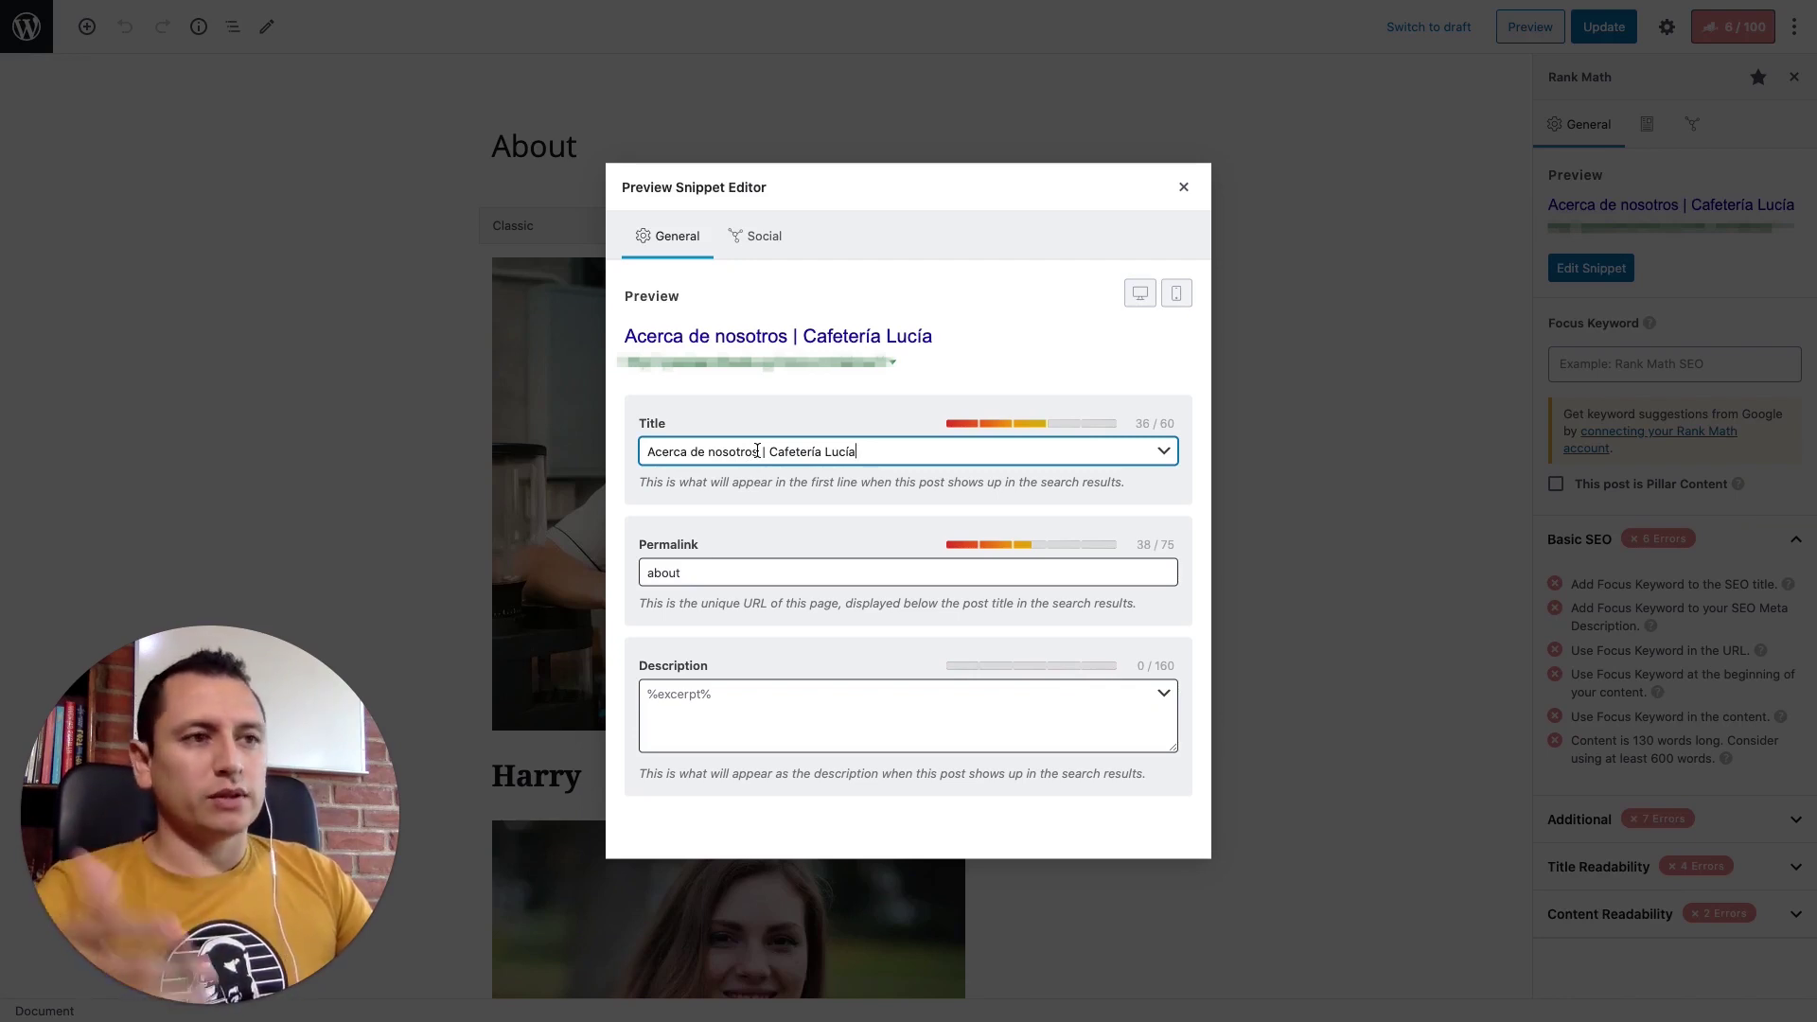
- Examine the About page's permalink in the snippet editor, above the page title and in the document settings
left_click_drag(896, 452, 591, 440)
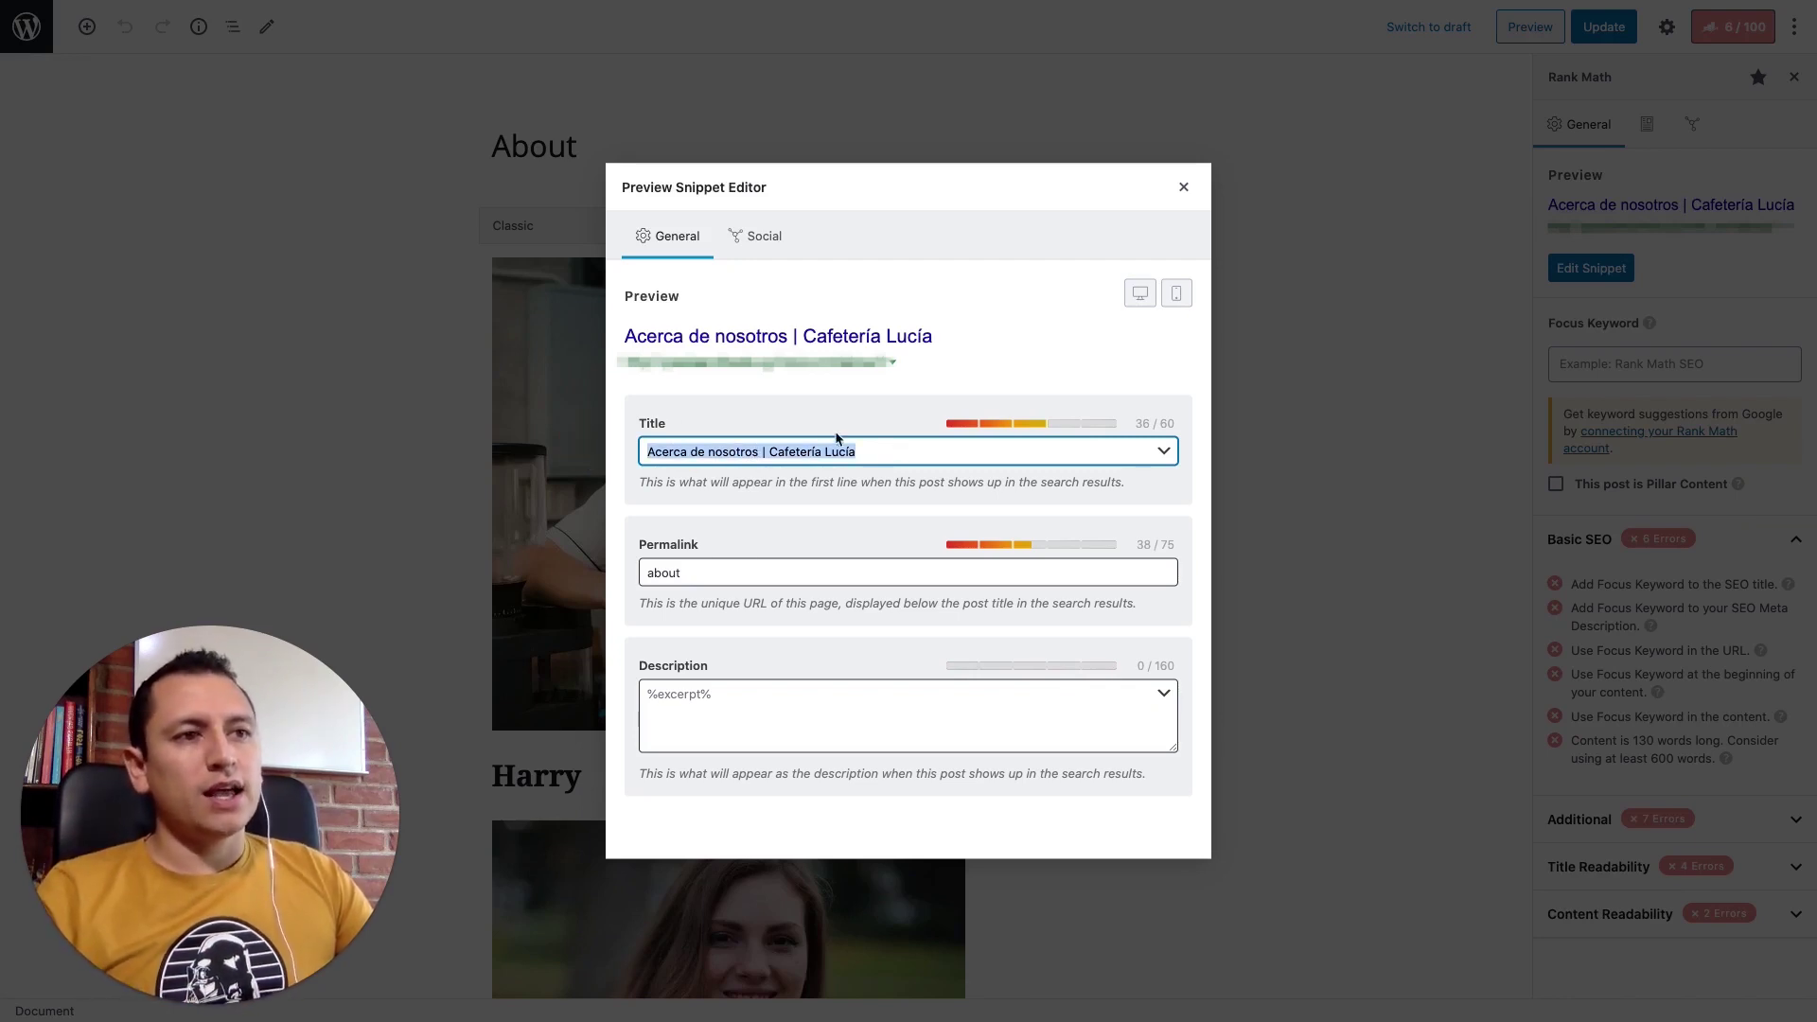
left_click(711, 572)
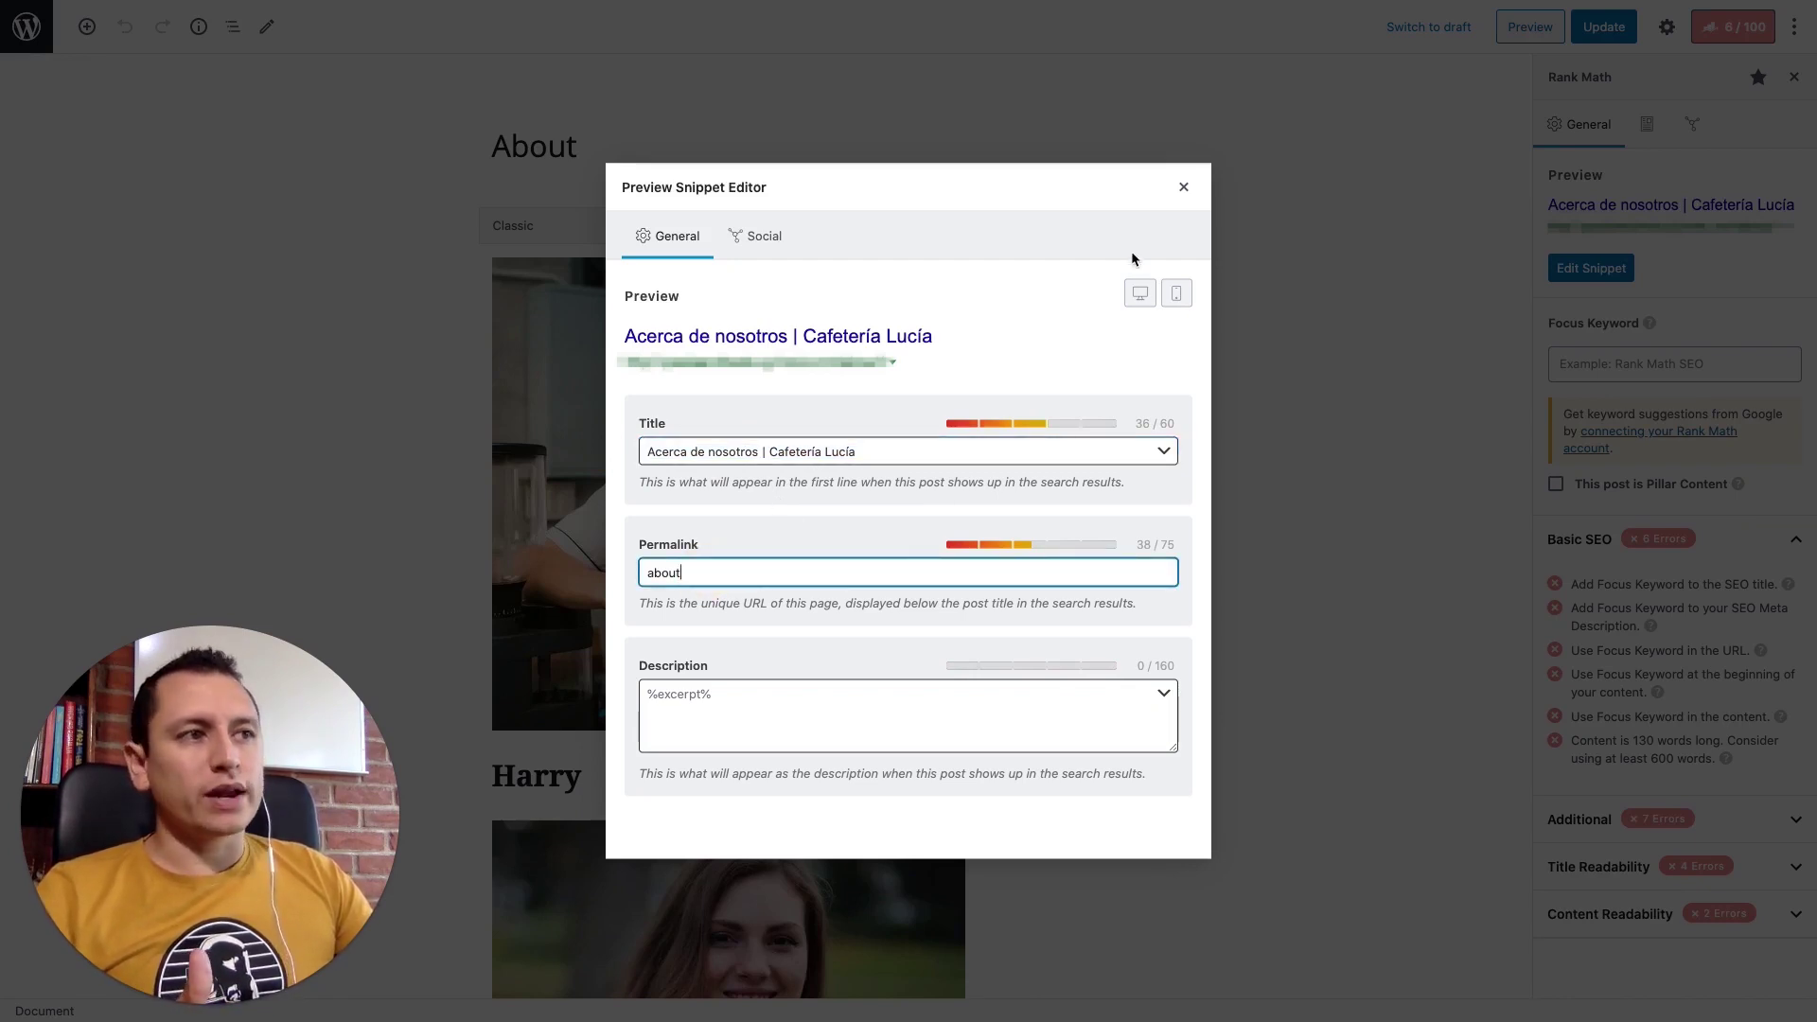
left_click(1182, 188)
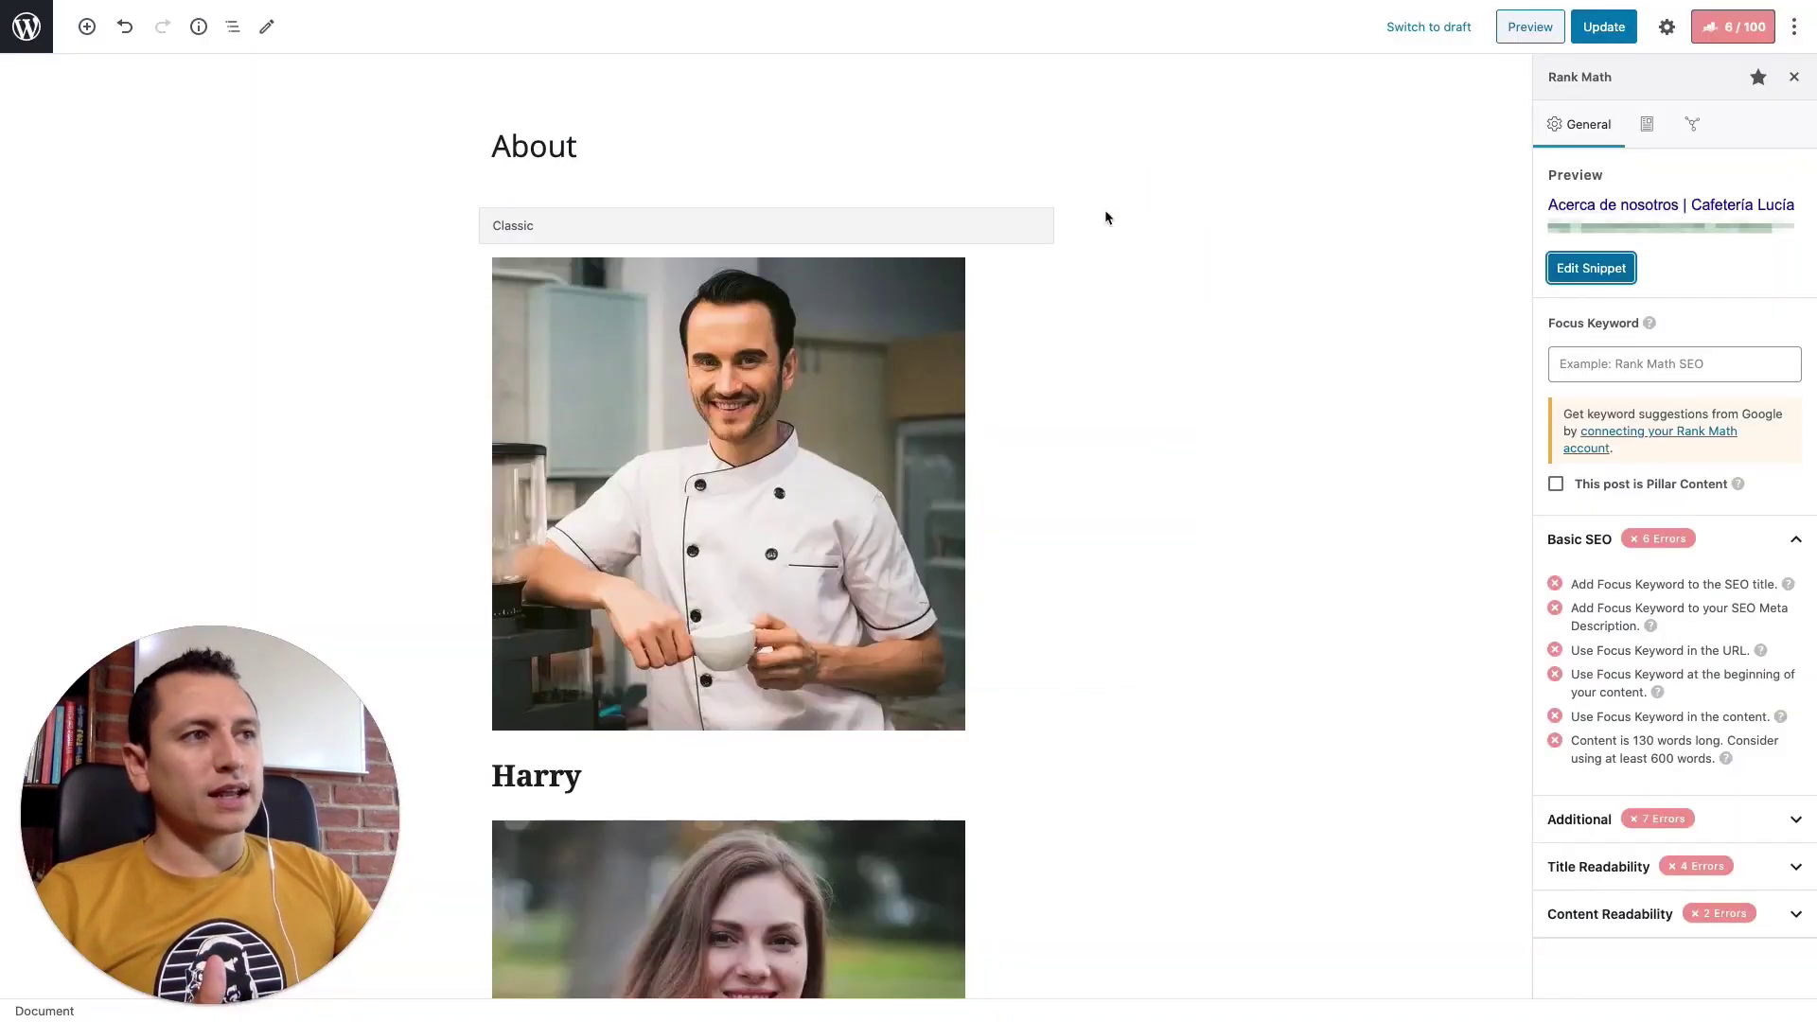
left_click(739, 159)
left_click(1029, 92)
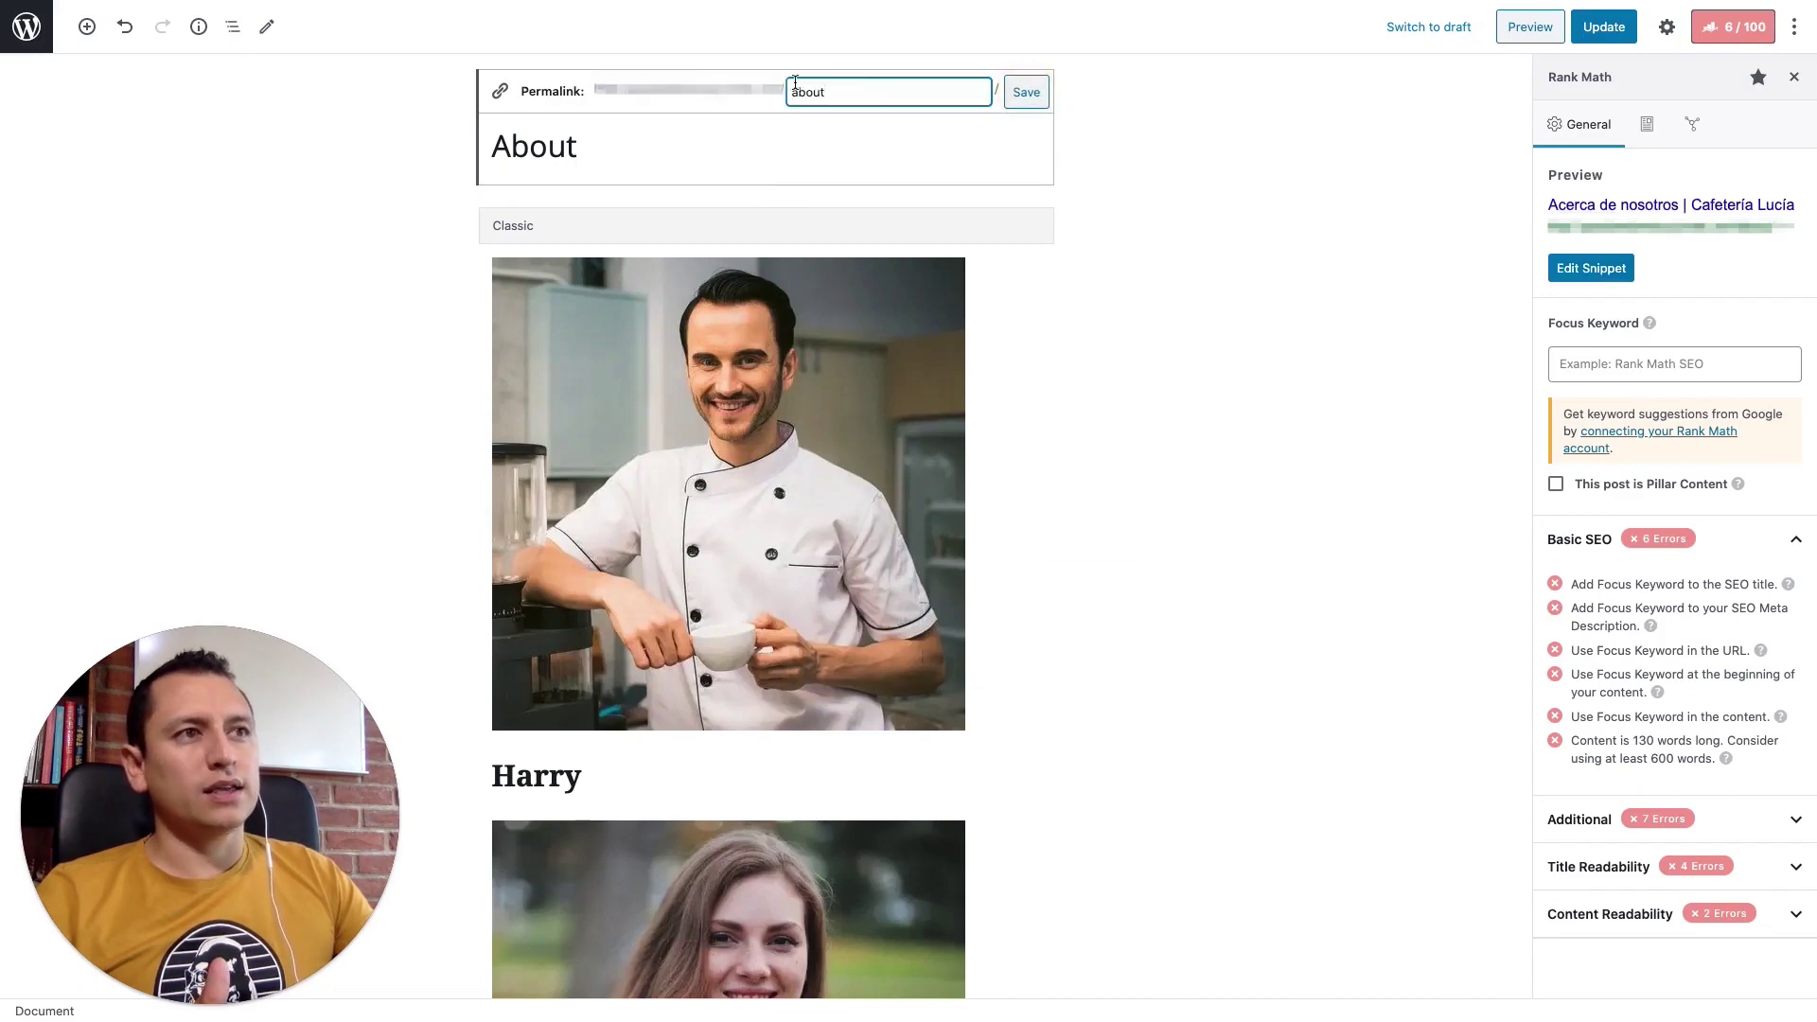
left_click(1024, 93)
left_click(1669, 27)
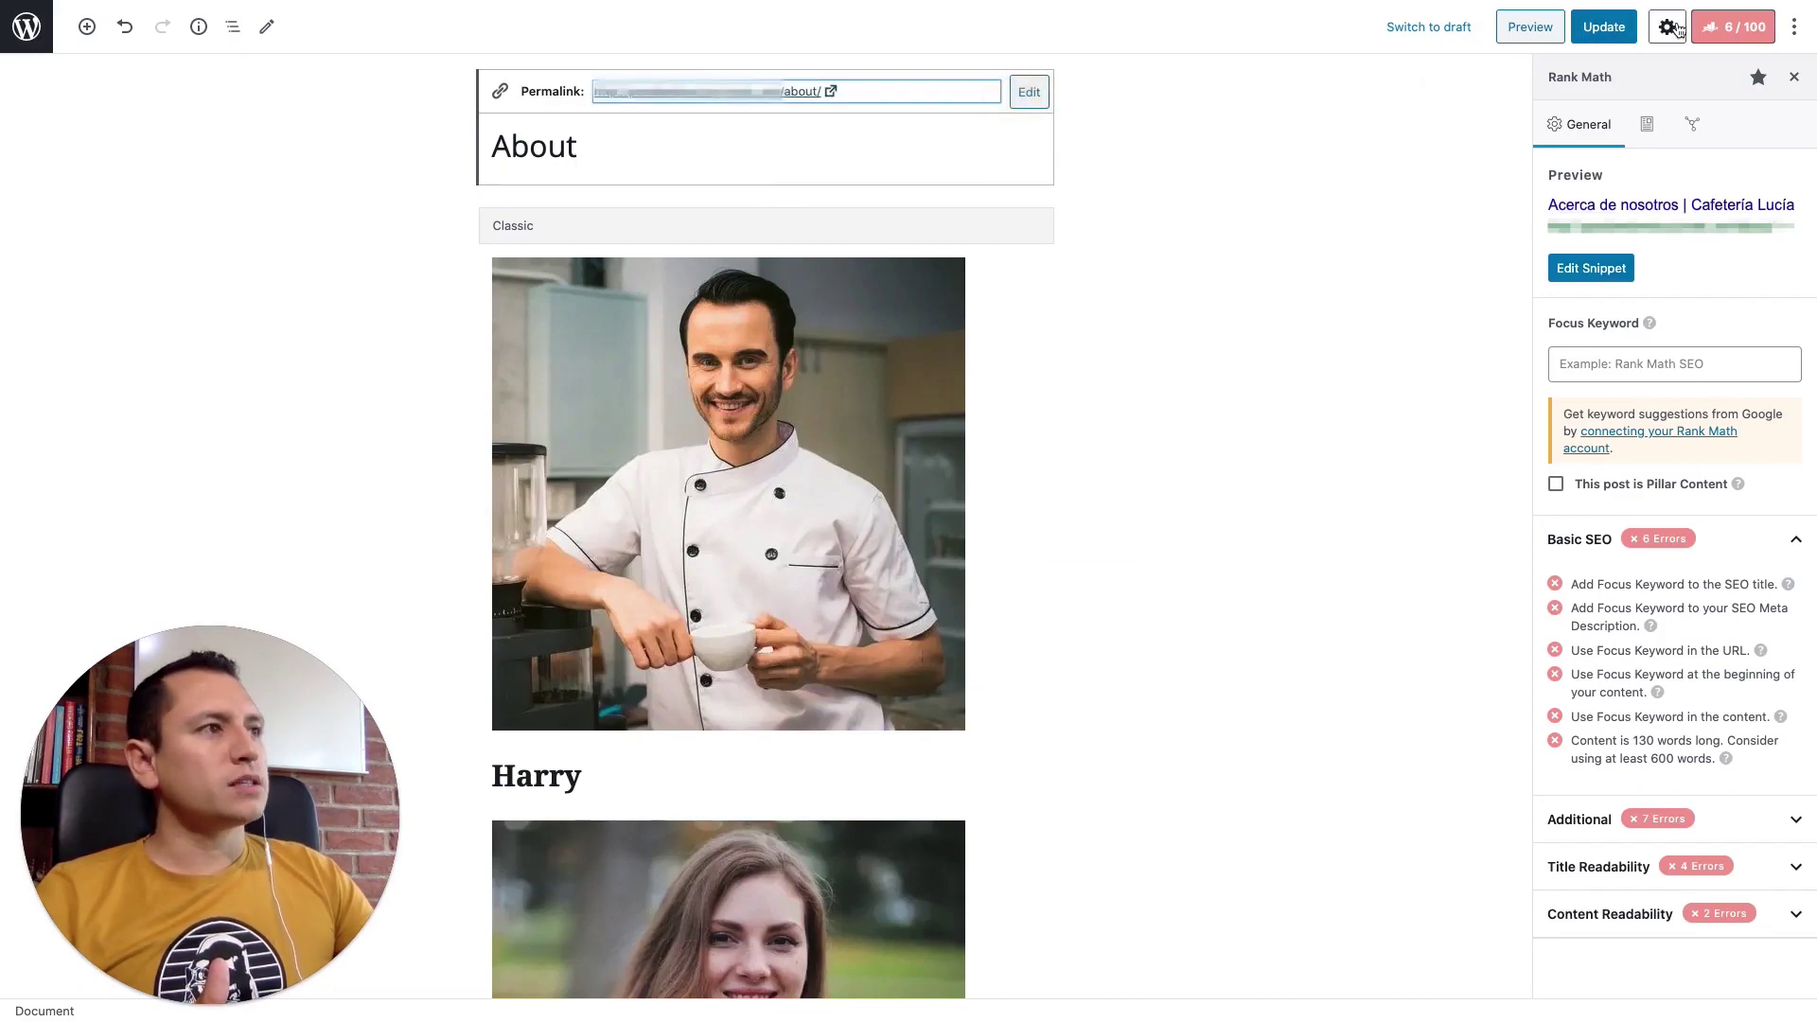
left_click(1566, 82)
double_click(1553, 335)
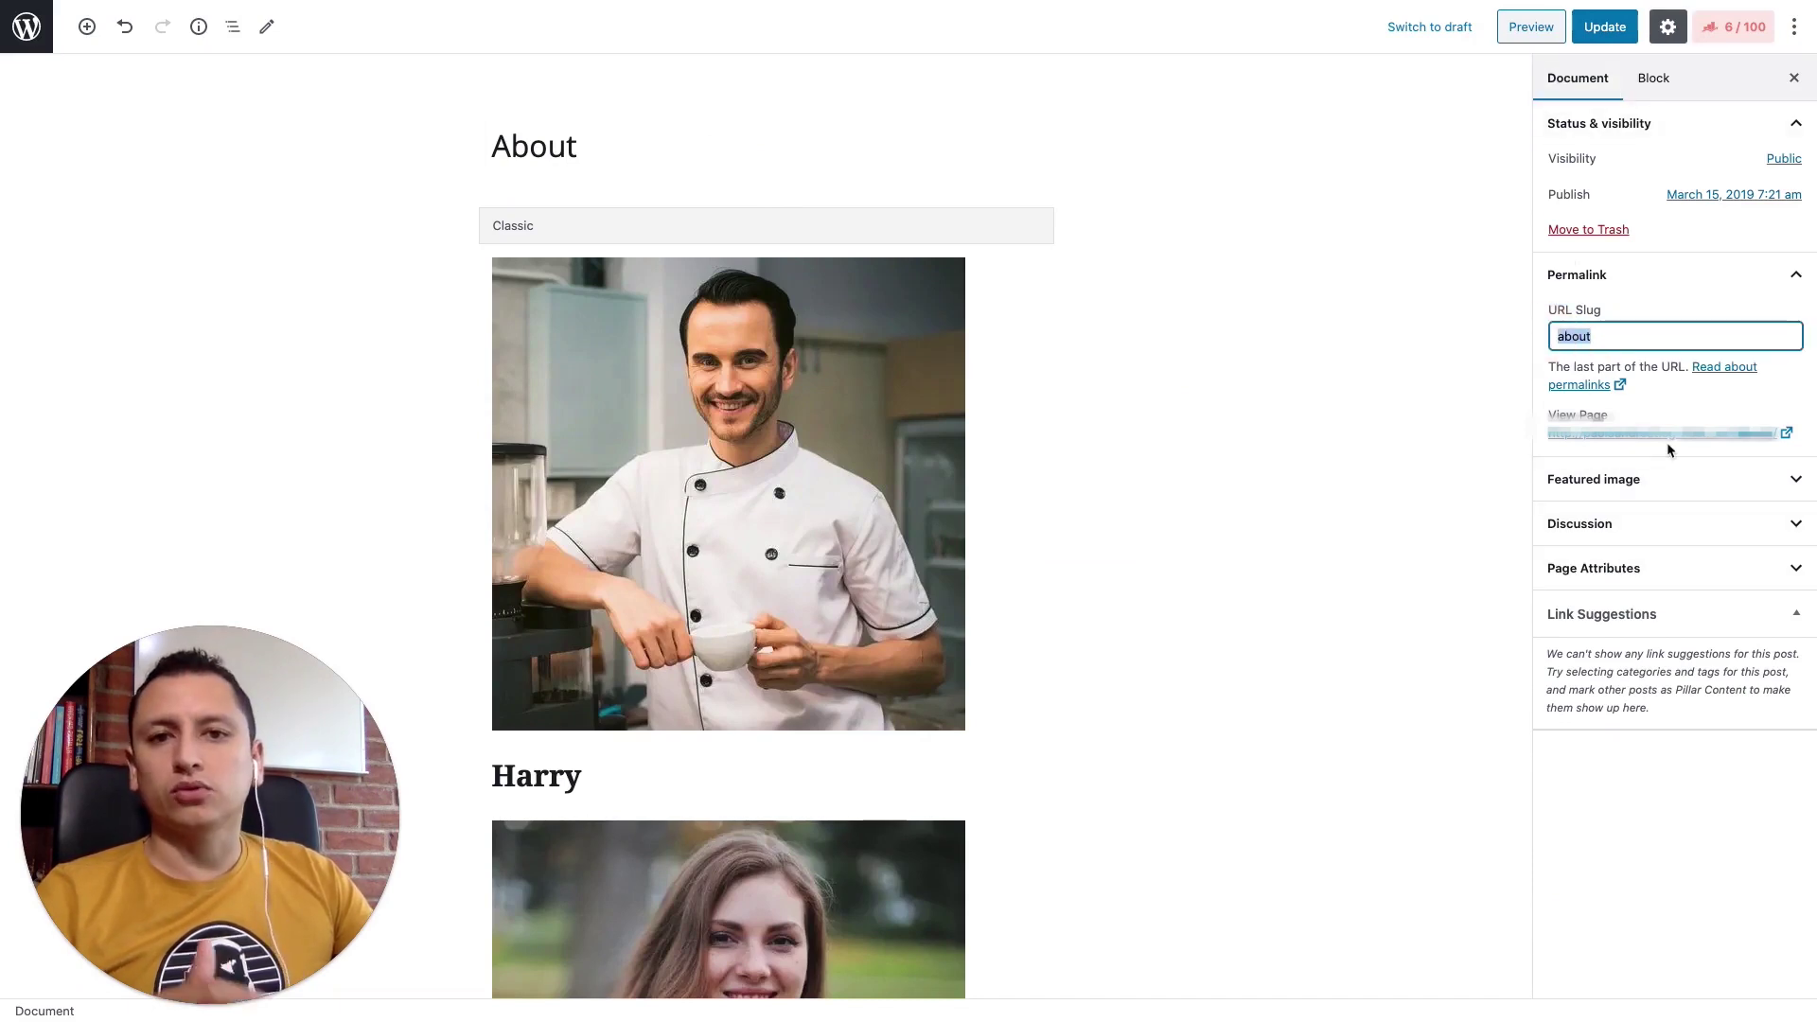
- Set the About page's snippet description to "Bienvenidos al sitio oficial de cafetería Lucía, contamos con los mejores postres, las mejores bebidas"
left_click(1727, 36)
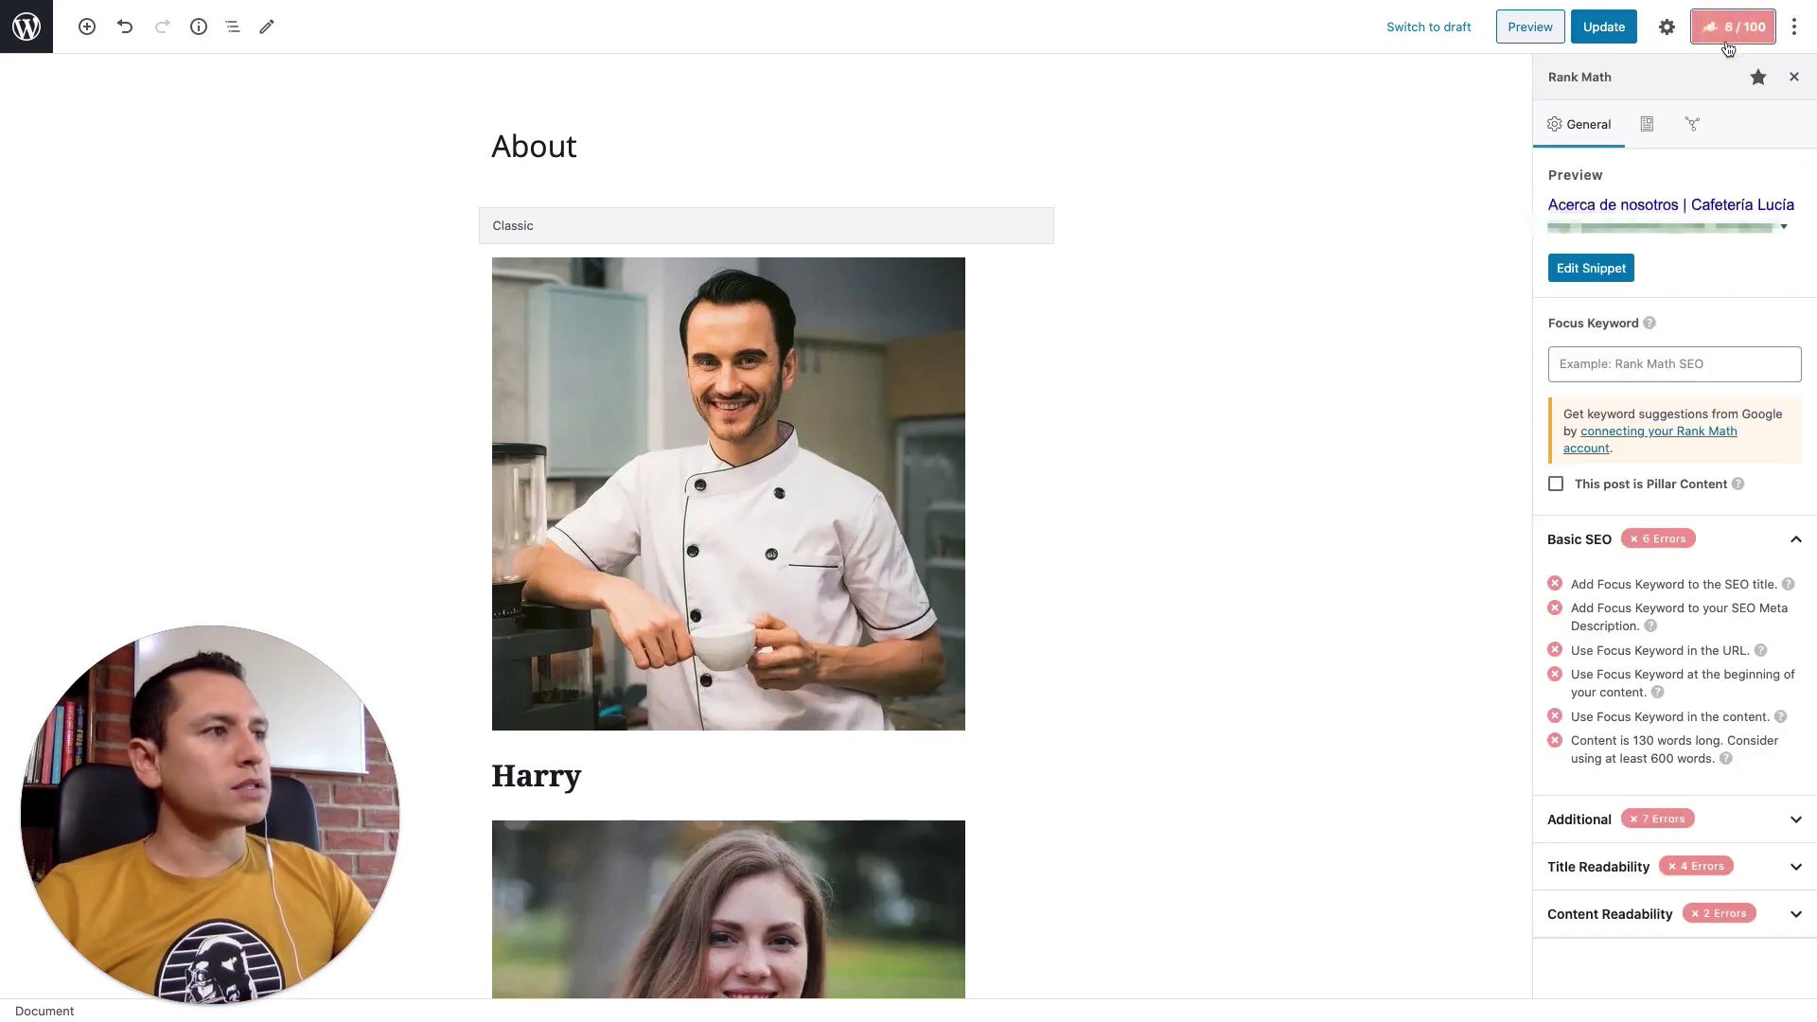
left_click(1597, 269)
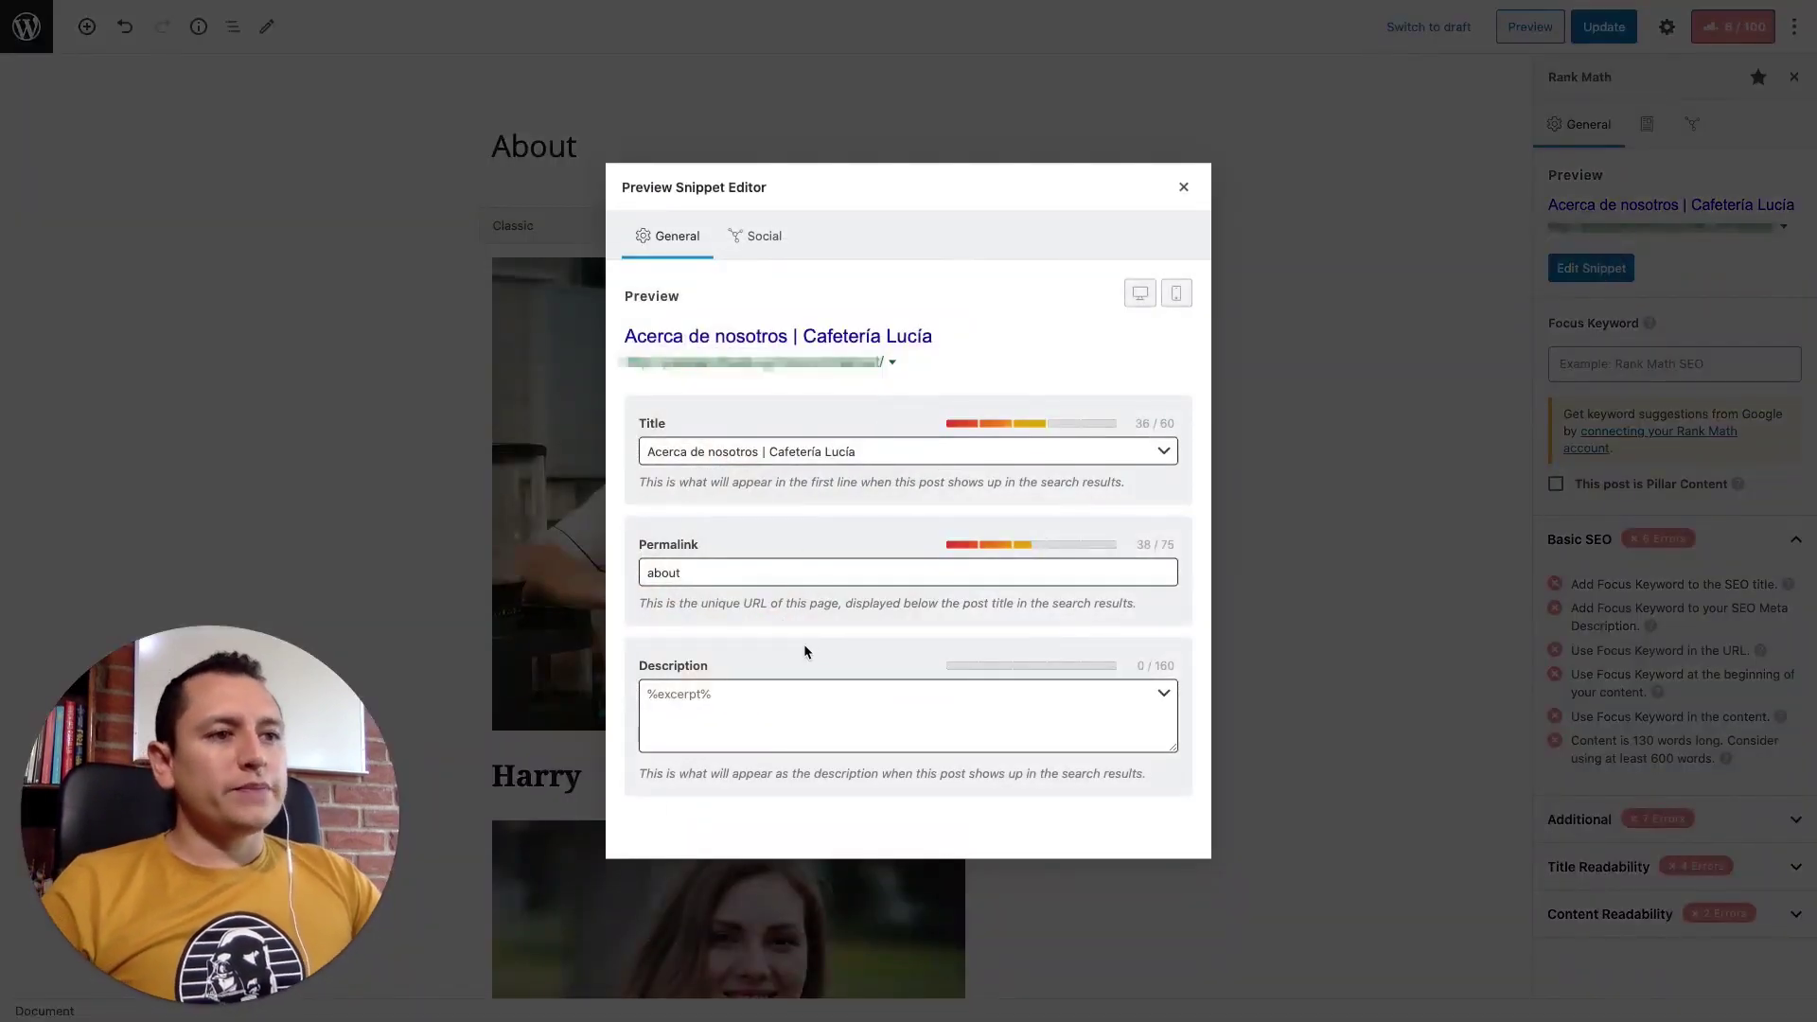
left_click(797, 711)
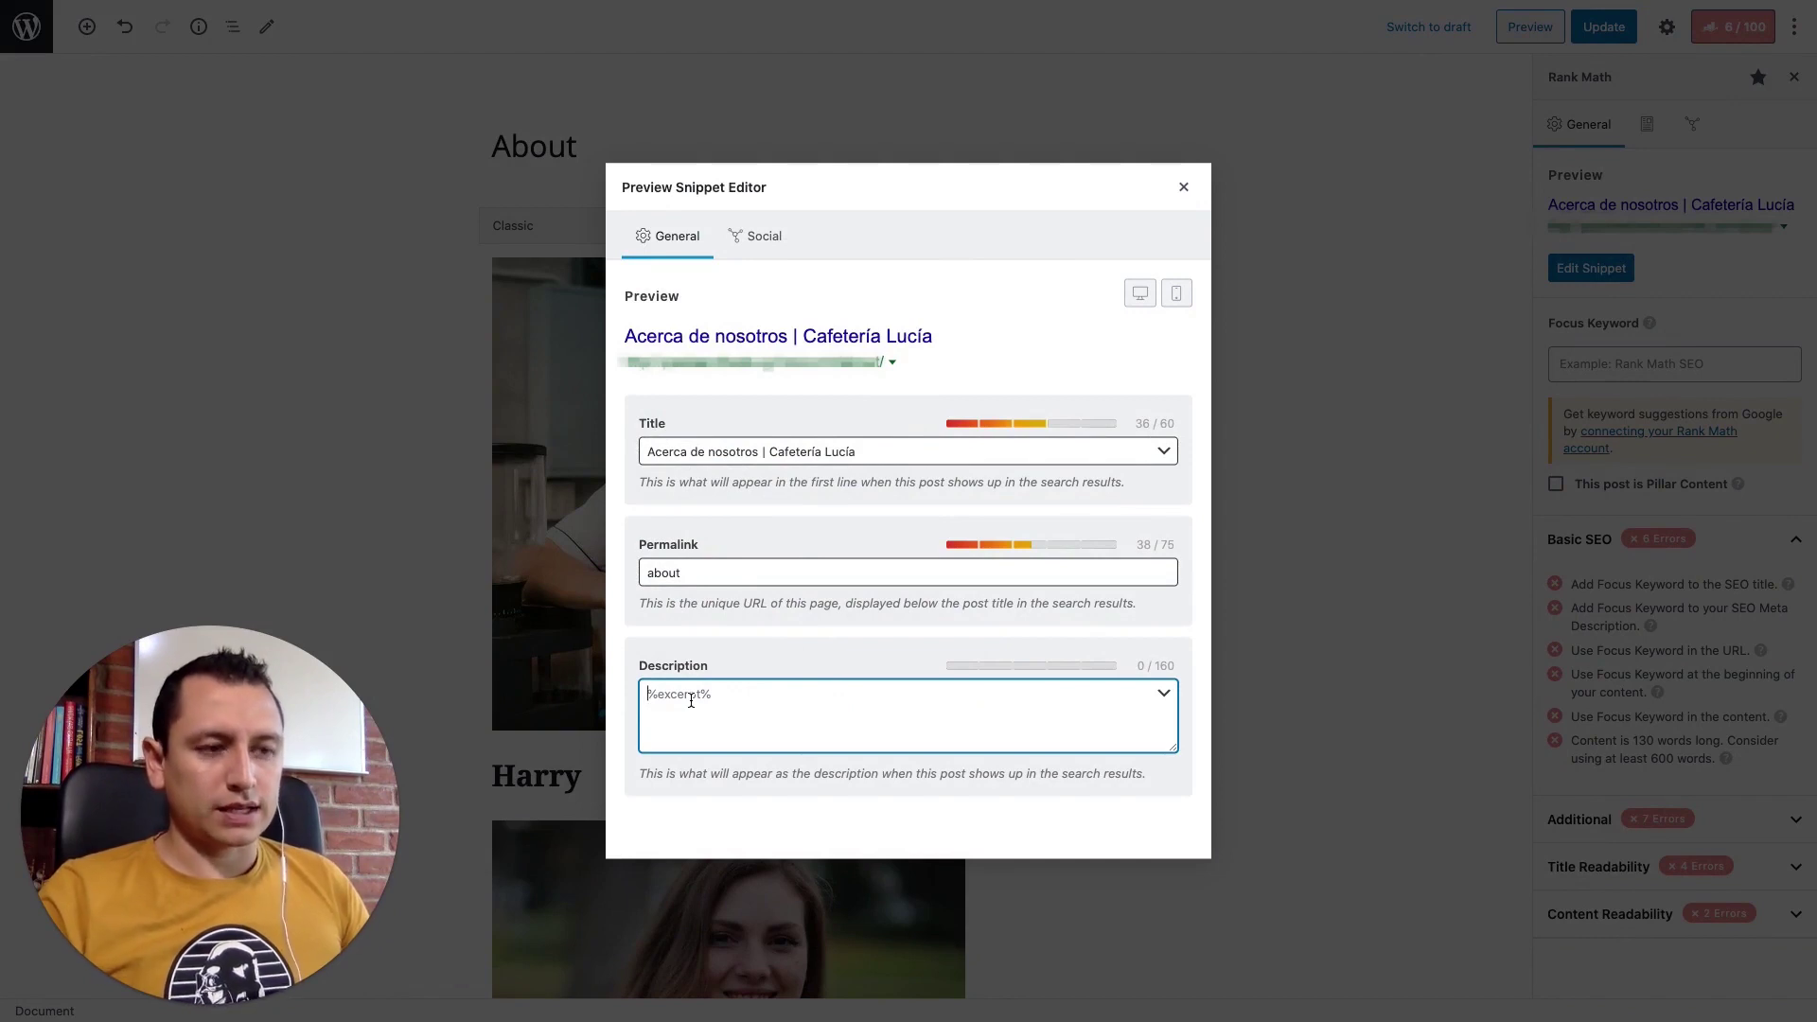
type("Bienvenidos al sitio oficial de")
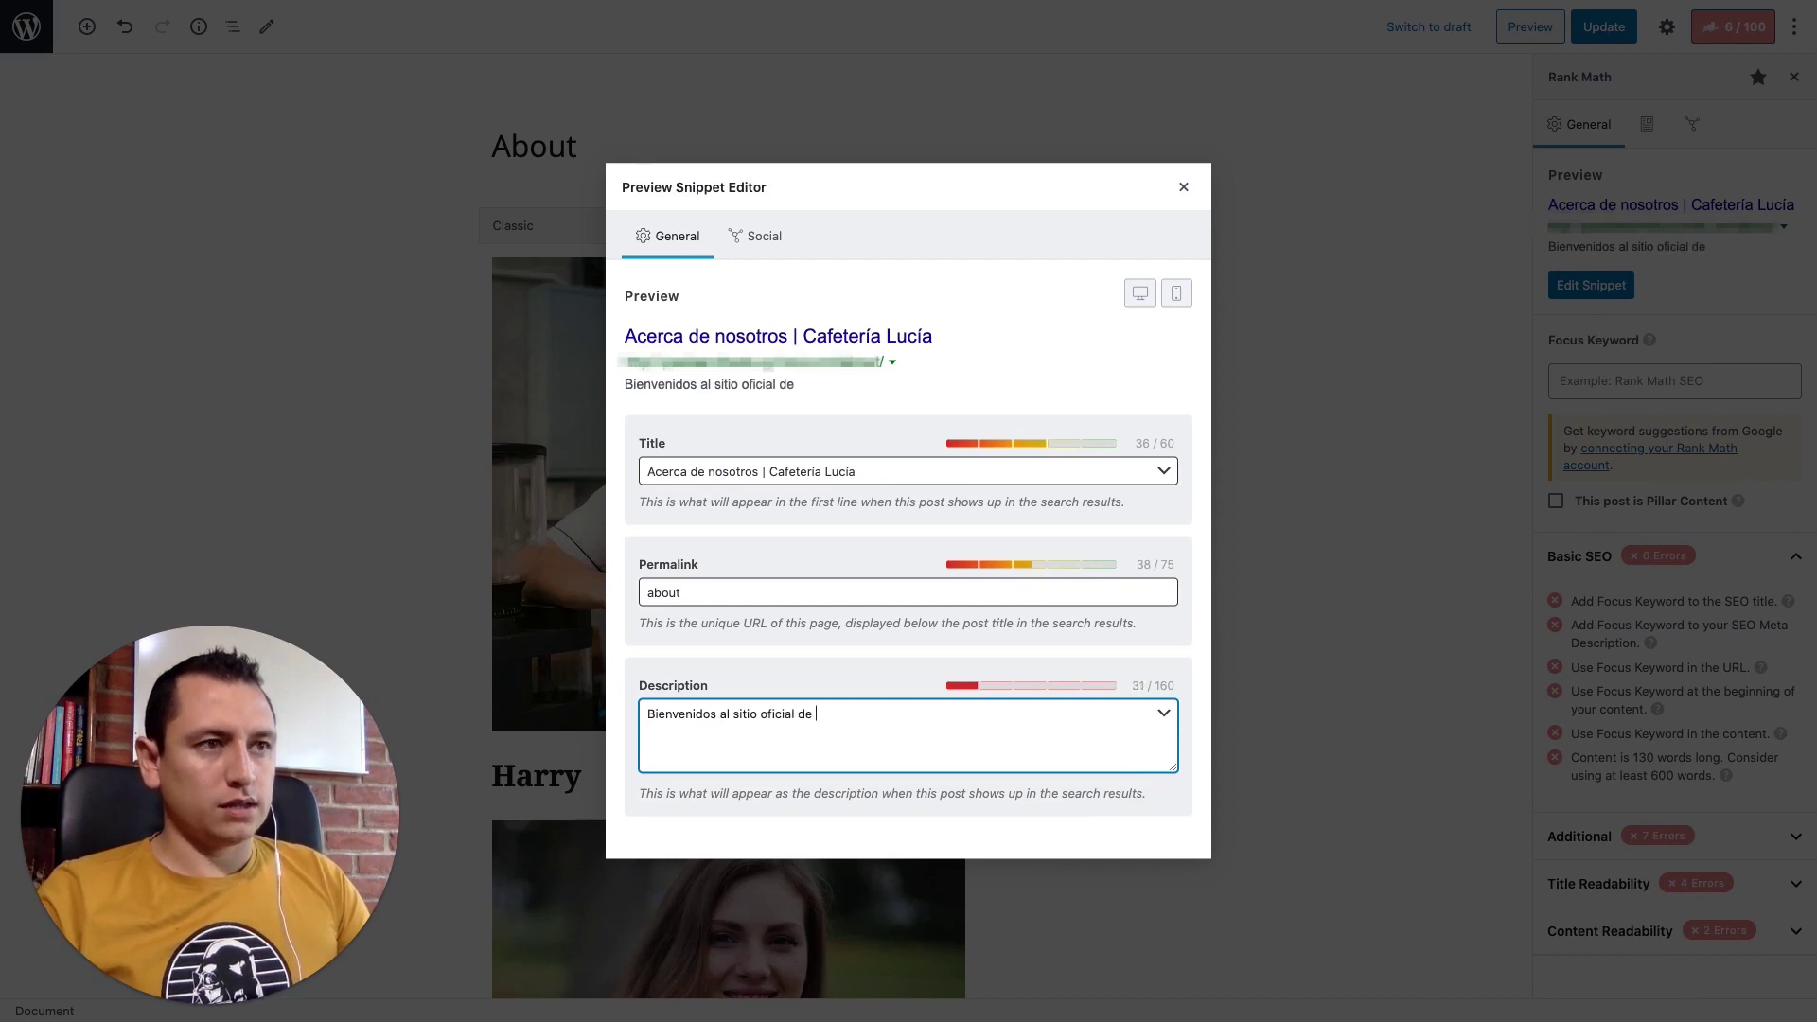
type(" cafeter")
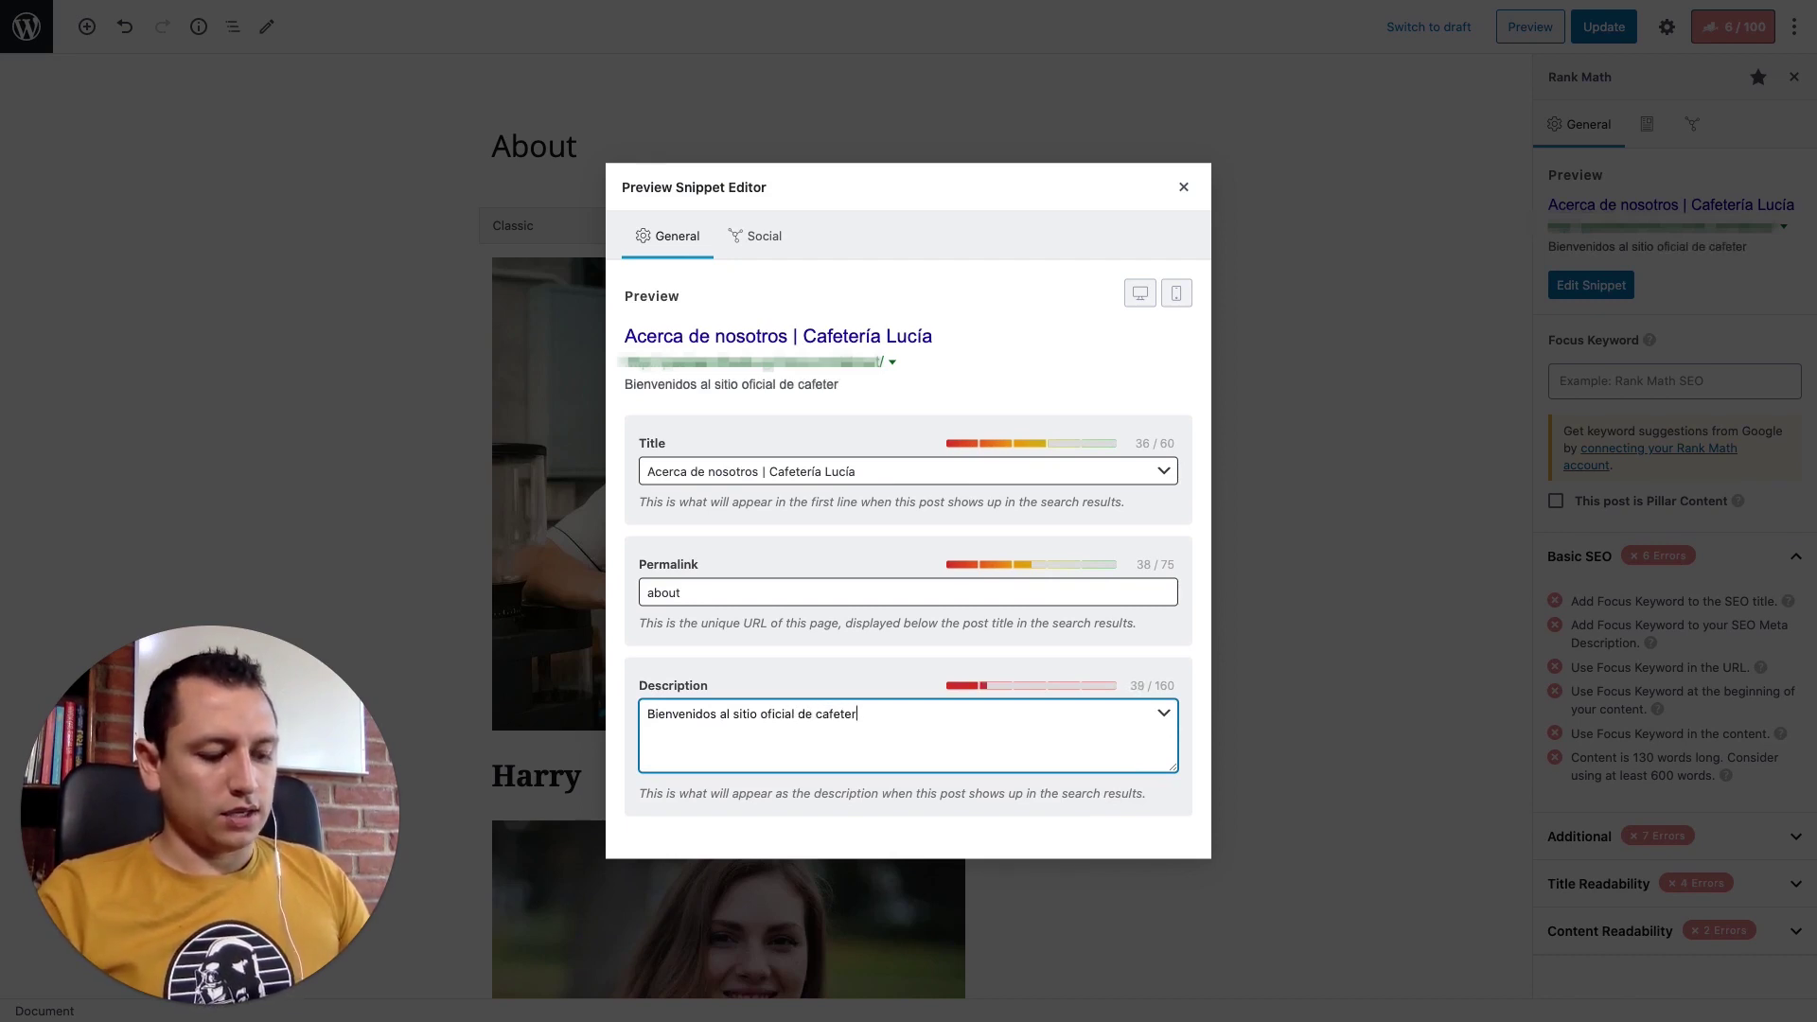
type("ía Luc")
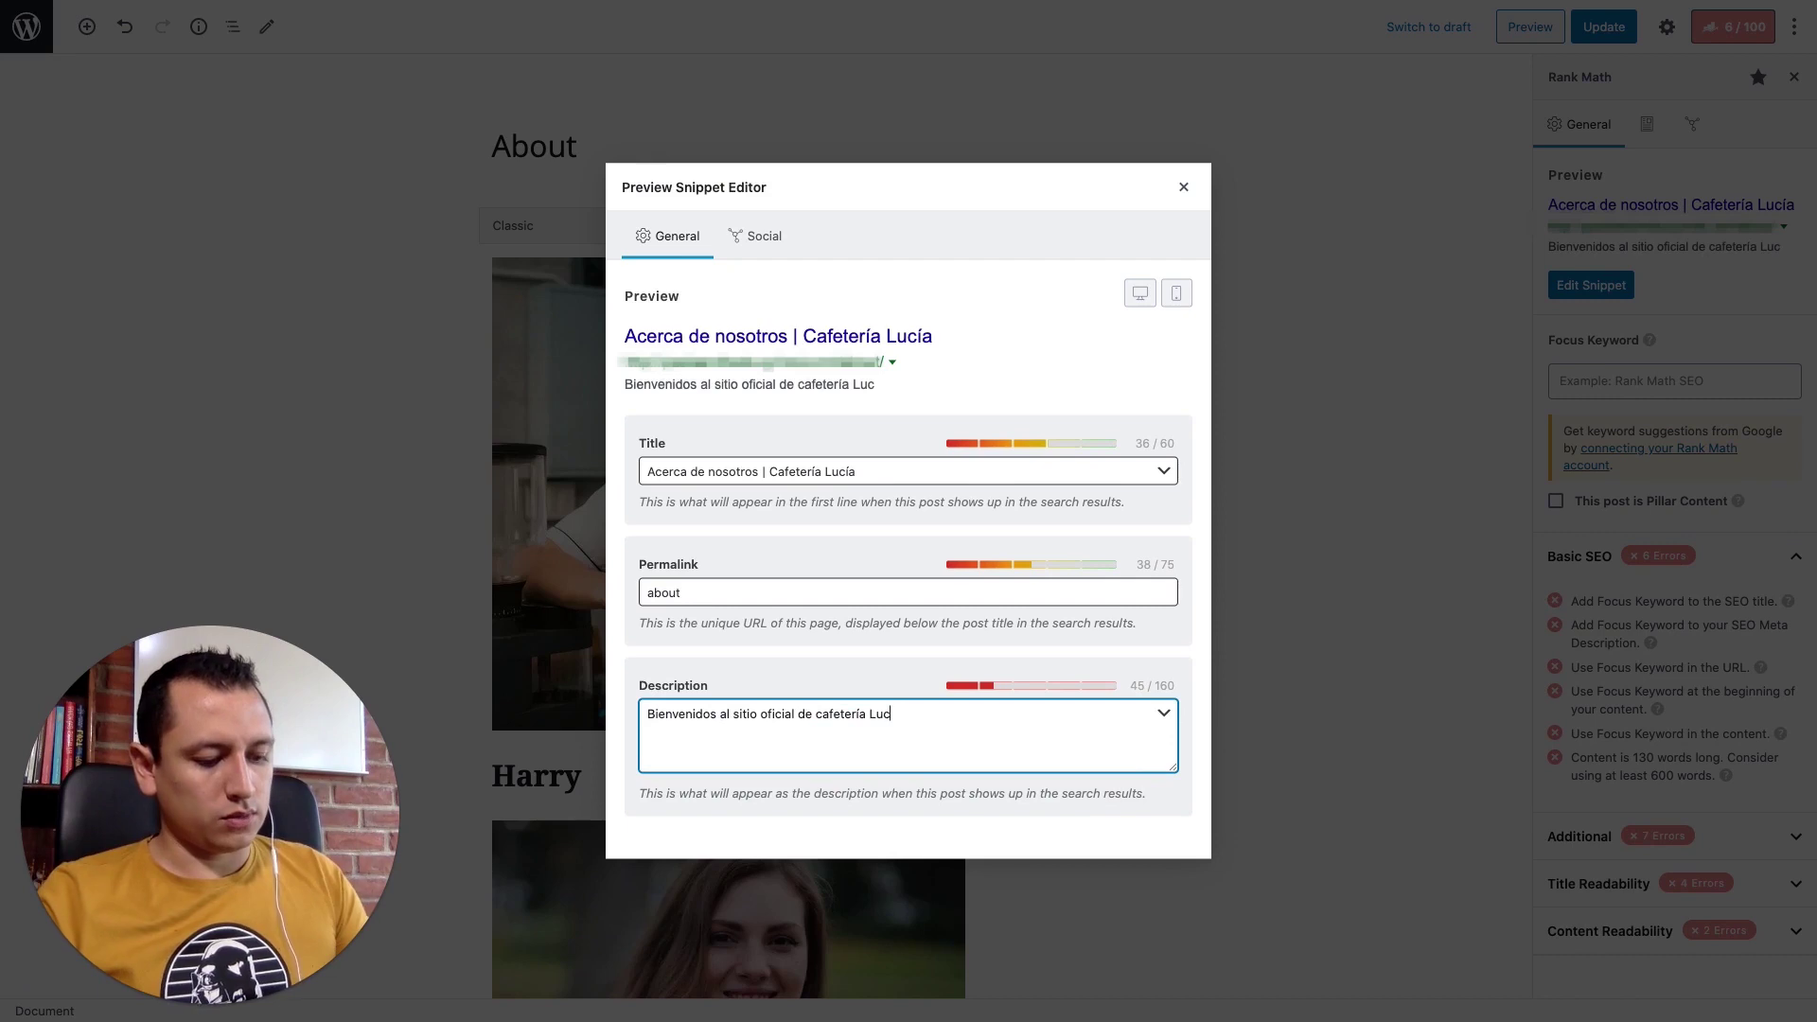
type("ía, contamos con ")
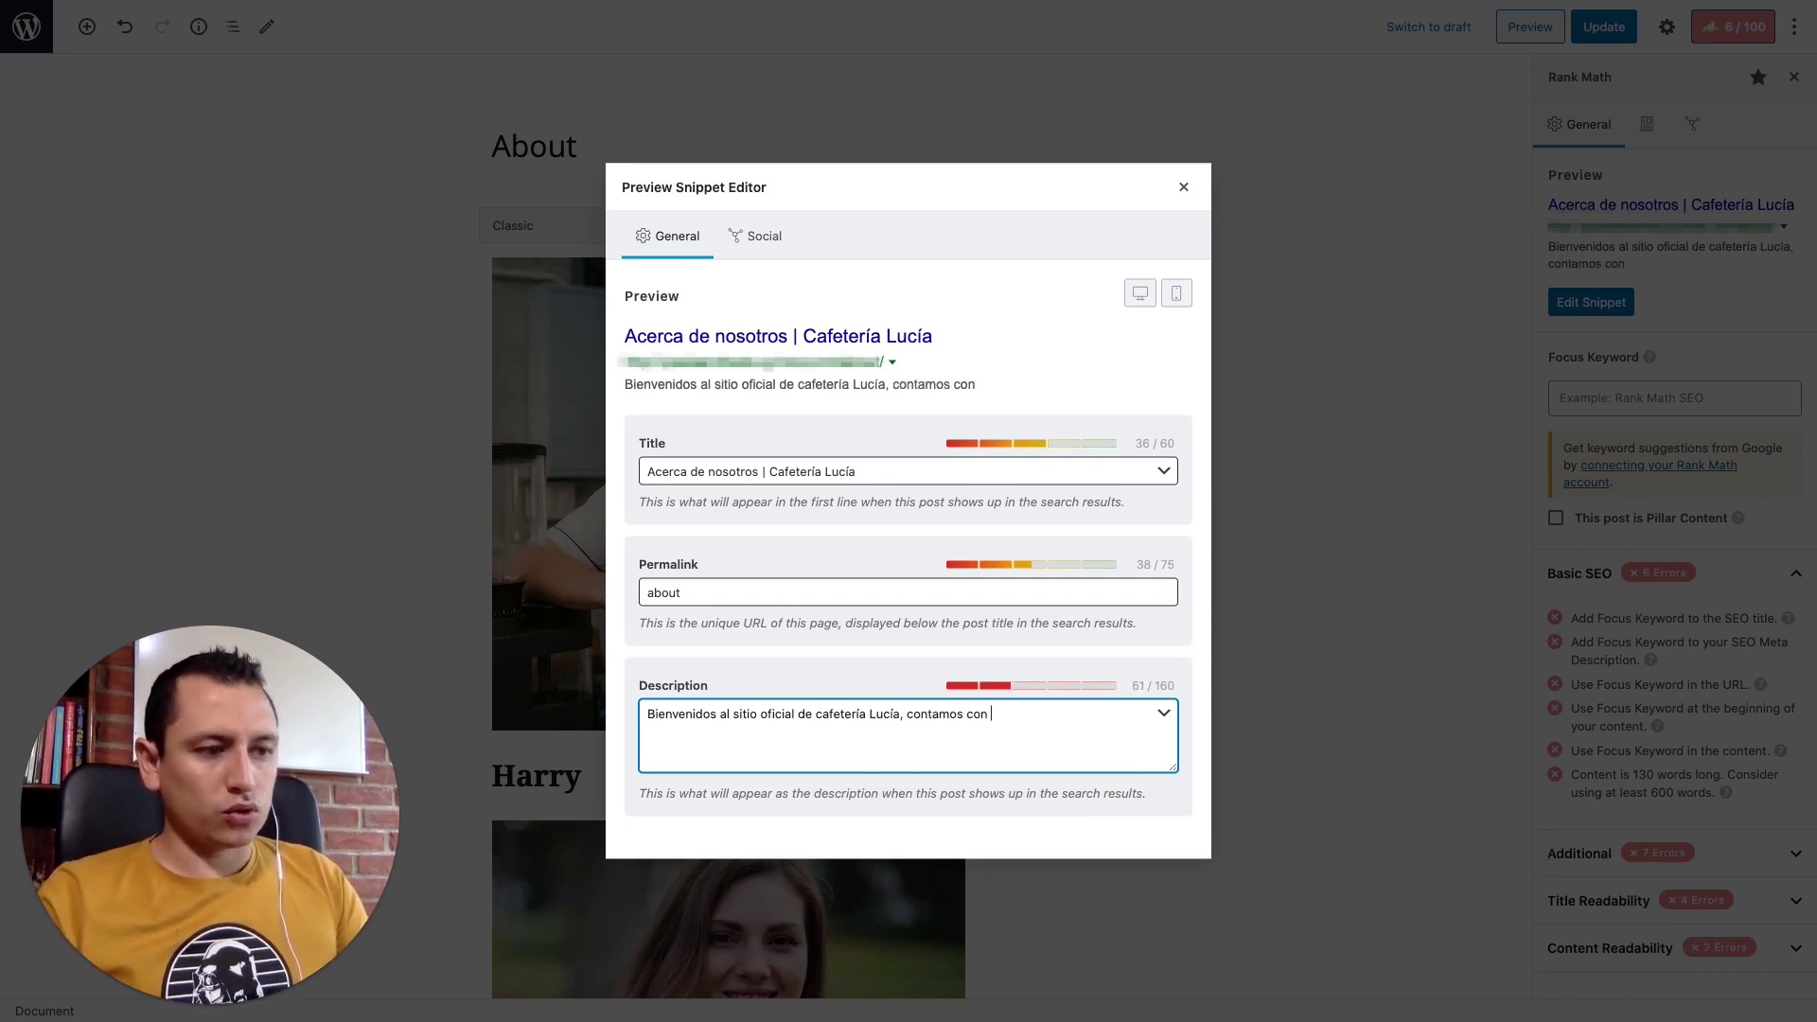
type("los mejores pos")
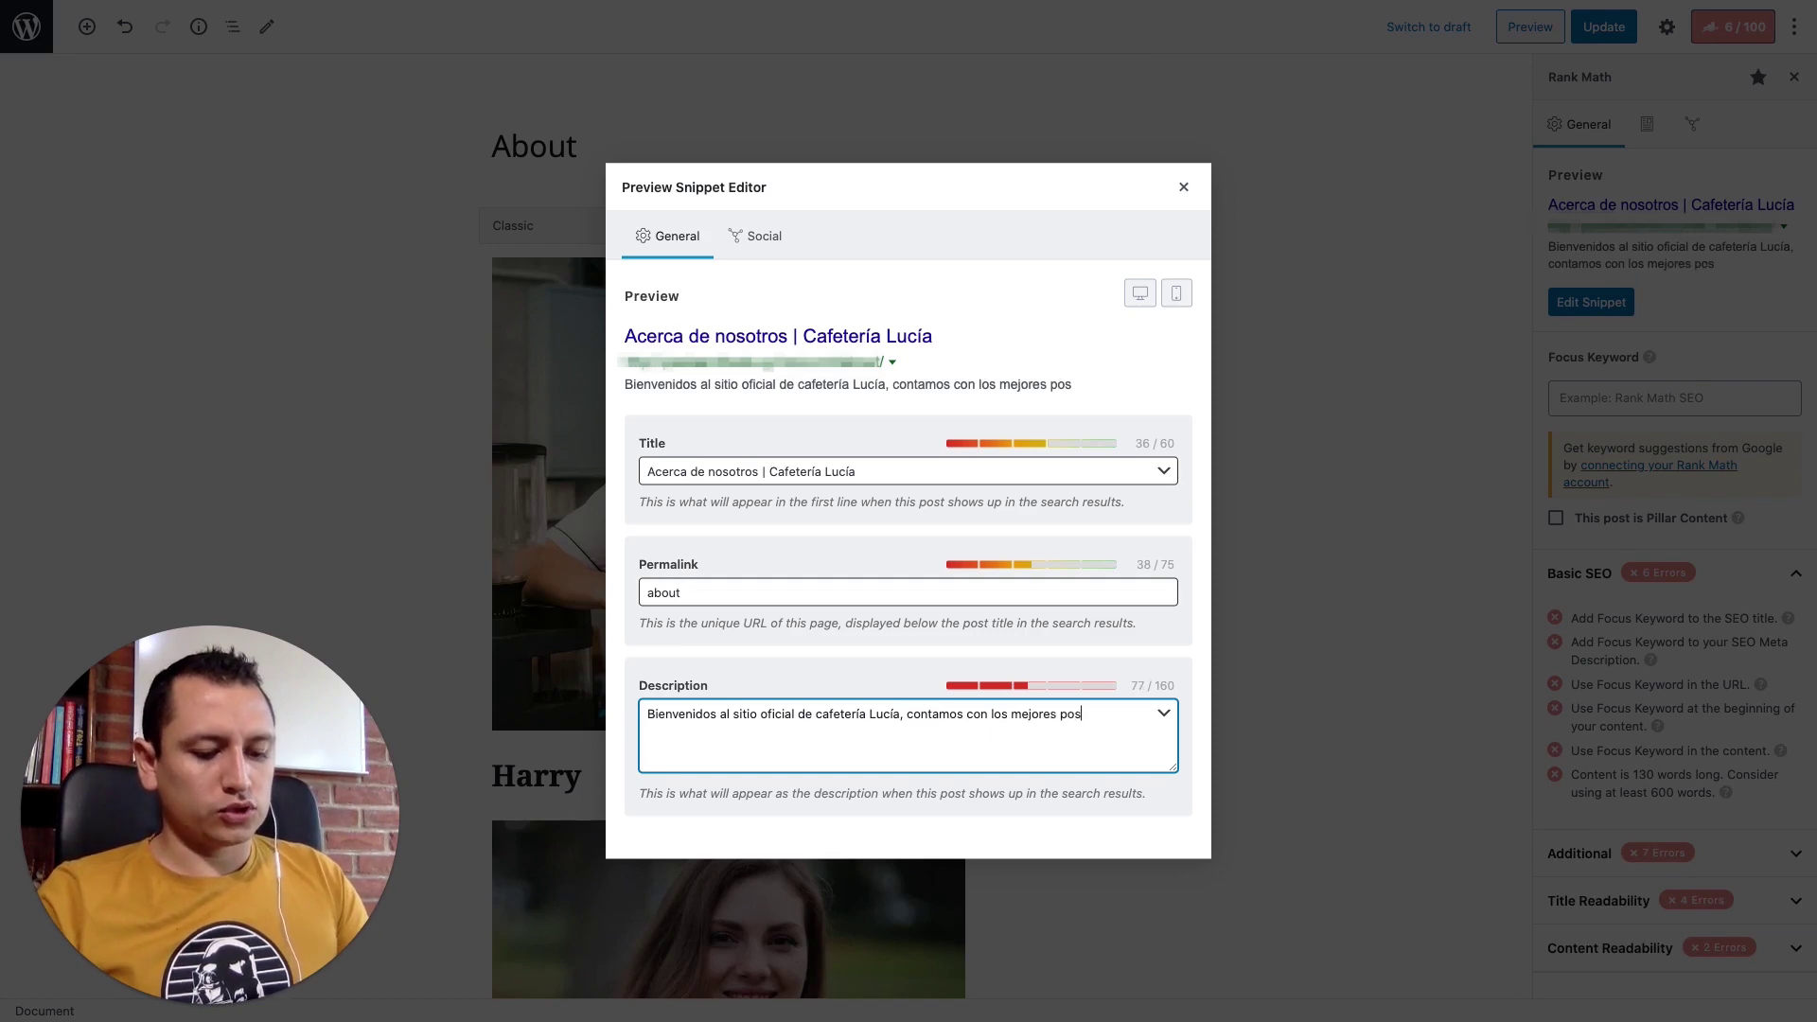
type("tres, lo")
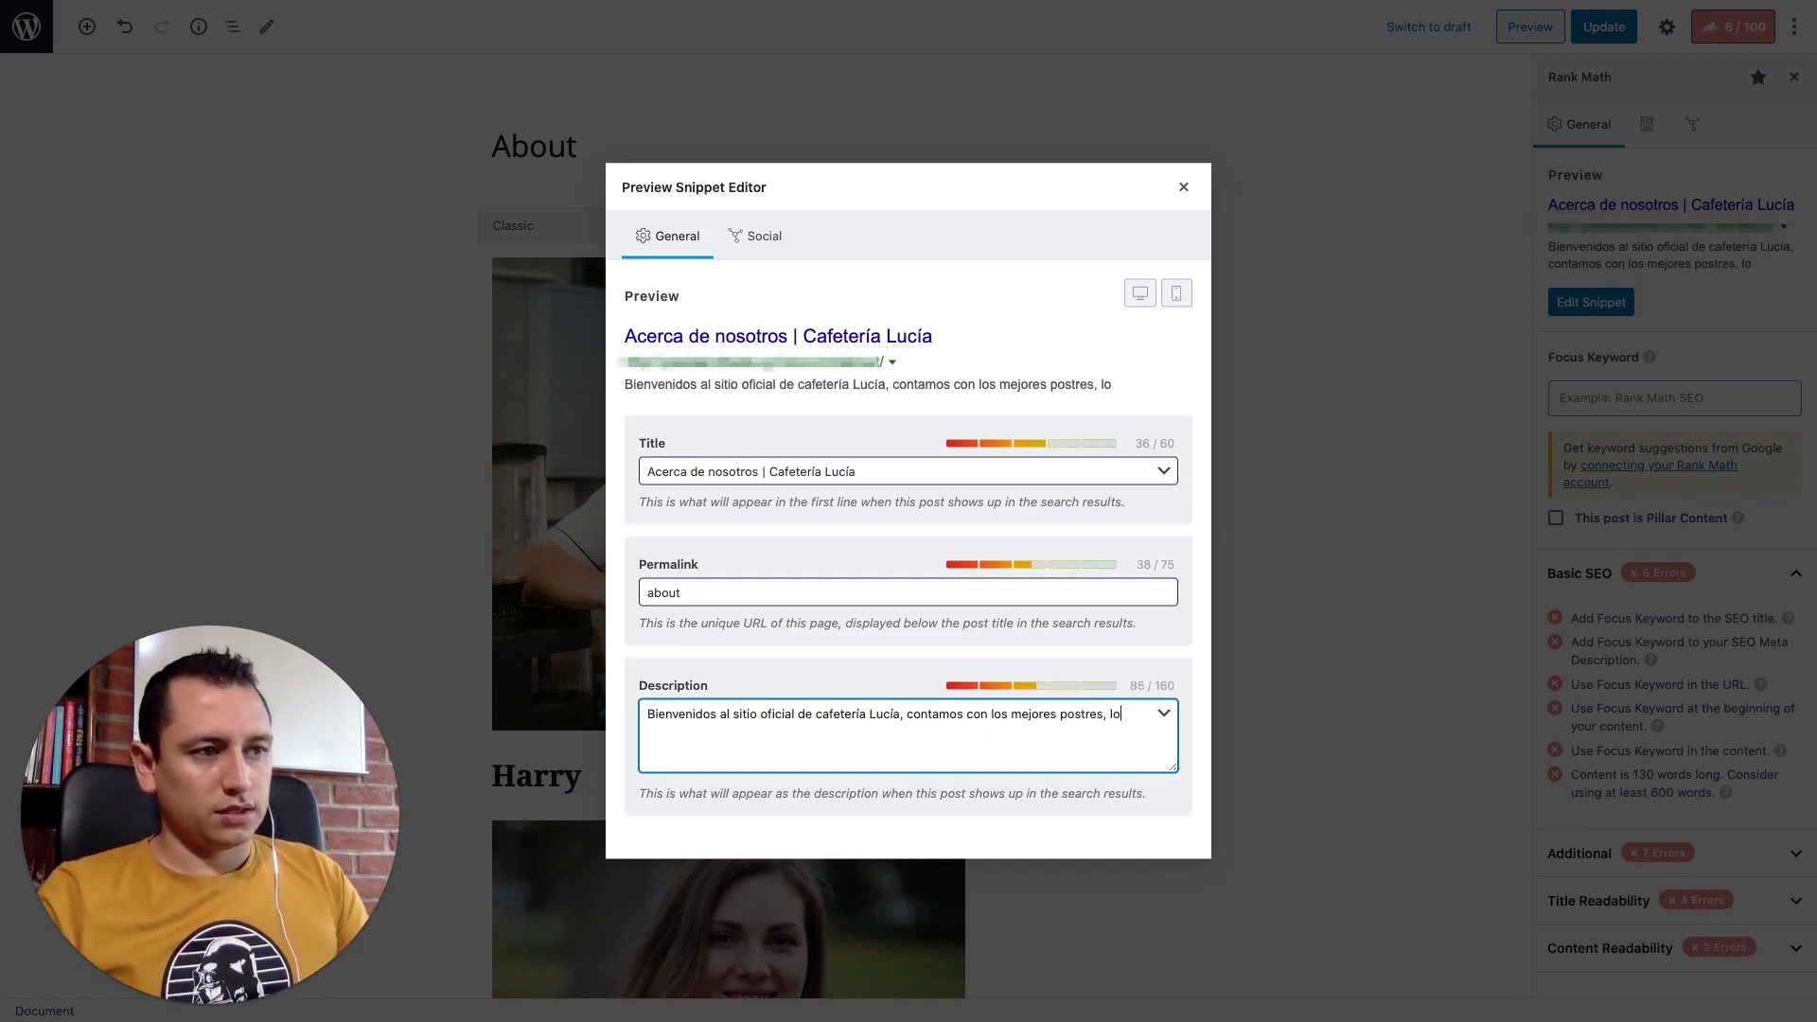
key("BackSpace")
key("BackSpace")
type("as mejores bebidas")
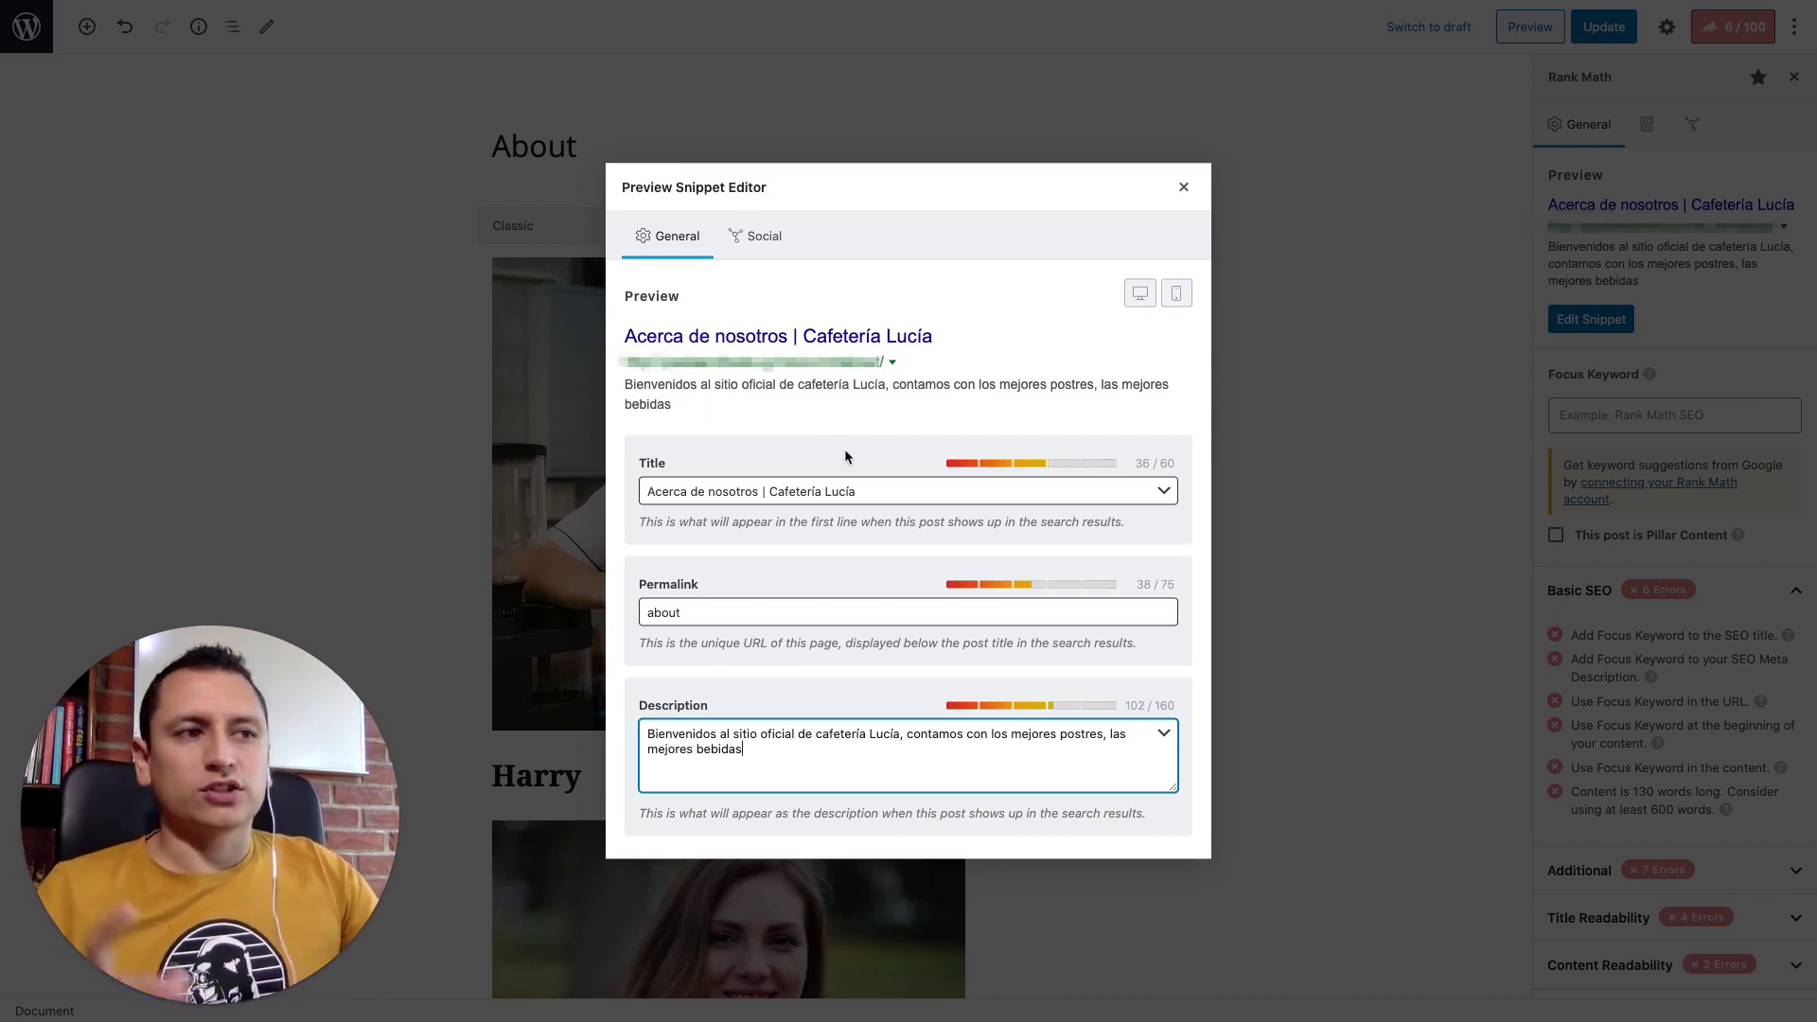
- Preview the About page's search snippet in mobile and desktop views, and close the snippet editor
left_click(1173, 294)
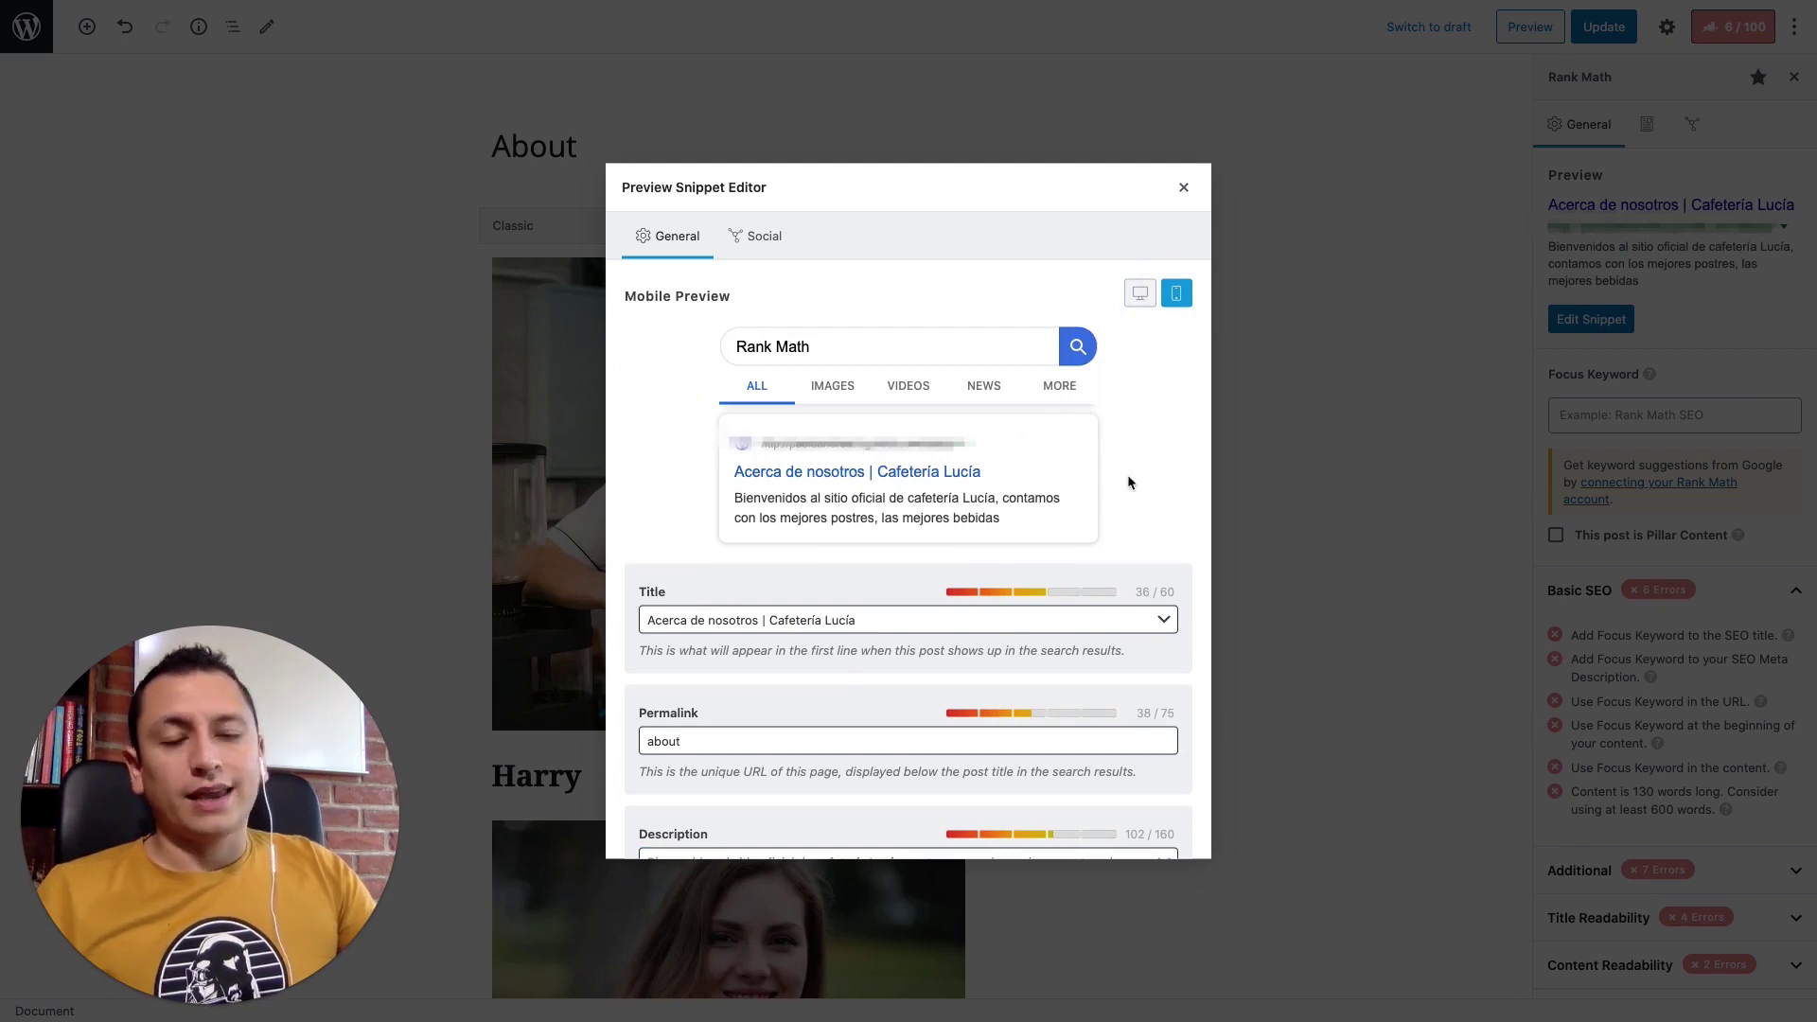
left_click(1140, 296)
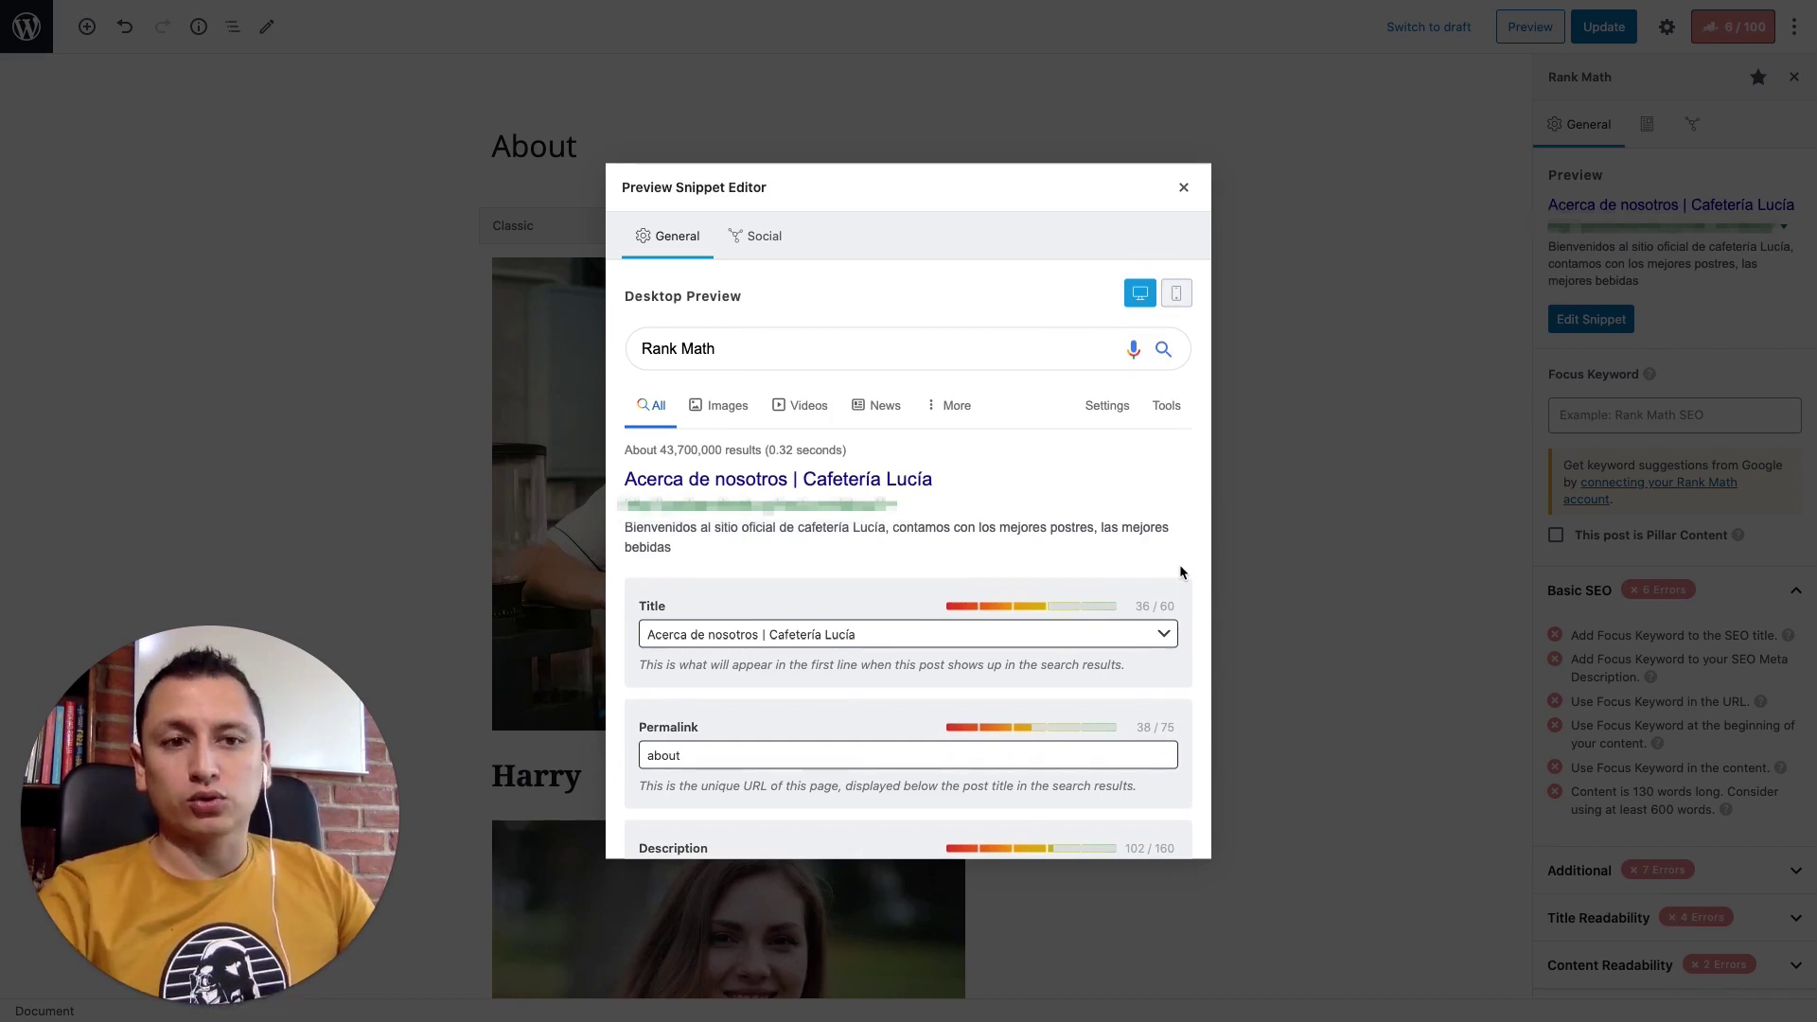
scroll(1180, 568, "down", 3)
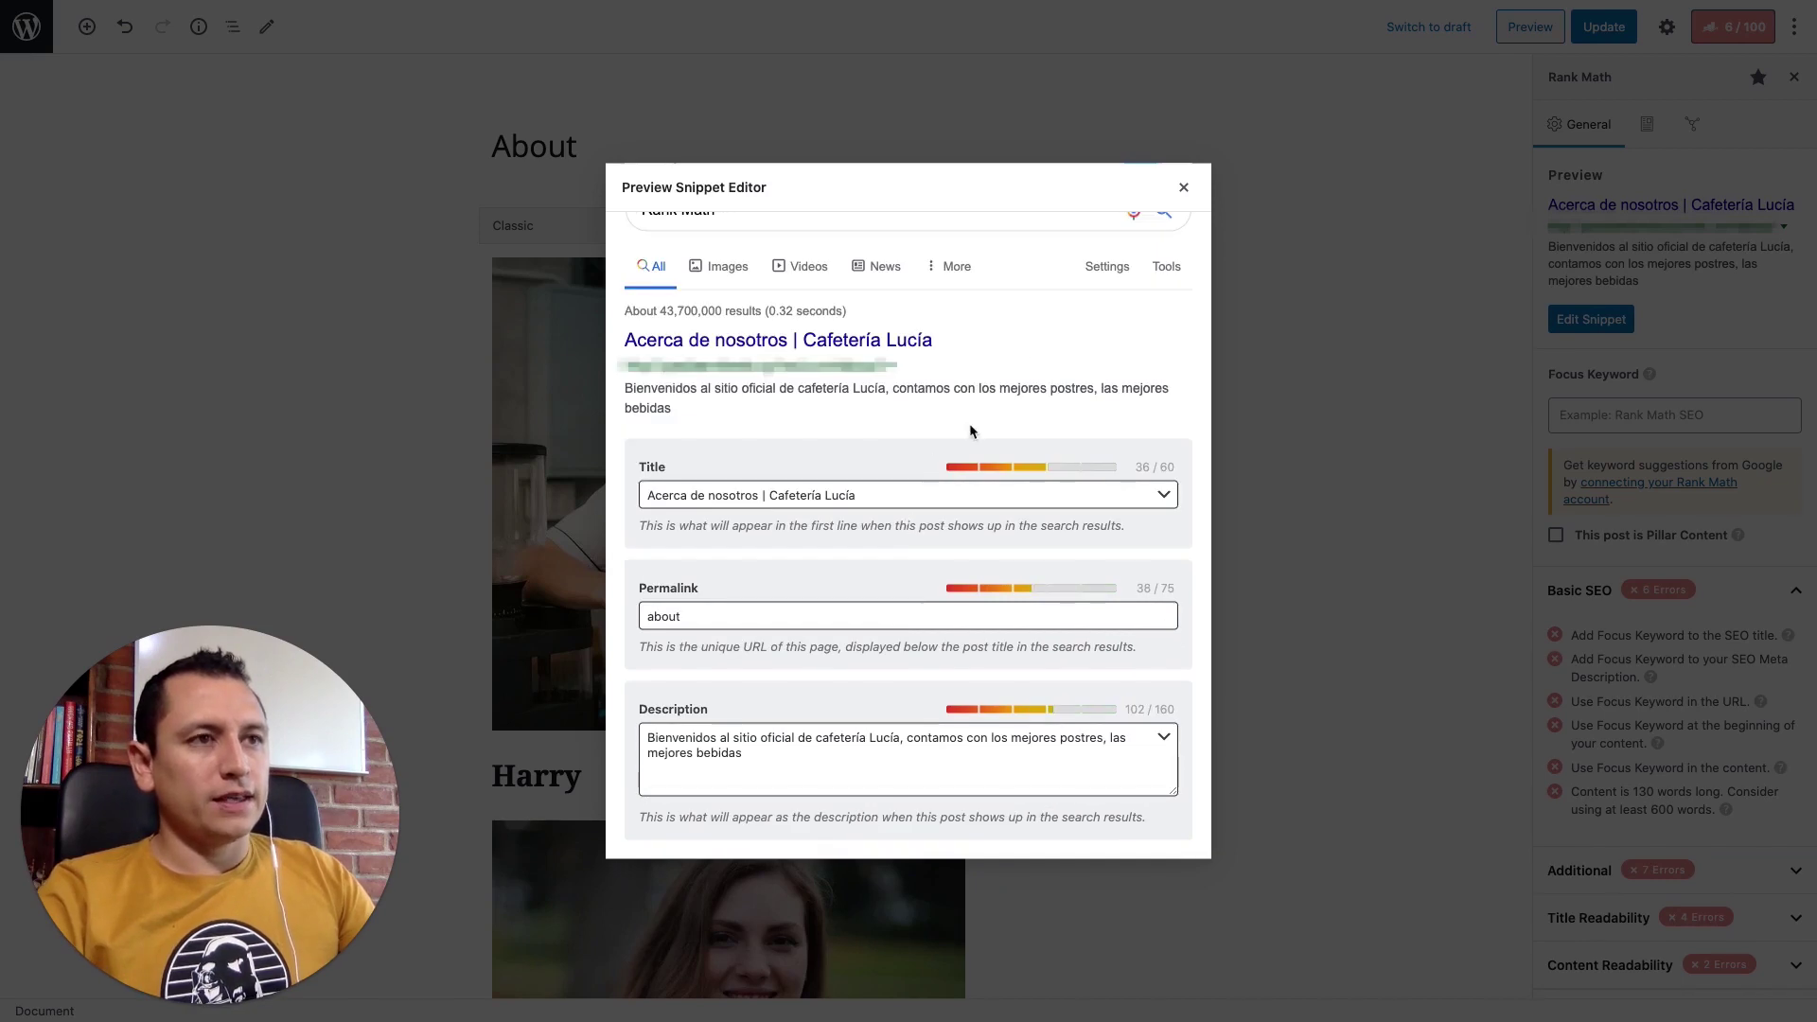
scroll(937, 464, "up", 3)
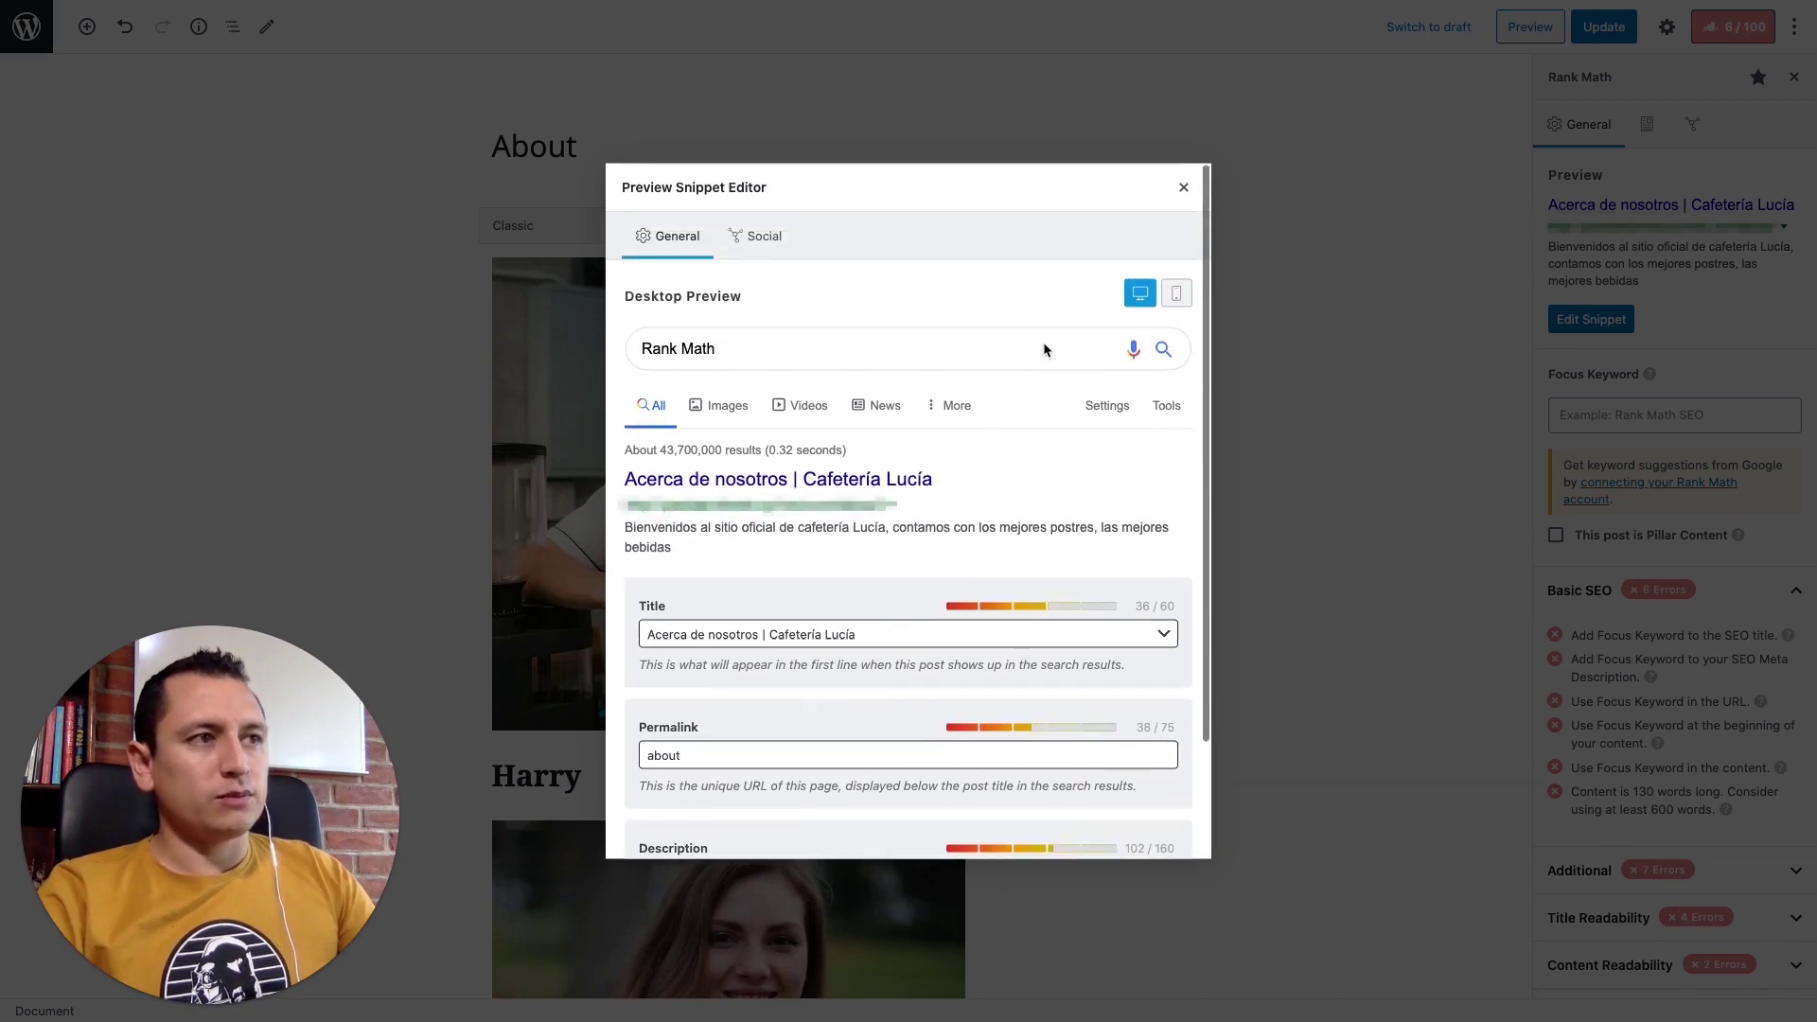
left_click(1141, 296)
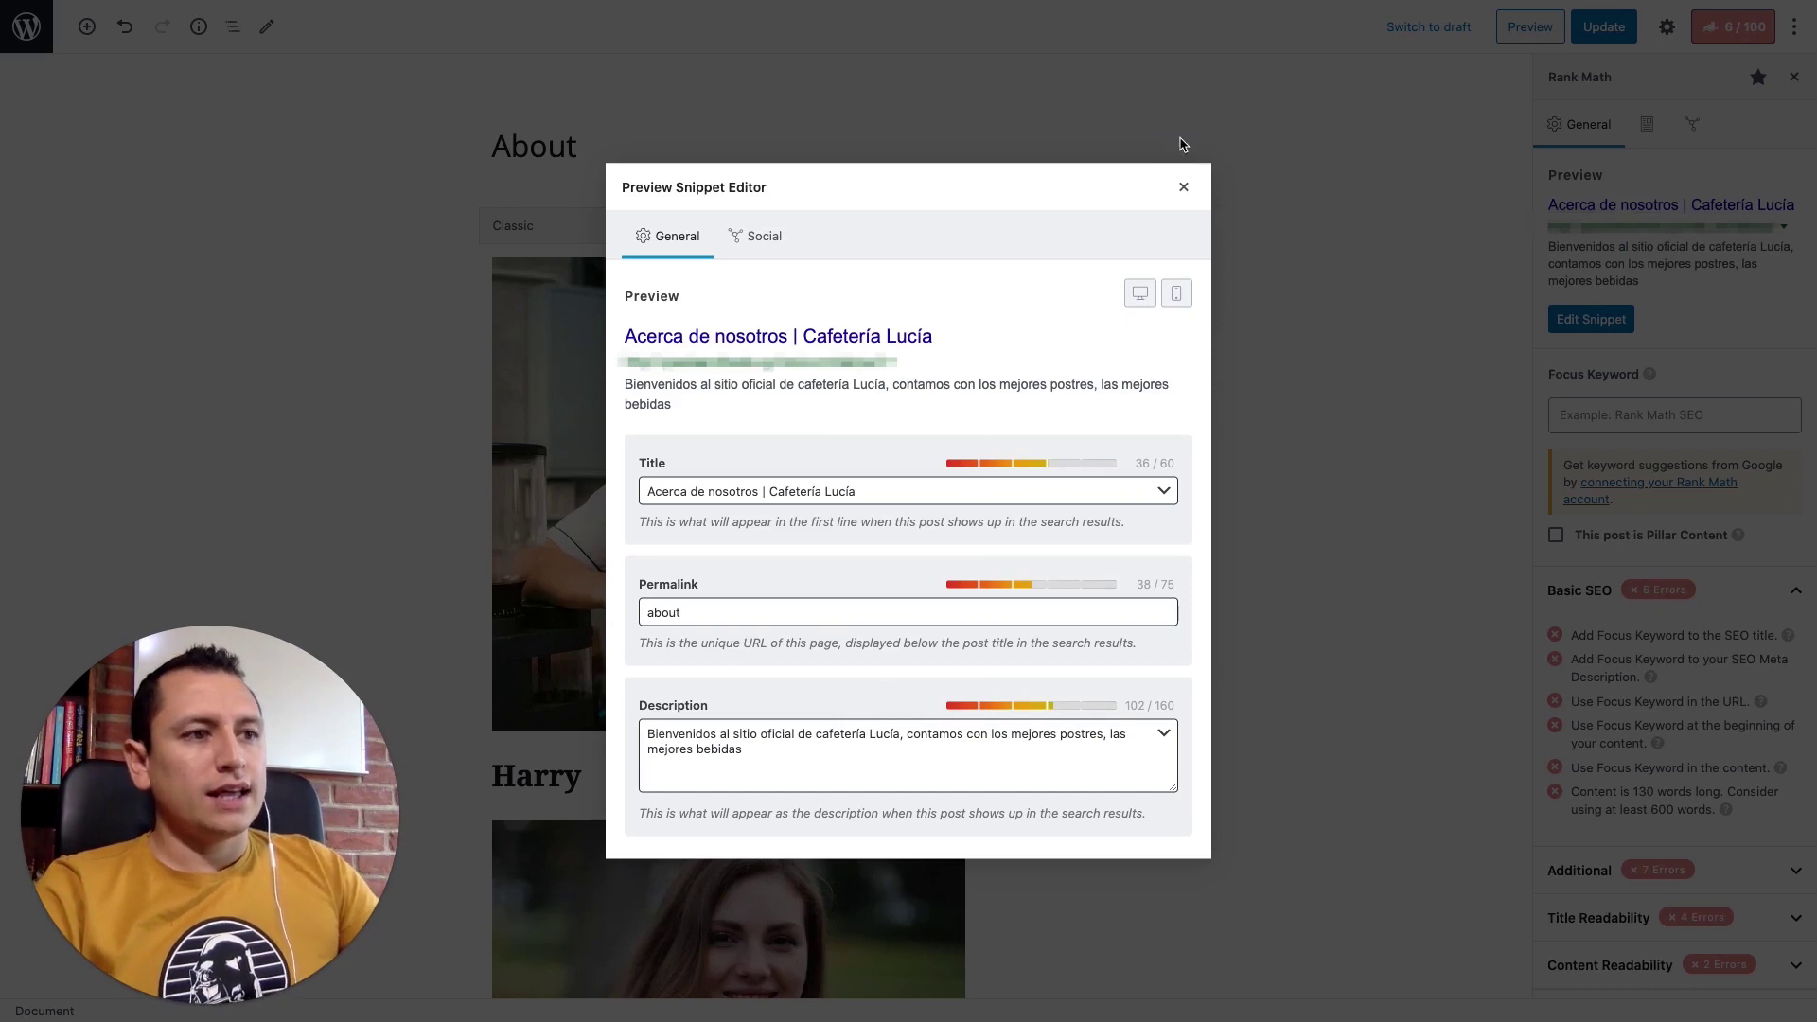
left_click(1184, 187)
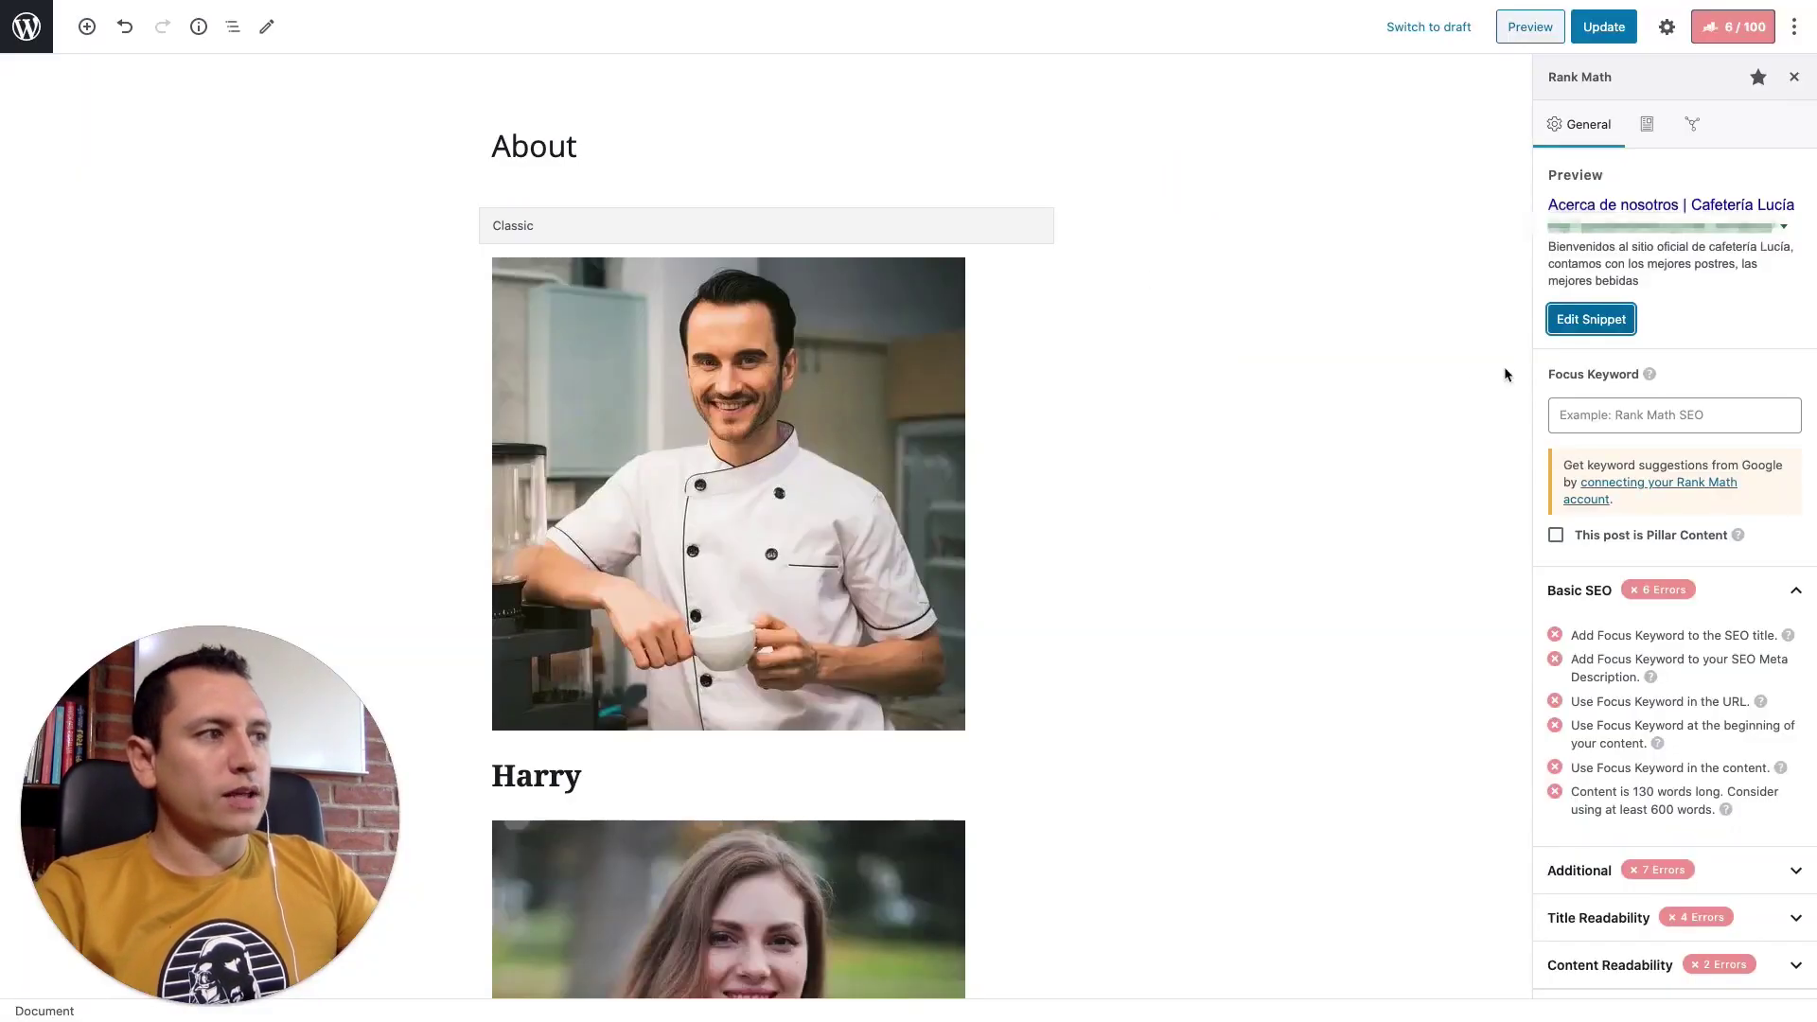
- Try "cafeteria lucía" as the About page's focus keyword, and remove it
left_click(1625, 415)
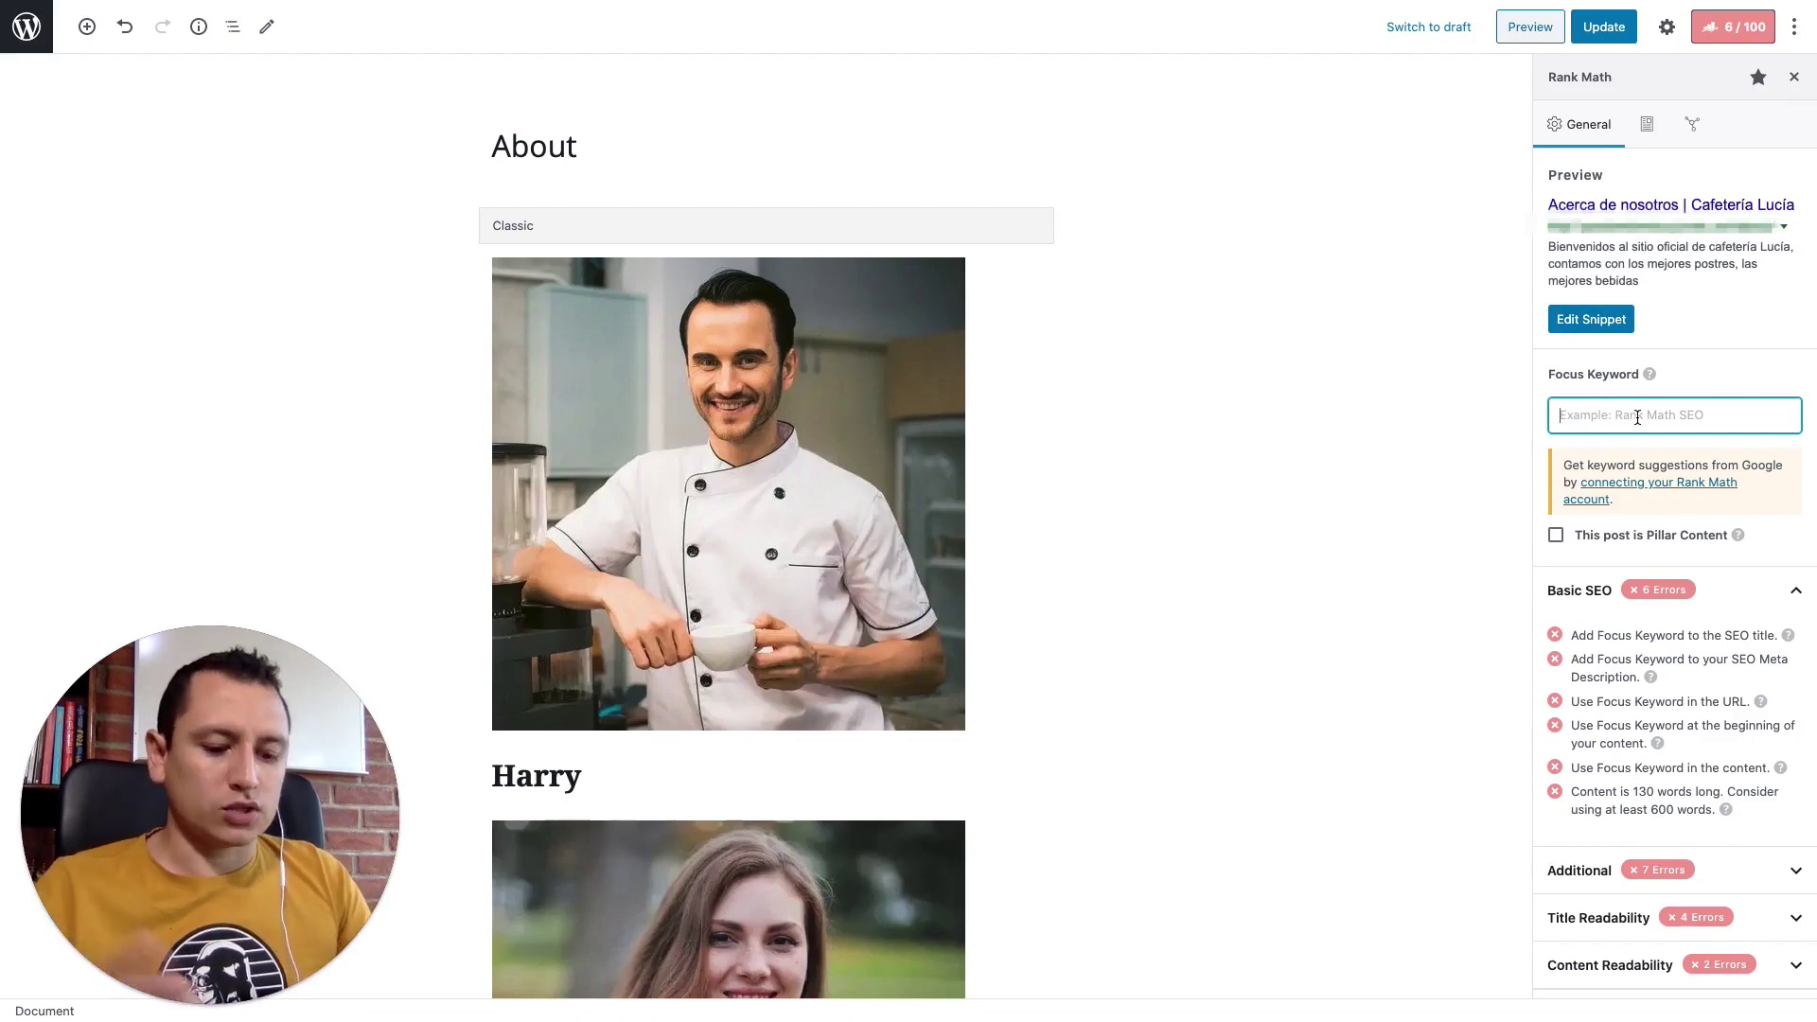
type("ca")
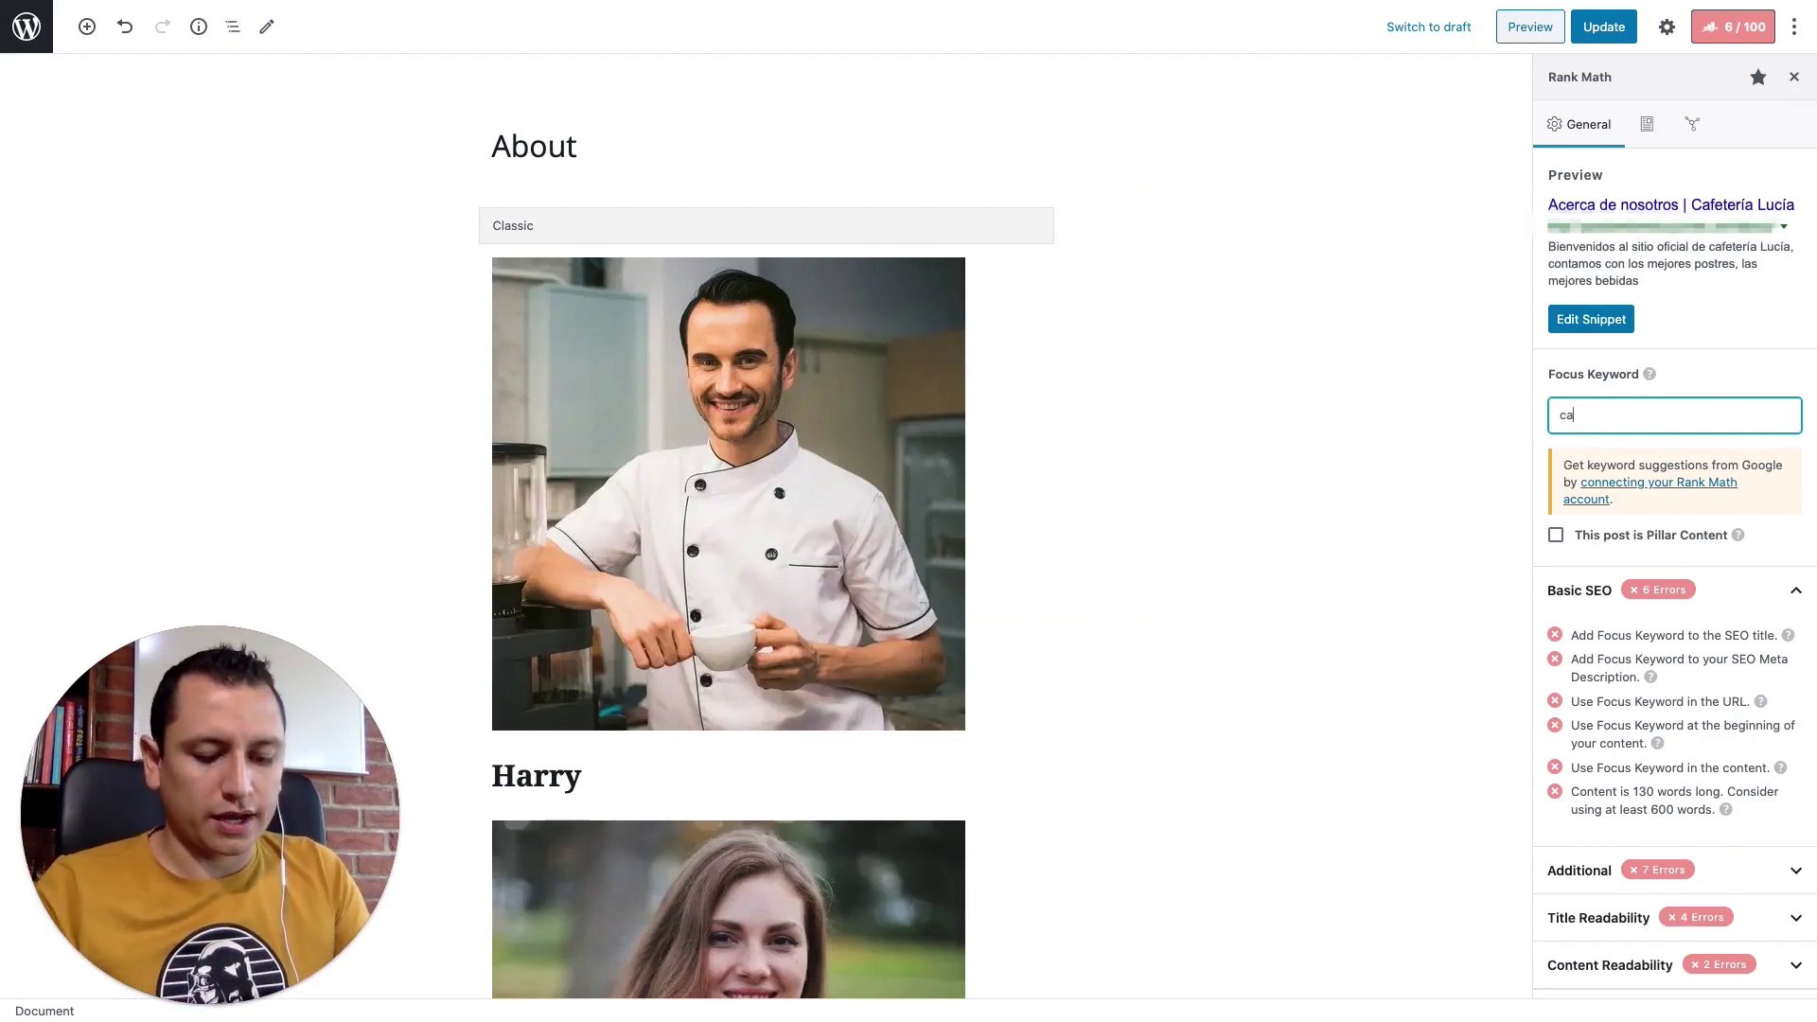
type("feteria lucía")
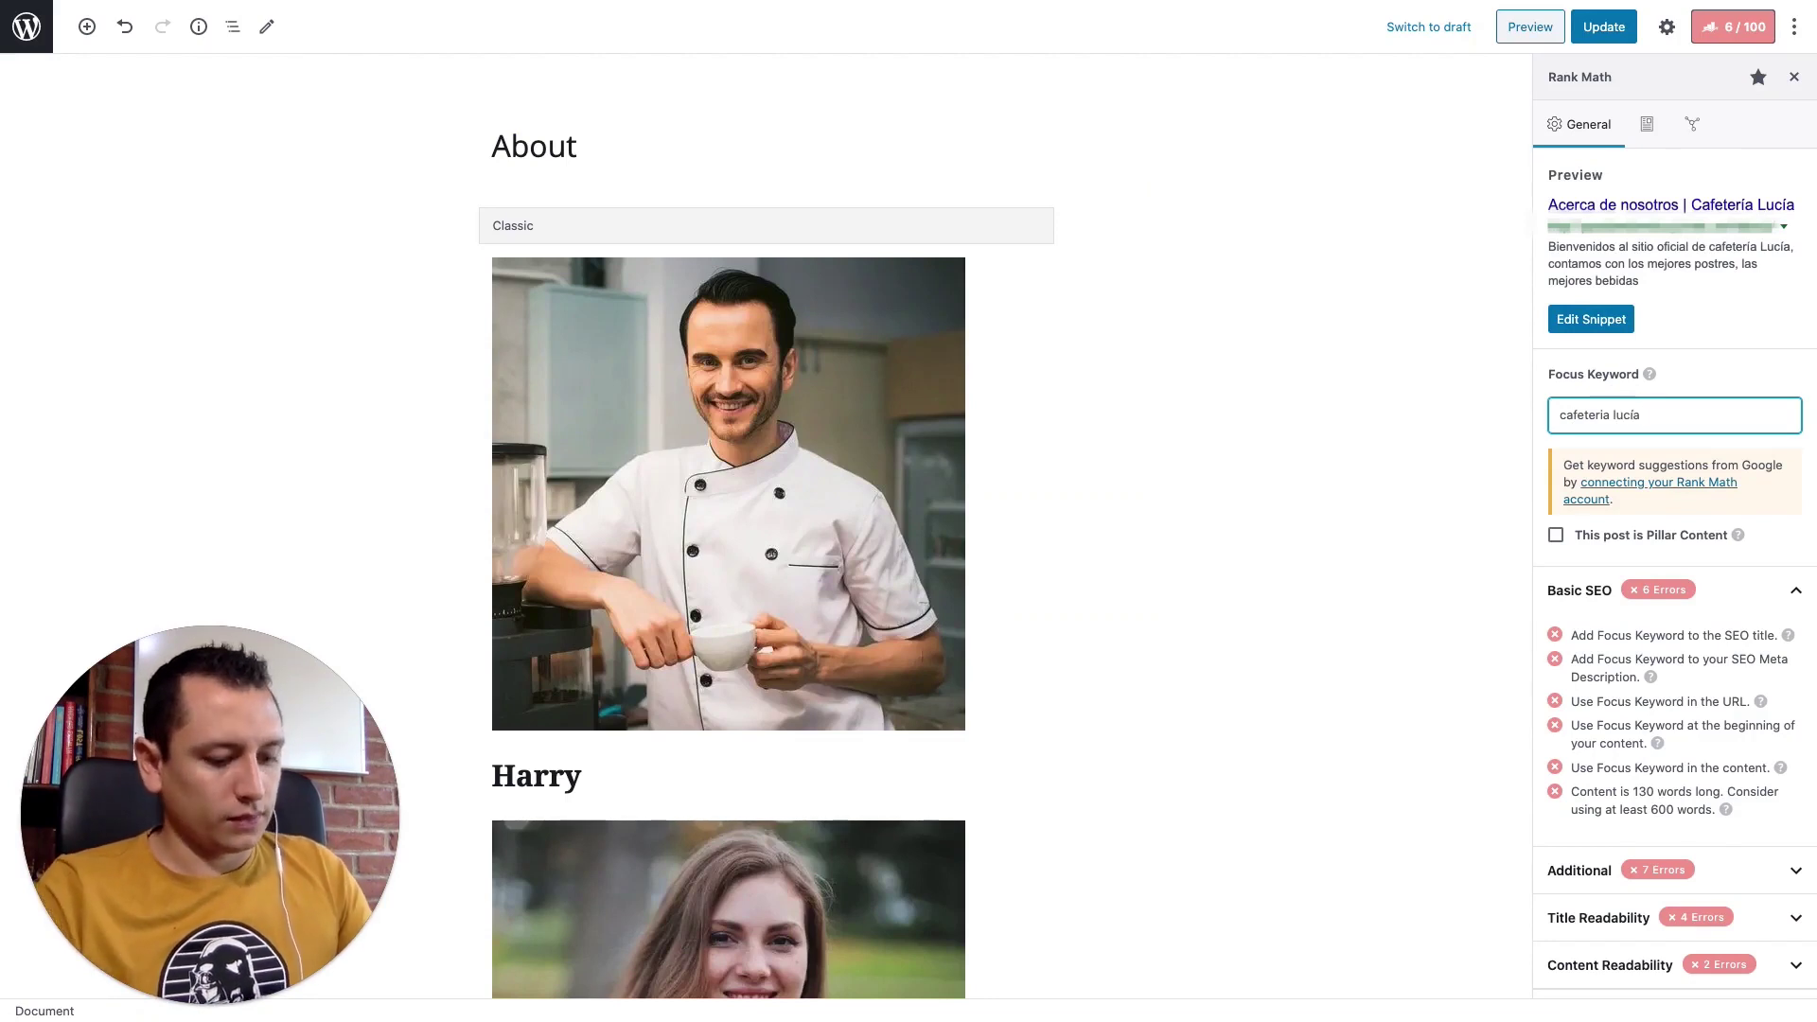
key("Return")
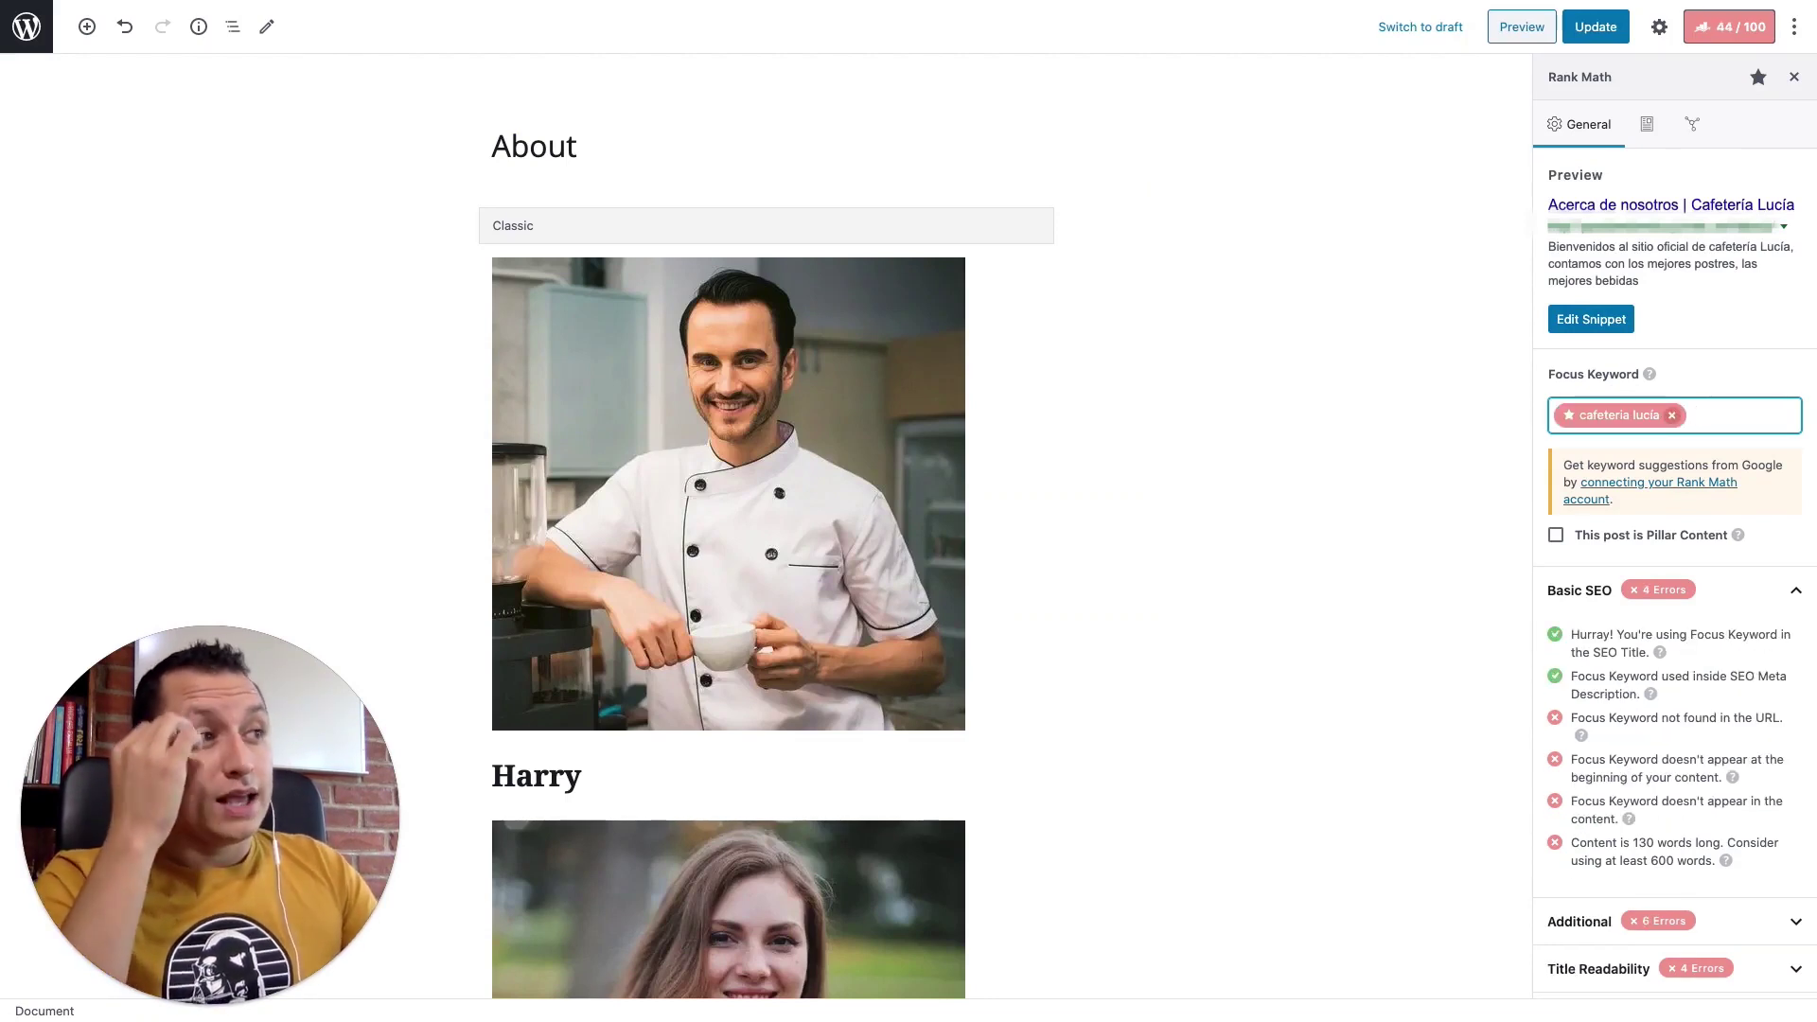
left_click(1672, 414)
- Add "cafeteria lucia" without accents as the About page's focus keyword, and reopen the snippet editor
left_click(1644, 418)
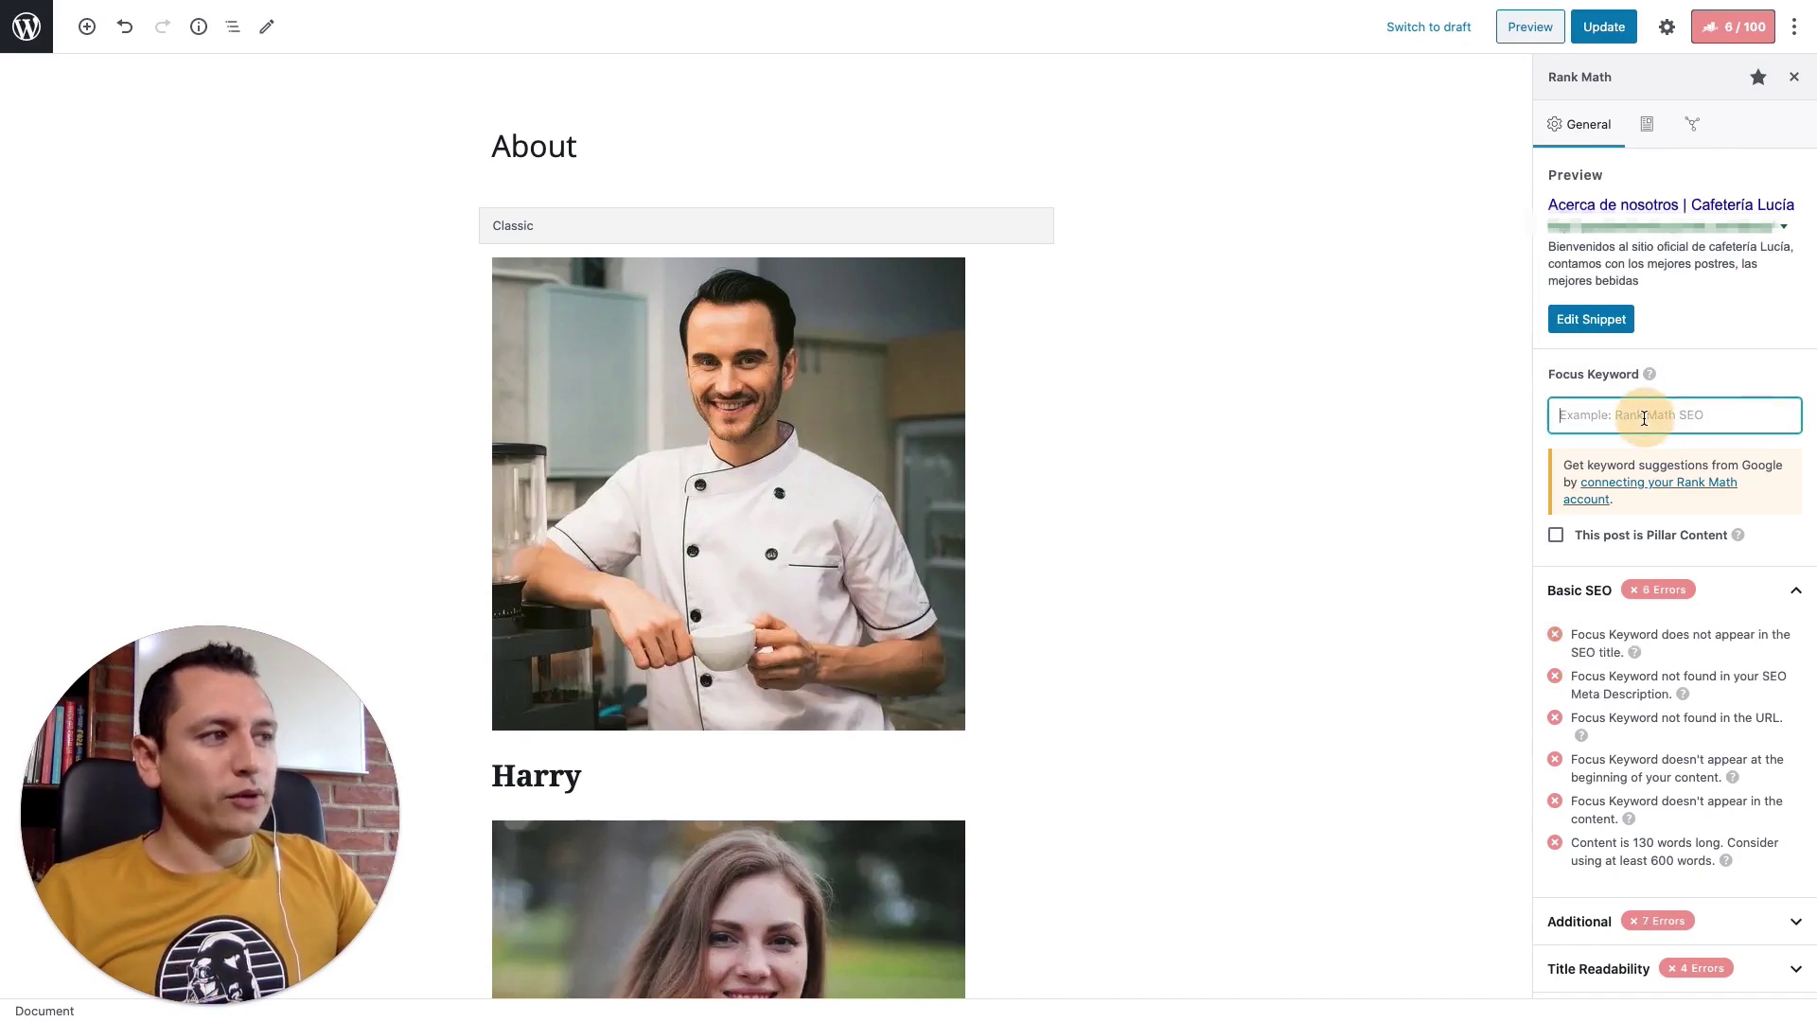
type("cafeteria lucia")
key("Return")
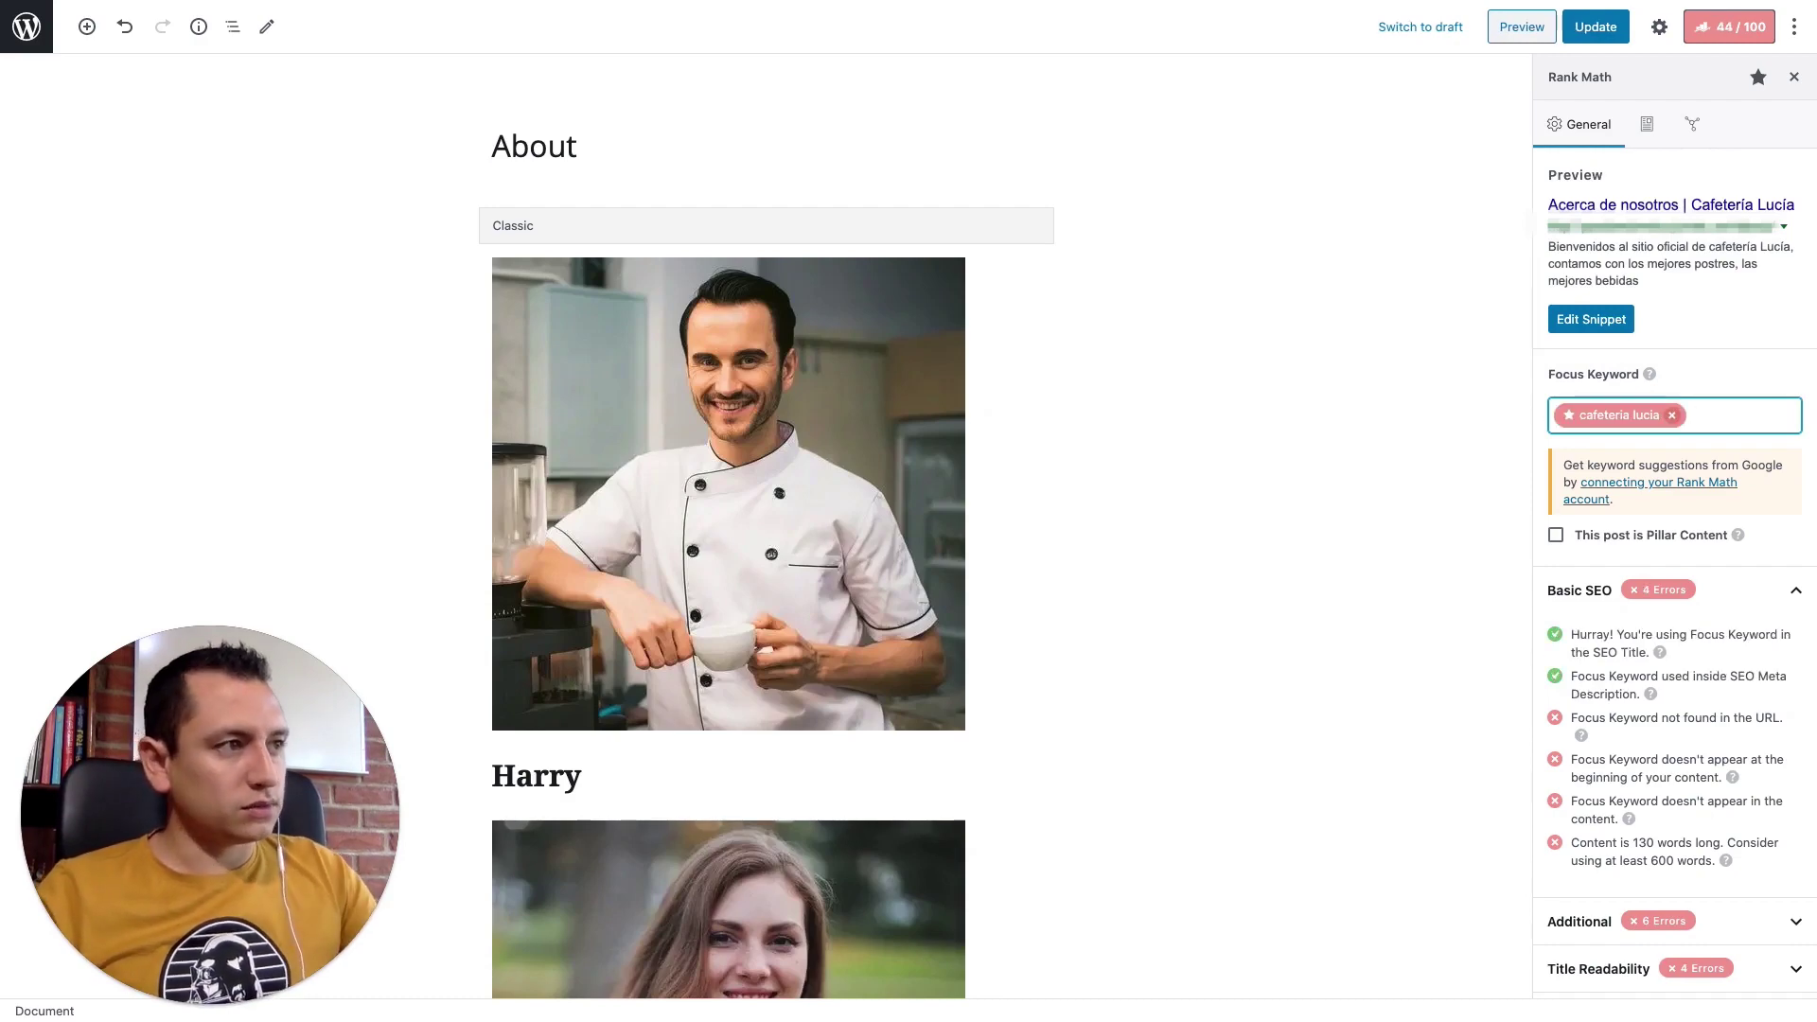
left_click(1593, 315)
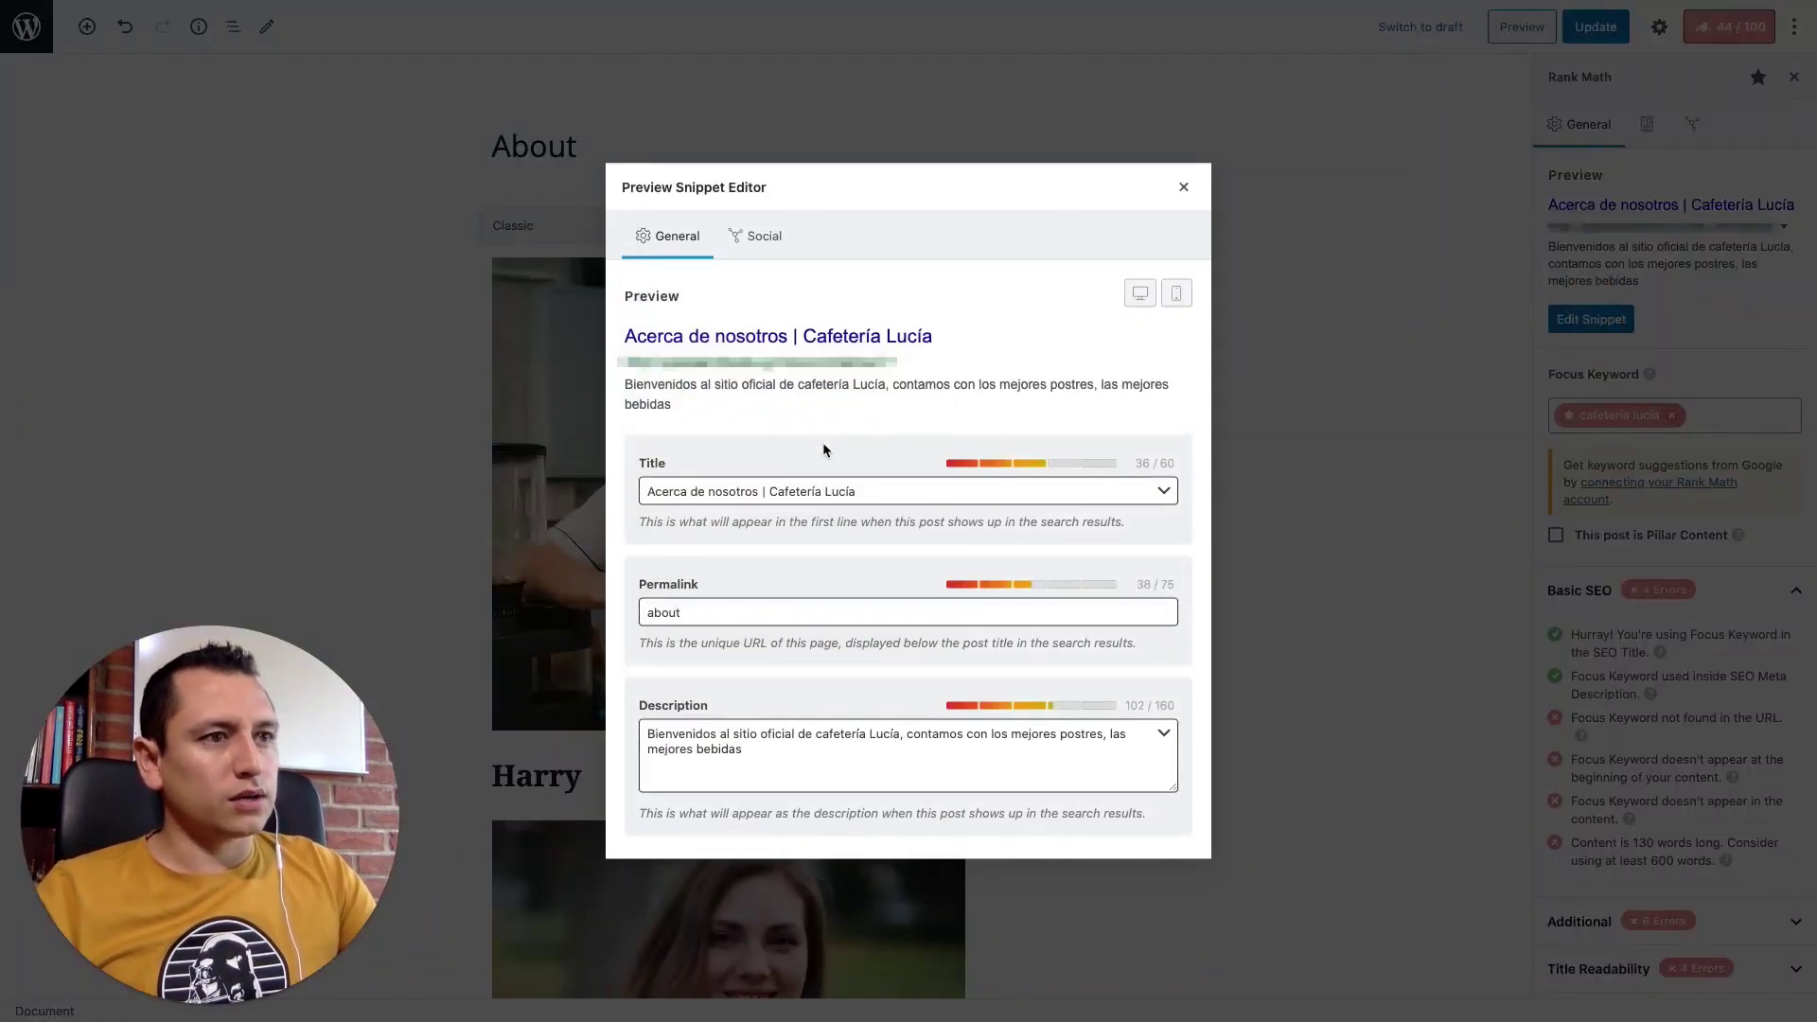
- Spell the café's name as "Cafeteria Lucia" without accents in the snippet's title and description, and close the snippet editor
left_click(848, 491)
key("BackSpace")
type("i")
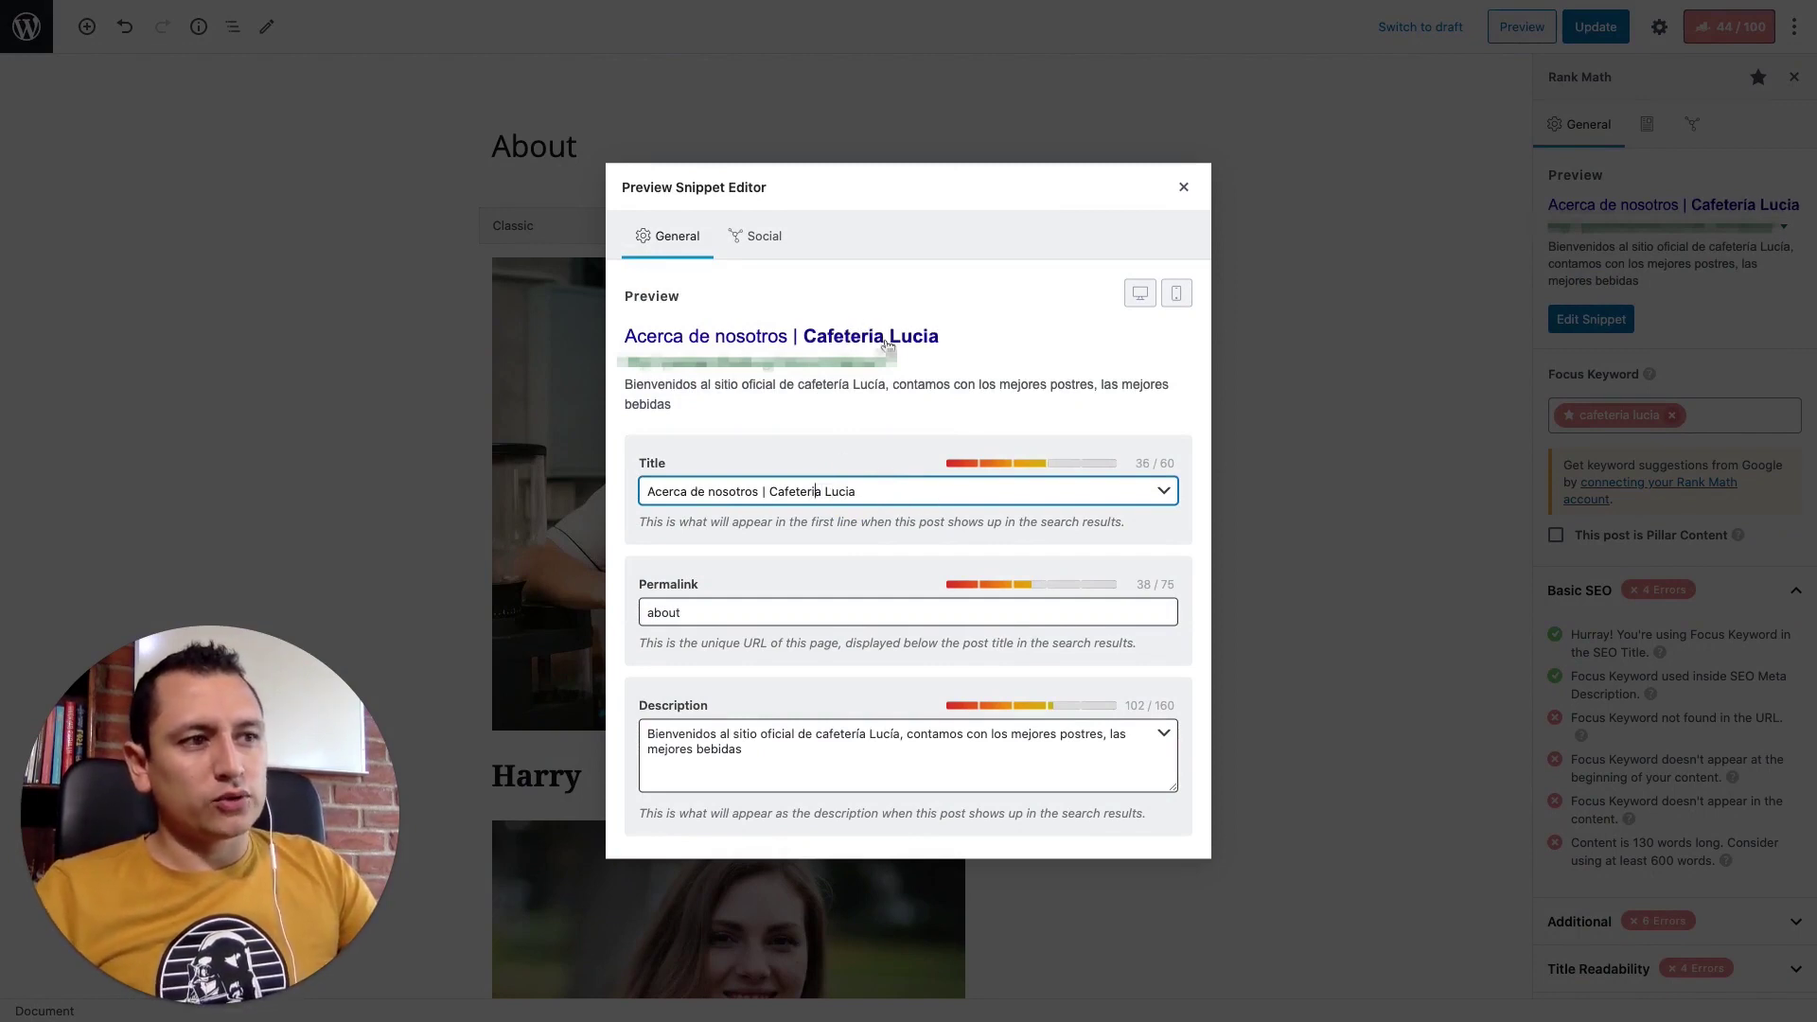
left_click(858, 736)
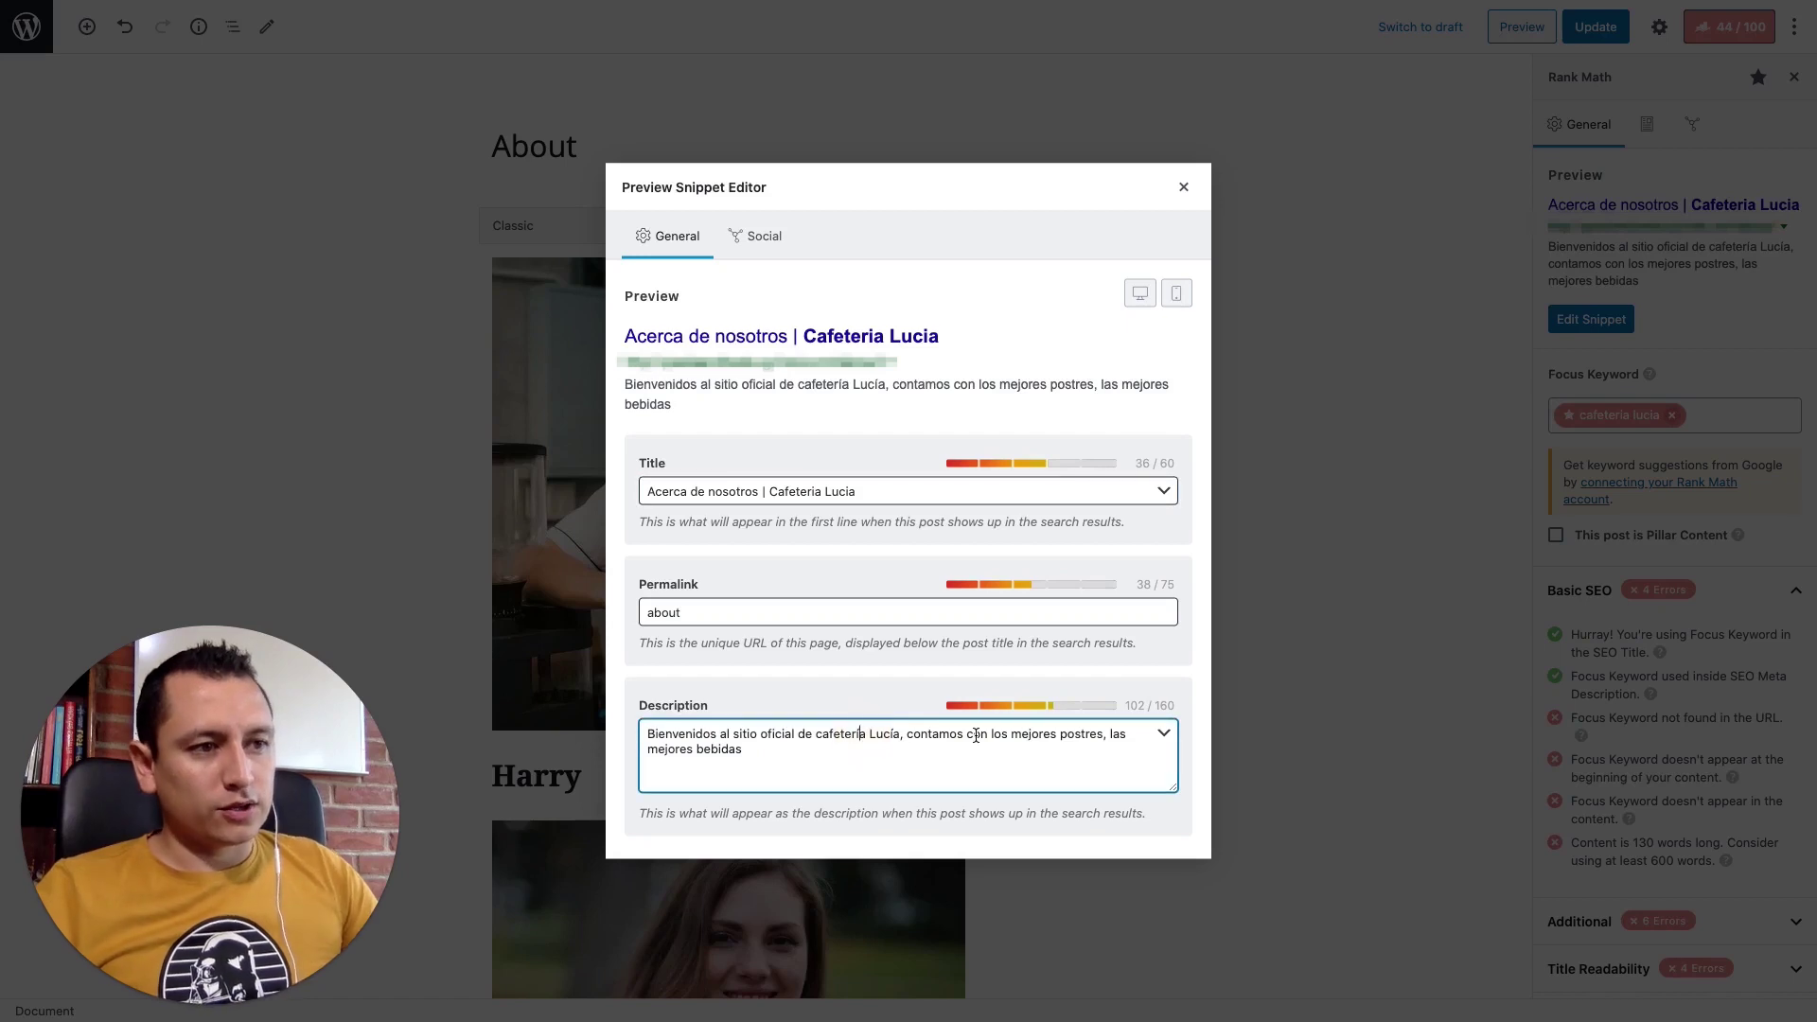
key("BackSpace")
type("it")
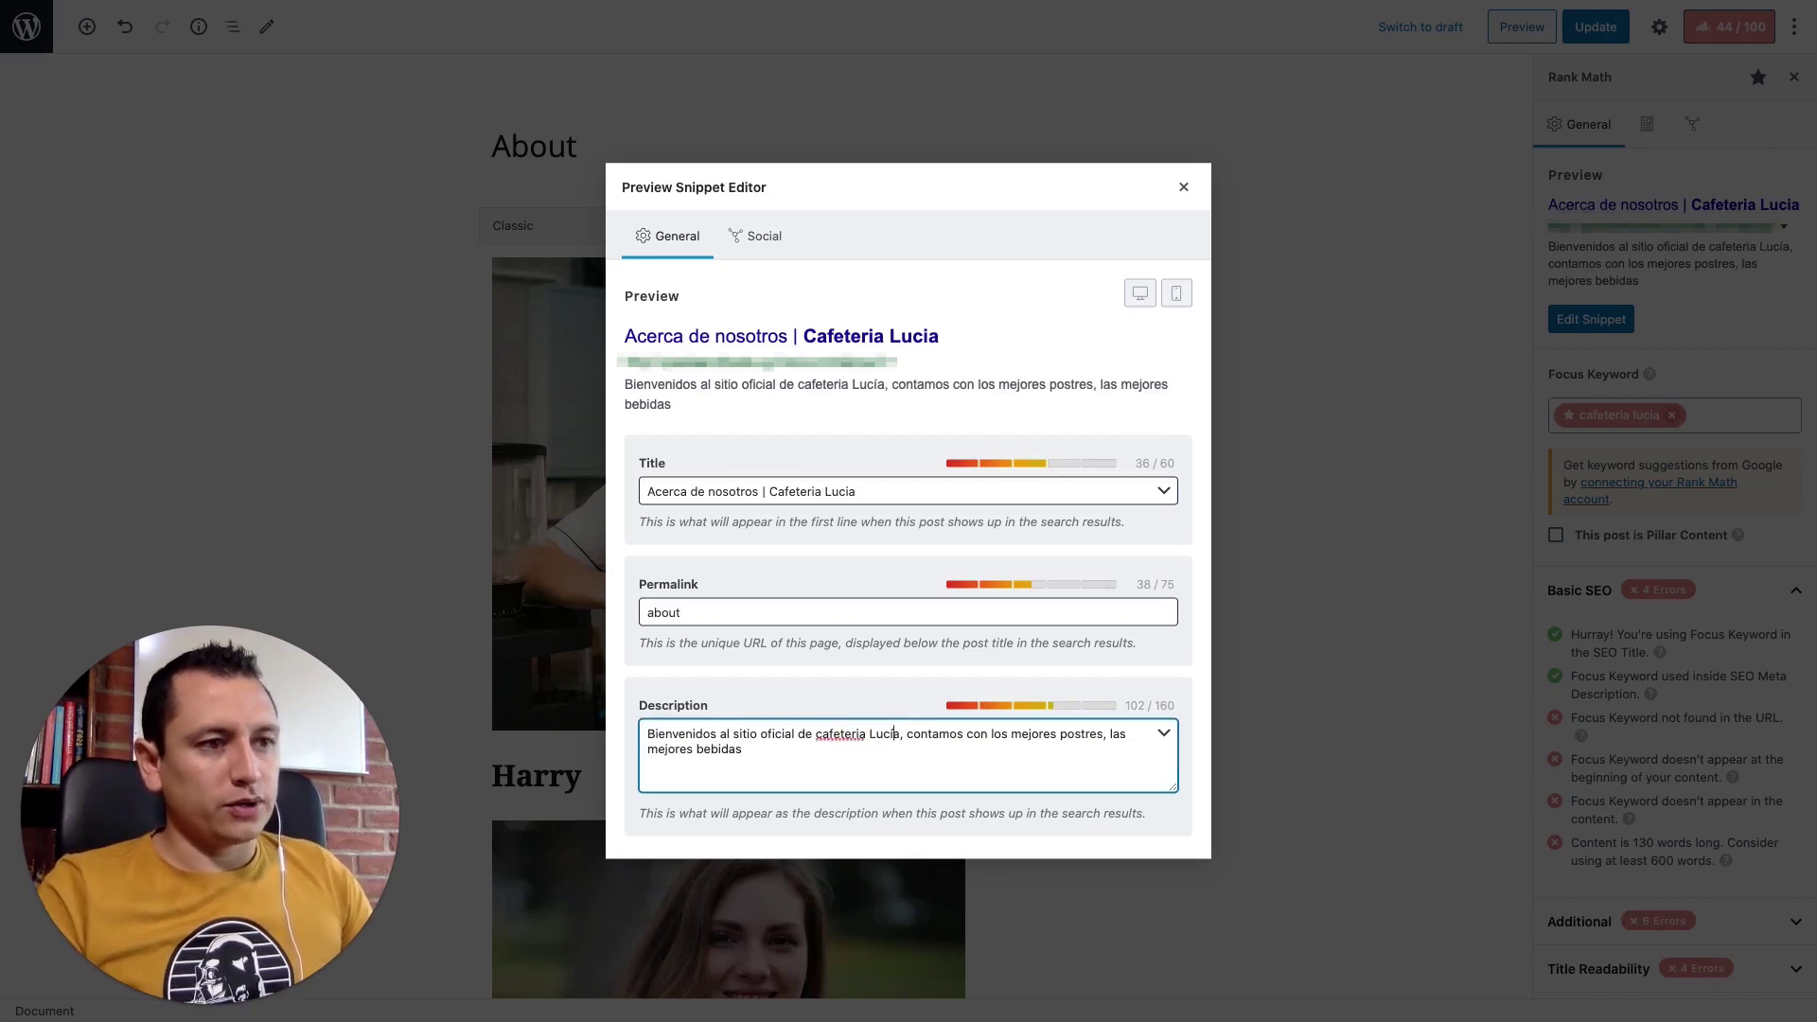
type("i")
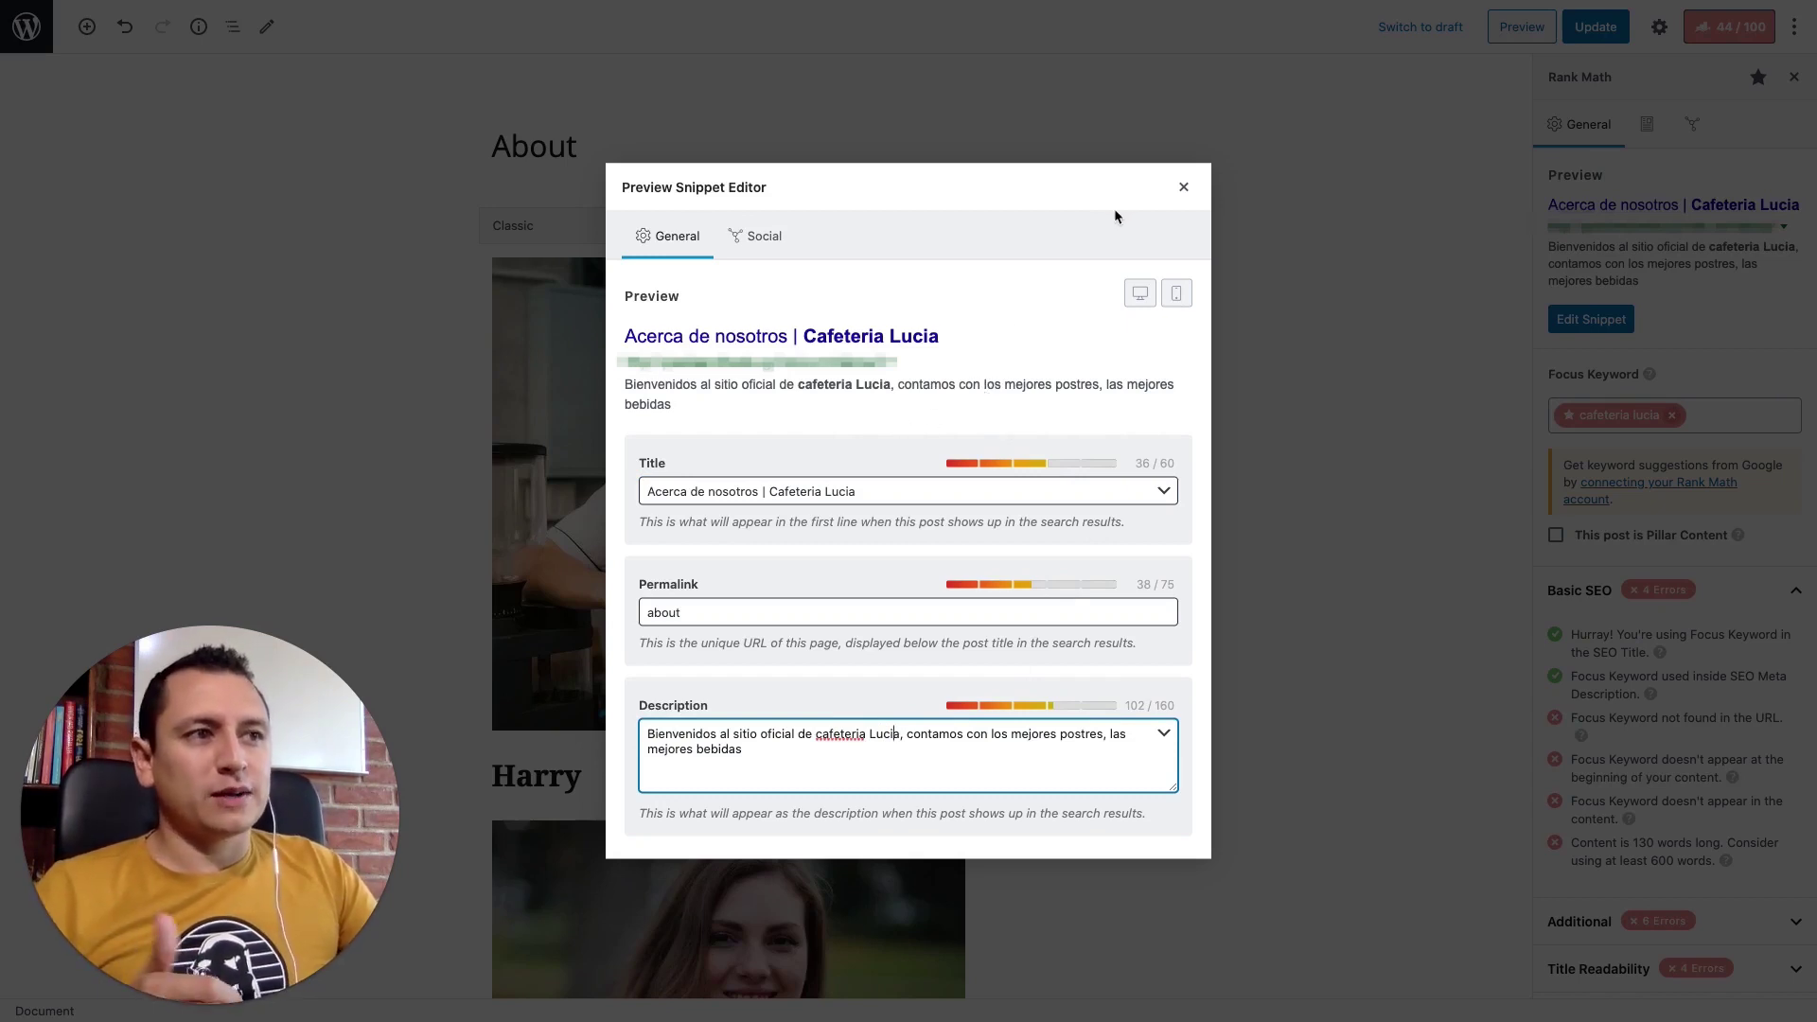
left_click(1183, 188)
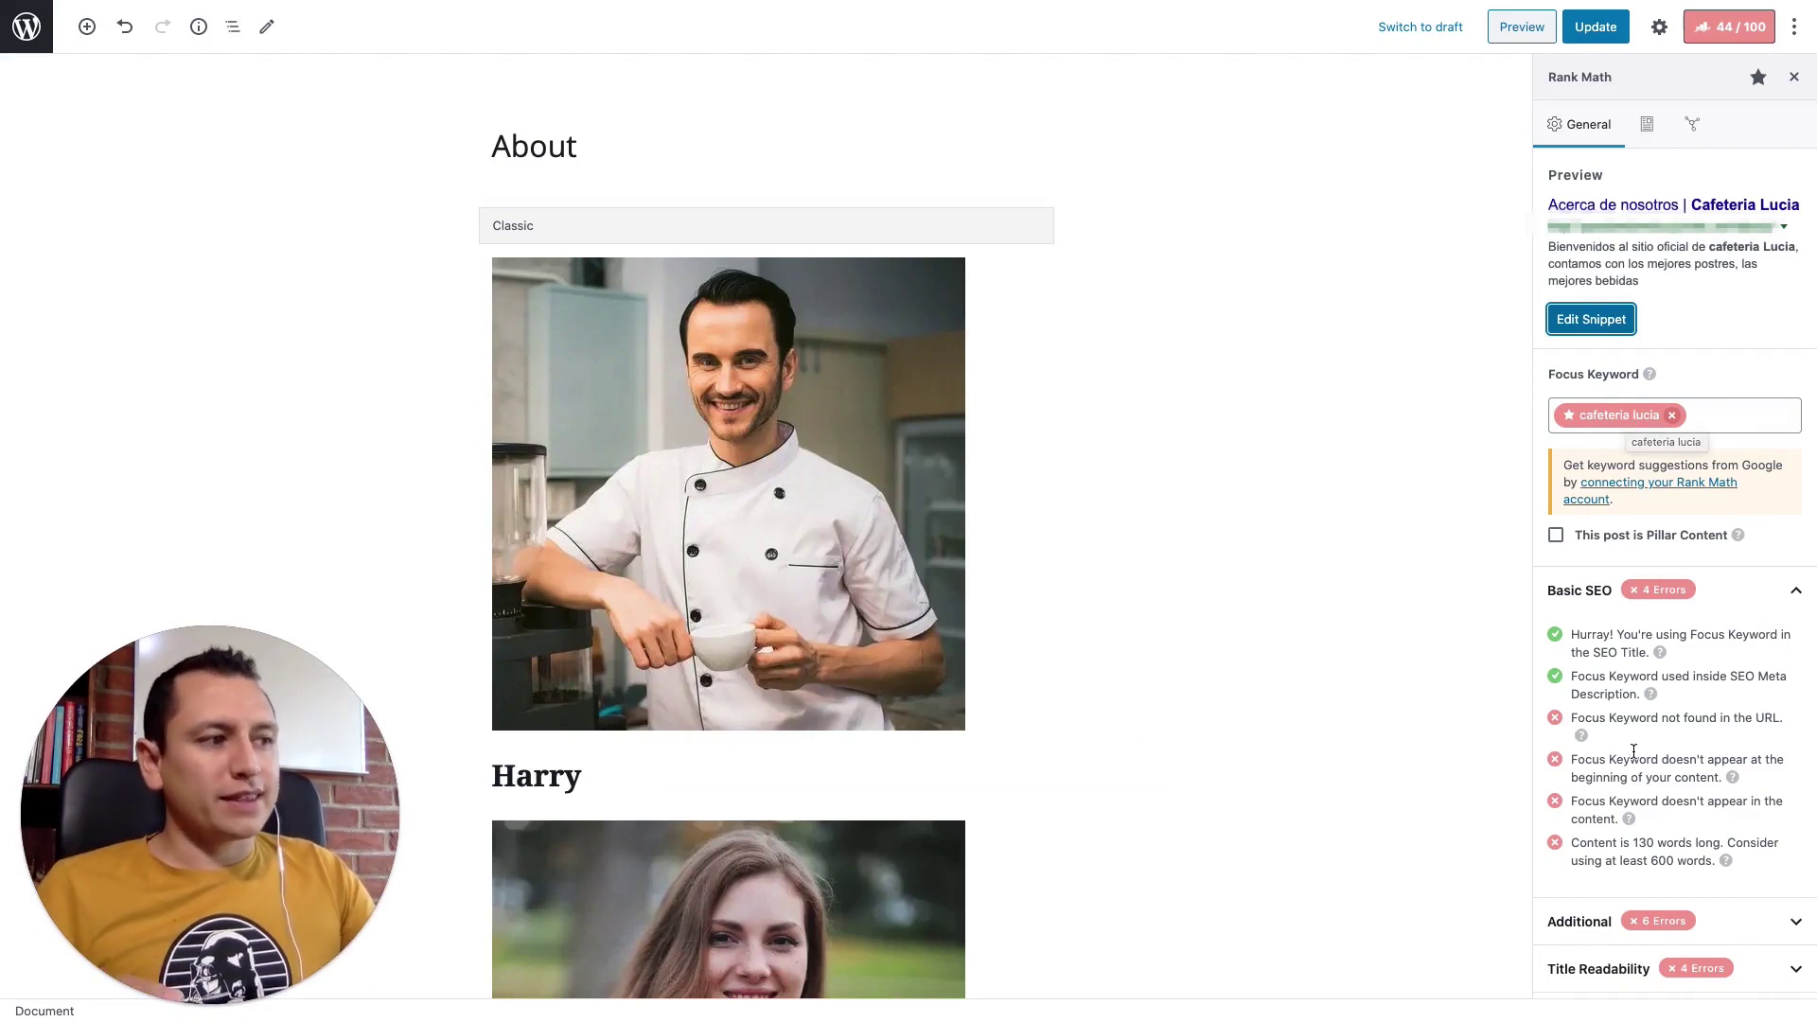
- Review the Basic SEO checks for the focus keyword alongside the About page's content
scroll(1628, 674, "down", 1)
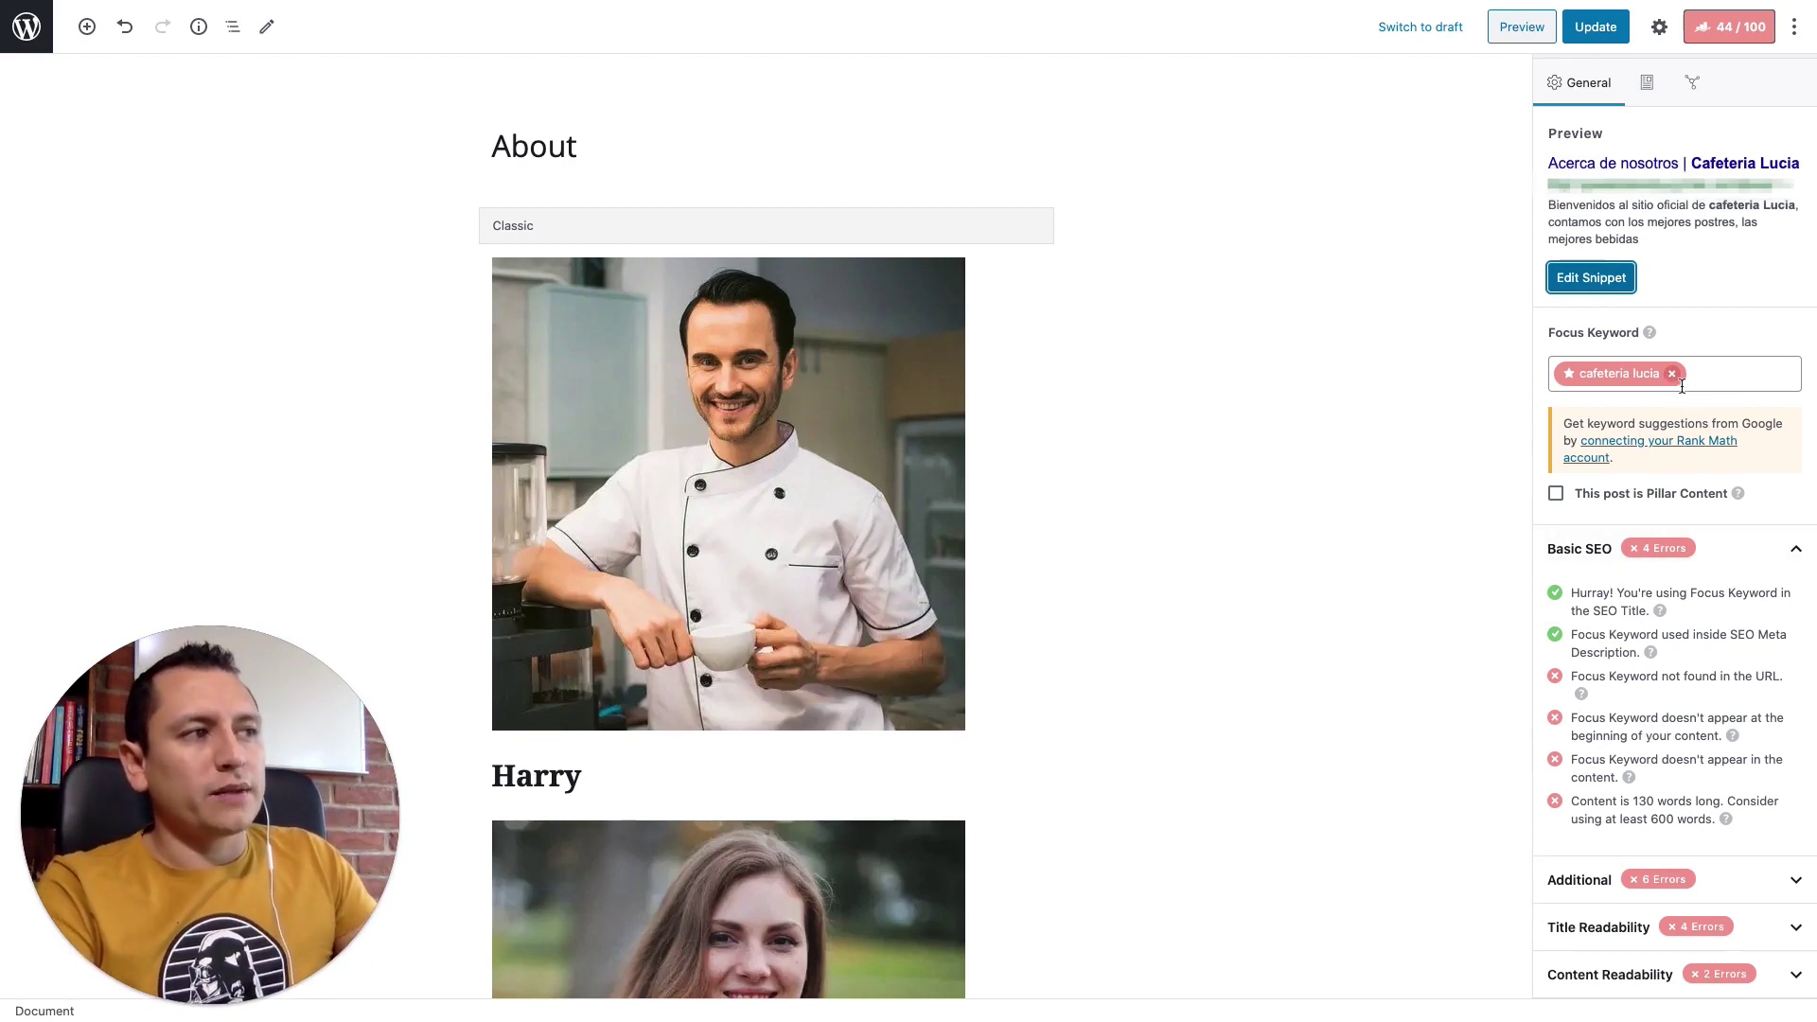
scroll(889, 394, "down", 10)
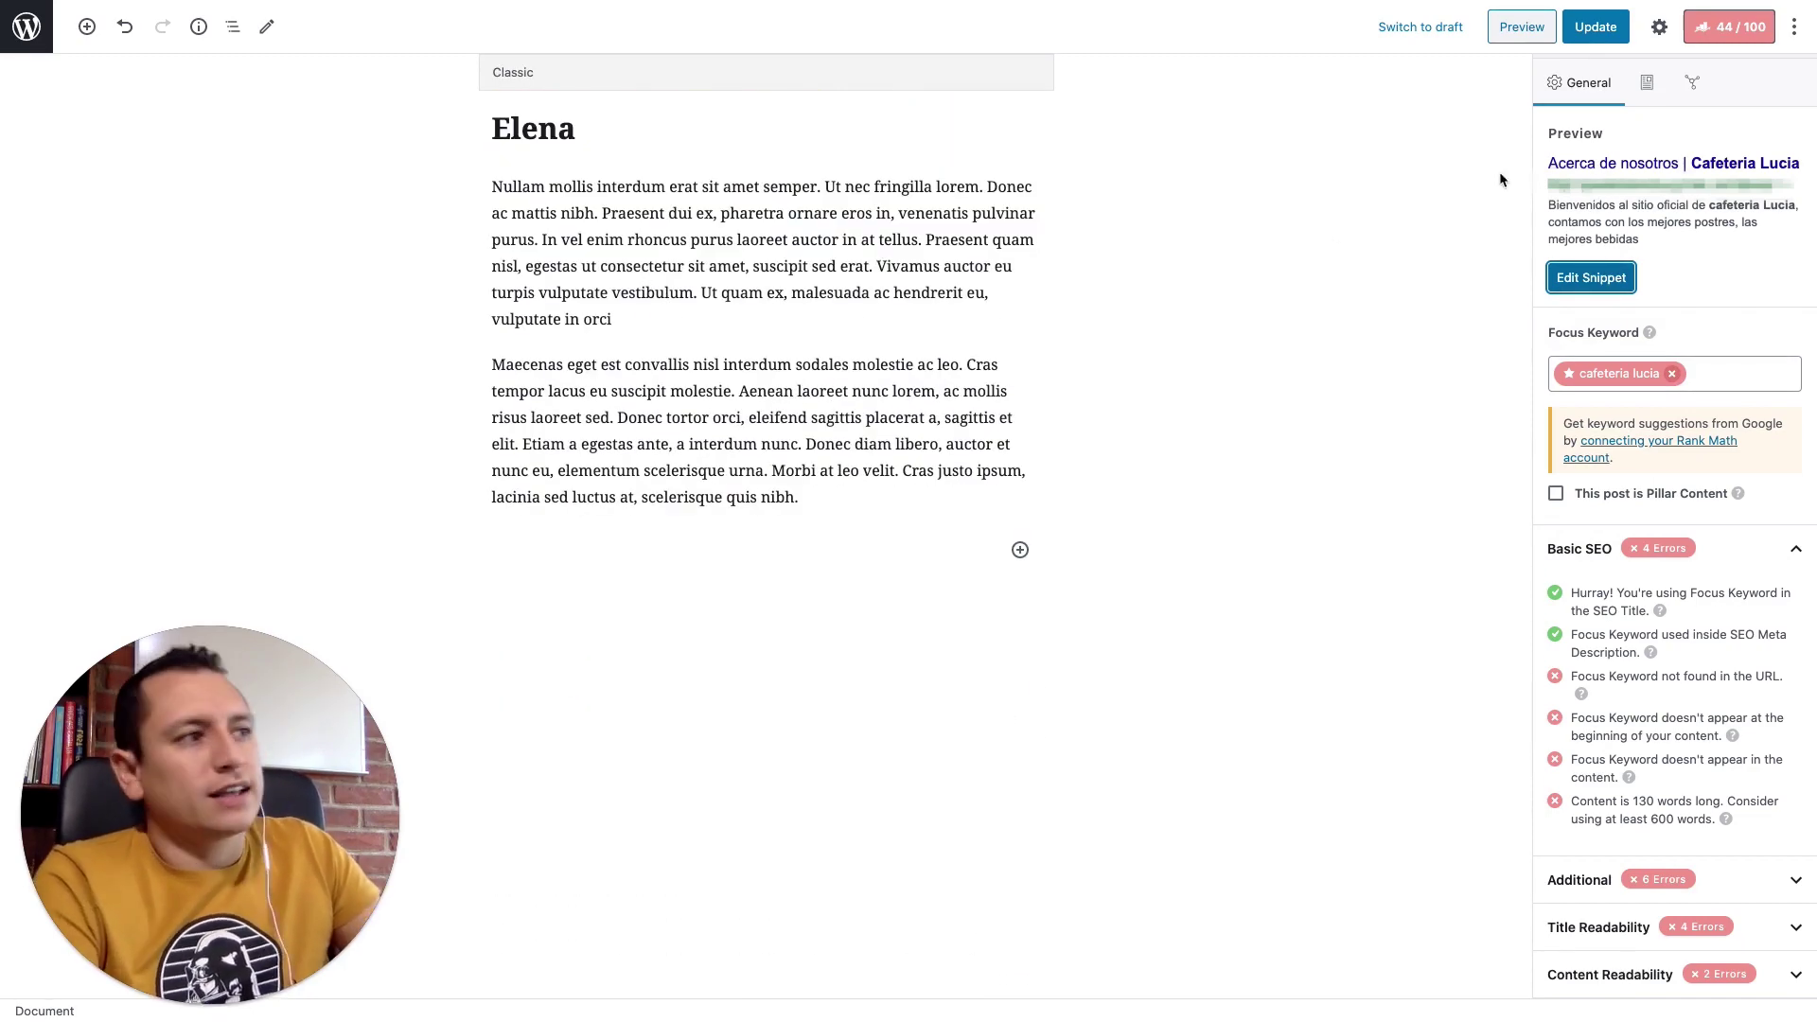
scroll(1687, 854, "up", 1)
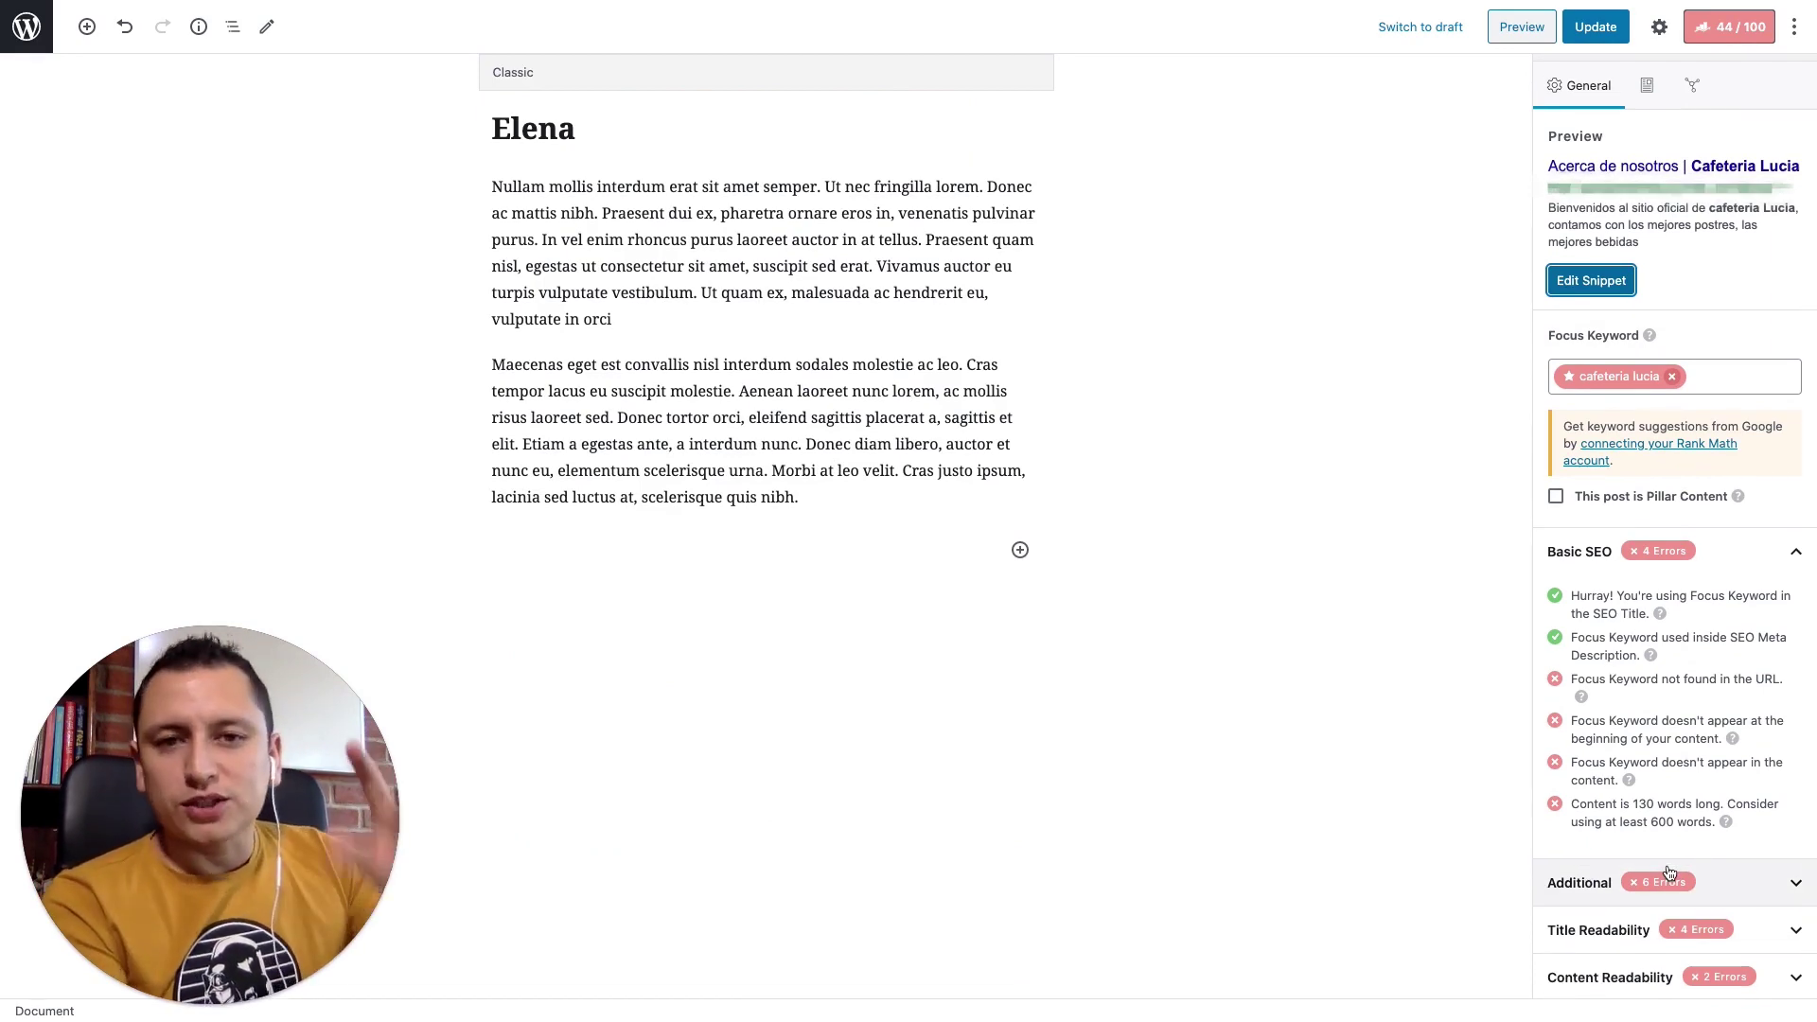
scroll(1624, 394, "up", 1)
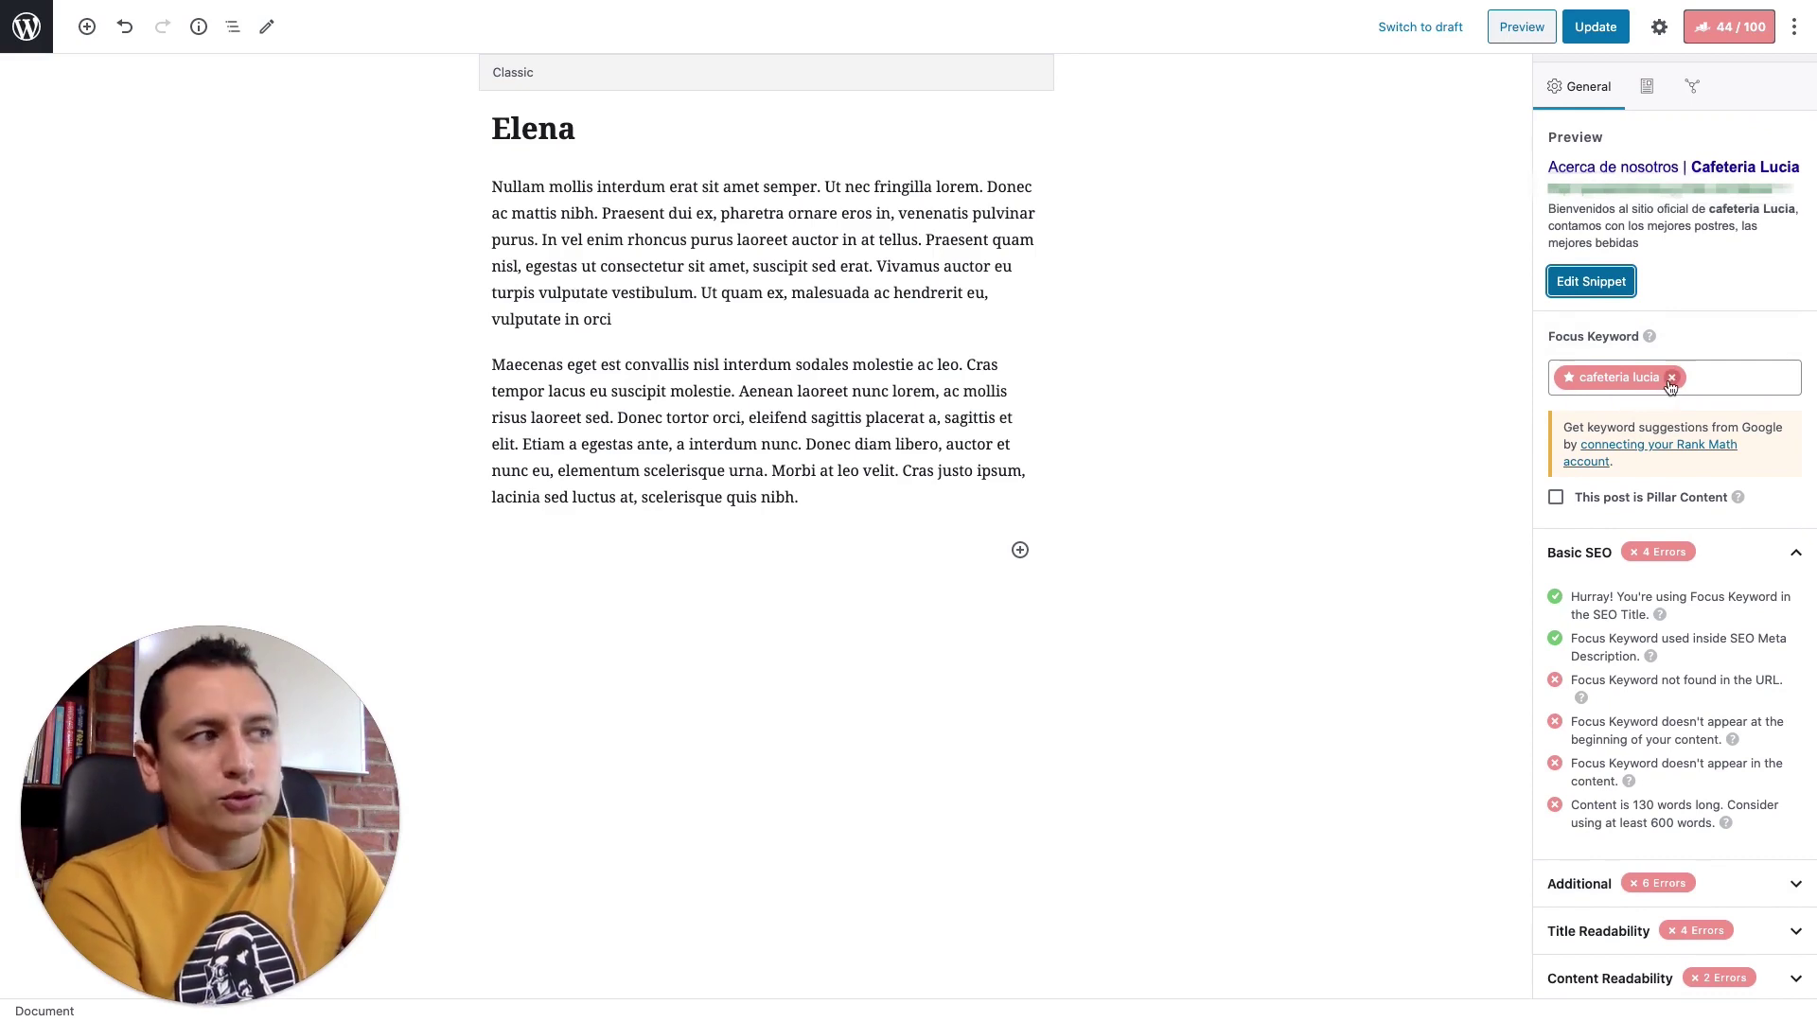
scroll(1644, 405, "up", 1)
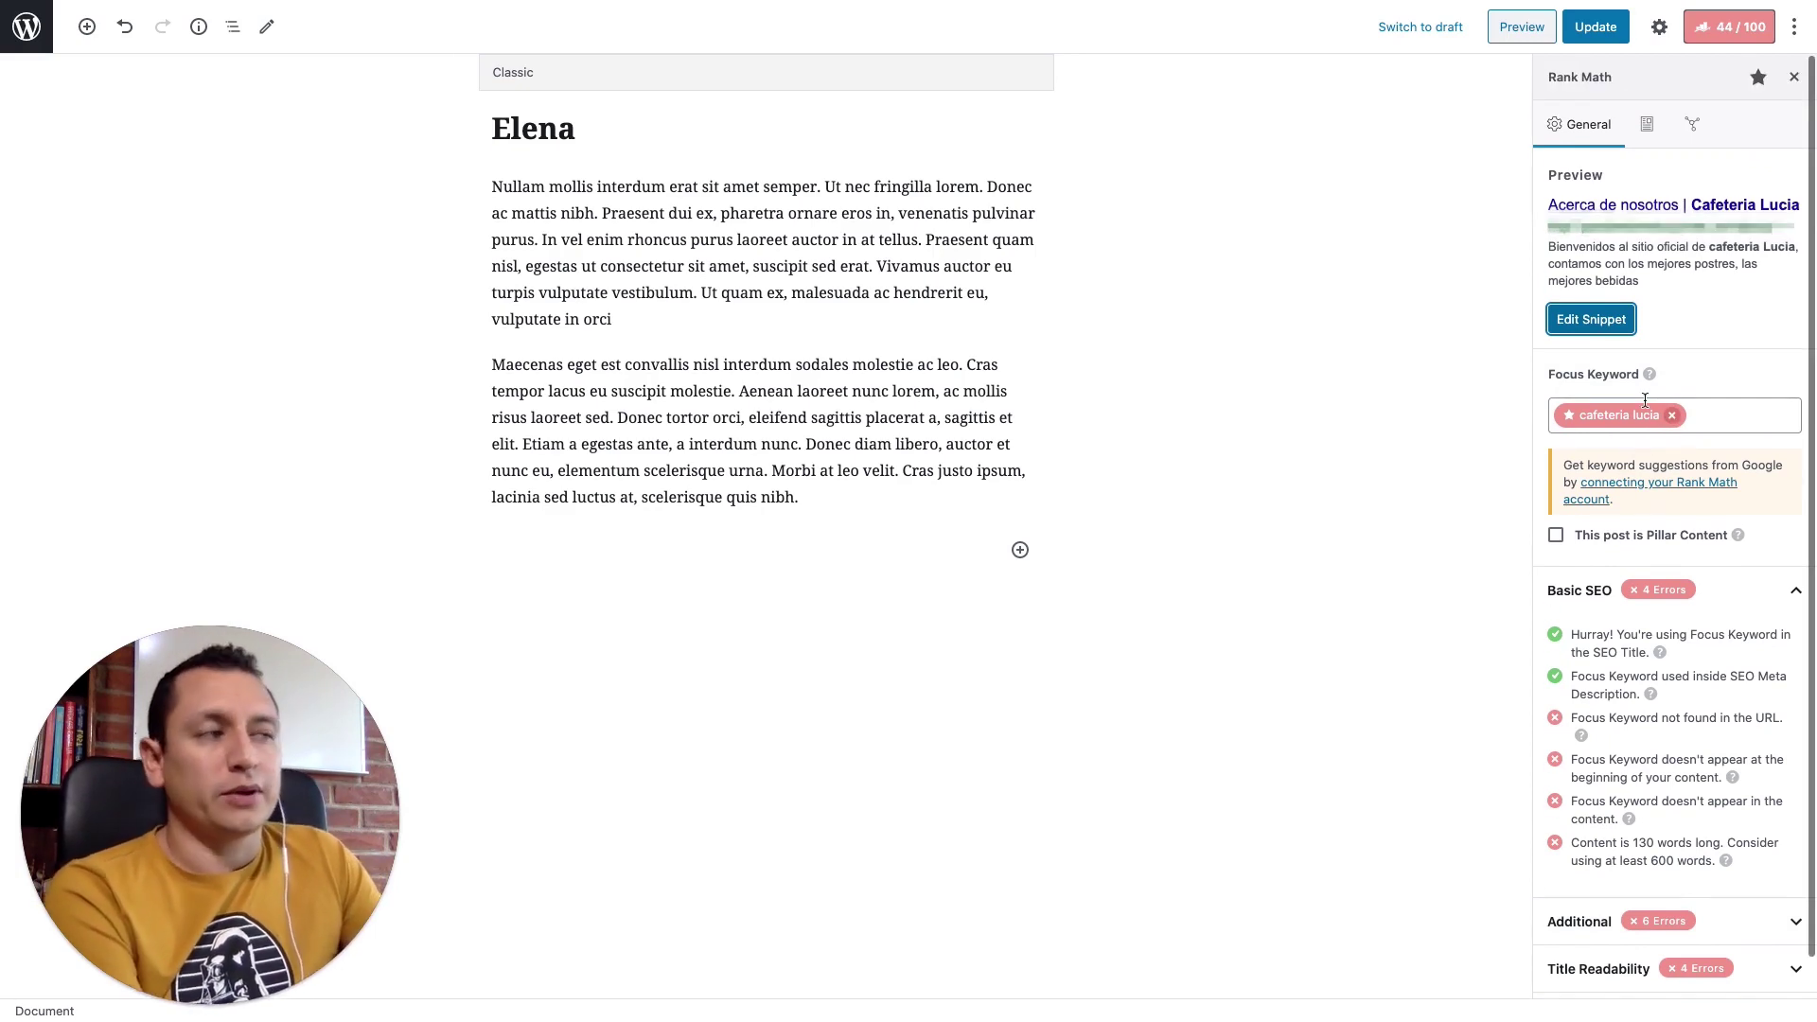
scroll(1621, 328, "down", 1)
scroll(1656, 435, "up", 1)
- Examine the title, description and image area in the snippet's Facebook preview, and close the snippet editor
left_click(1594, 322)
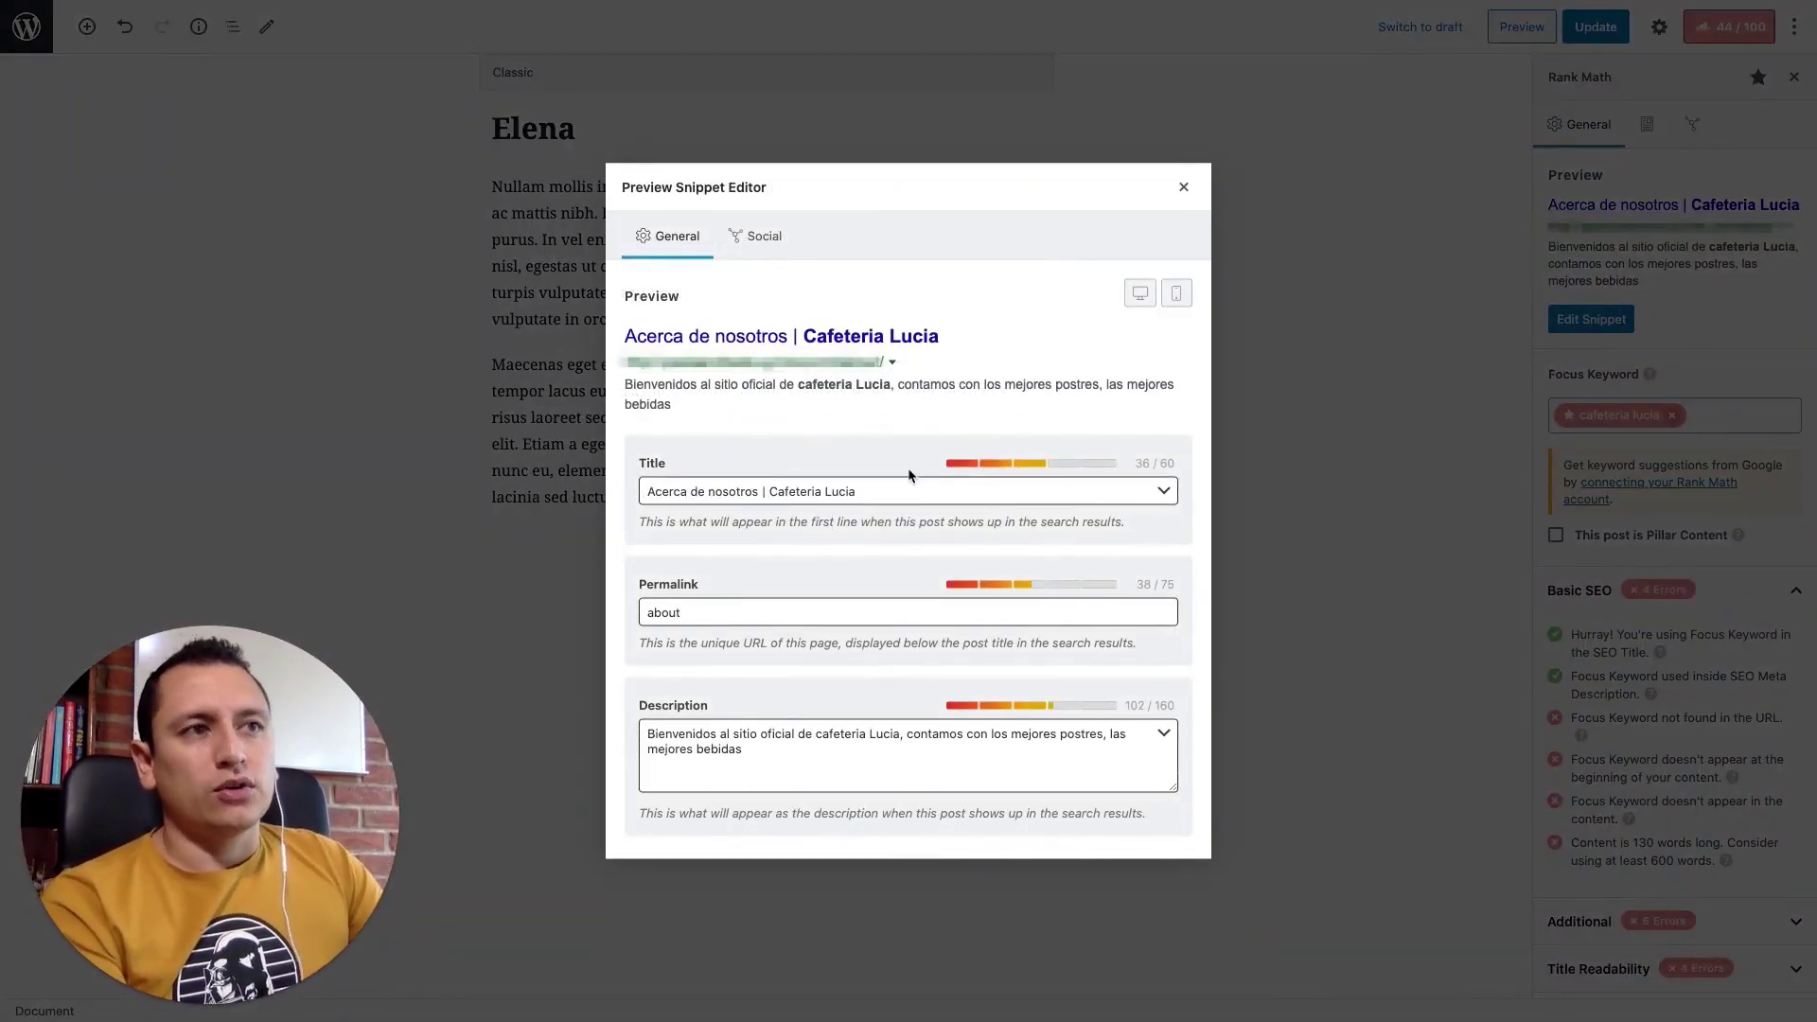
left_click(755, 237)
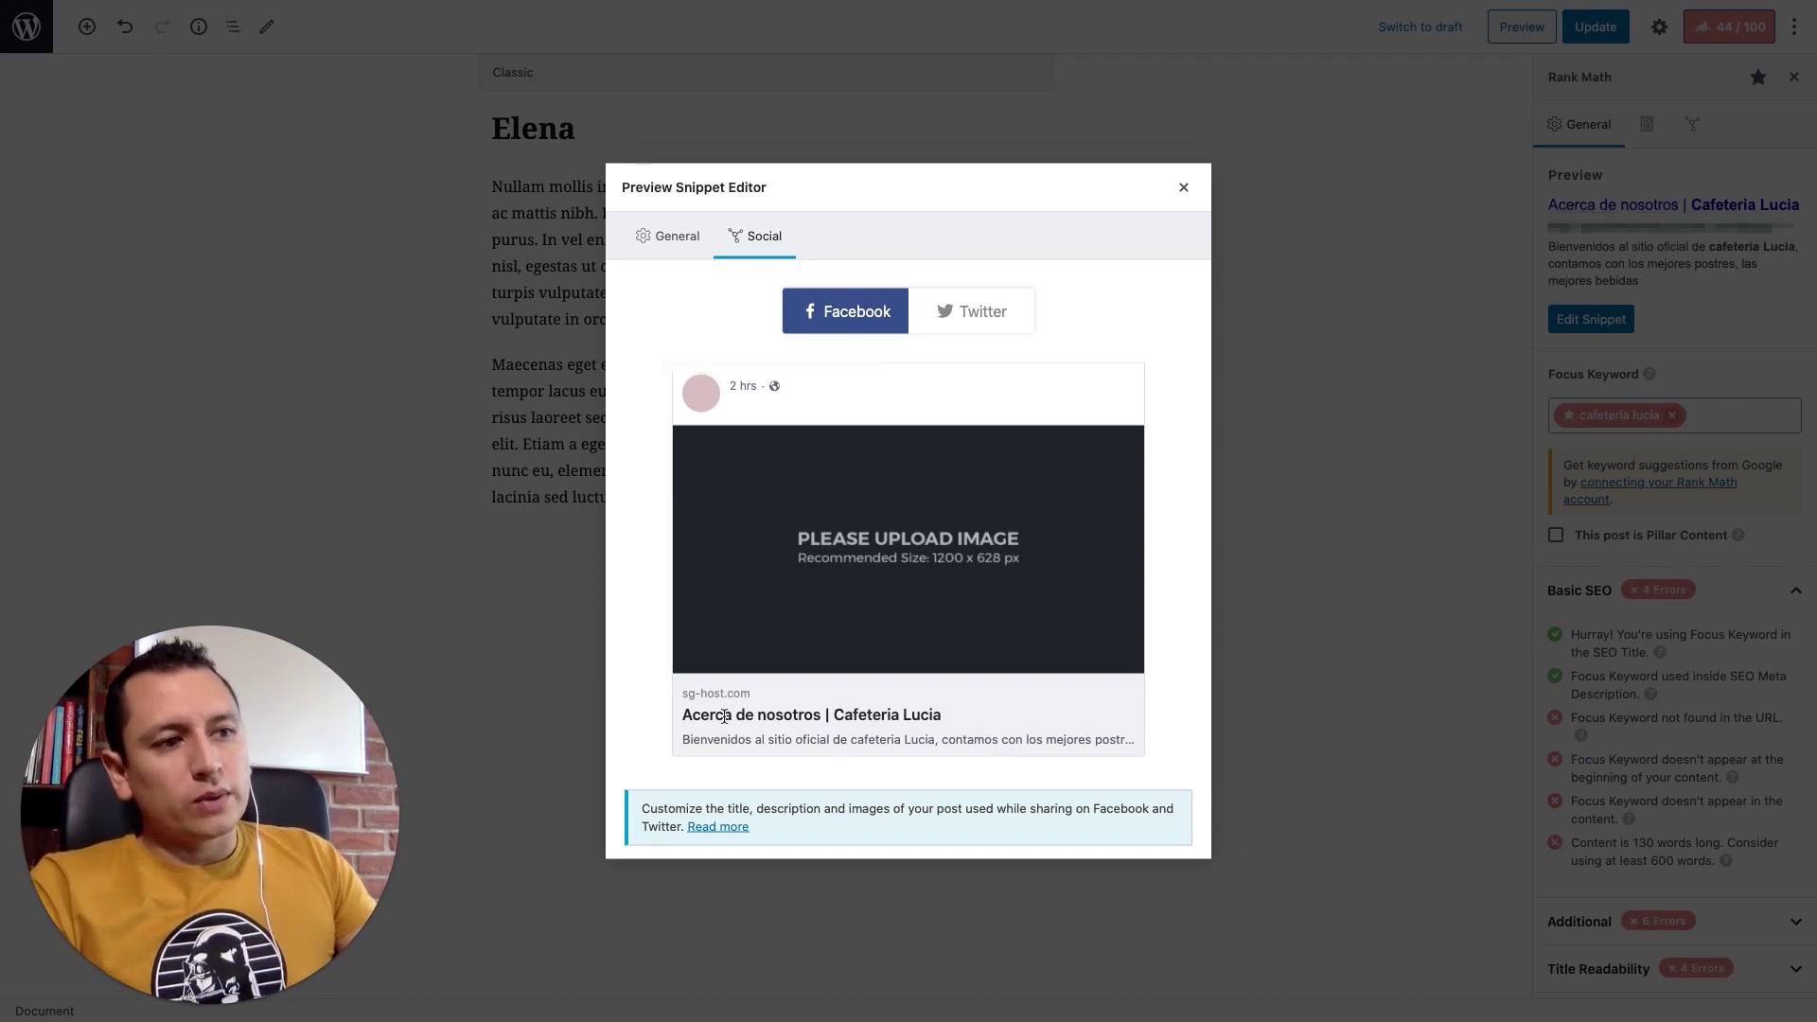
left_click_drag(684, 714, 943, 718)
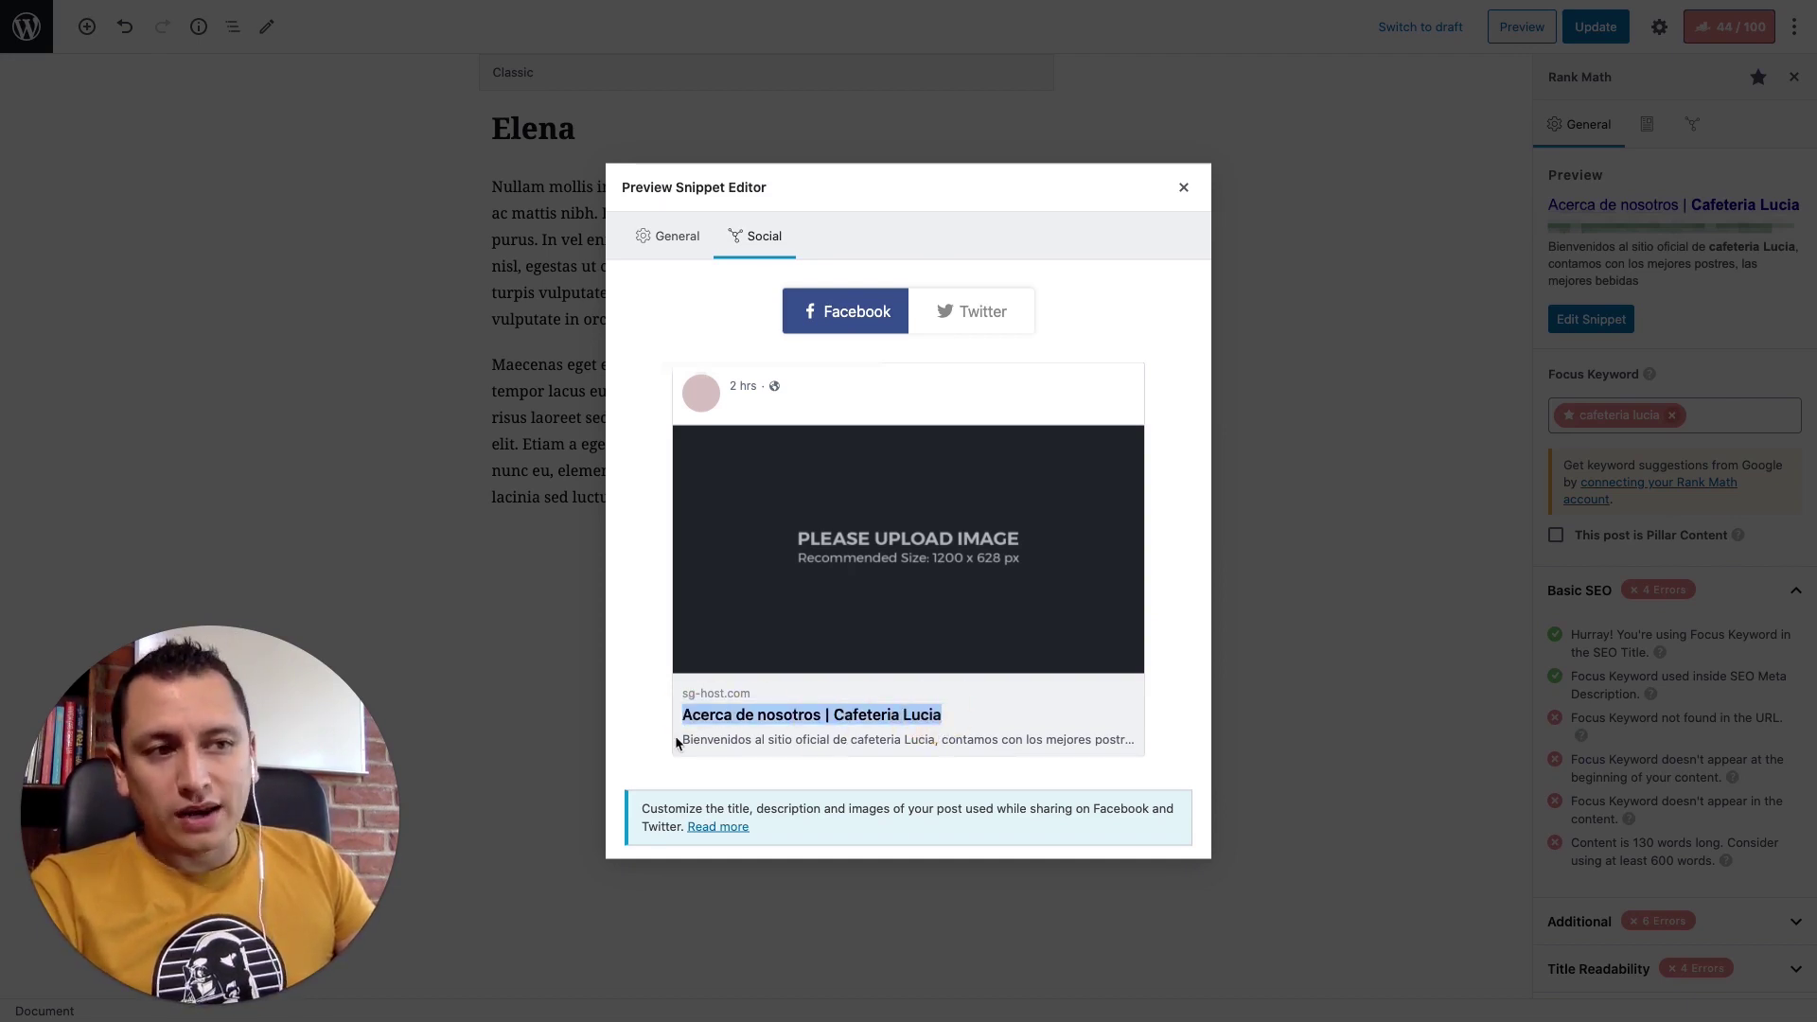
left_click_drag(682, 741, 1075, 739)
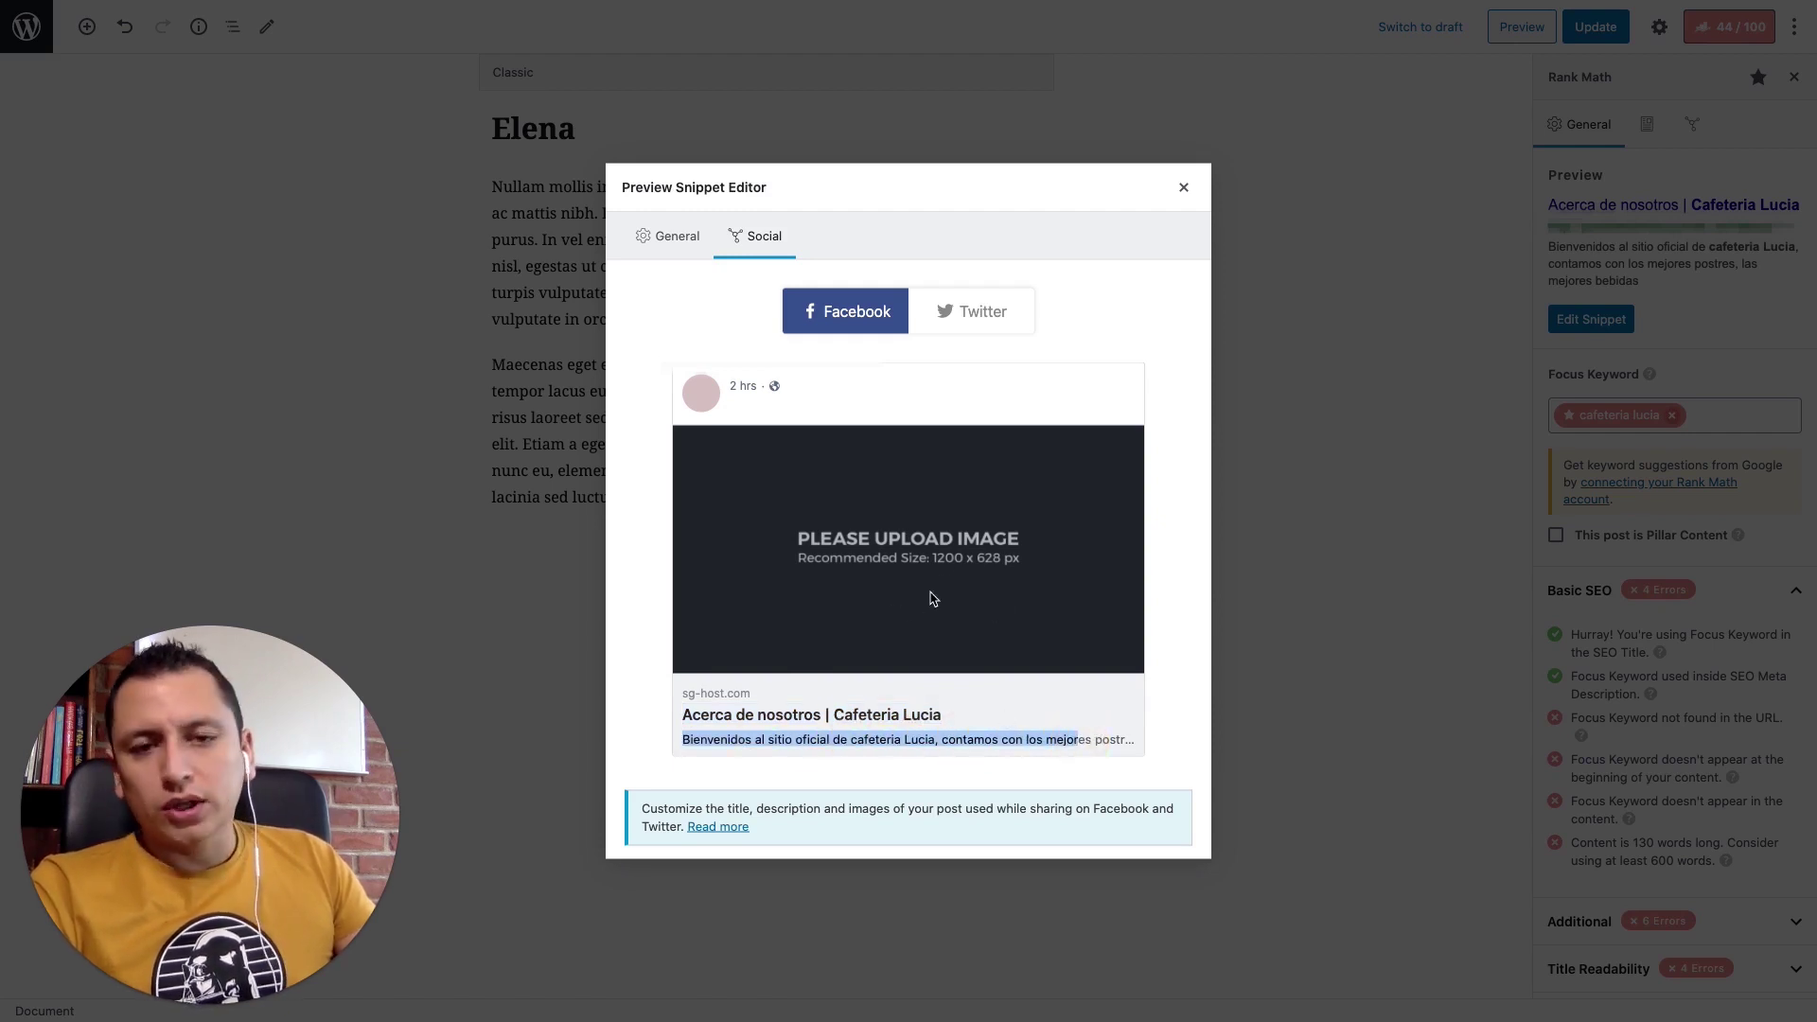
left_click(1184, 187)
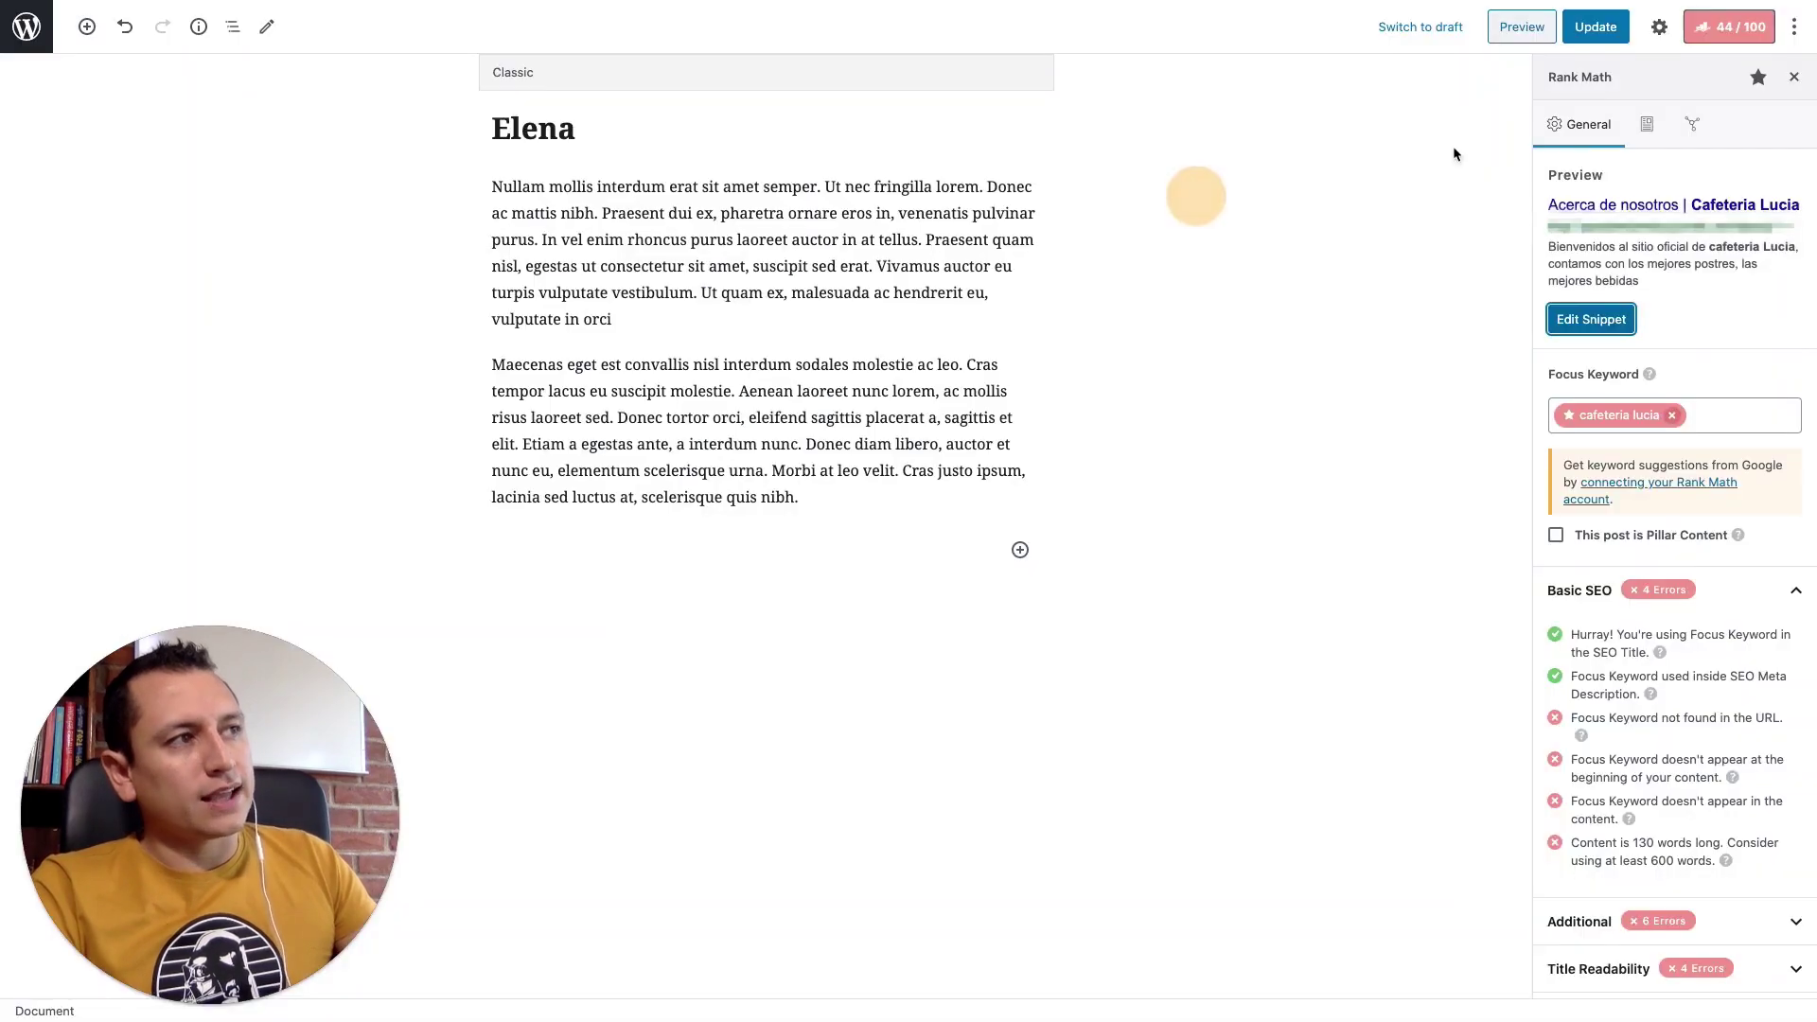
- Show the featured image setting in the page's document settings, and return to the Rank Math settings
left_click(1649, 29)
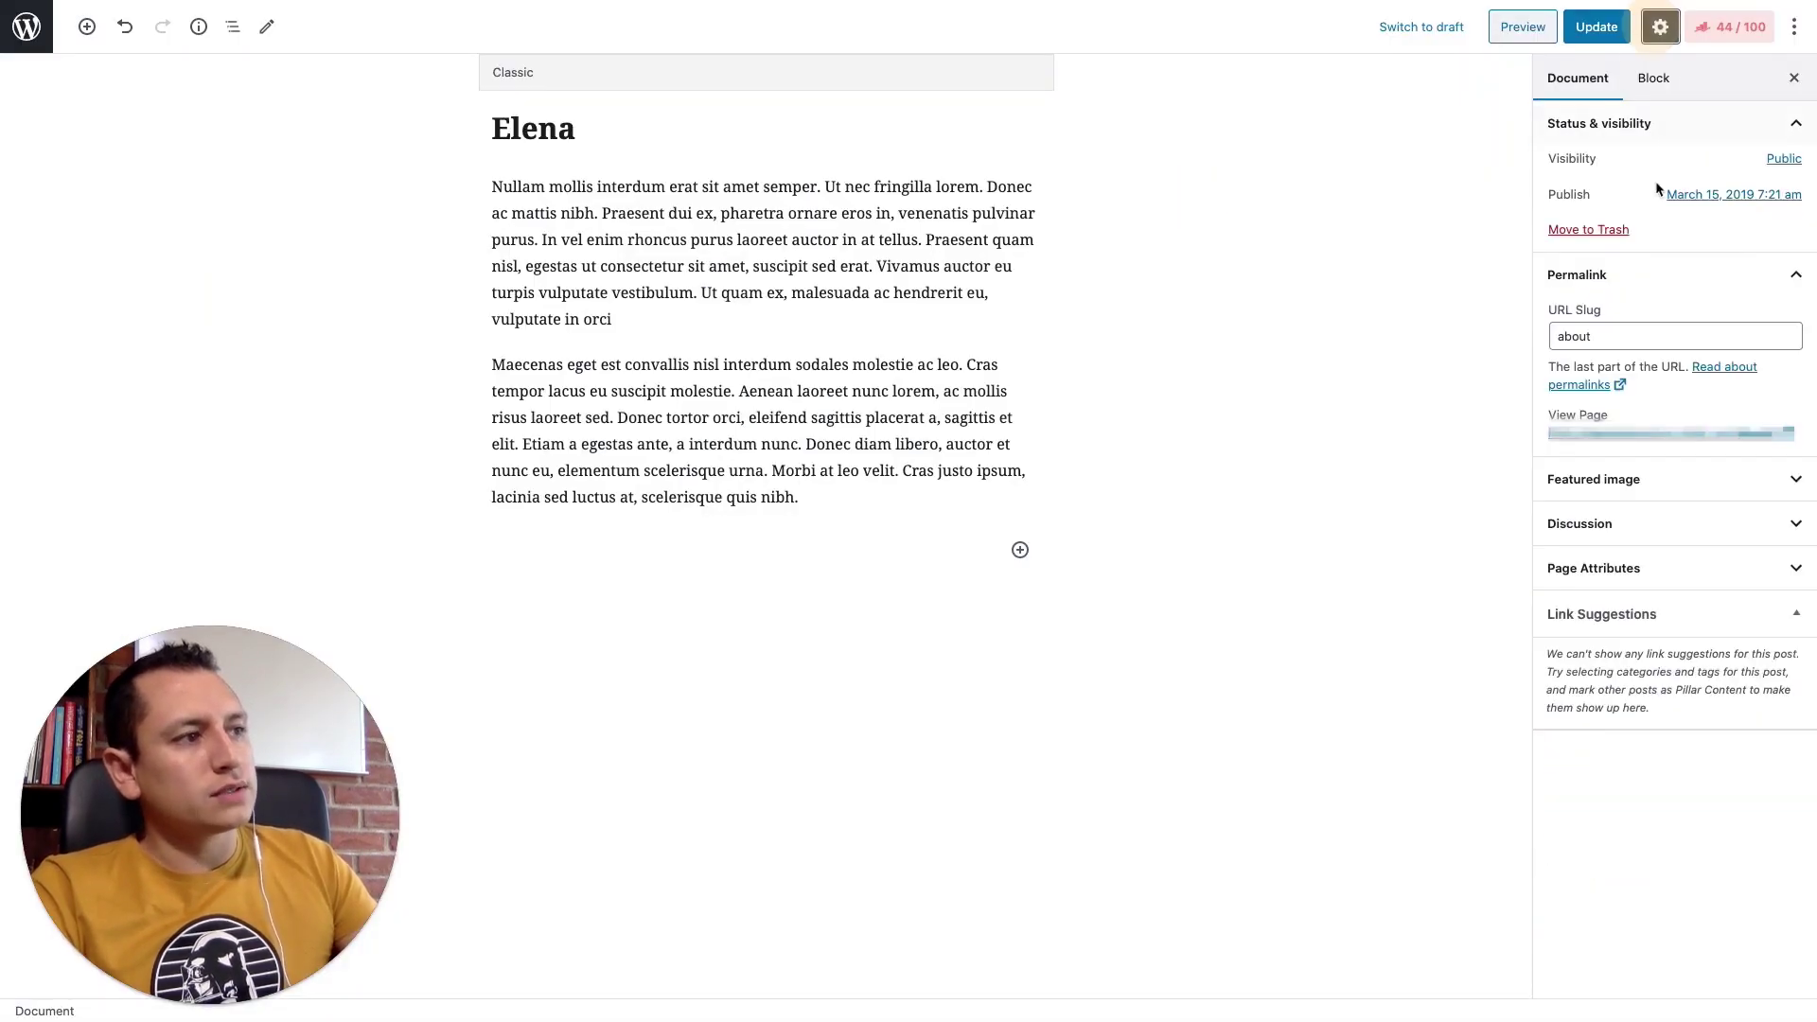
left_click(1624, 485)
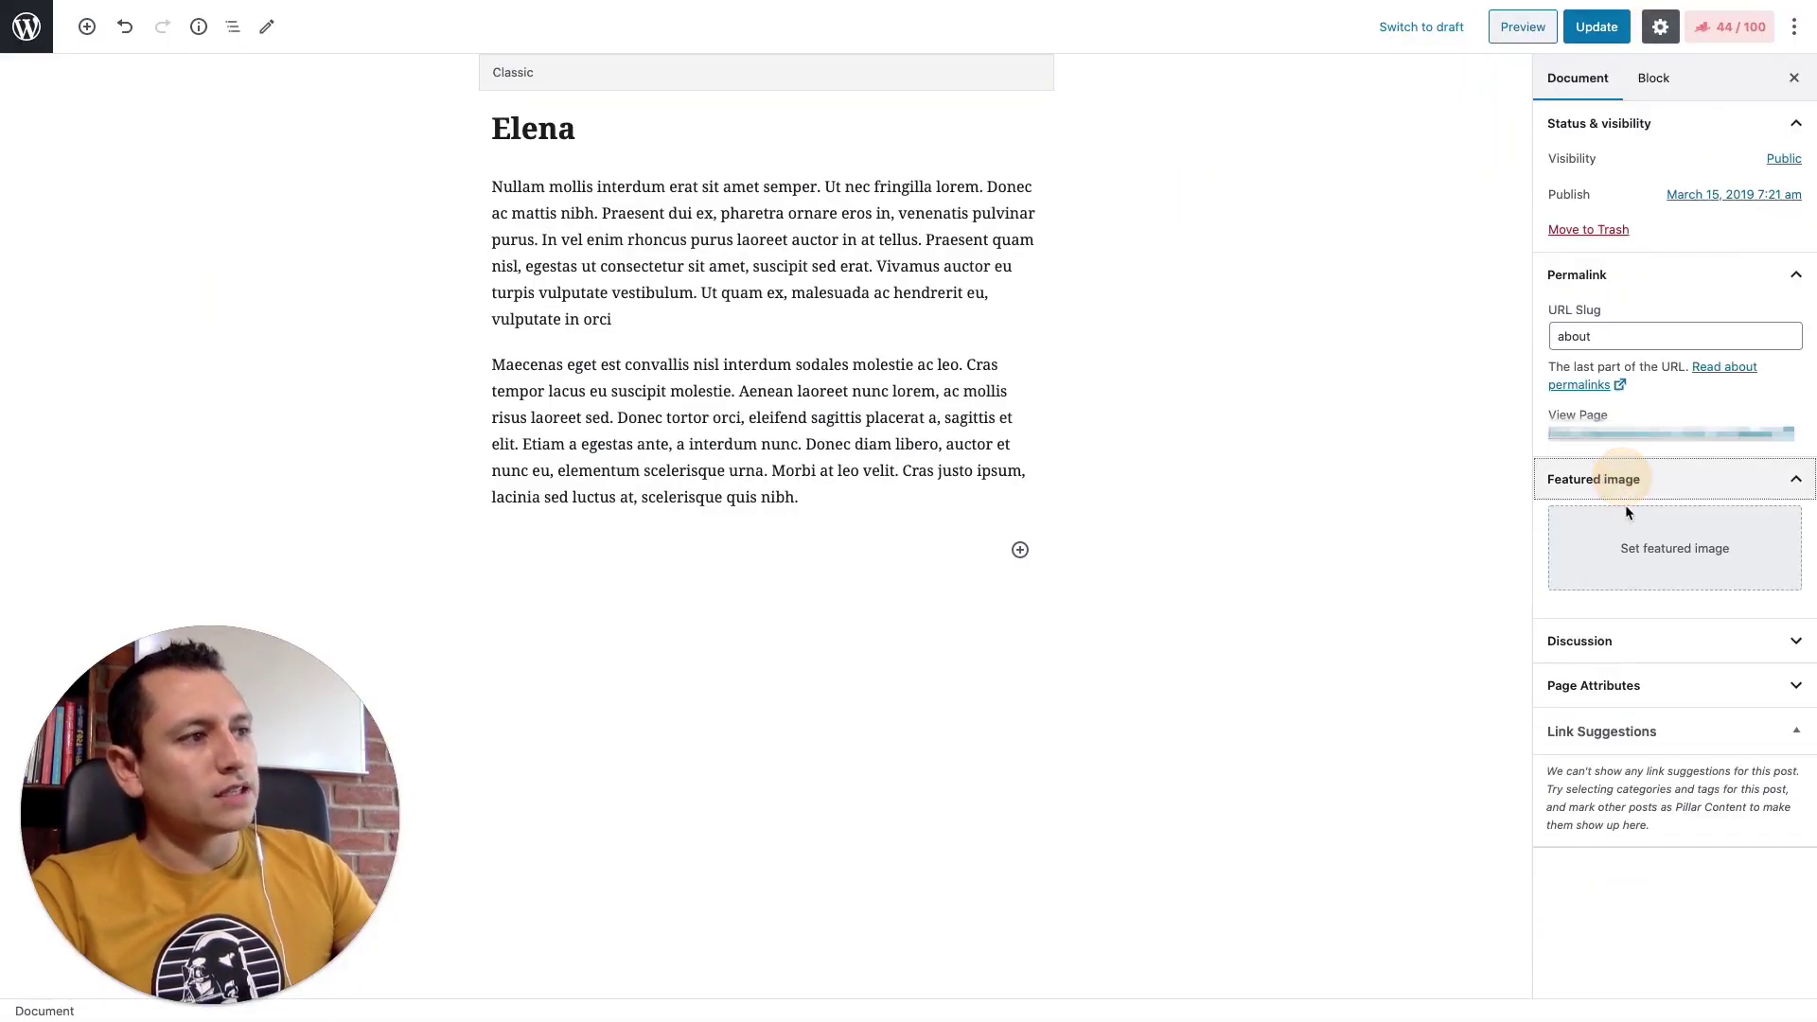
left_click(1729, 26)
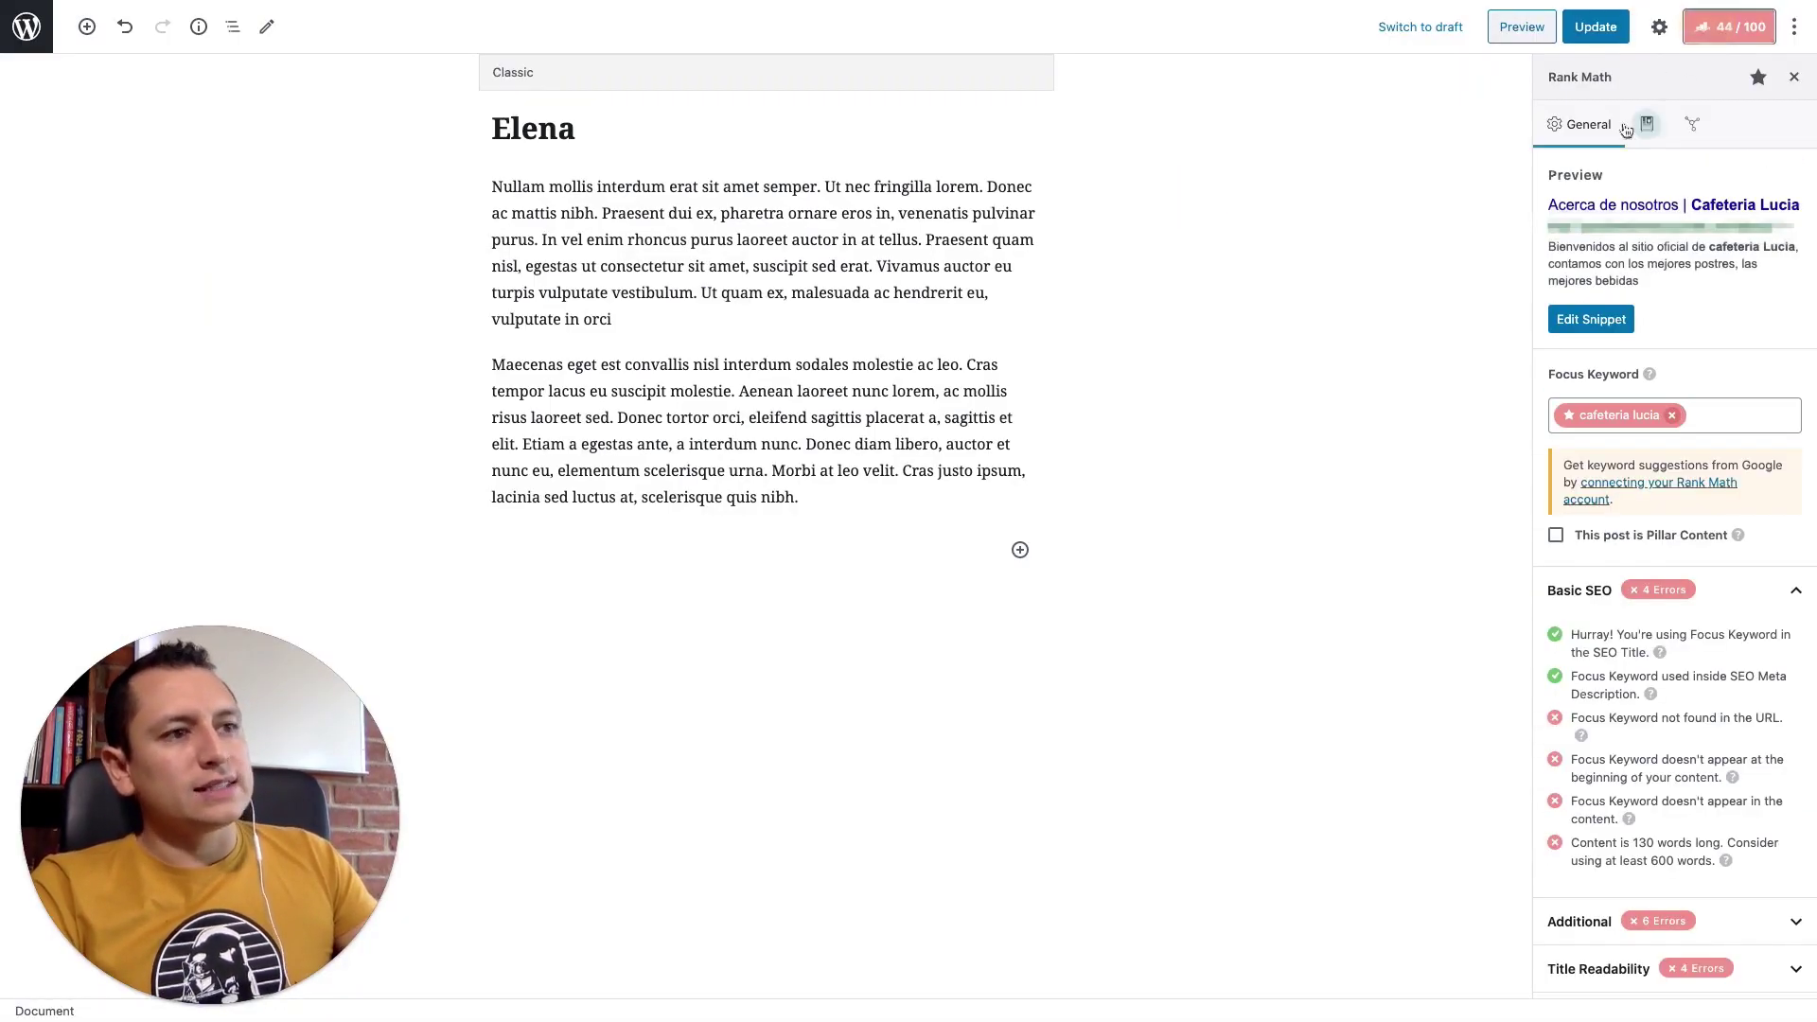
- Reopen the snippet's social preview and compare the Twitter card with the Facebook one
left_click(1595, 319)
left_click(773, 250)
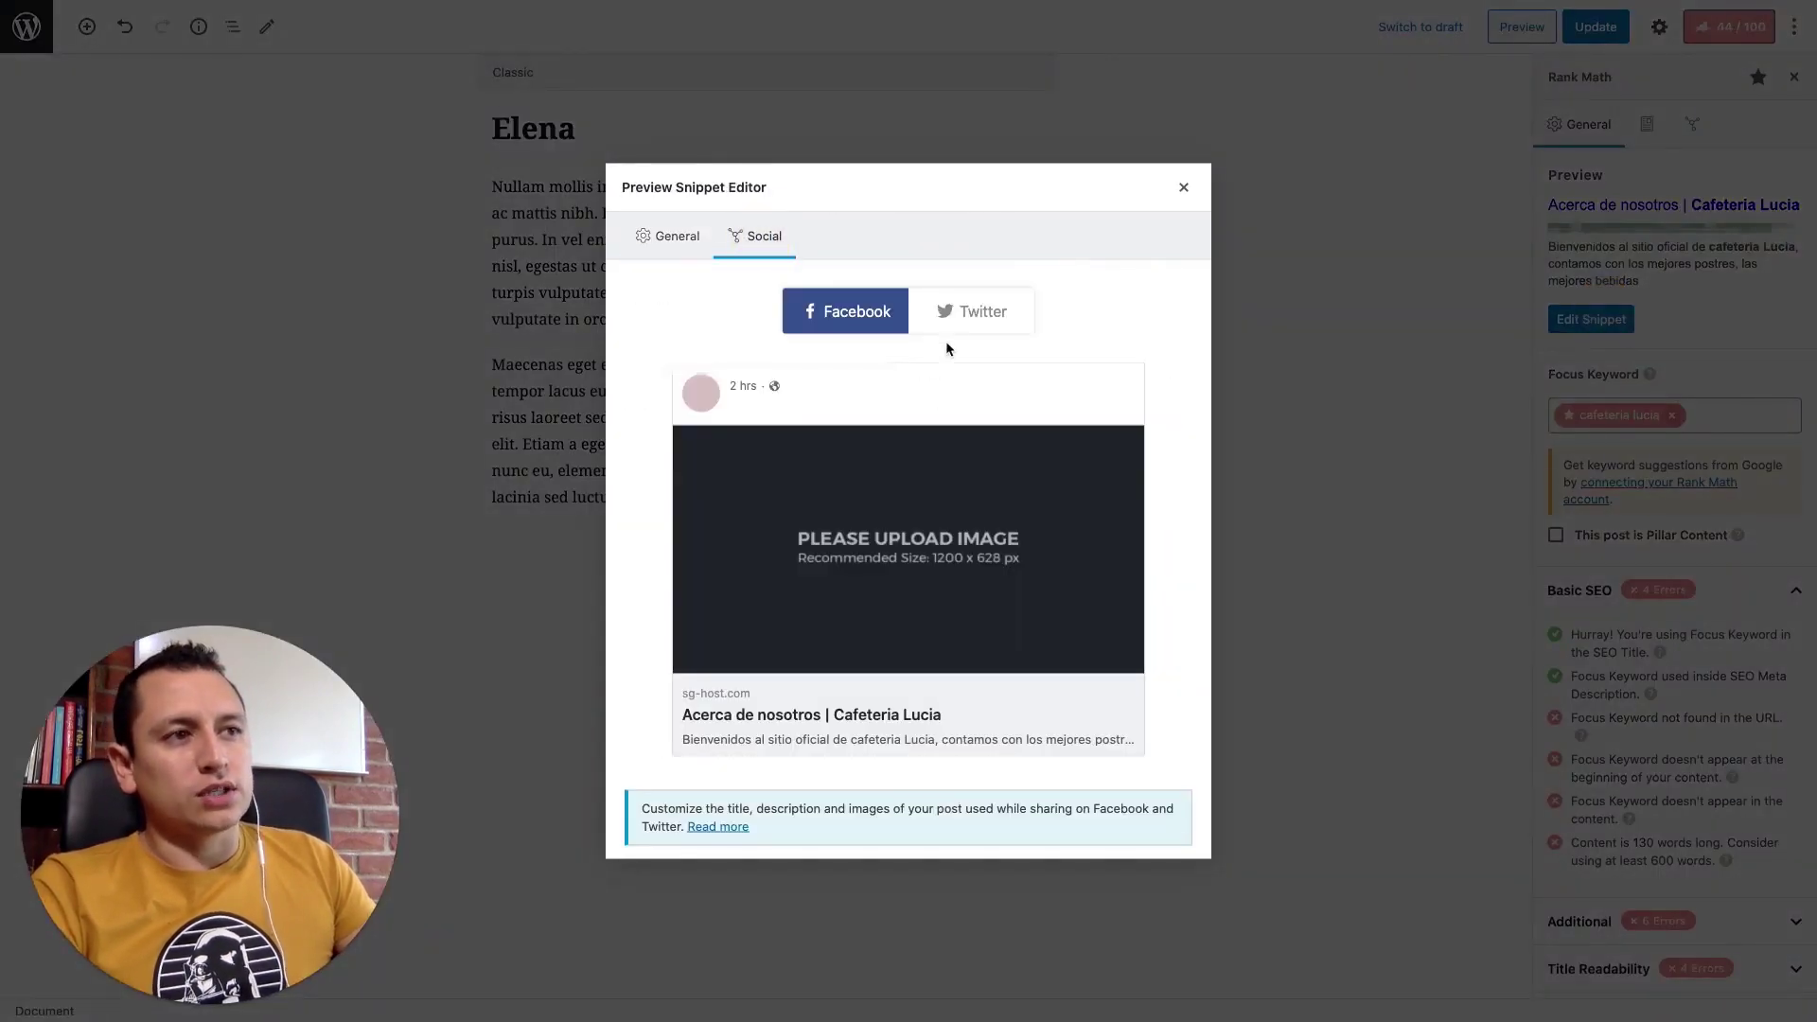
left_click(970, 319)
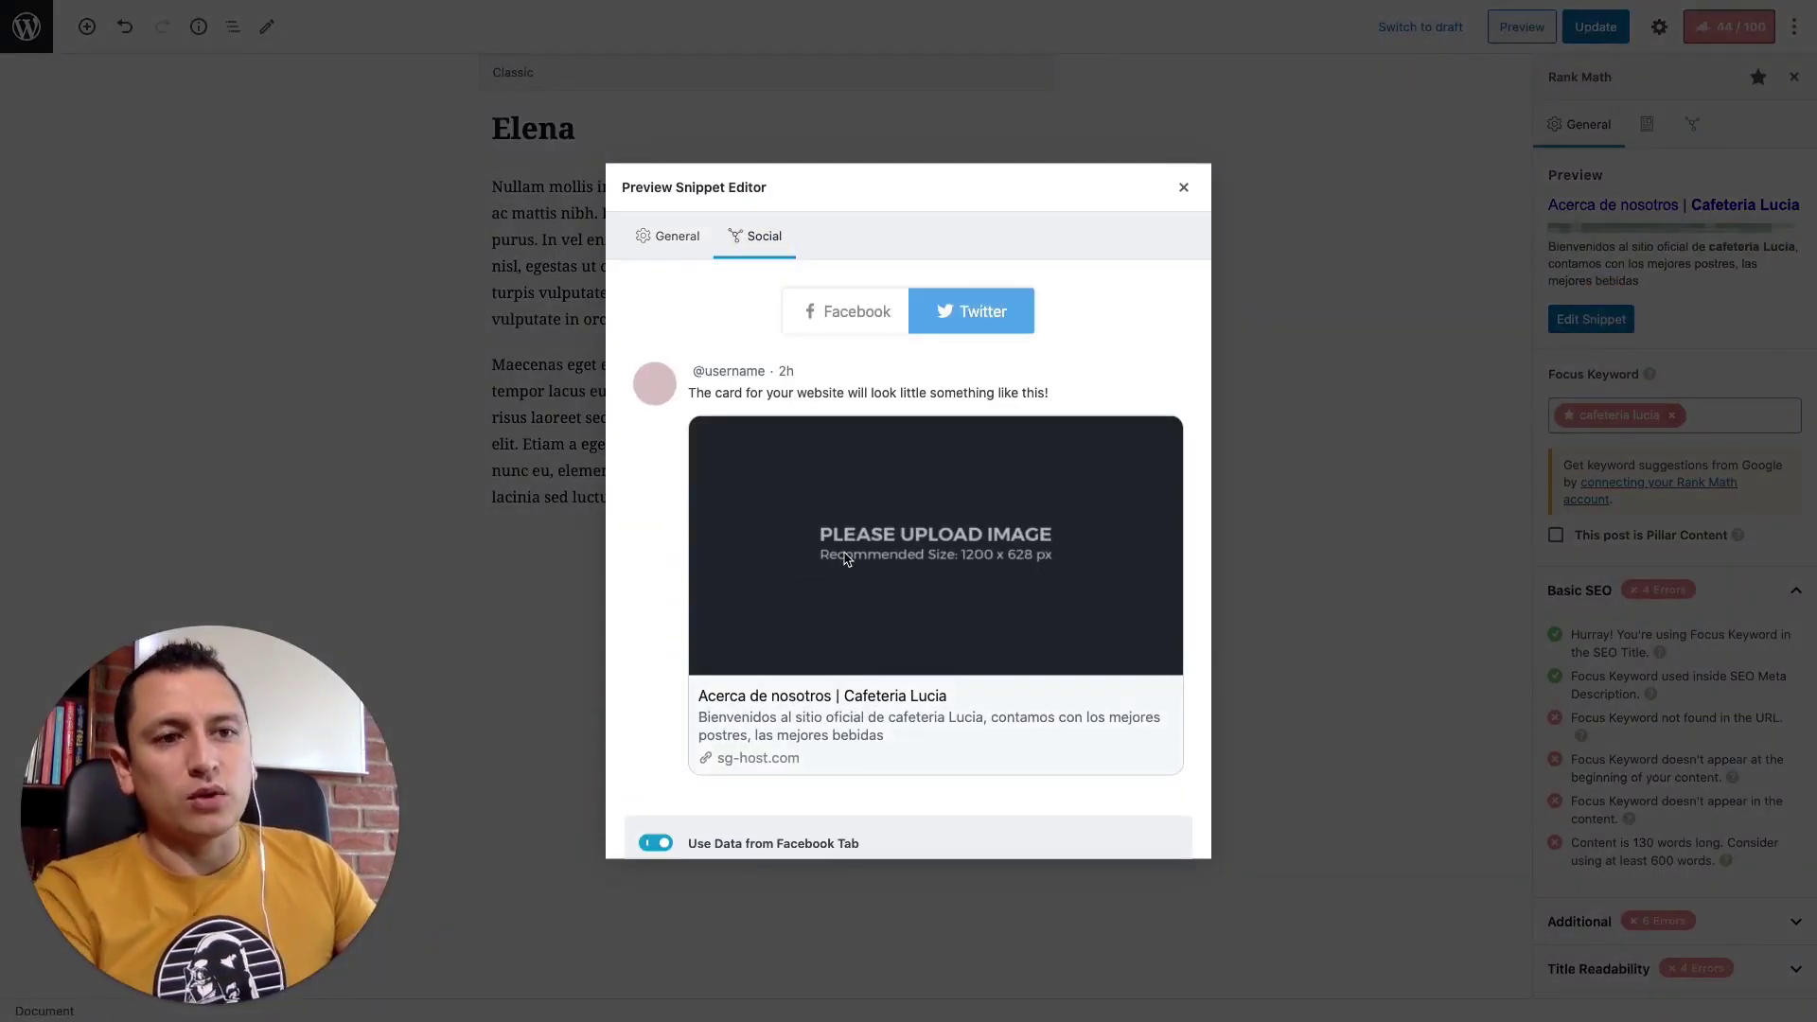
scroll(763, 621, "down", 3)
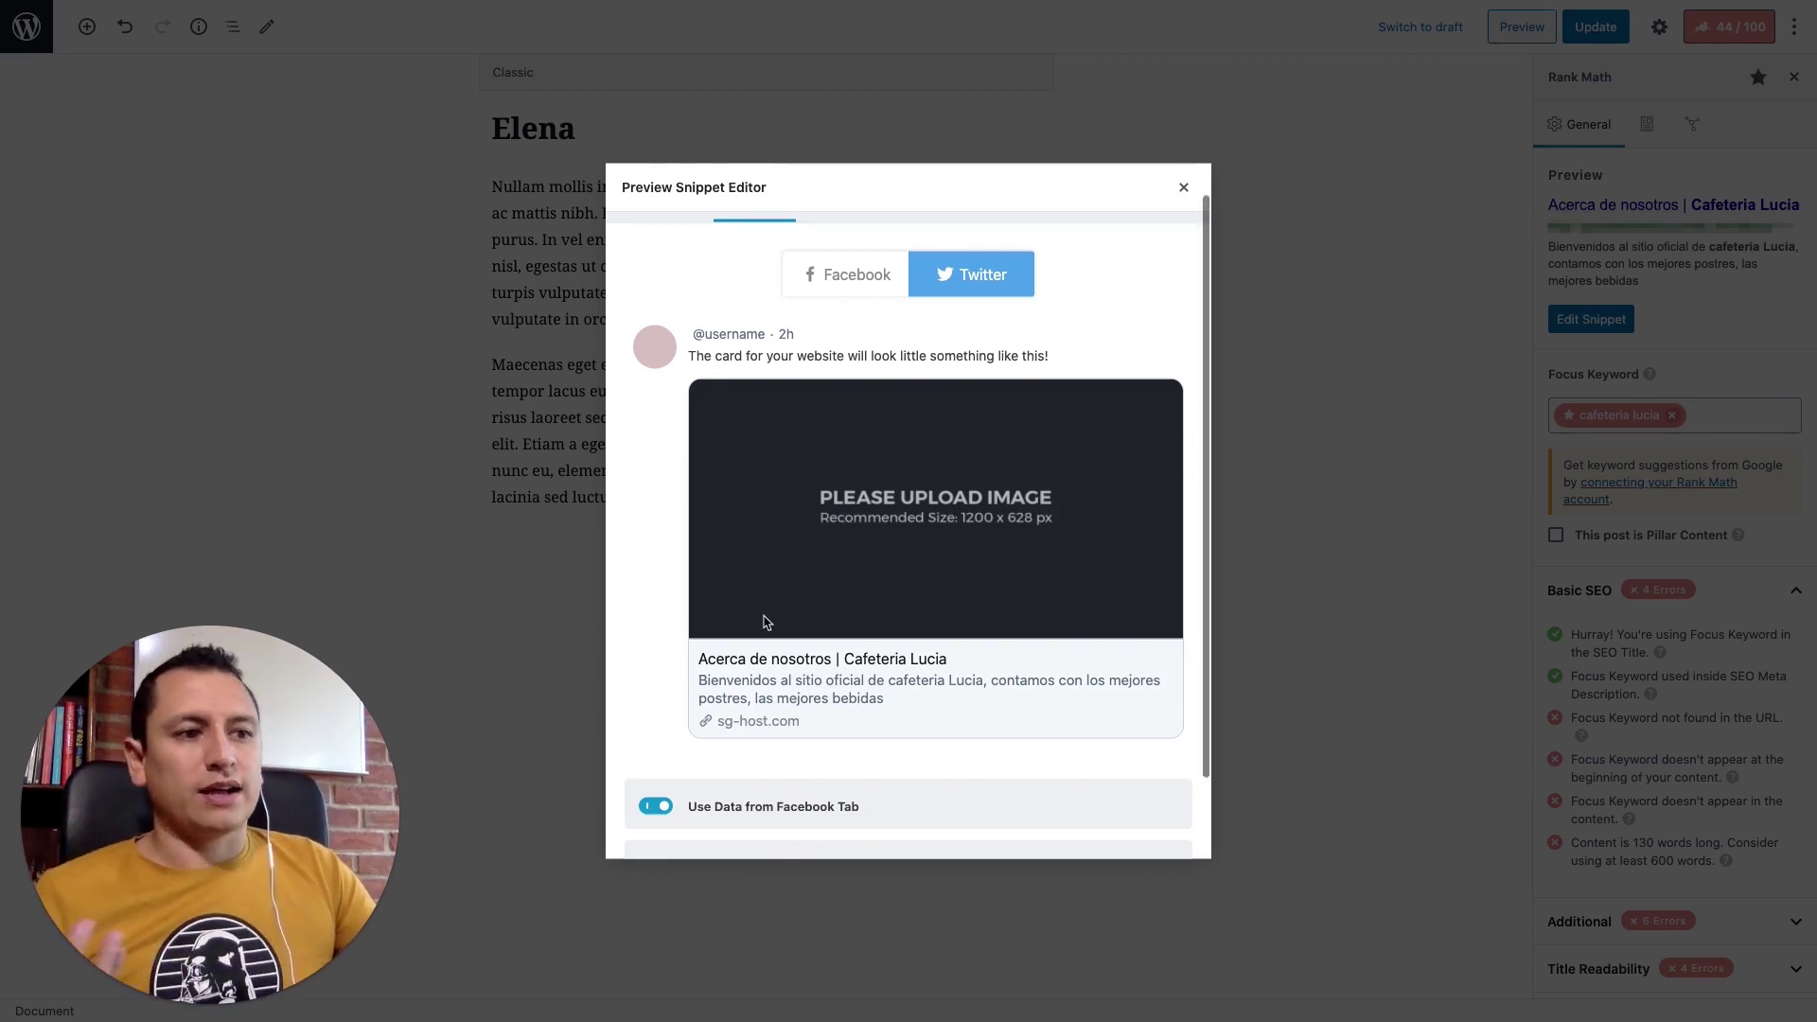
scroll(820, 511, "up", 3)
left_click(847, 312)
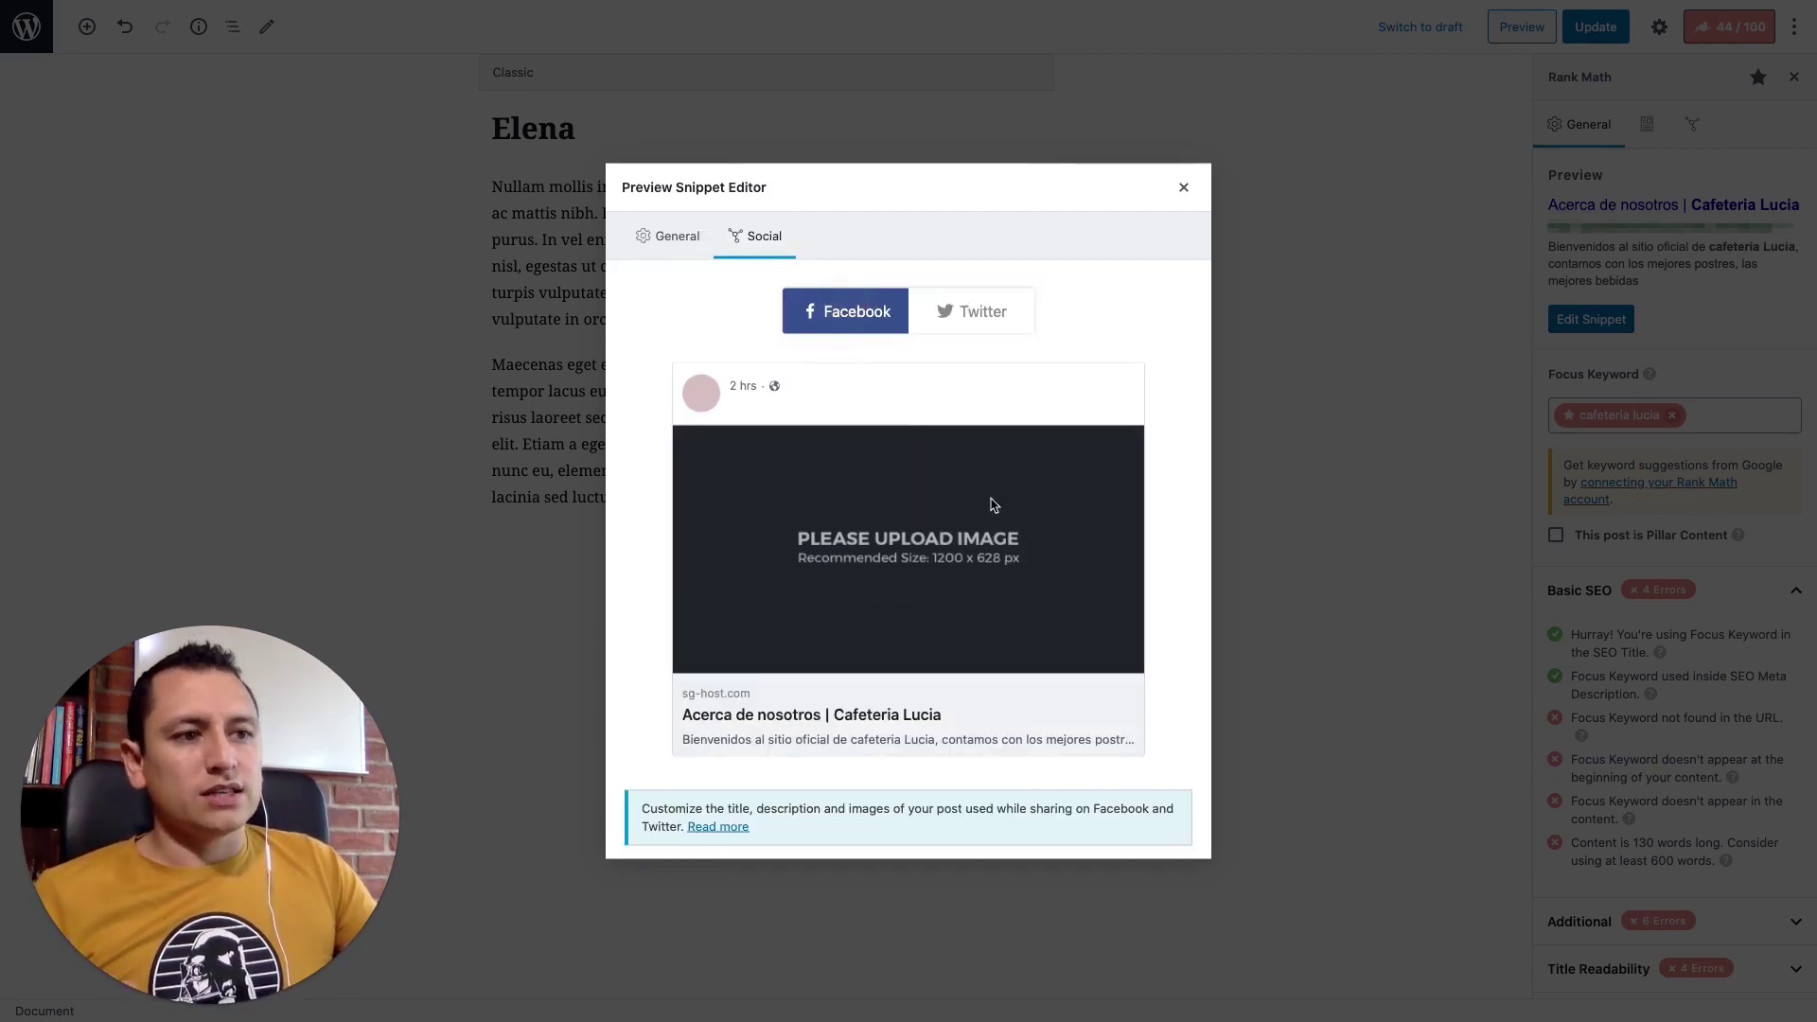
- Examine the image, title and description options for Facebook sharing, and close the snippet editor
scroll(949, 583, "down", 3)
scroll(953, 574, "down", 2)
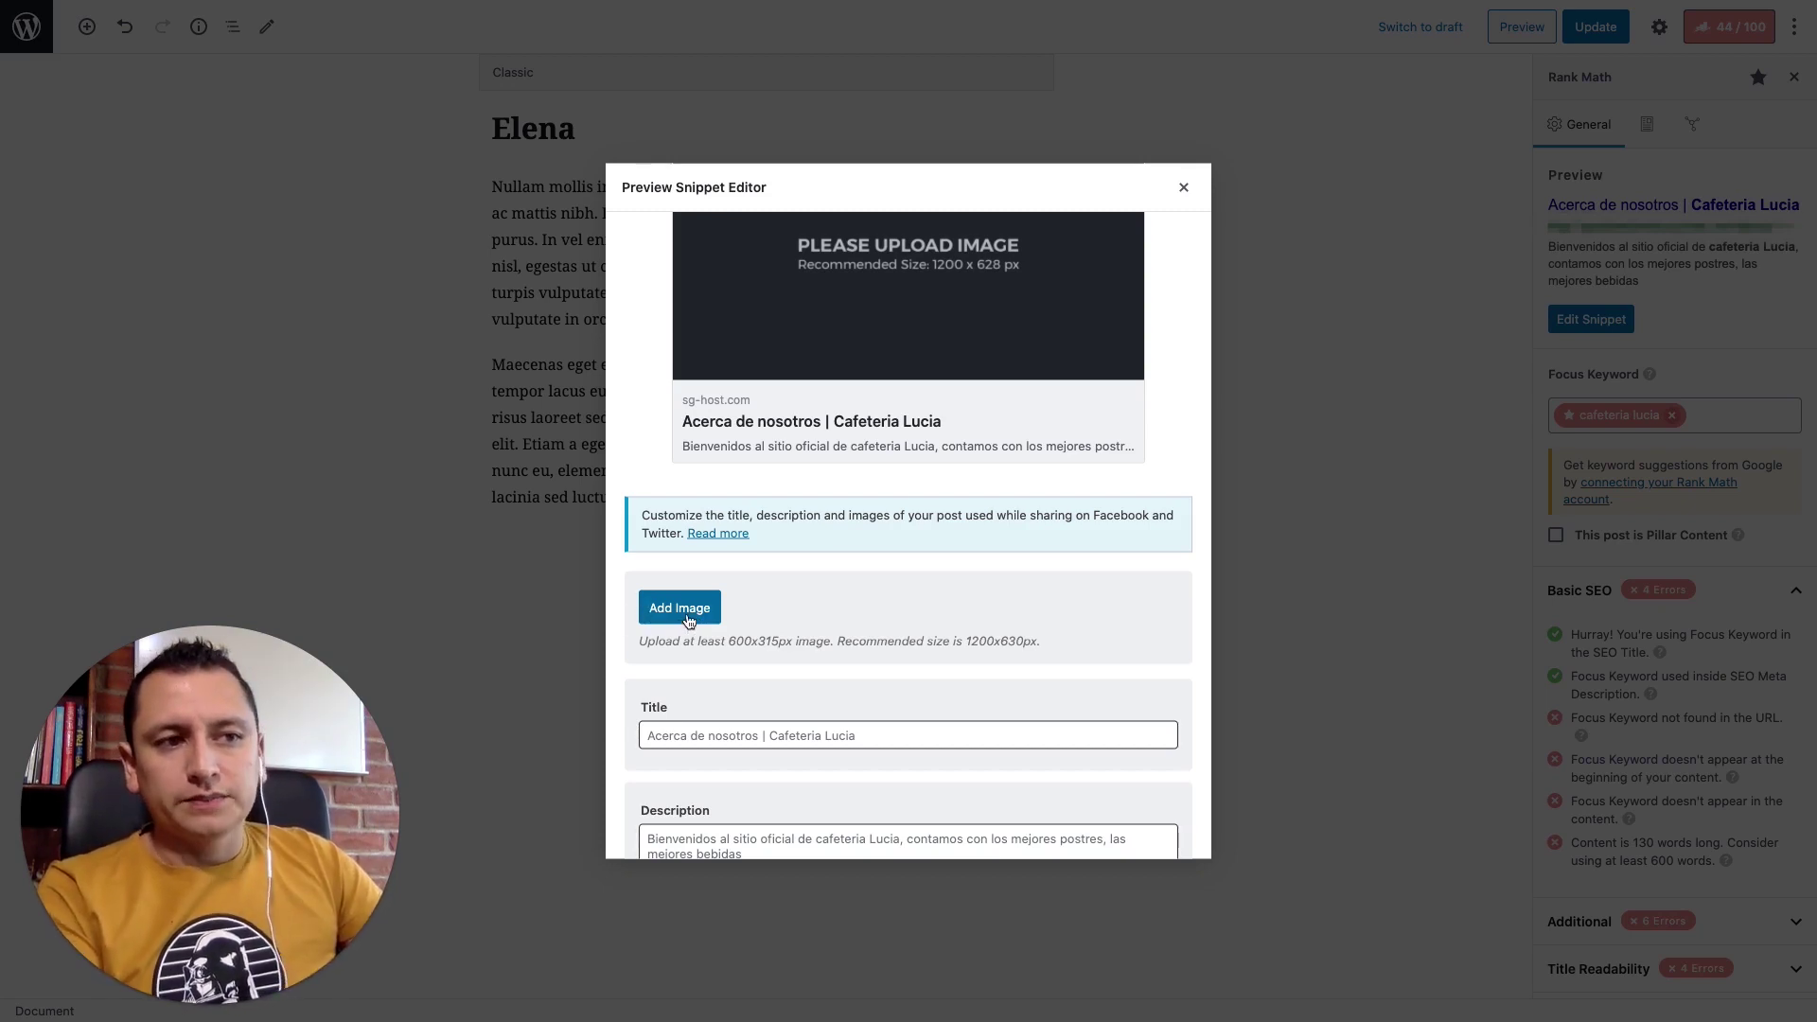
scroll(688, 619, "down", 3)
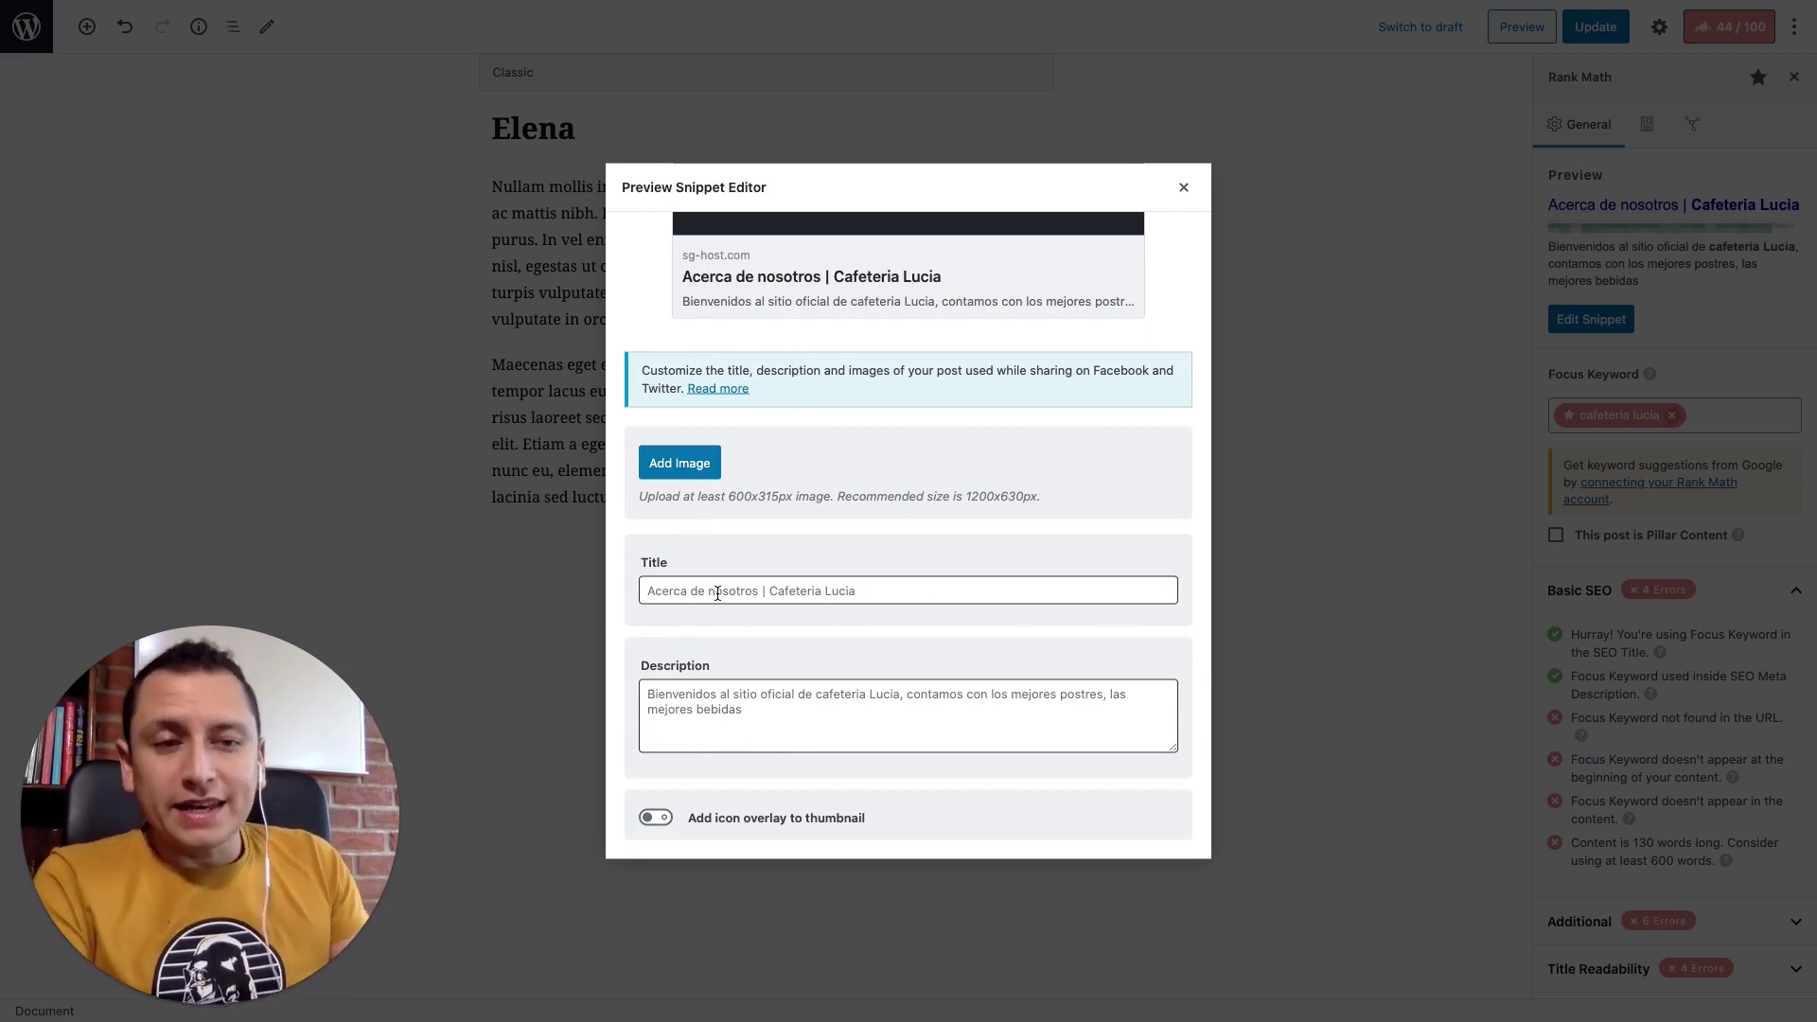
left_click(721, 593)
left_click(737, 705)
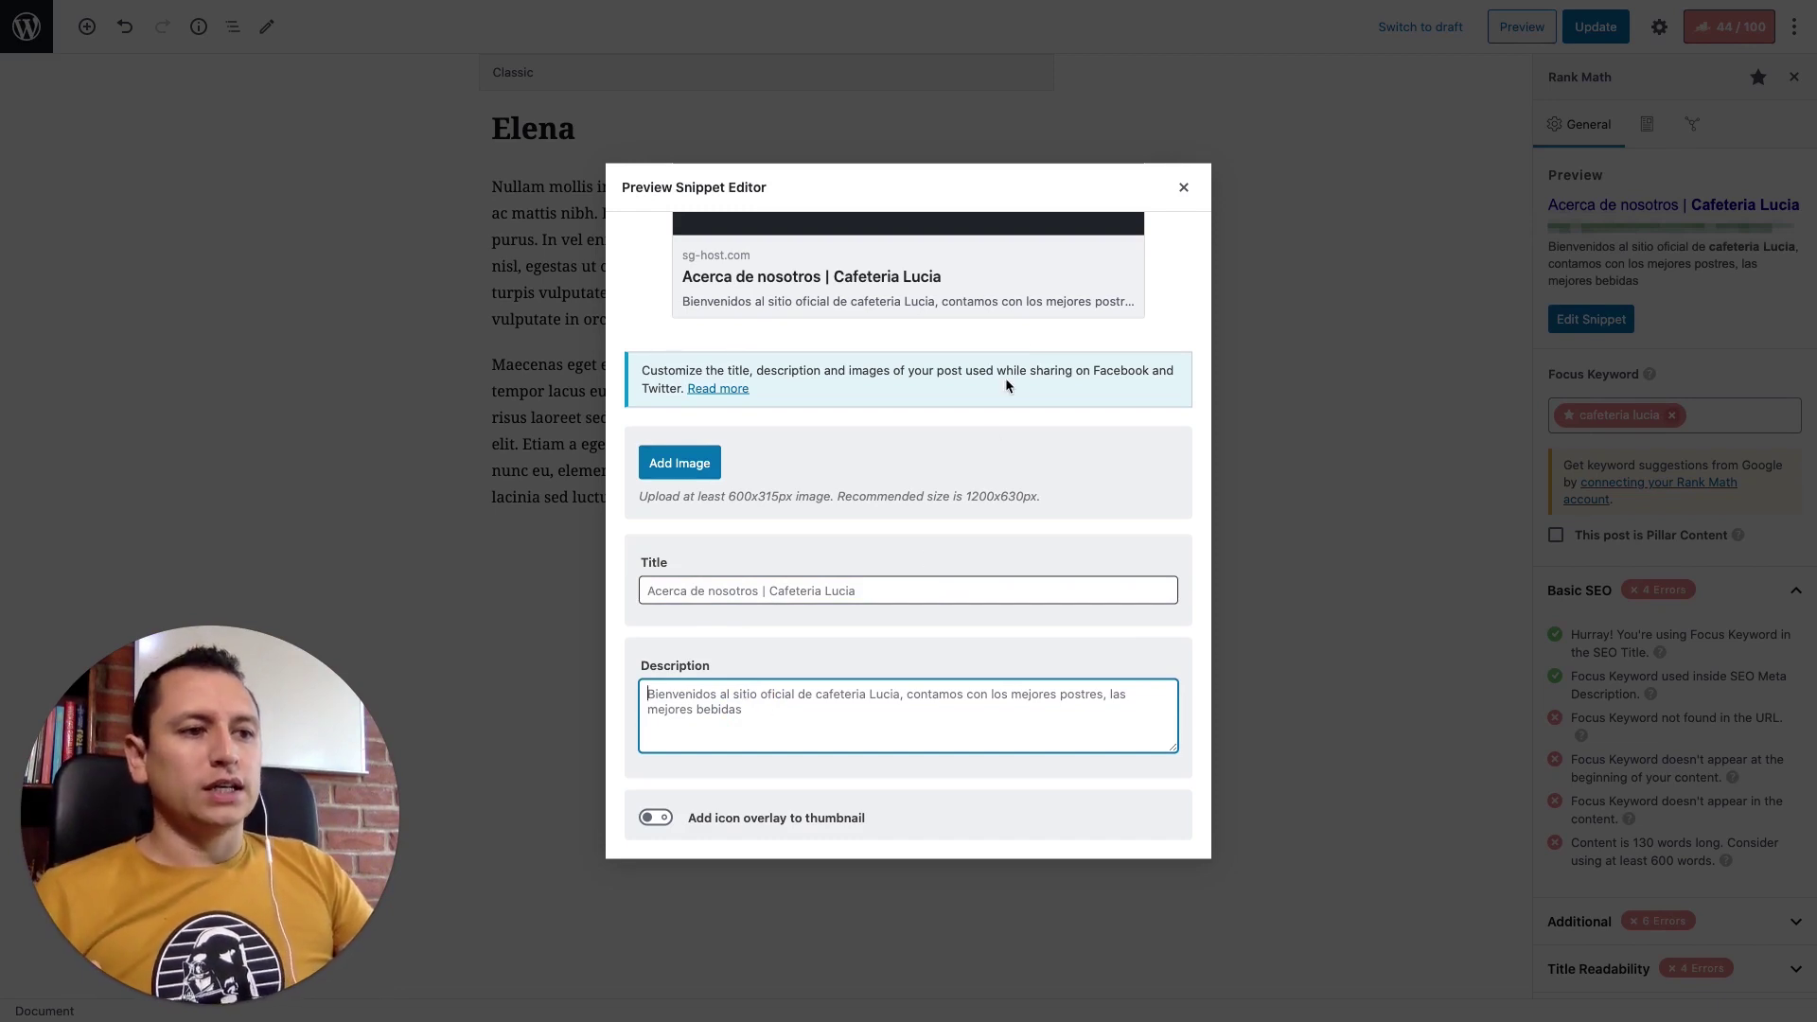
left_click(1183, 186)
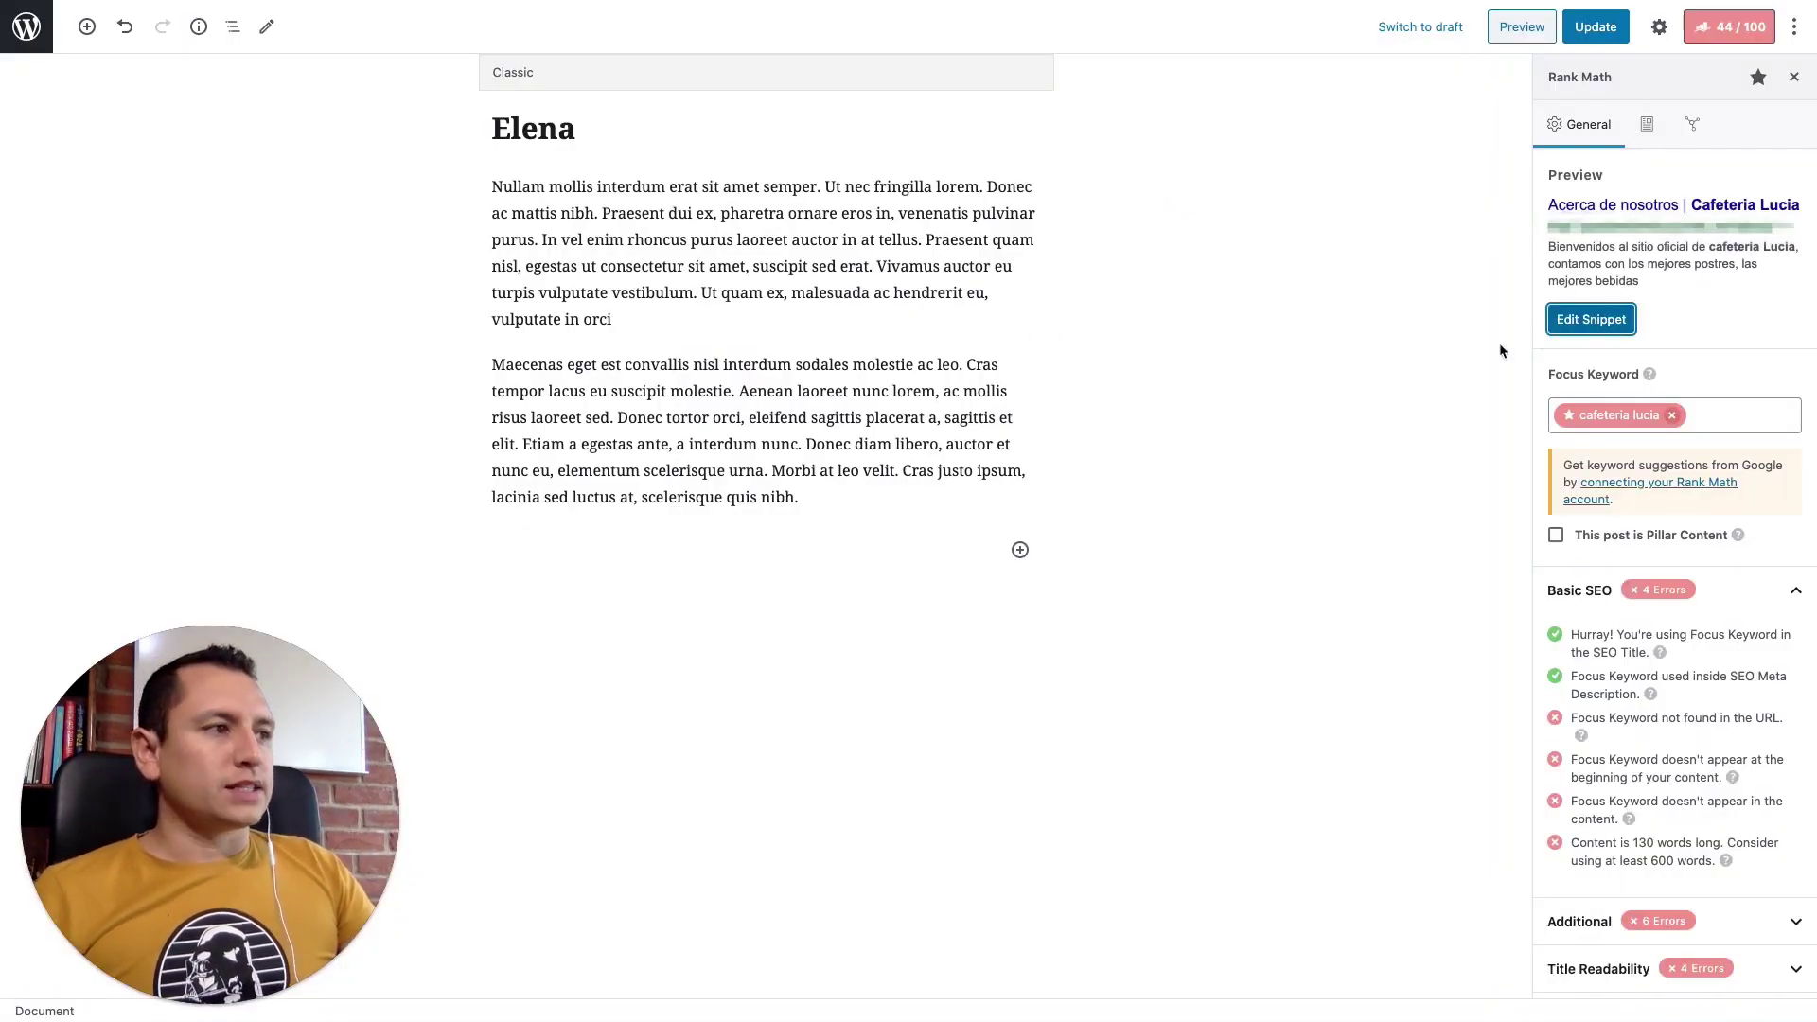
- Look through the page's schema settings and its social and general snippet previews, and close the snippet editor
left_click(1647, 122)
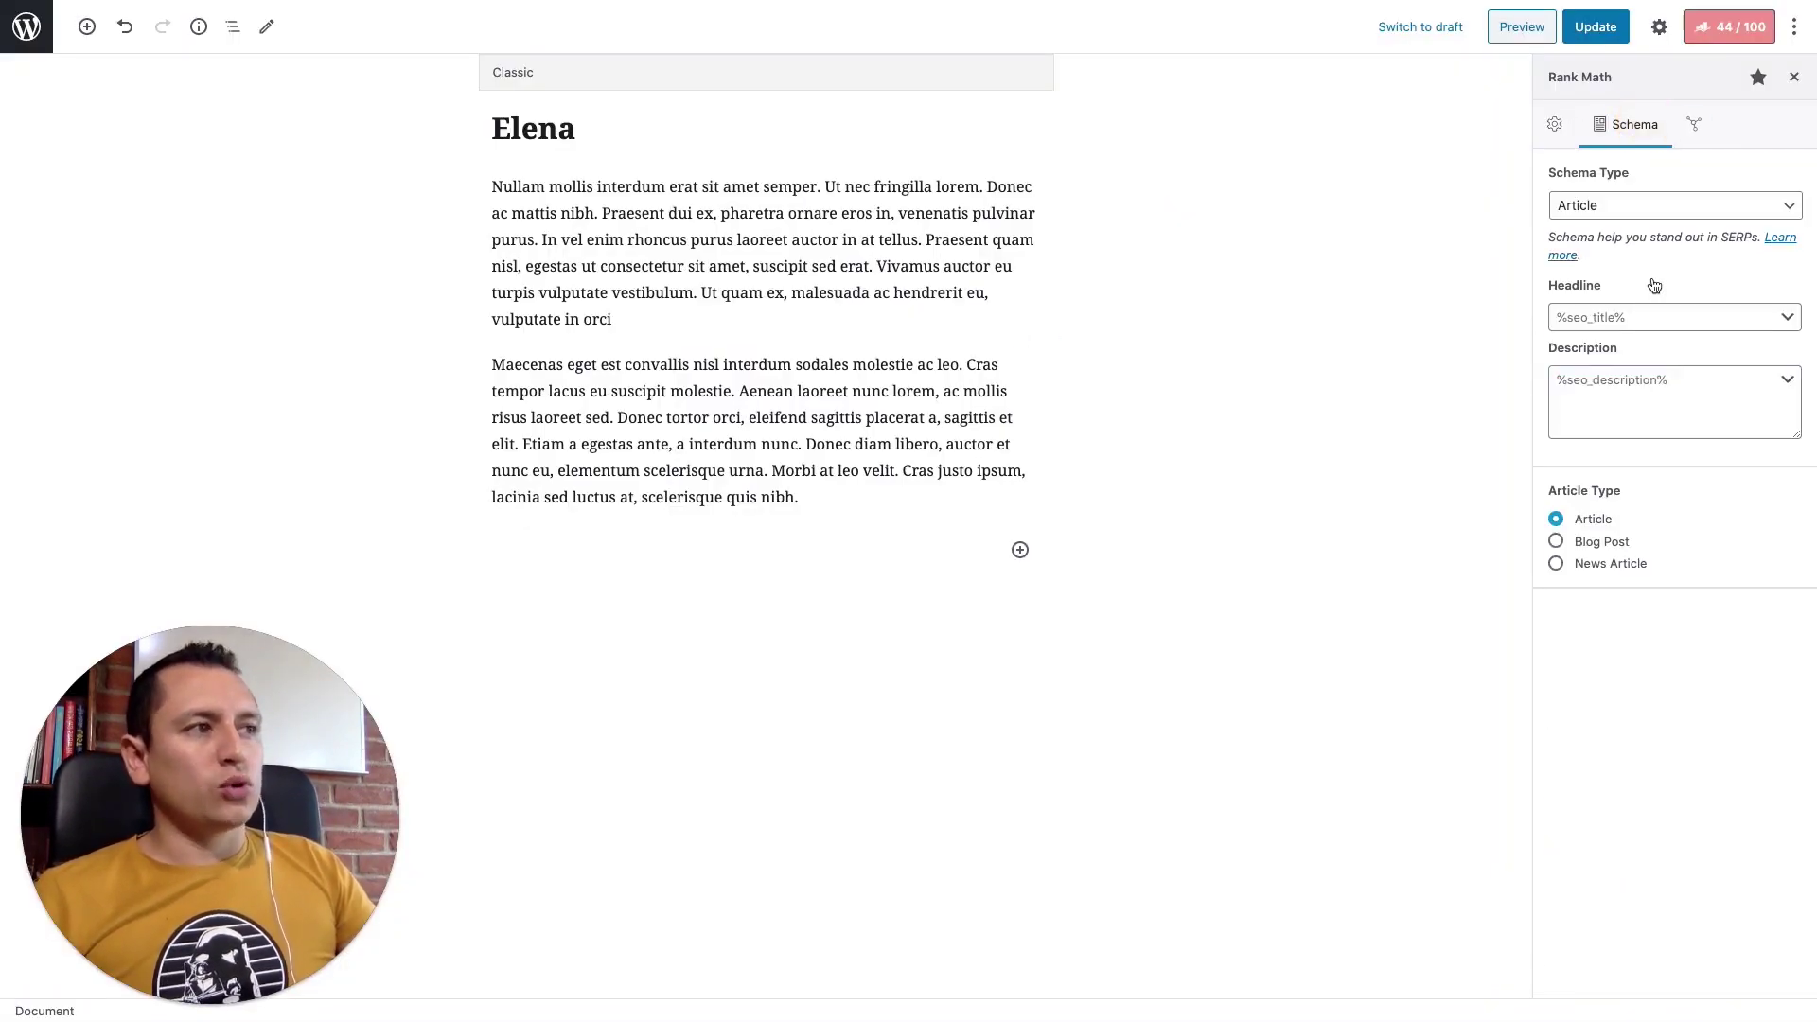
left_click(1694, 124)
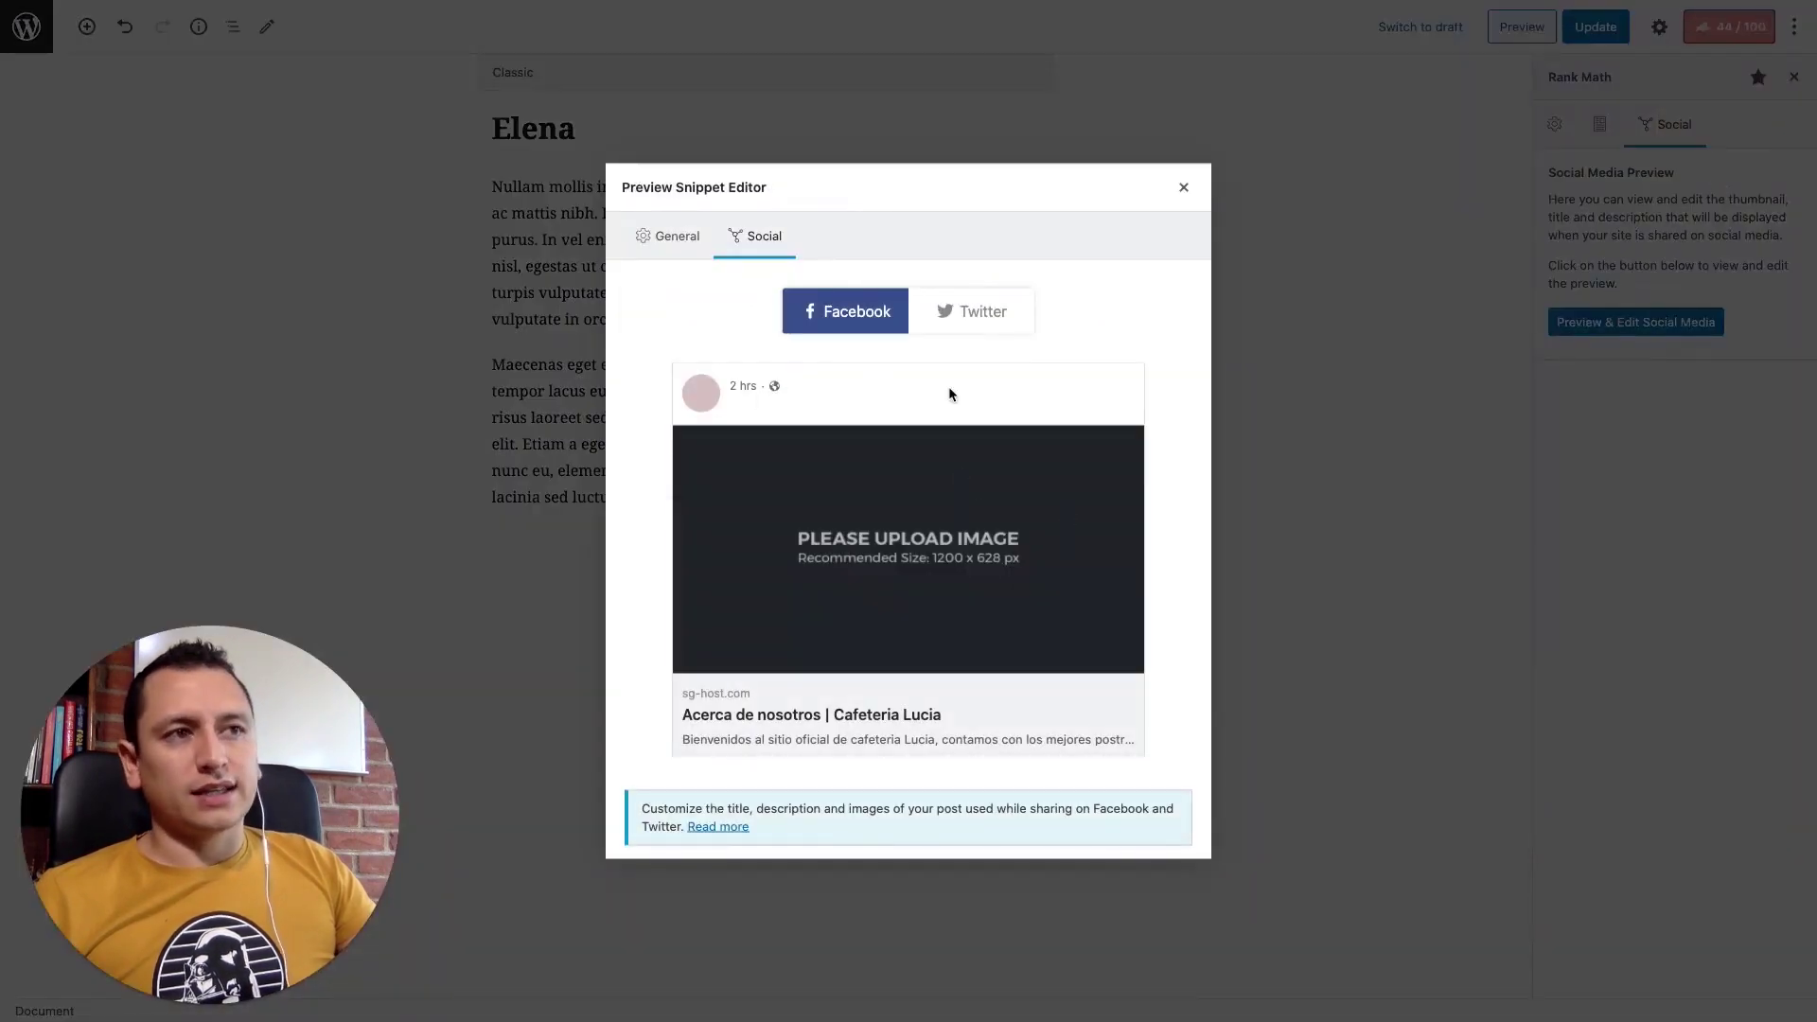
left_click(663, 238)
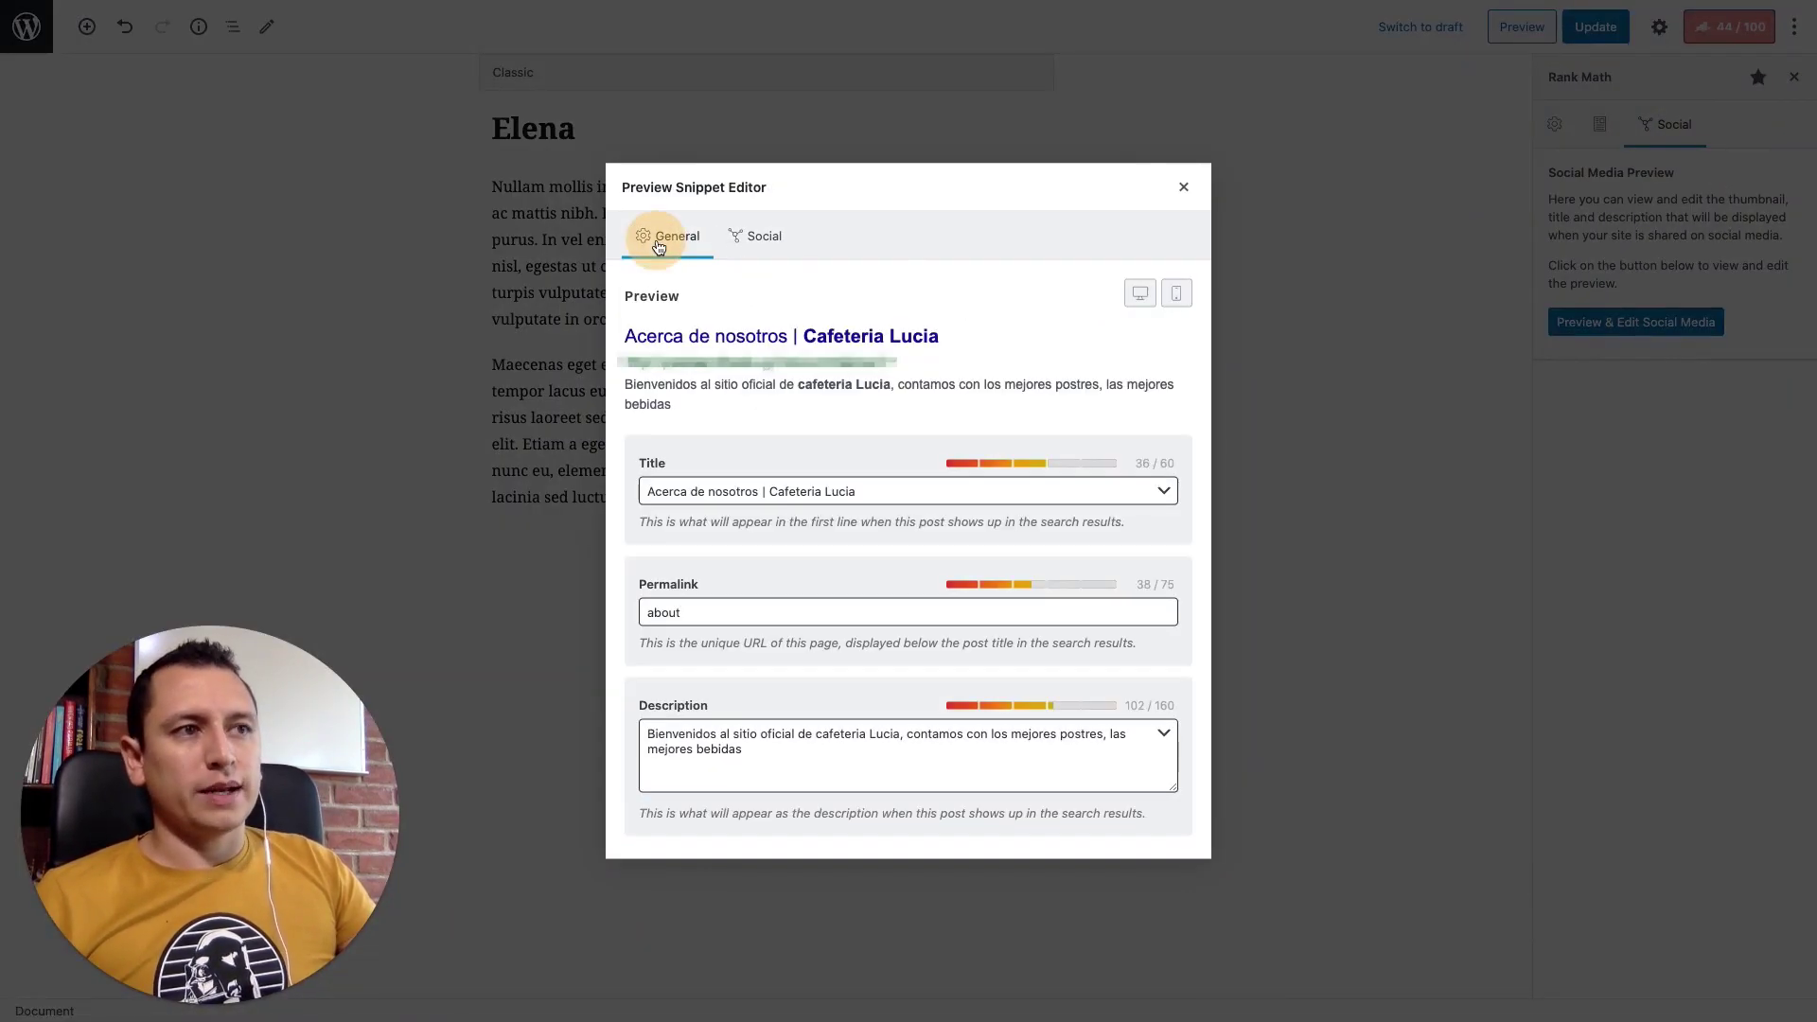
left_click(1183, 187)
- Set the About page's schema type to Restaurant
left_click(1599, 124)
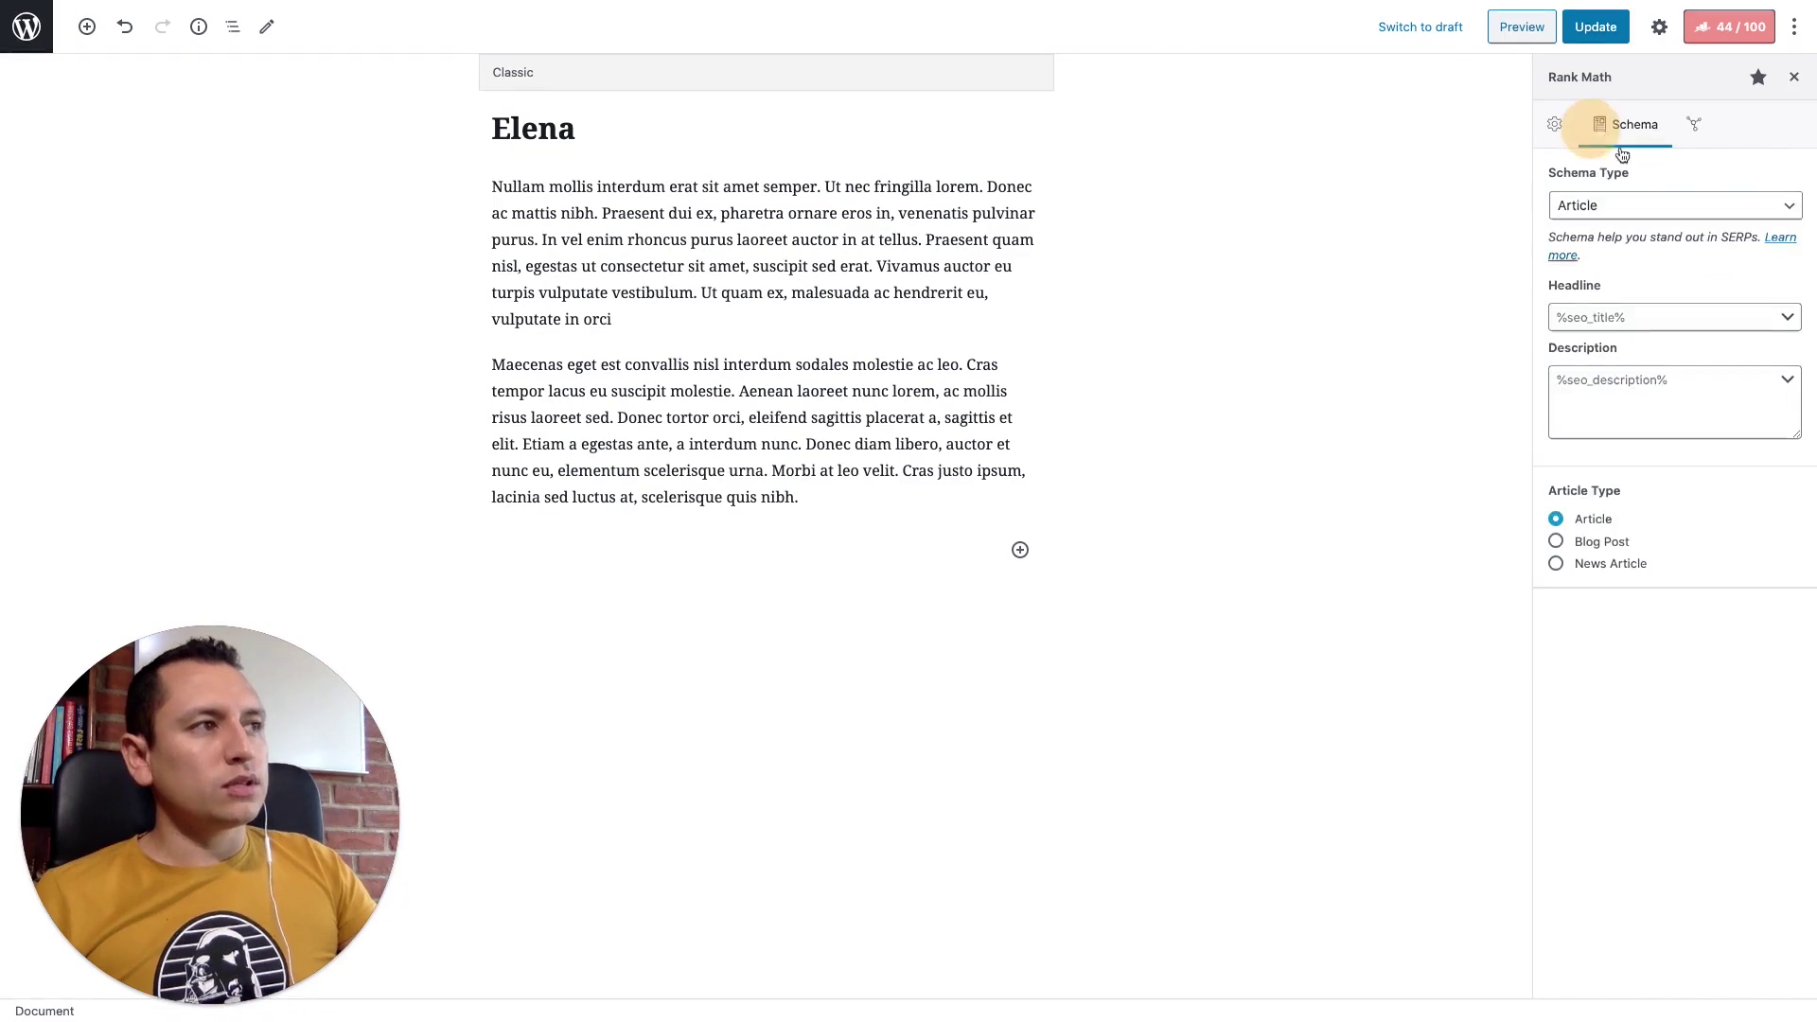
left_click(1626, 218)
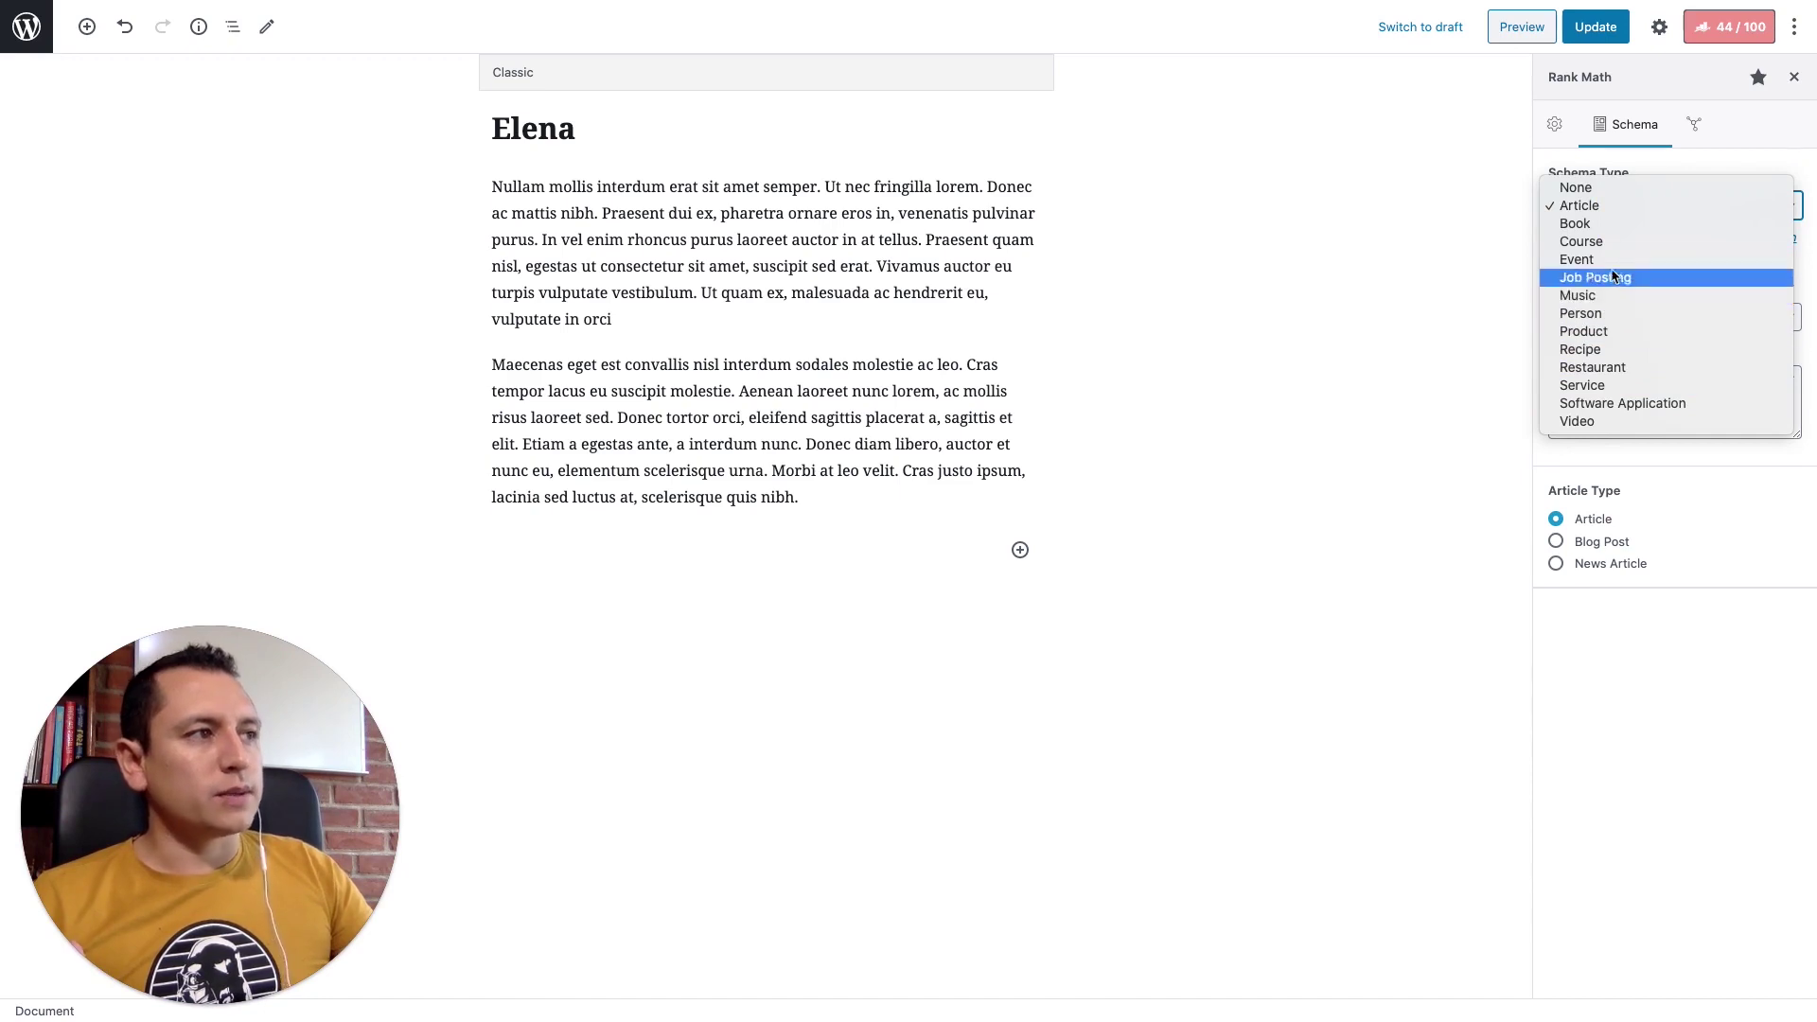
left_click(1625, 371)
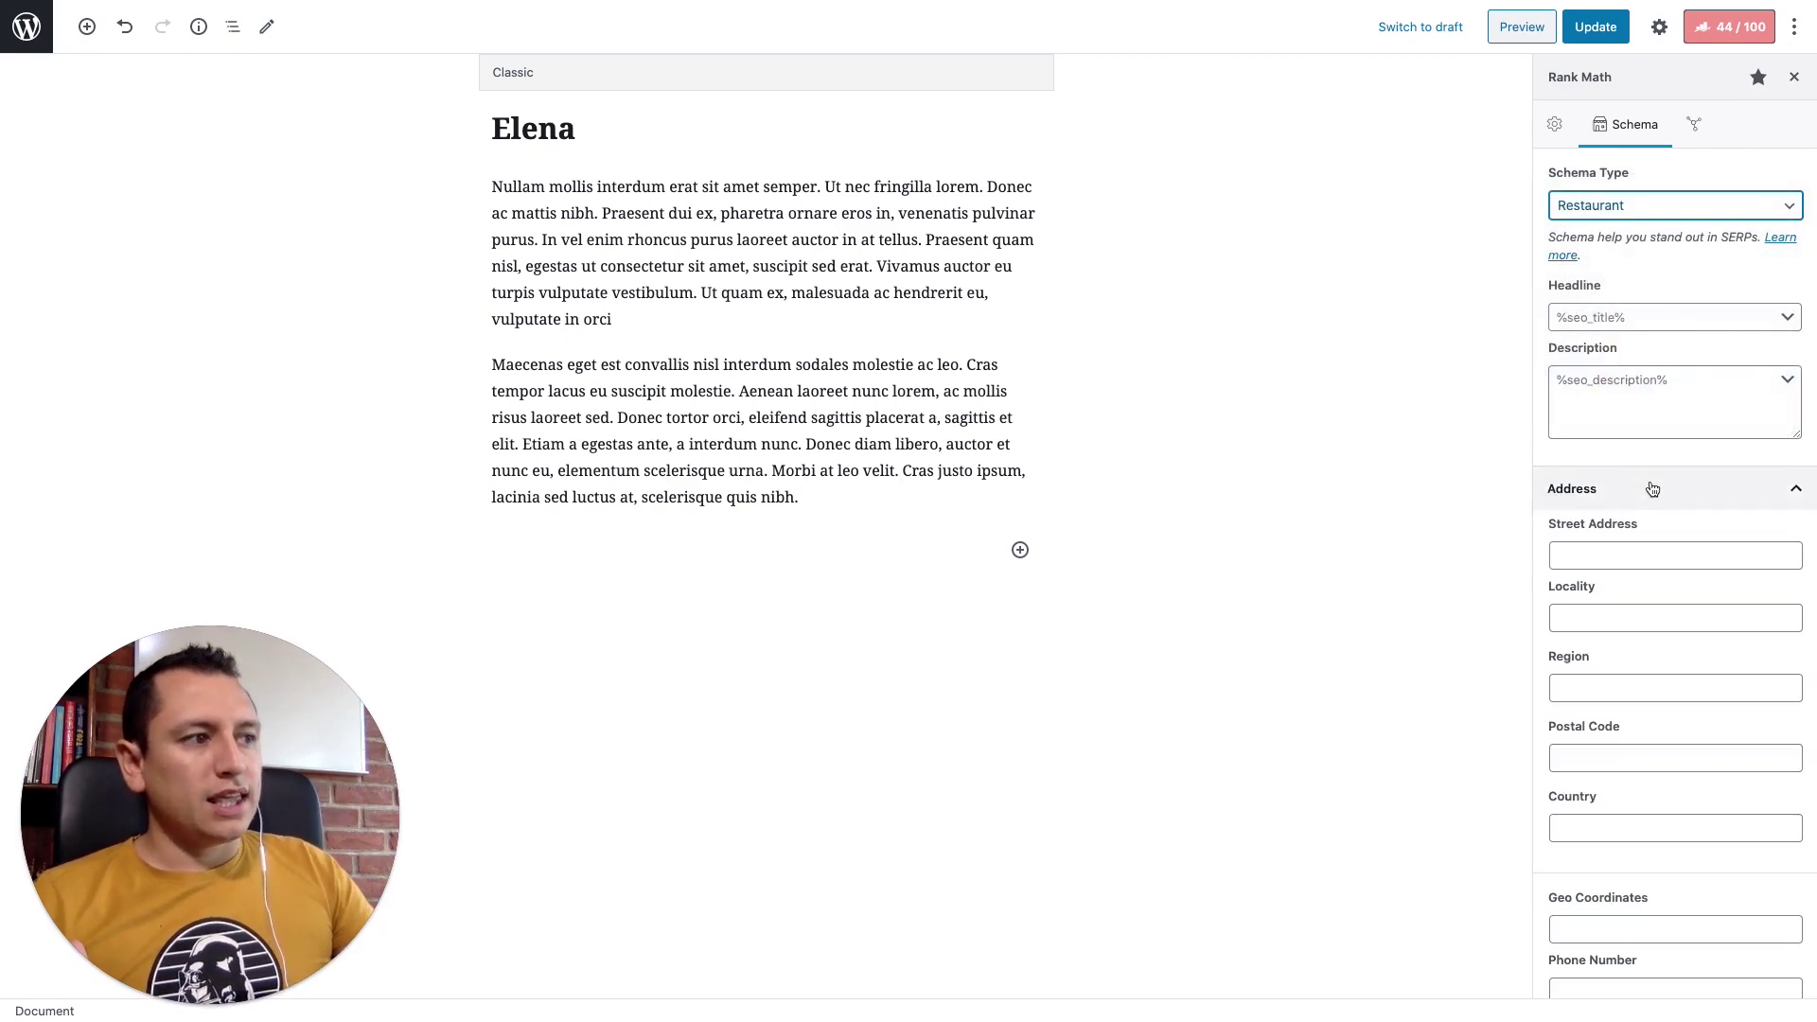
- Examine the Restaurant schema's address, contact, price range, opening hours, cuisine and menu fields
scroll(1627, 379, "down", 3)
scroll(1627, 340, "down", 5)
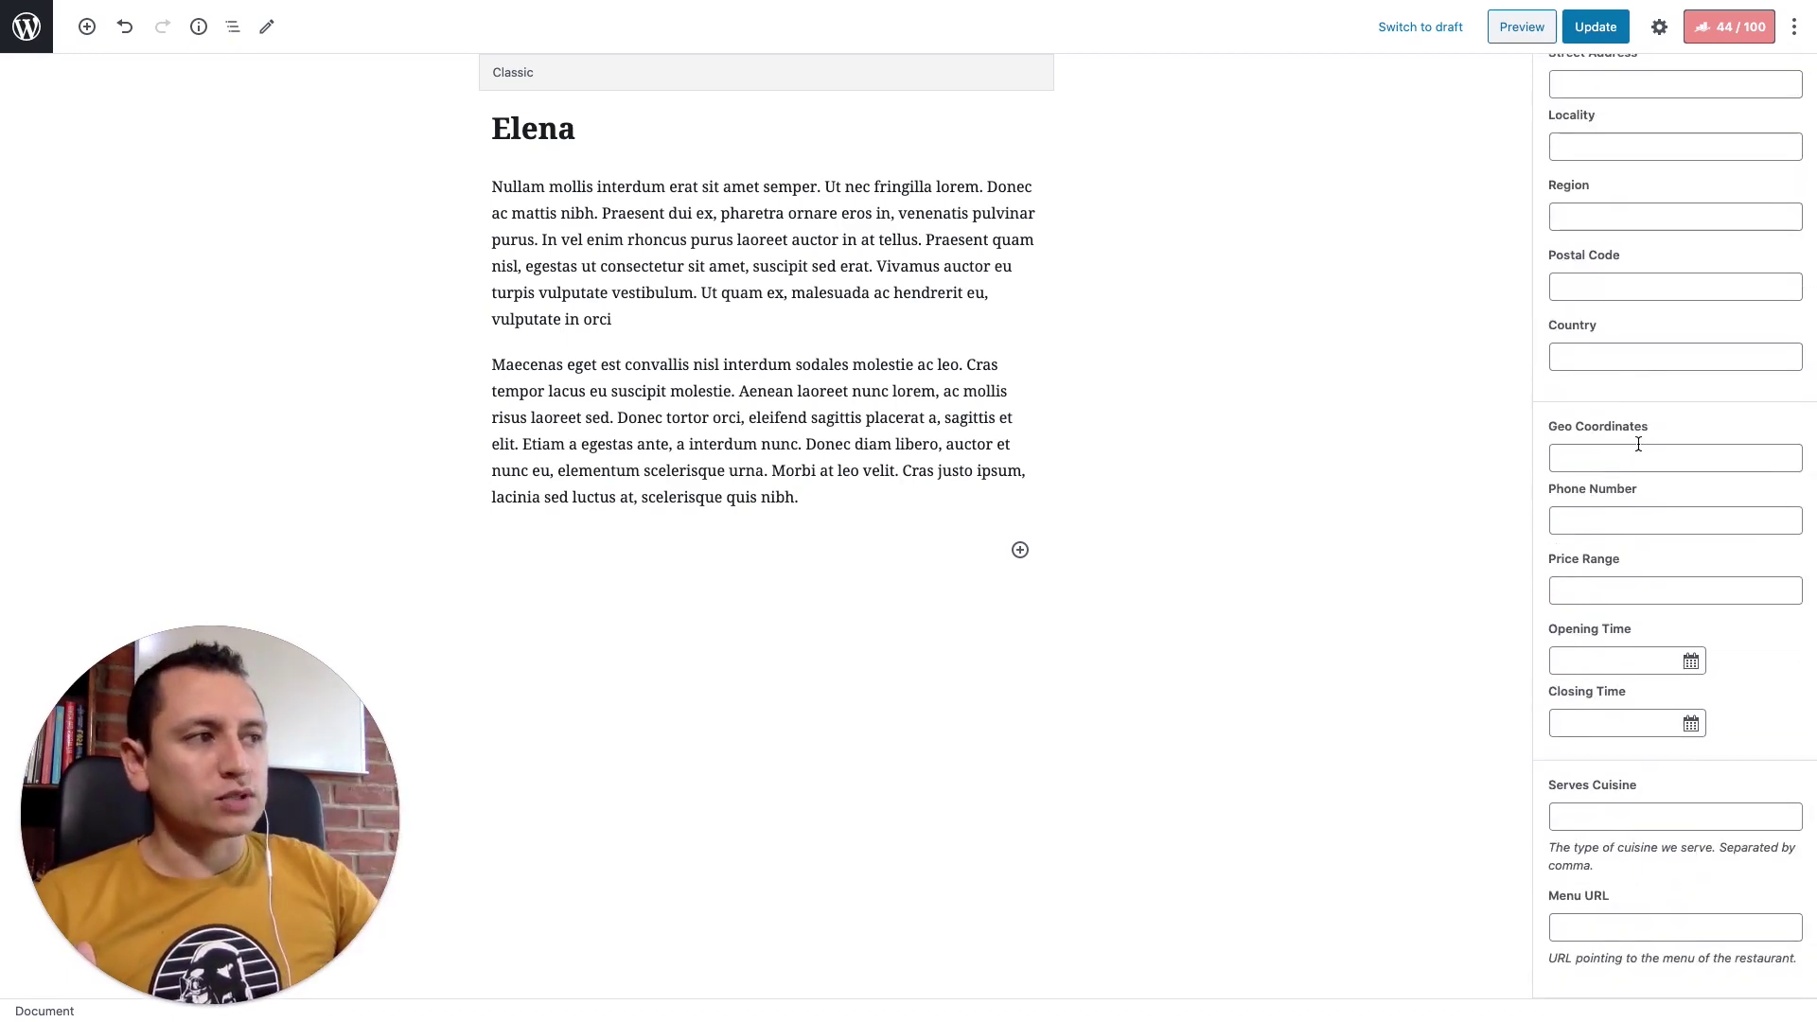
scroll(1628, 452, "up", 1)
scroll(1626, 455, "up", 1)
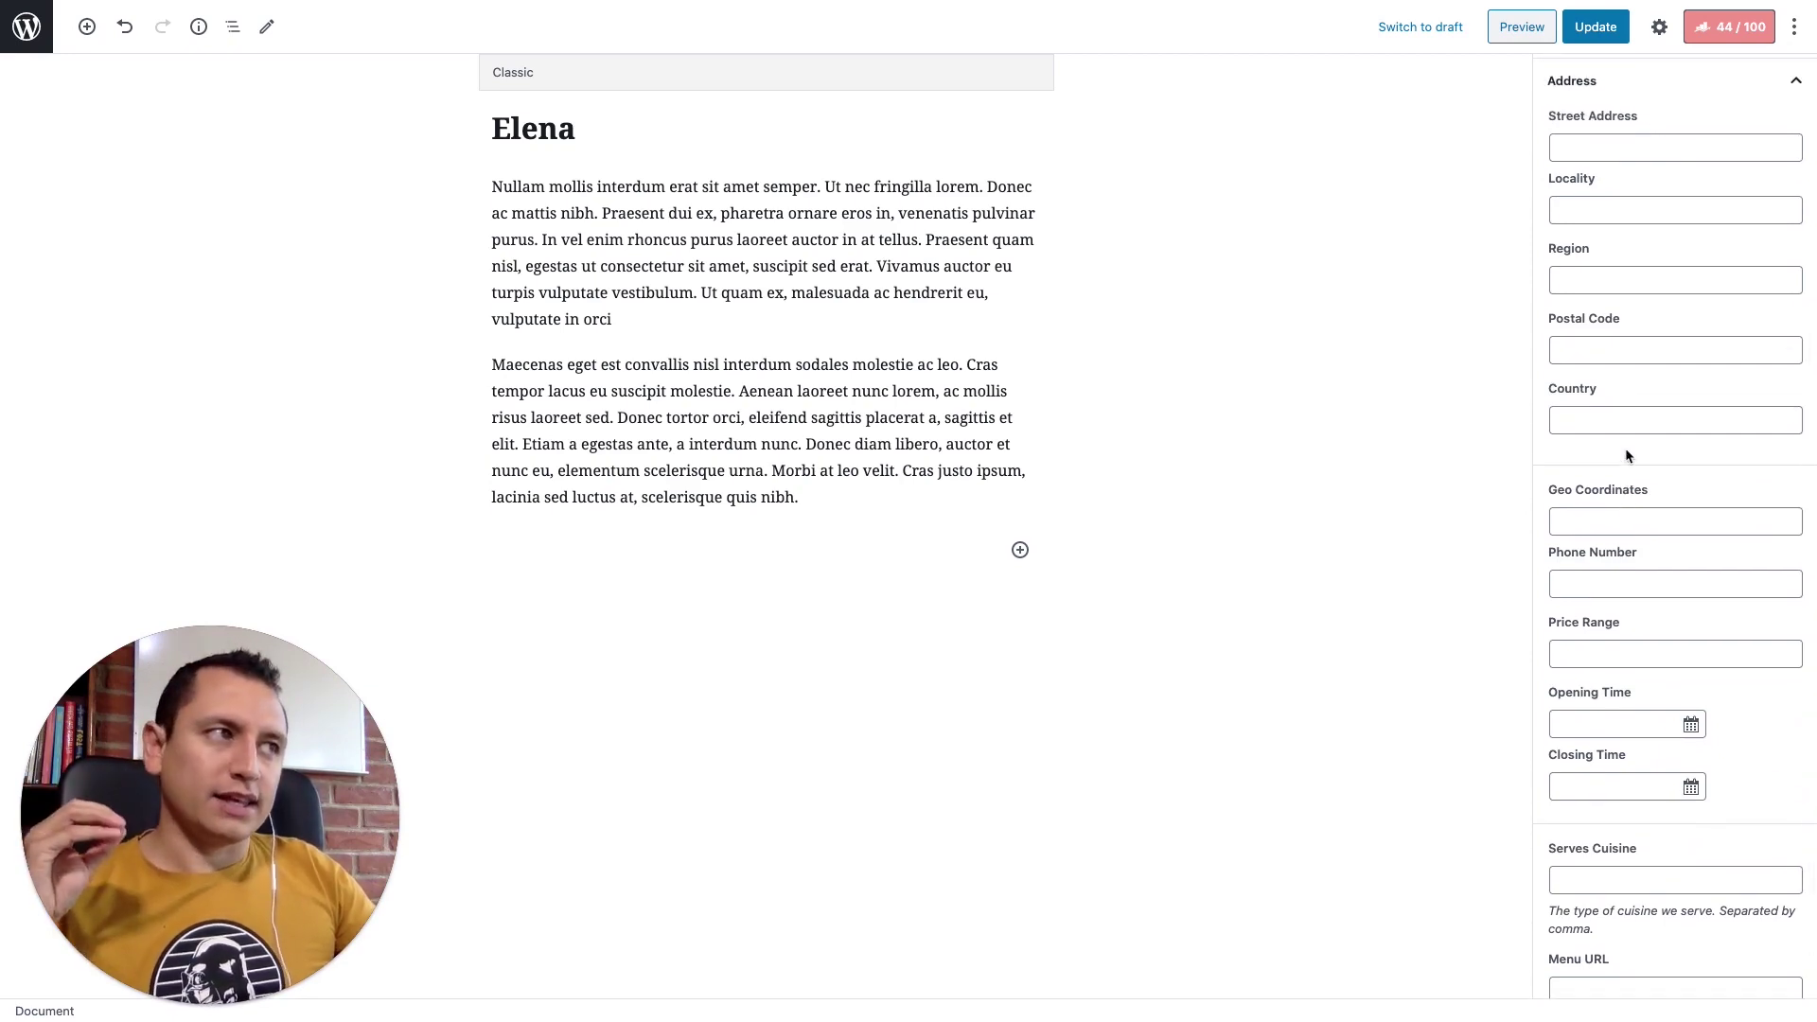
scroll(1626, 455, "up", 10)
scroll(1645, 520, "down", 2)
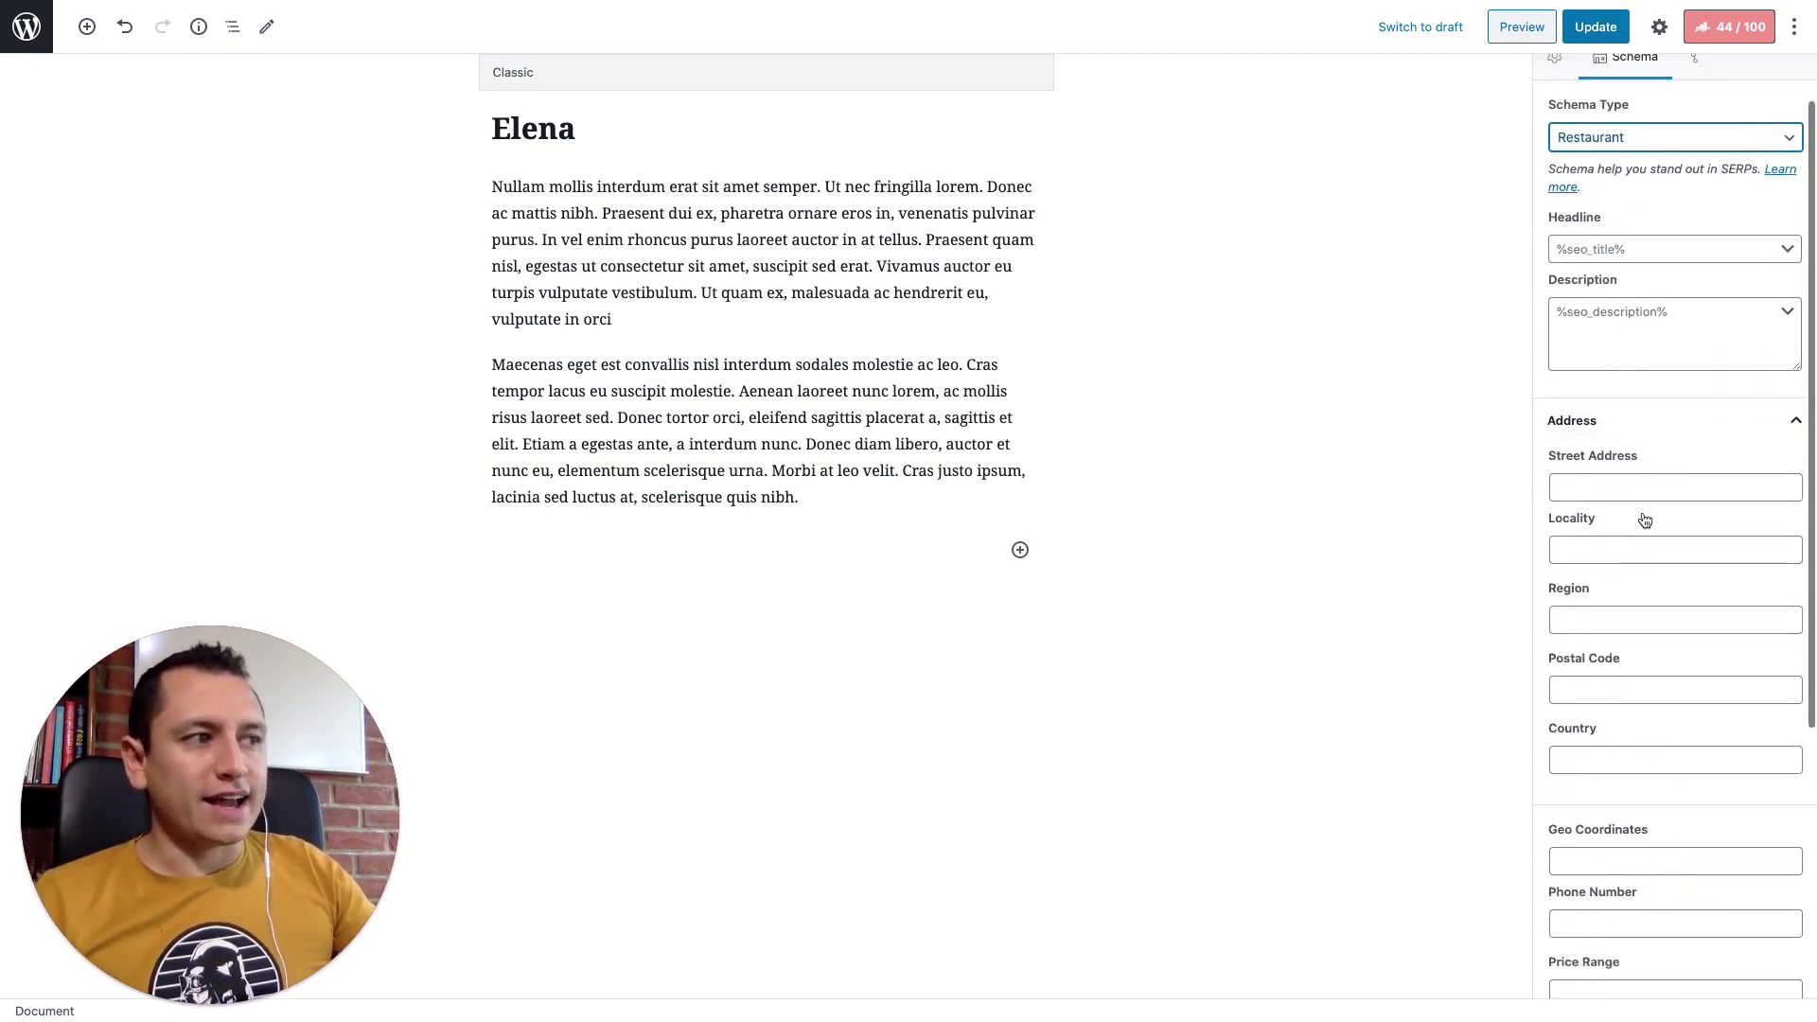
- Review the Restaurant schema fields and set the About page's schema type to Service
scroll(1645, 520, "down", 10)
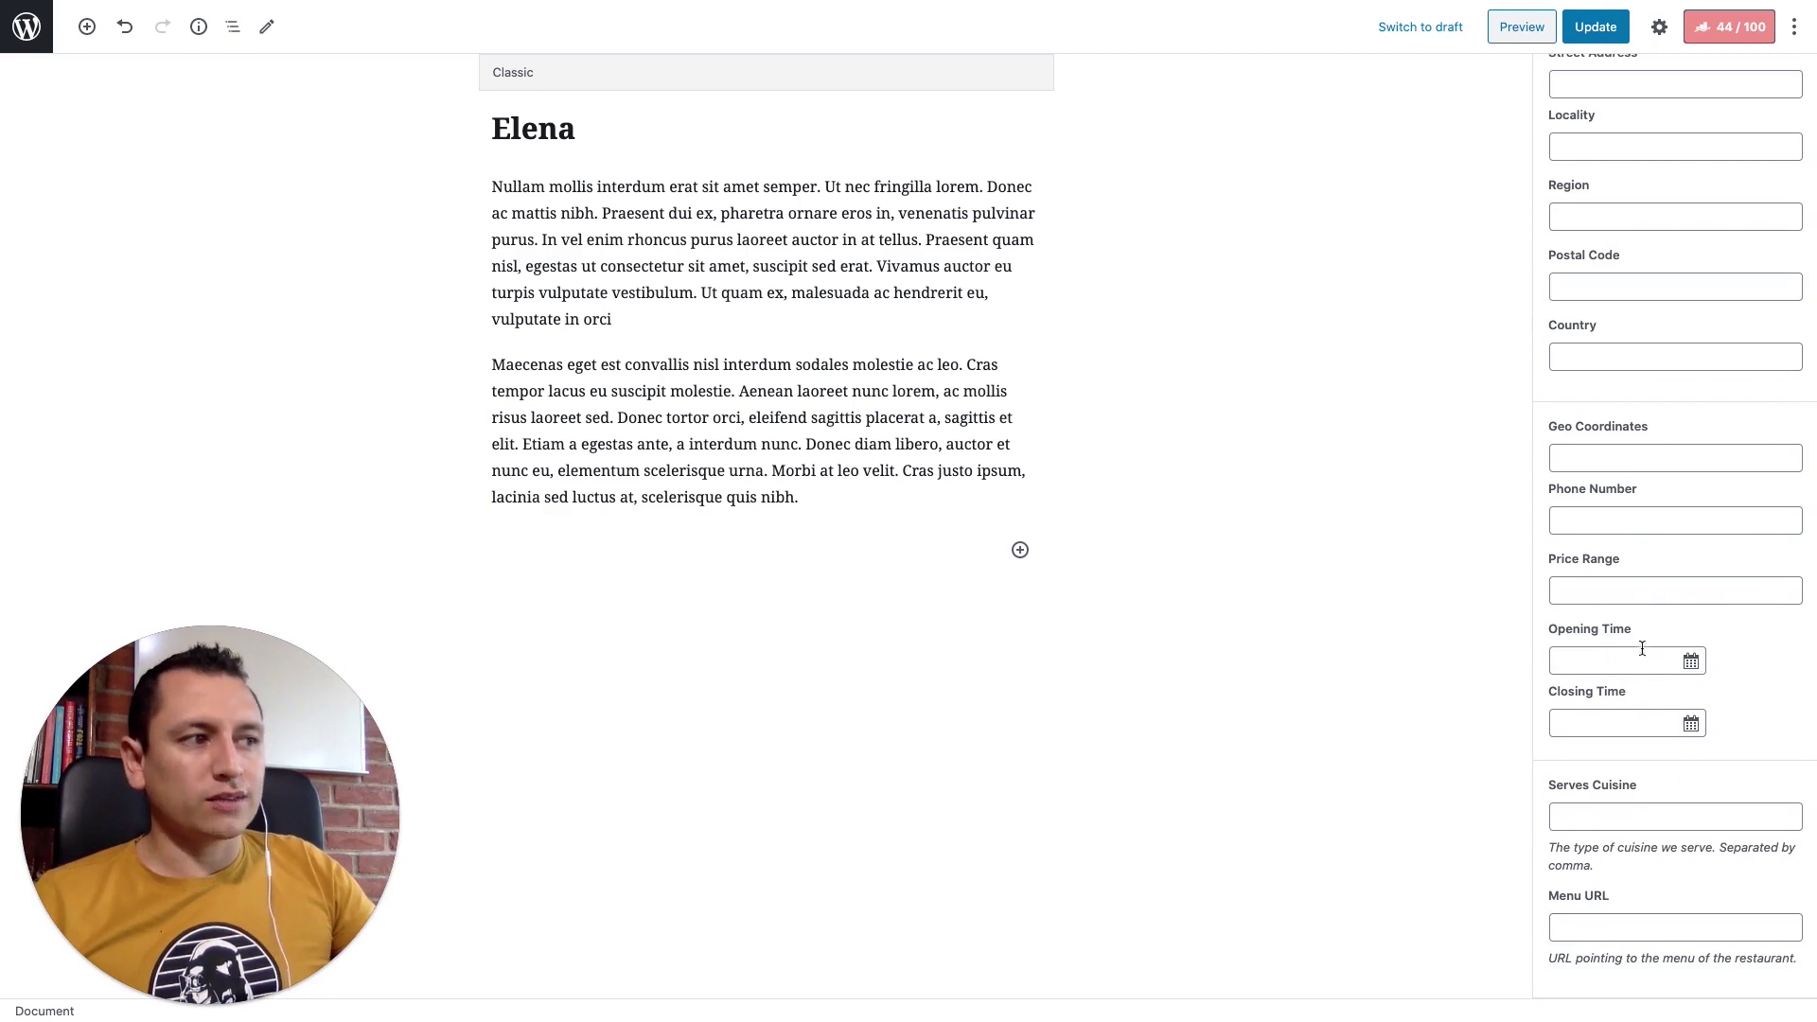
scroll(1679, 653, "up", 10)
scroll(1678, 648, "up", 1)
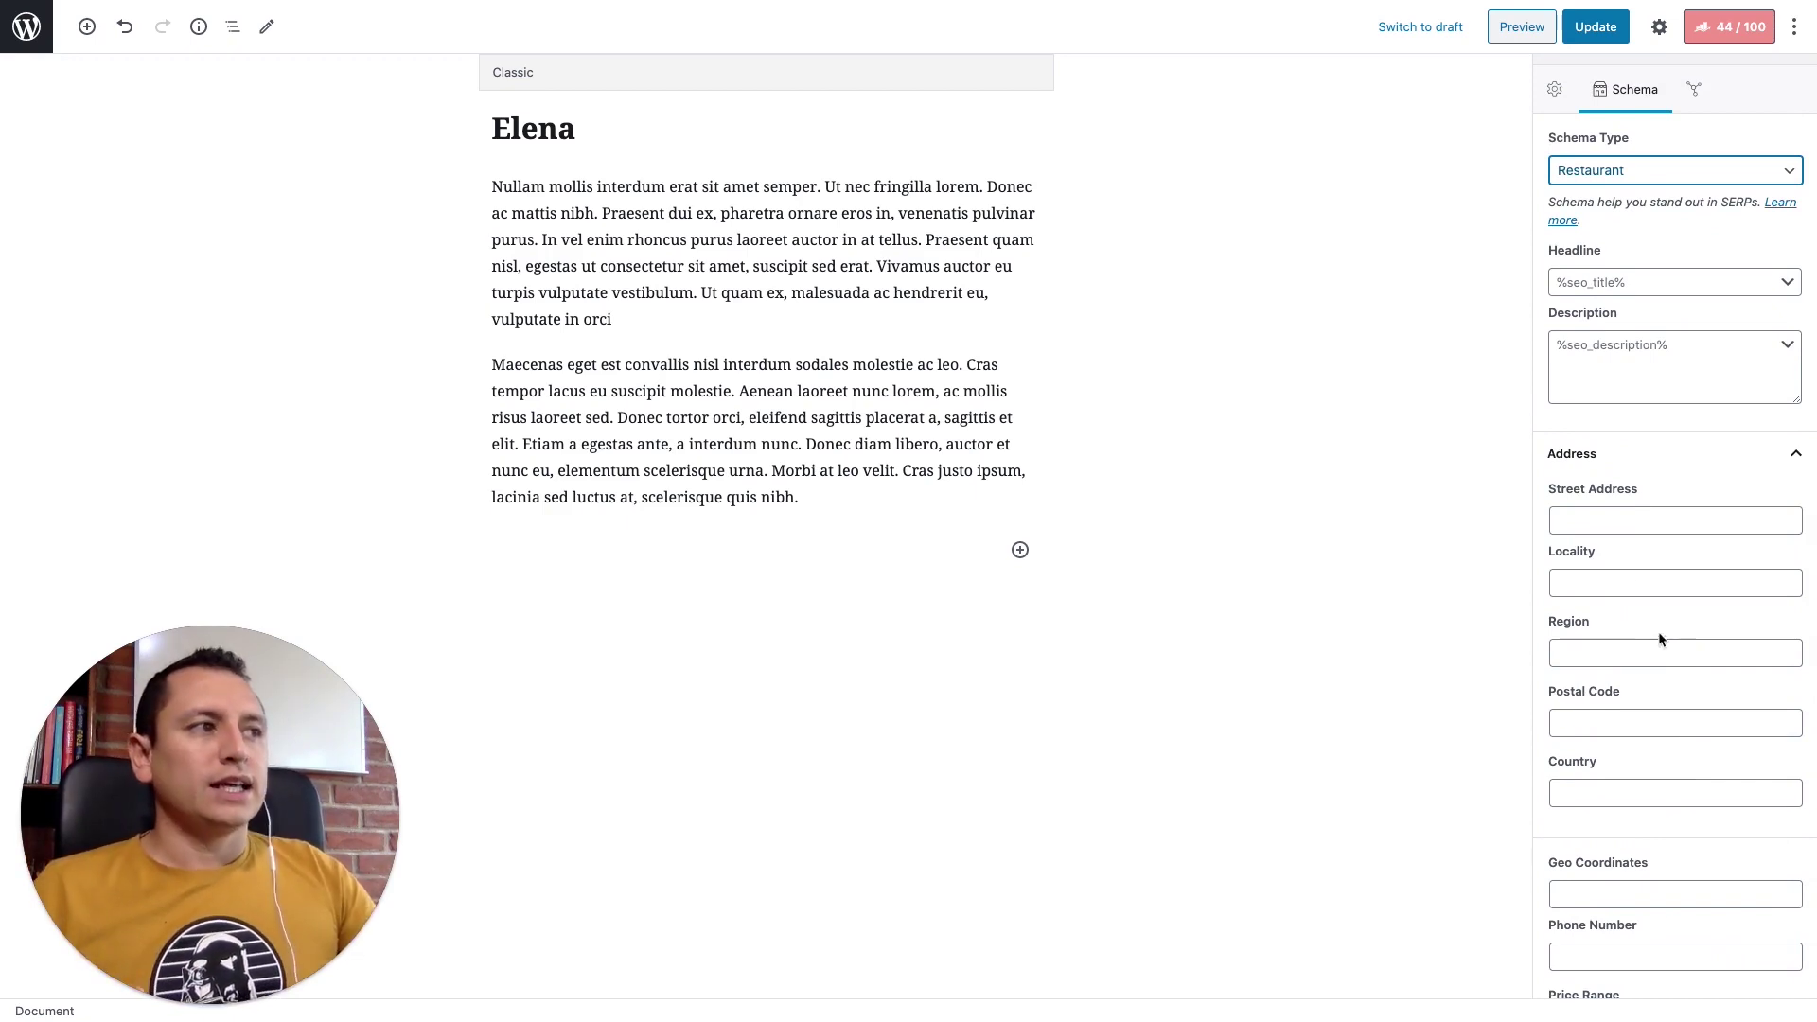
scroll(1640, 584, "up", 1)
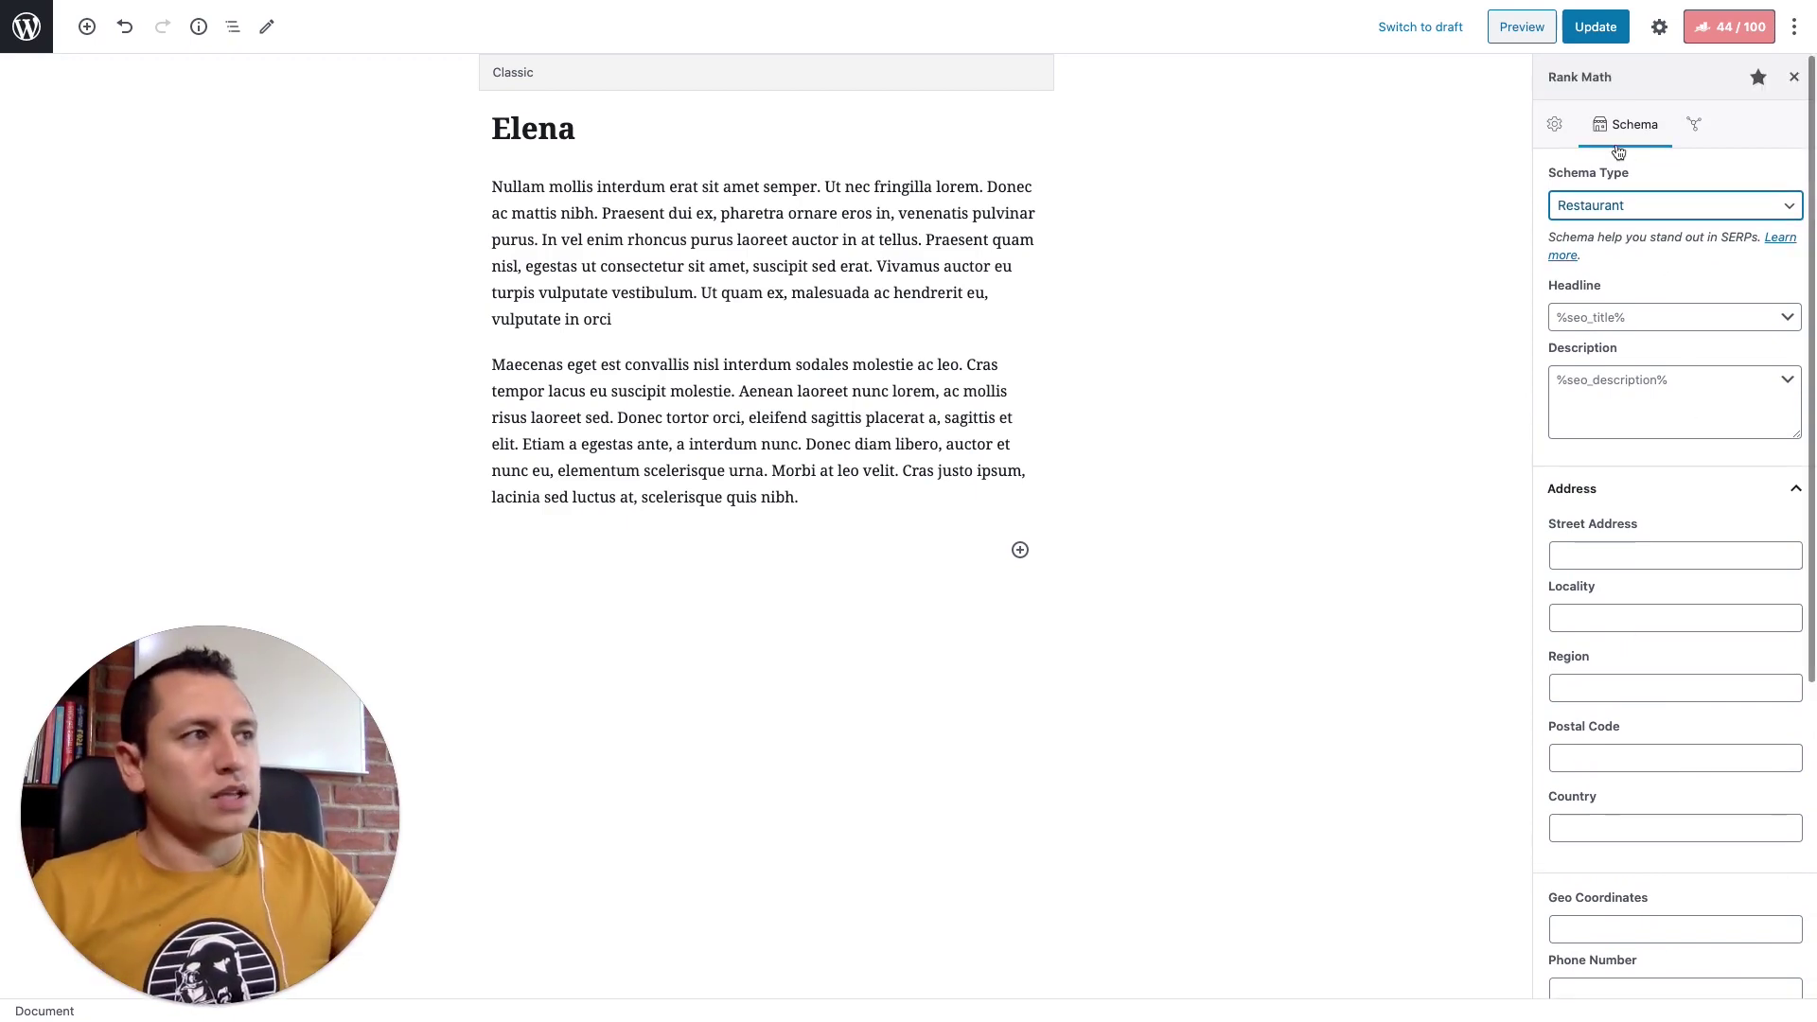
left_click(1602, 208)
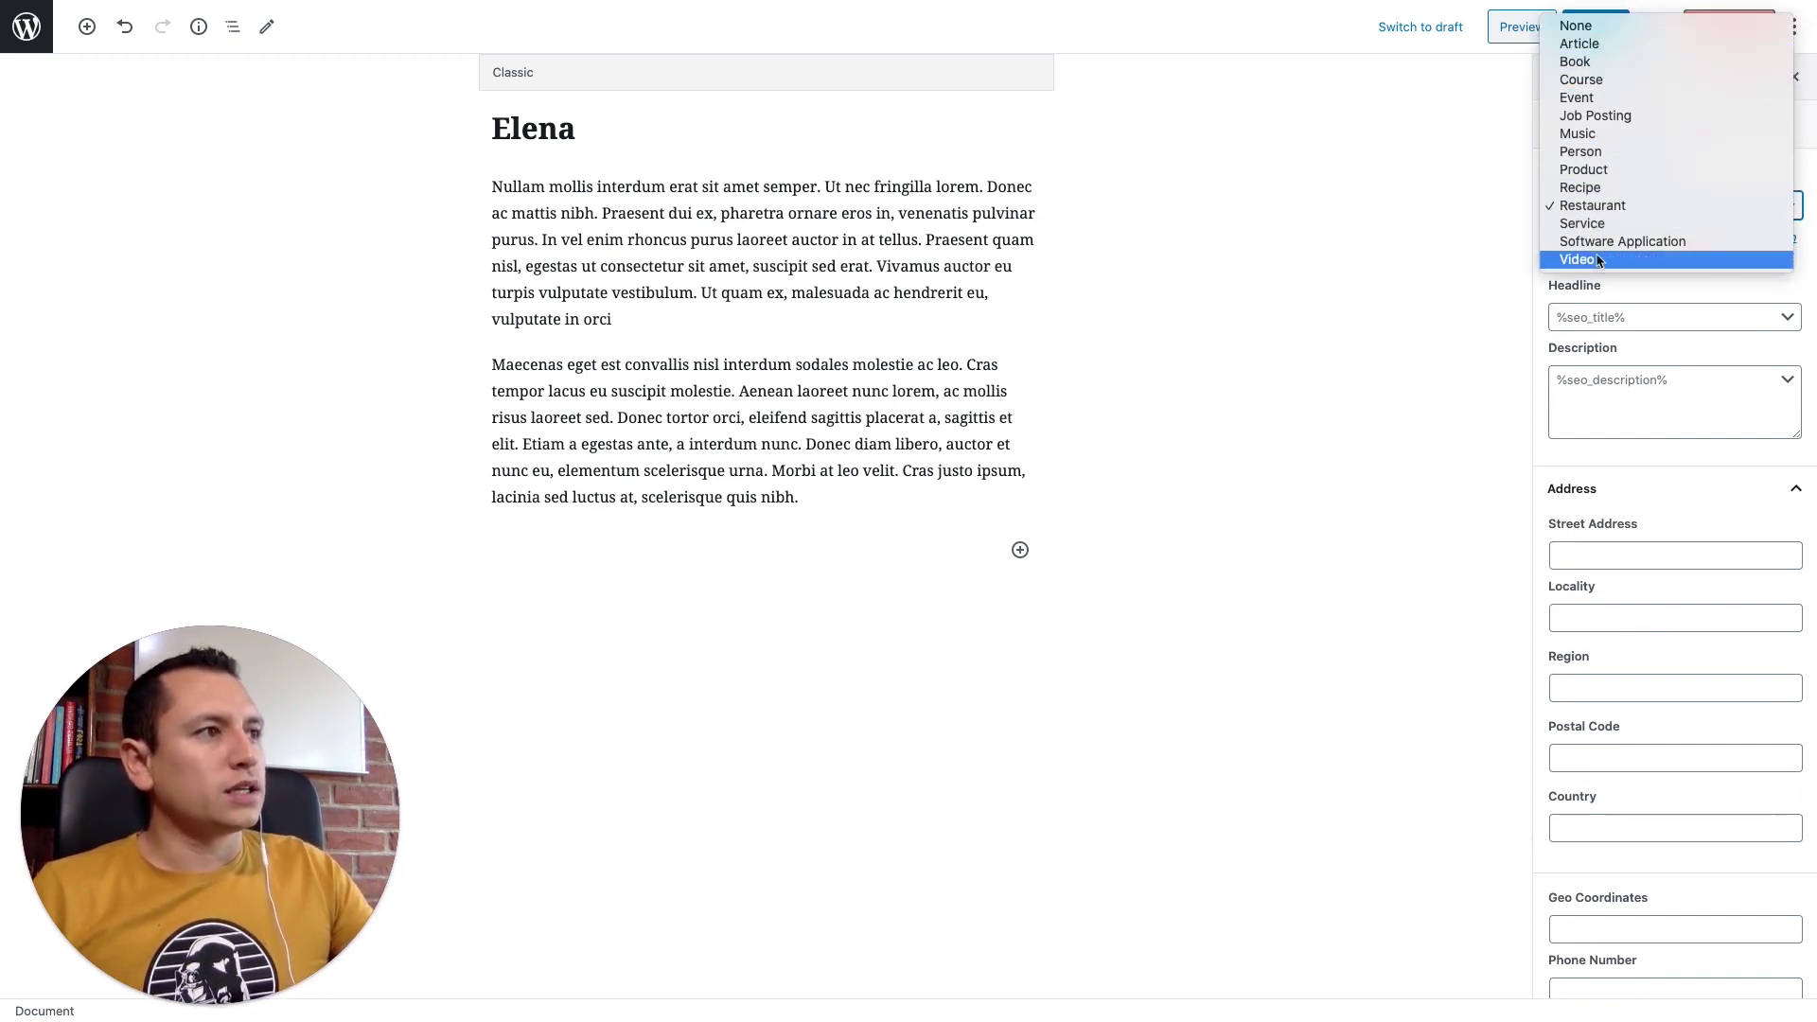
left_click(1597, 225)
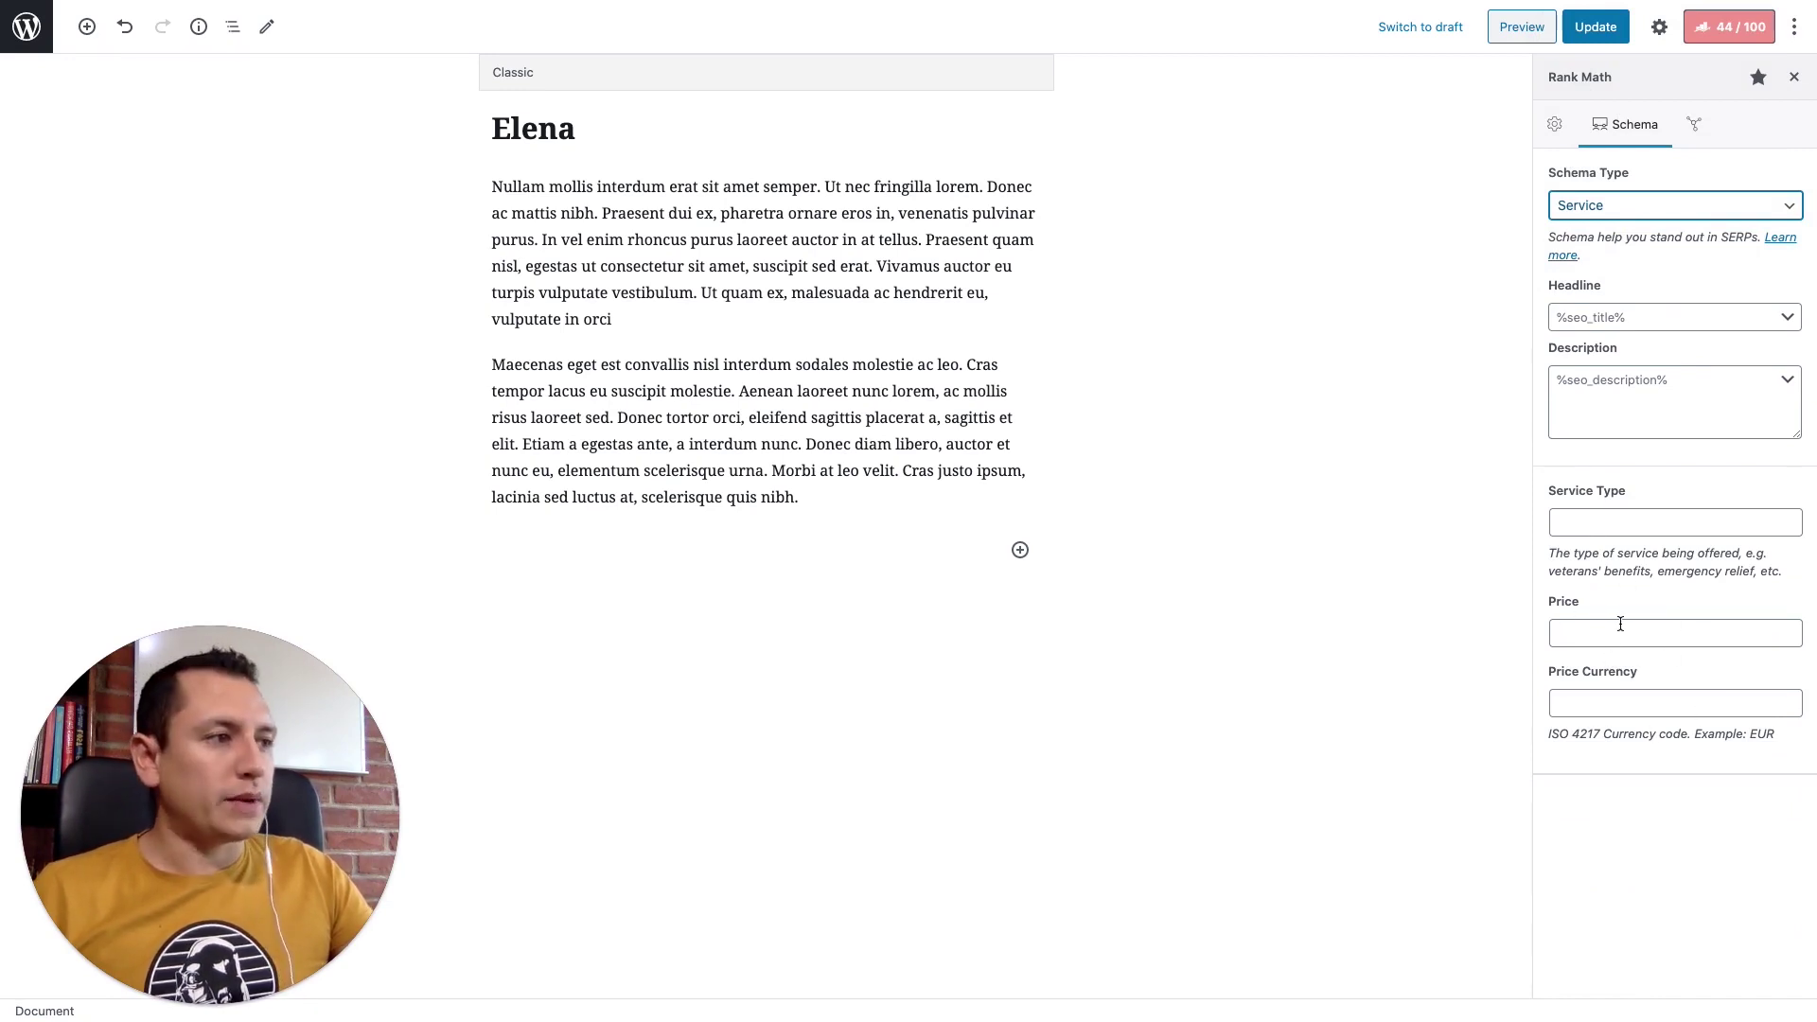
- Enter MXN as the Service schema's price currency, and clear the field
left_click(1622, 695)
type("MXN")
key("super+a")
key("BackSpace")
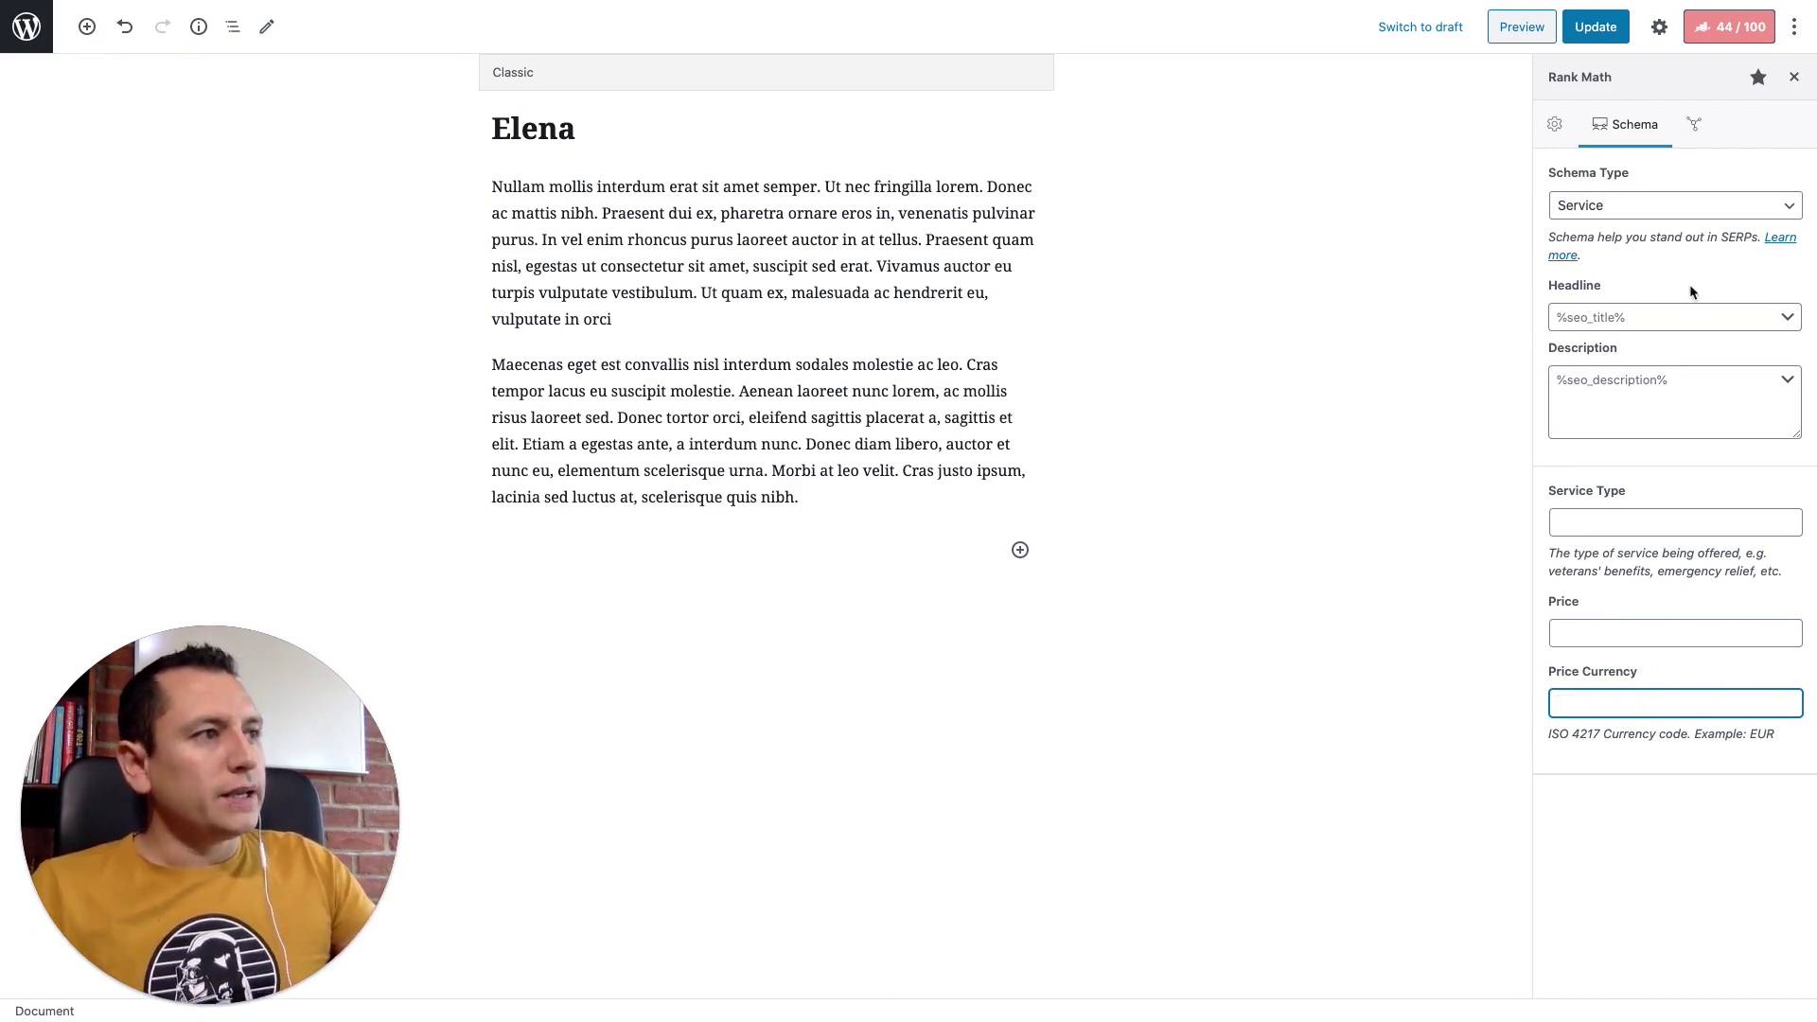
- Look over the Service schema's description and price fields and the other schema types offered for the About page
left_click(1607, 391)
left_click(1602, 631)
left_click(1603, 206)
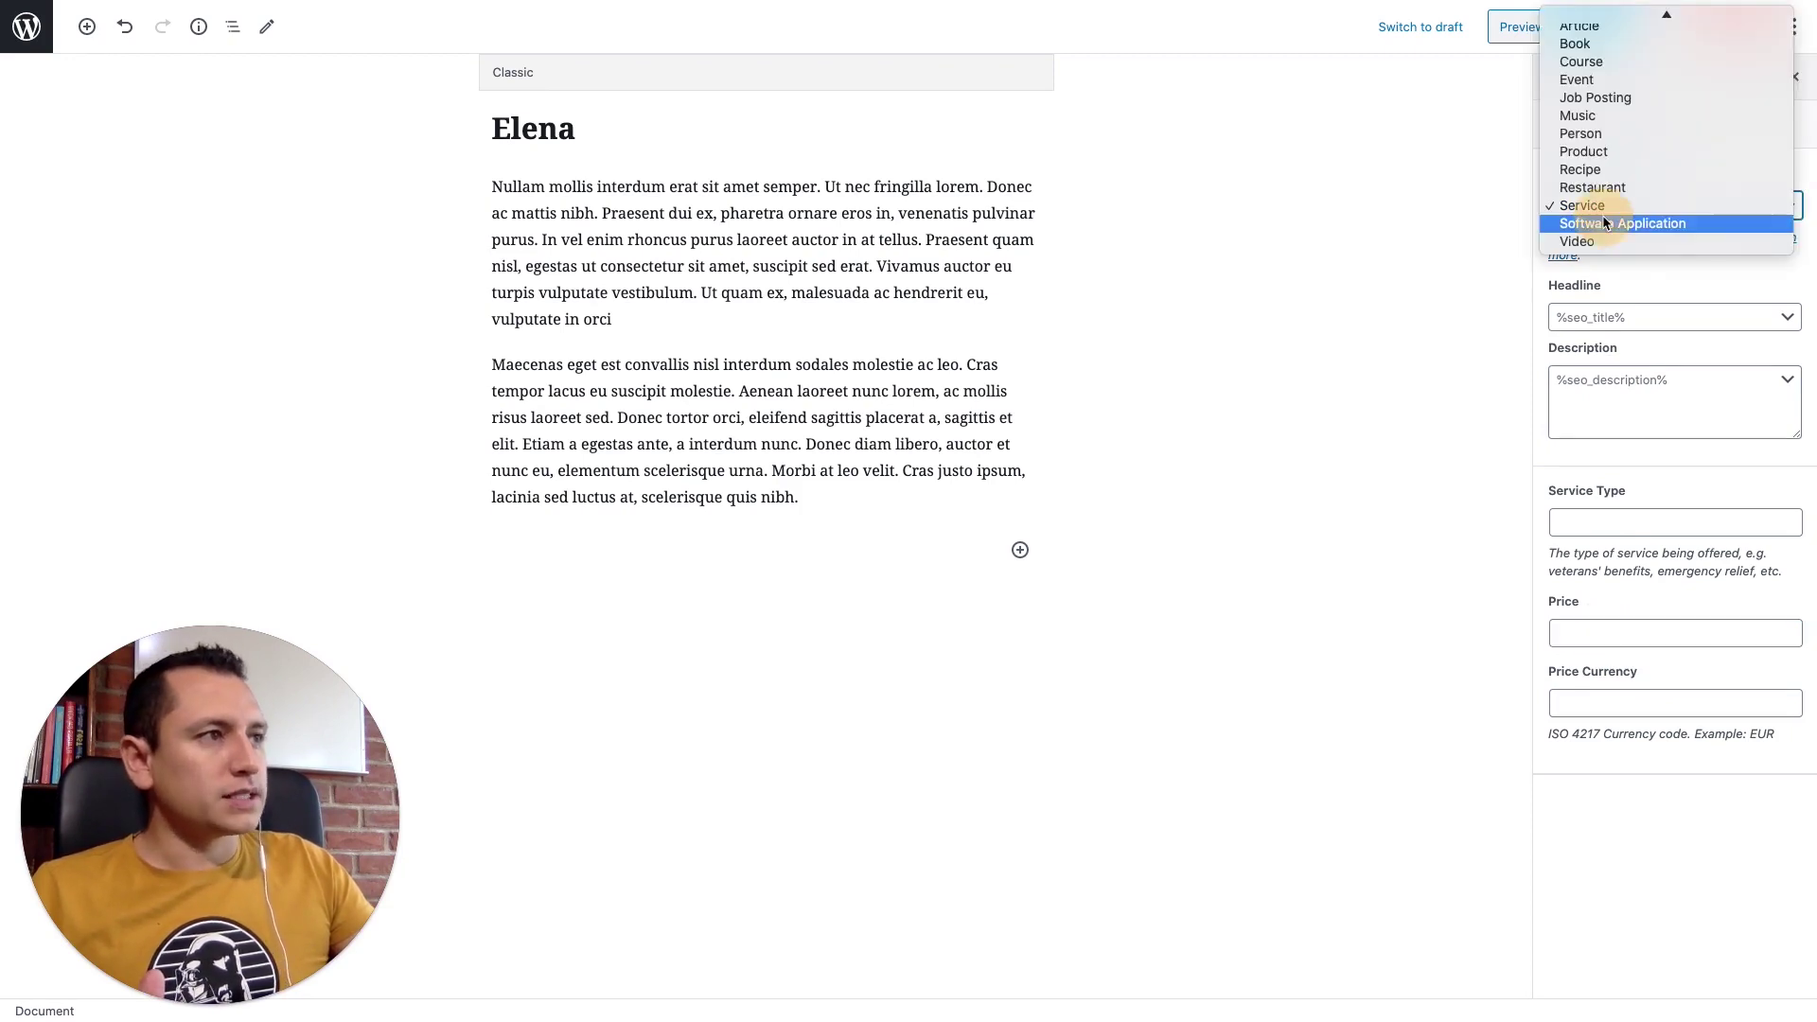
left_click(1591, 38)
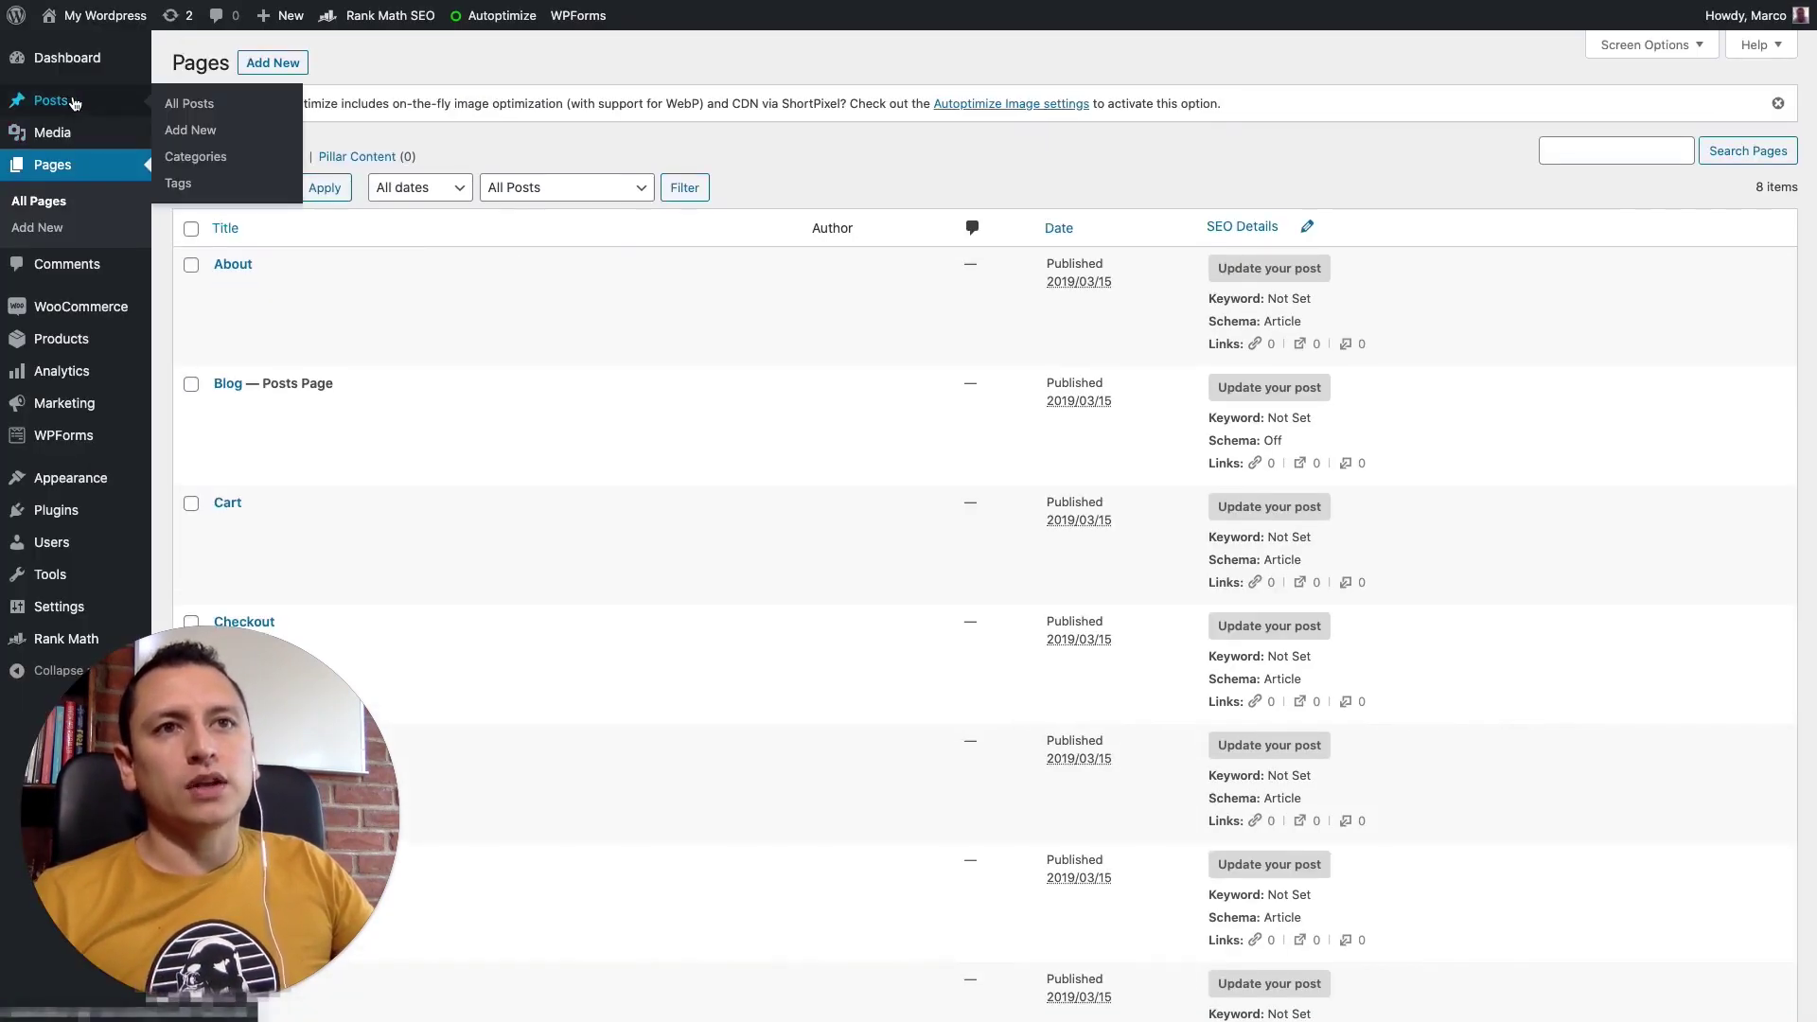
- Go to the list of posts and open the post "Eleifend bibendum diam" for editing
left_click(74, 102)
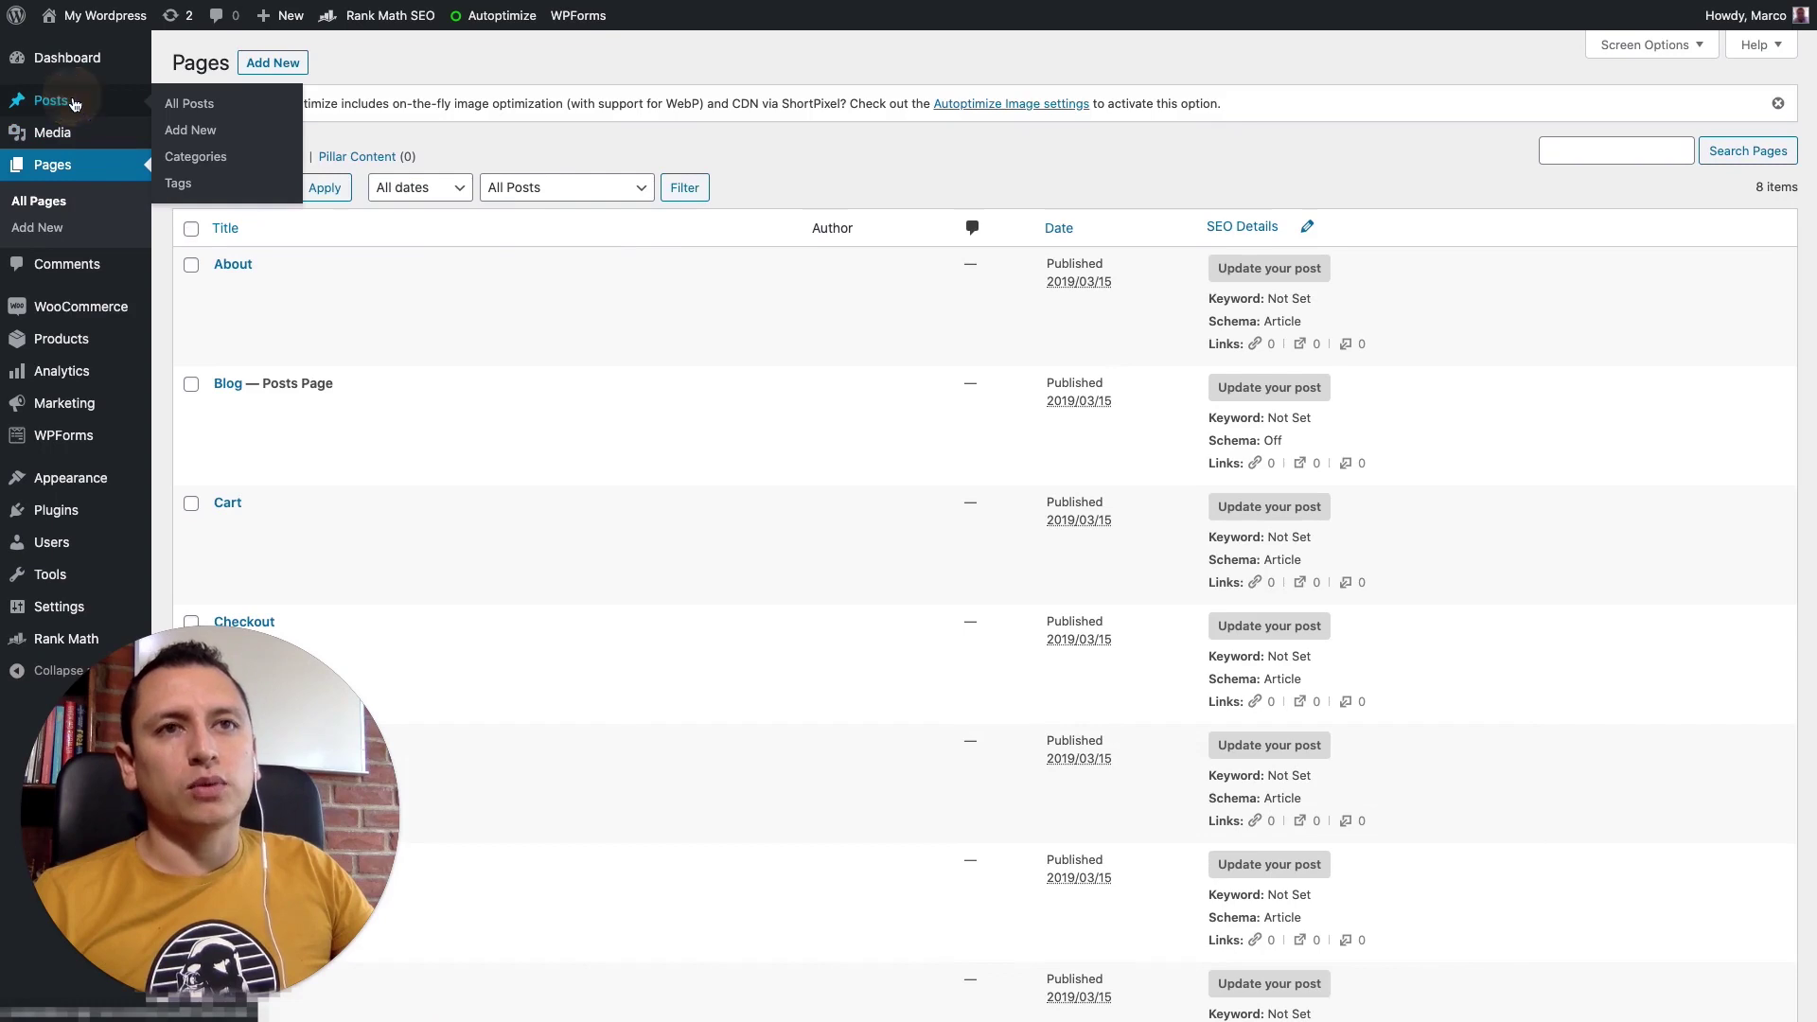
mouse_move(515, 312)
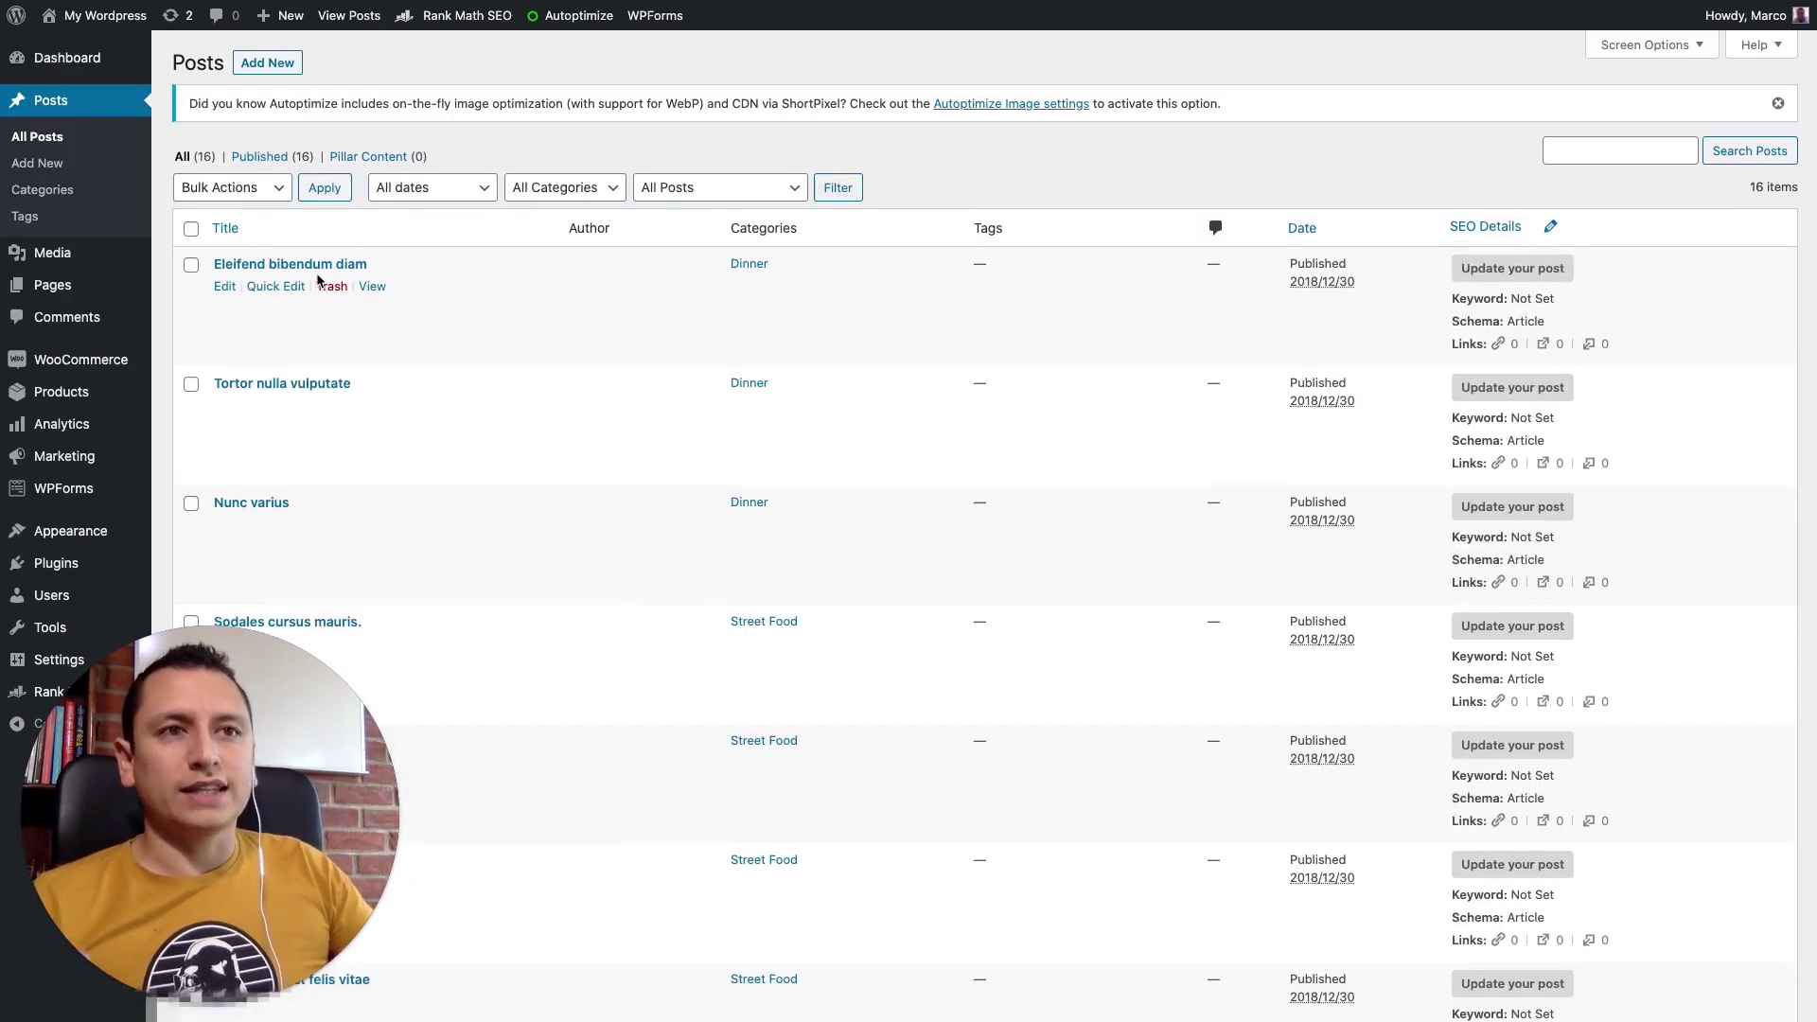
left_click(224, 286)
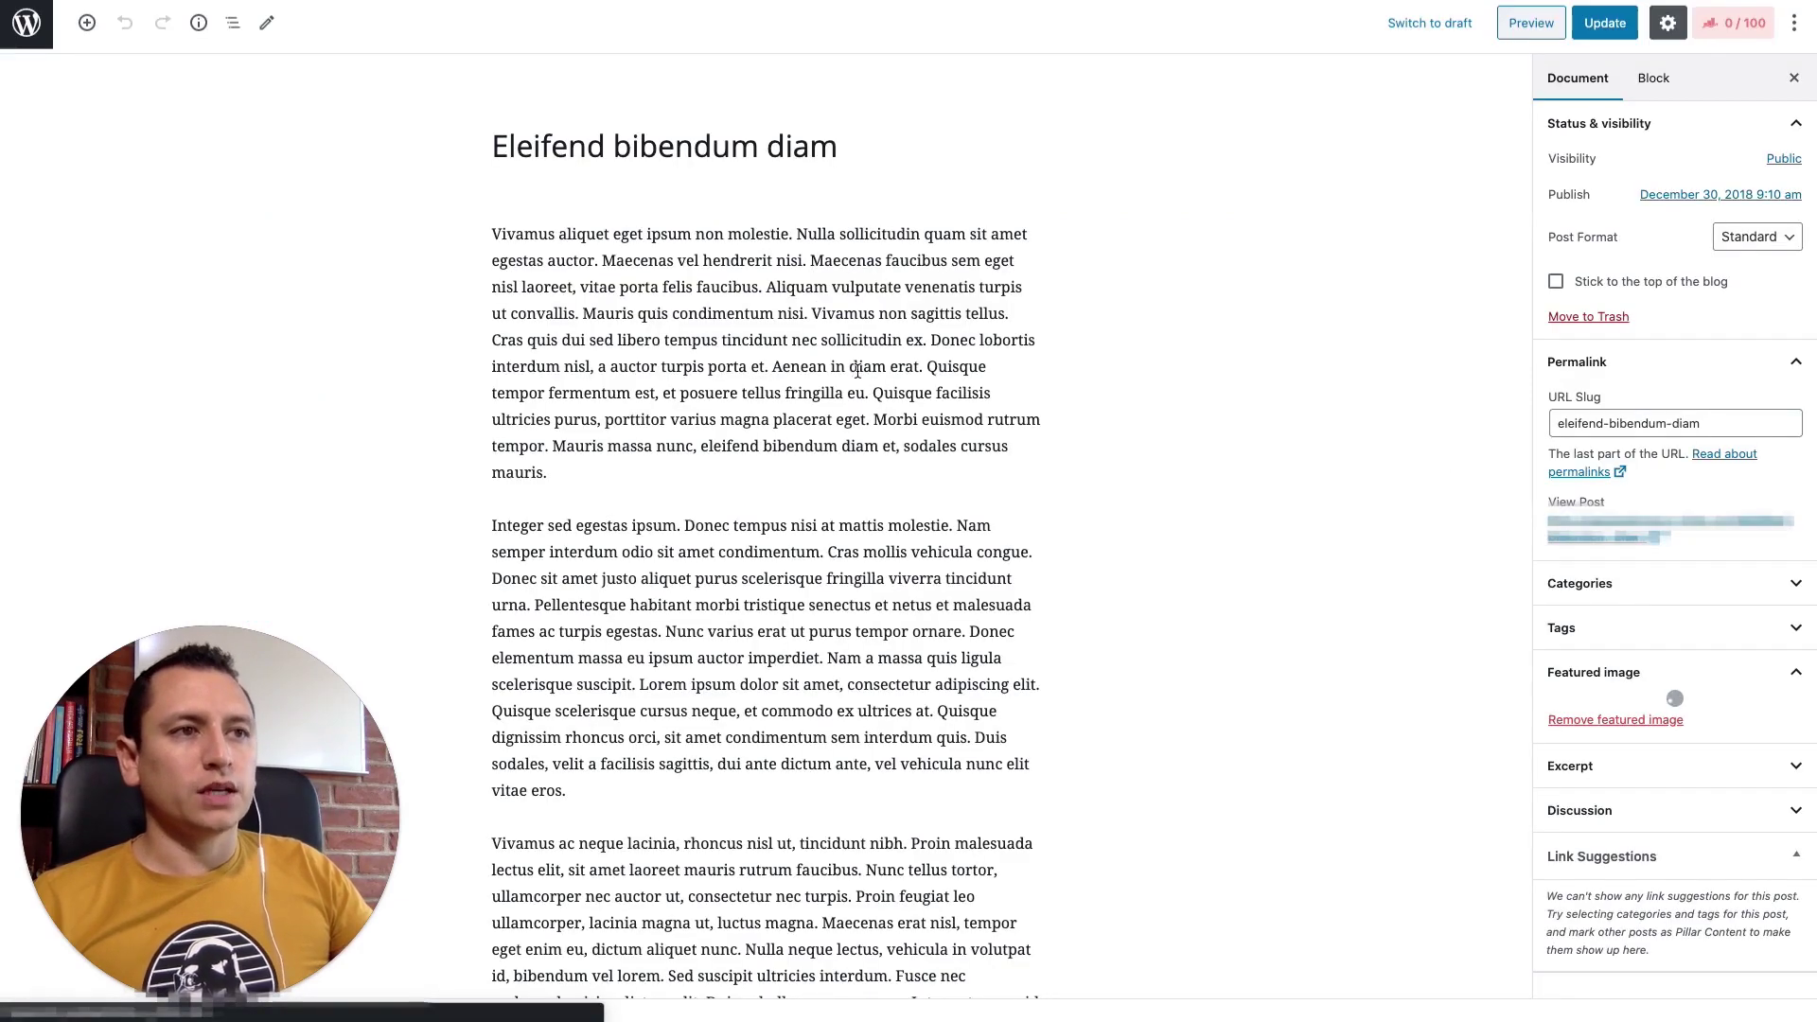
scroll(804, 355, "down", 9)
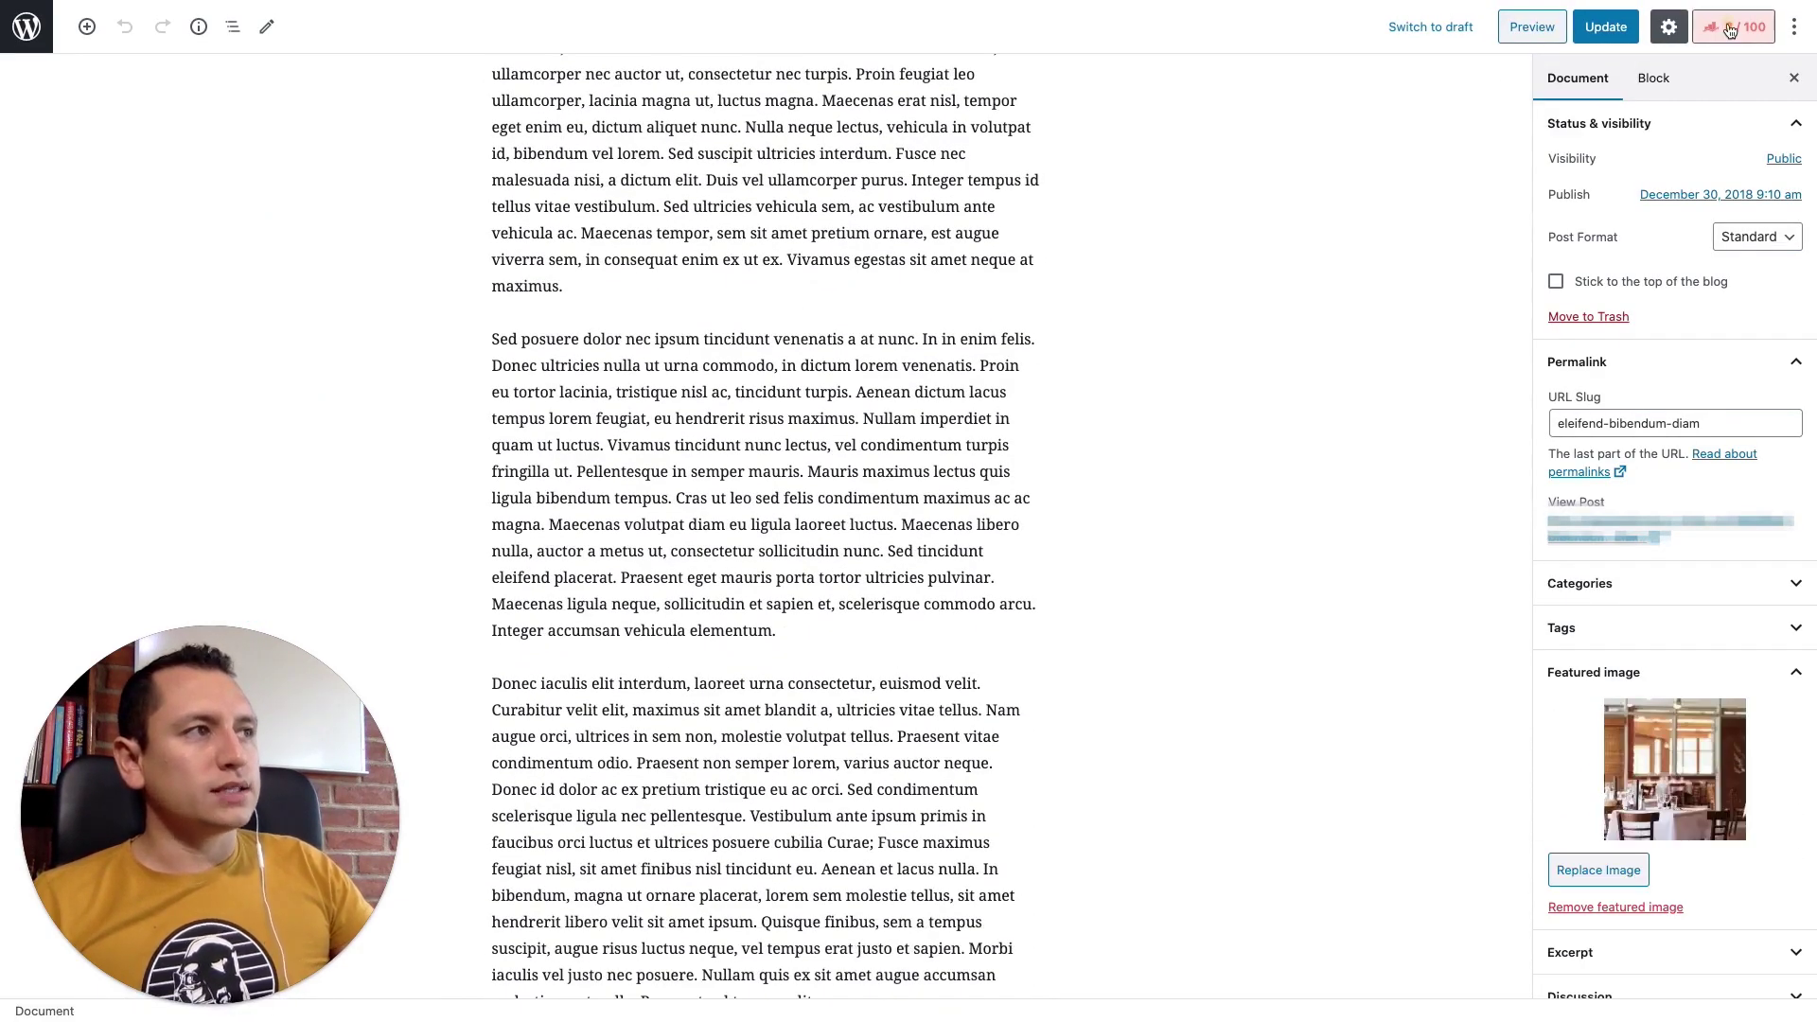
- Examine the post's Rank Math focus keyword, SEO checks and search snippet fields, and close the snippet editor
left_click(1722, 29)
left_click(1614, 371)
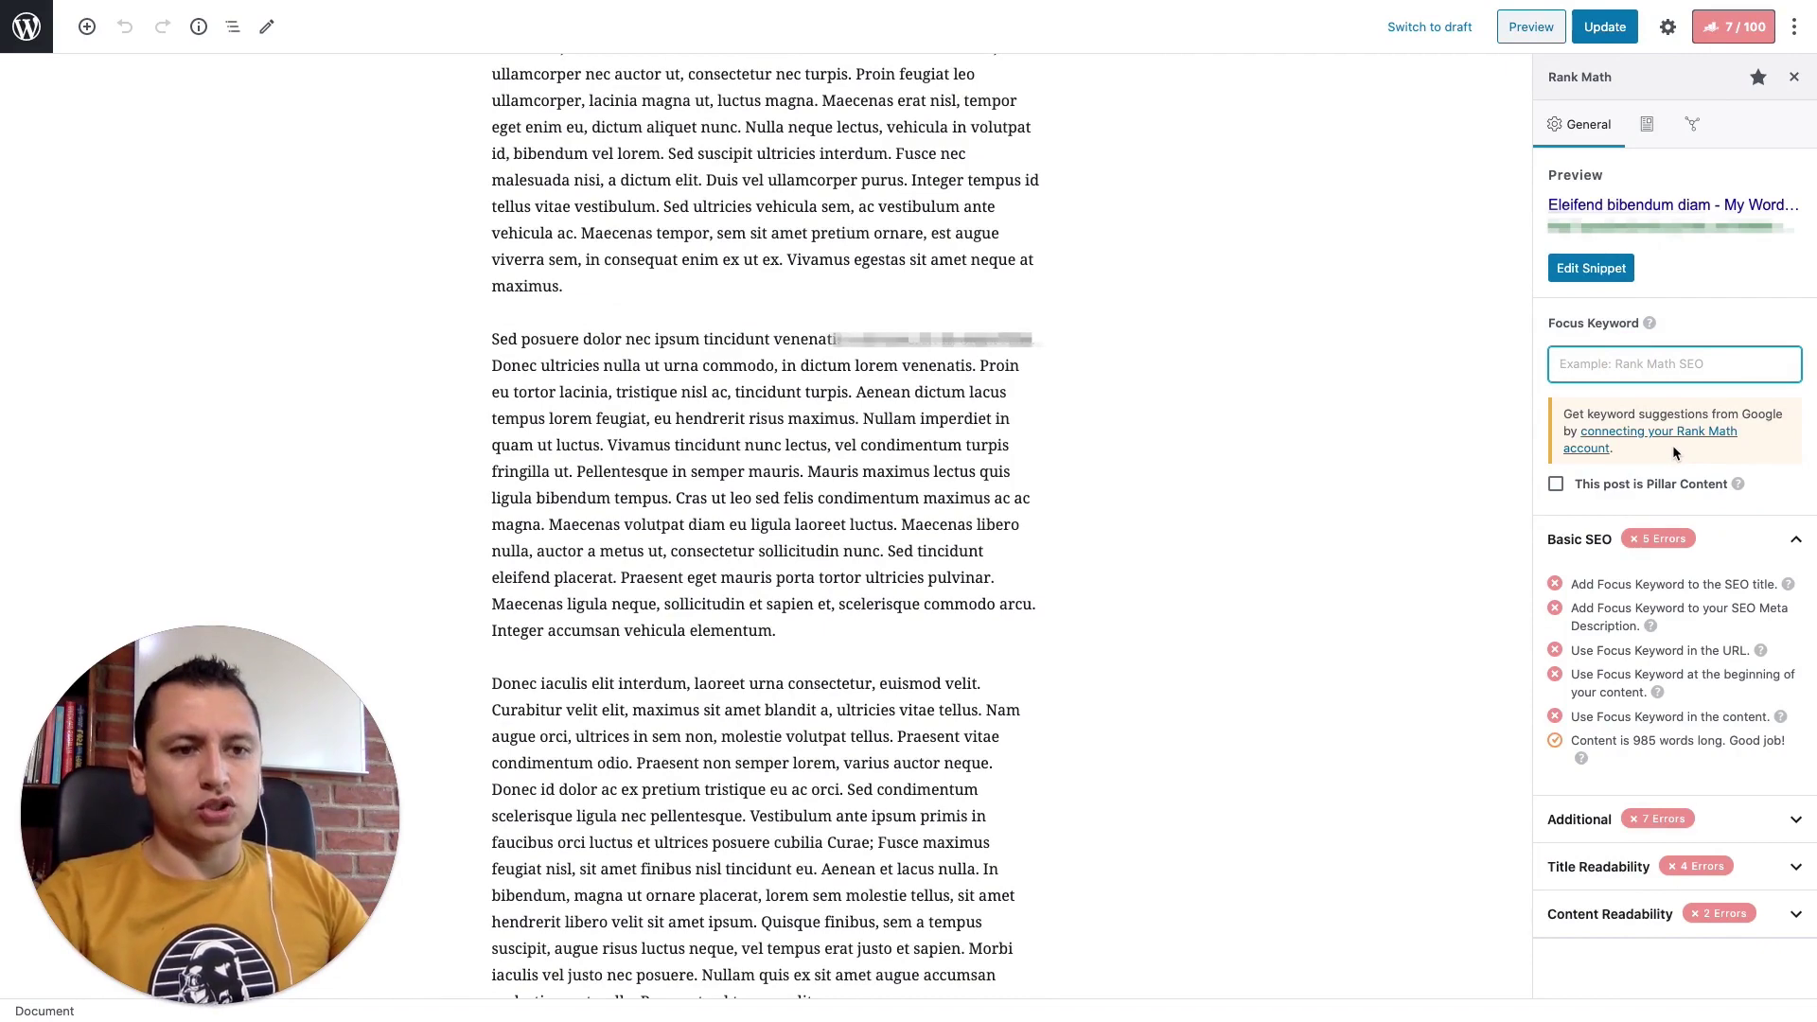
left_click(1602, 271)
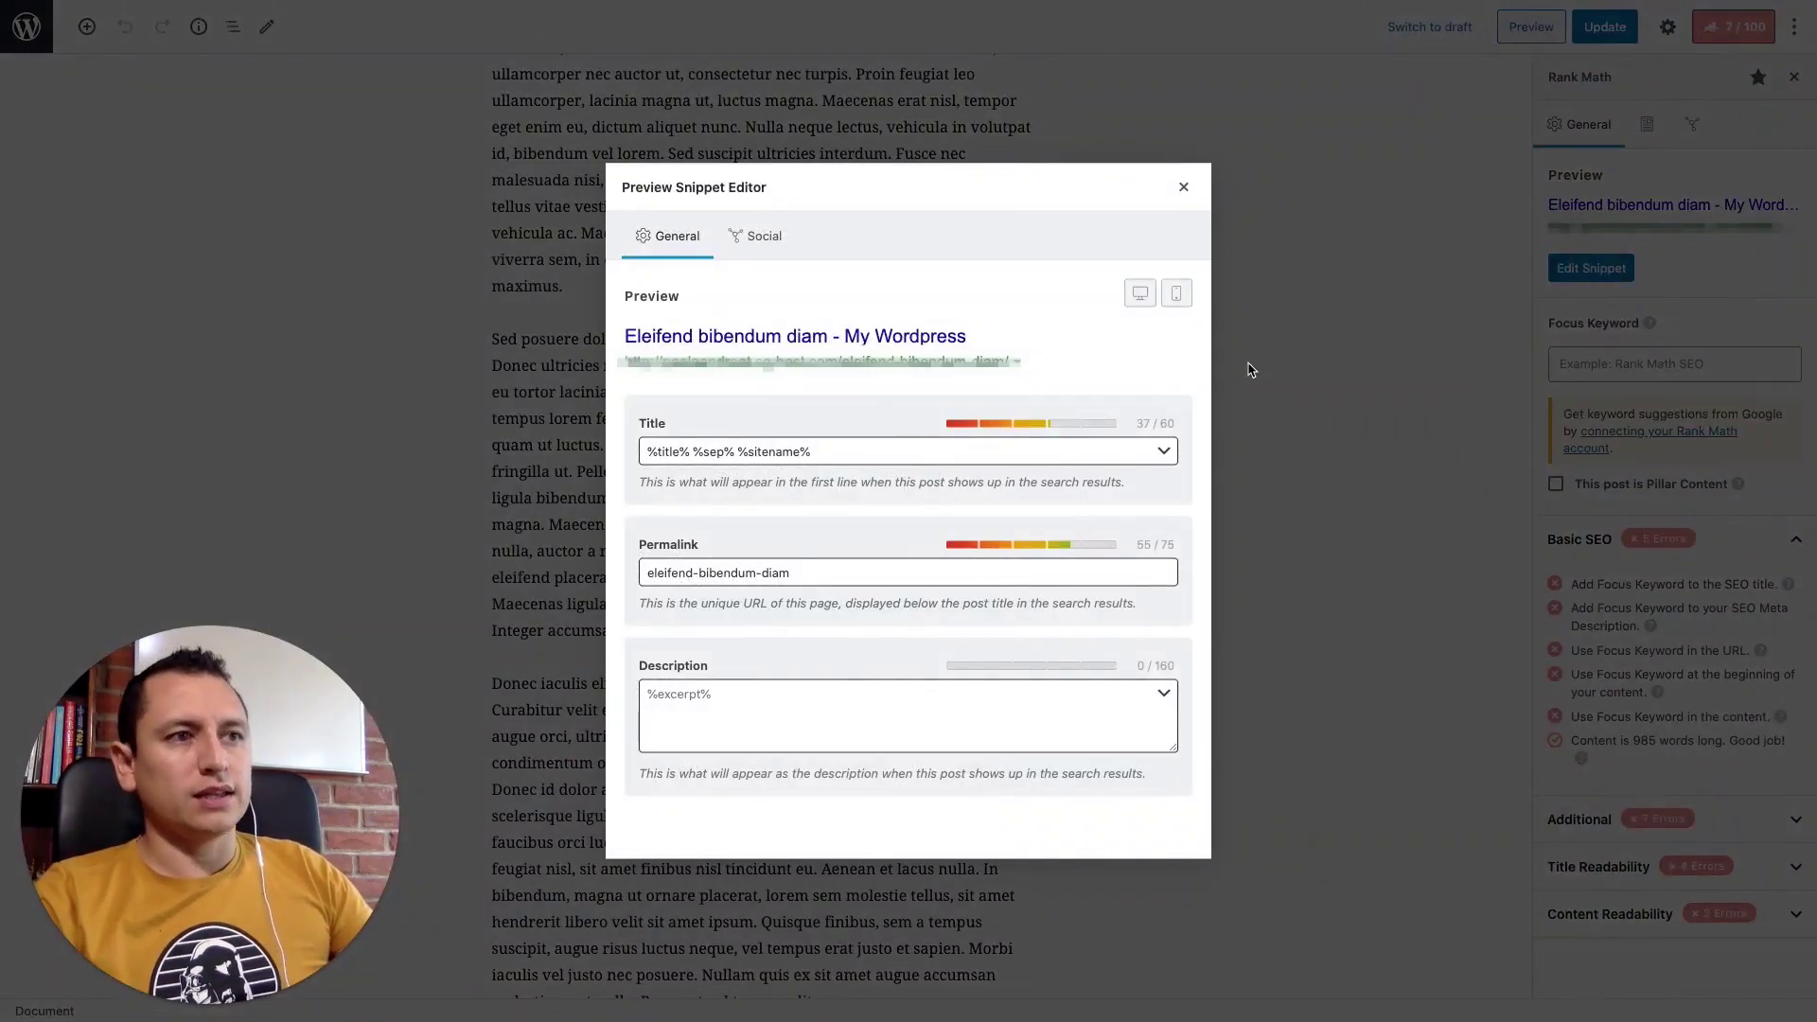
left_click(1183, 189)
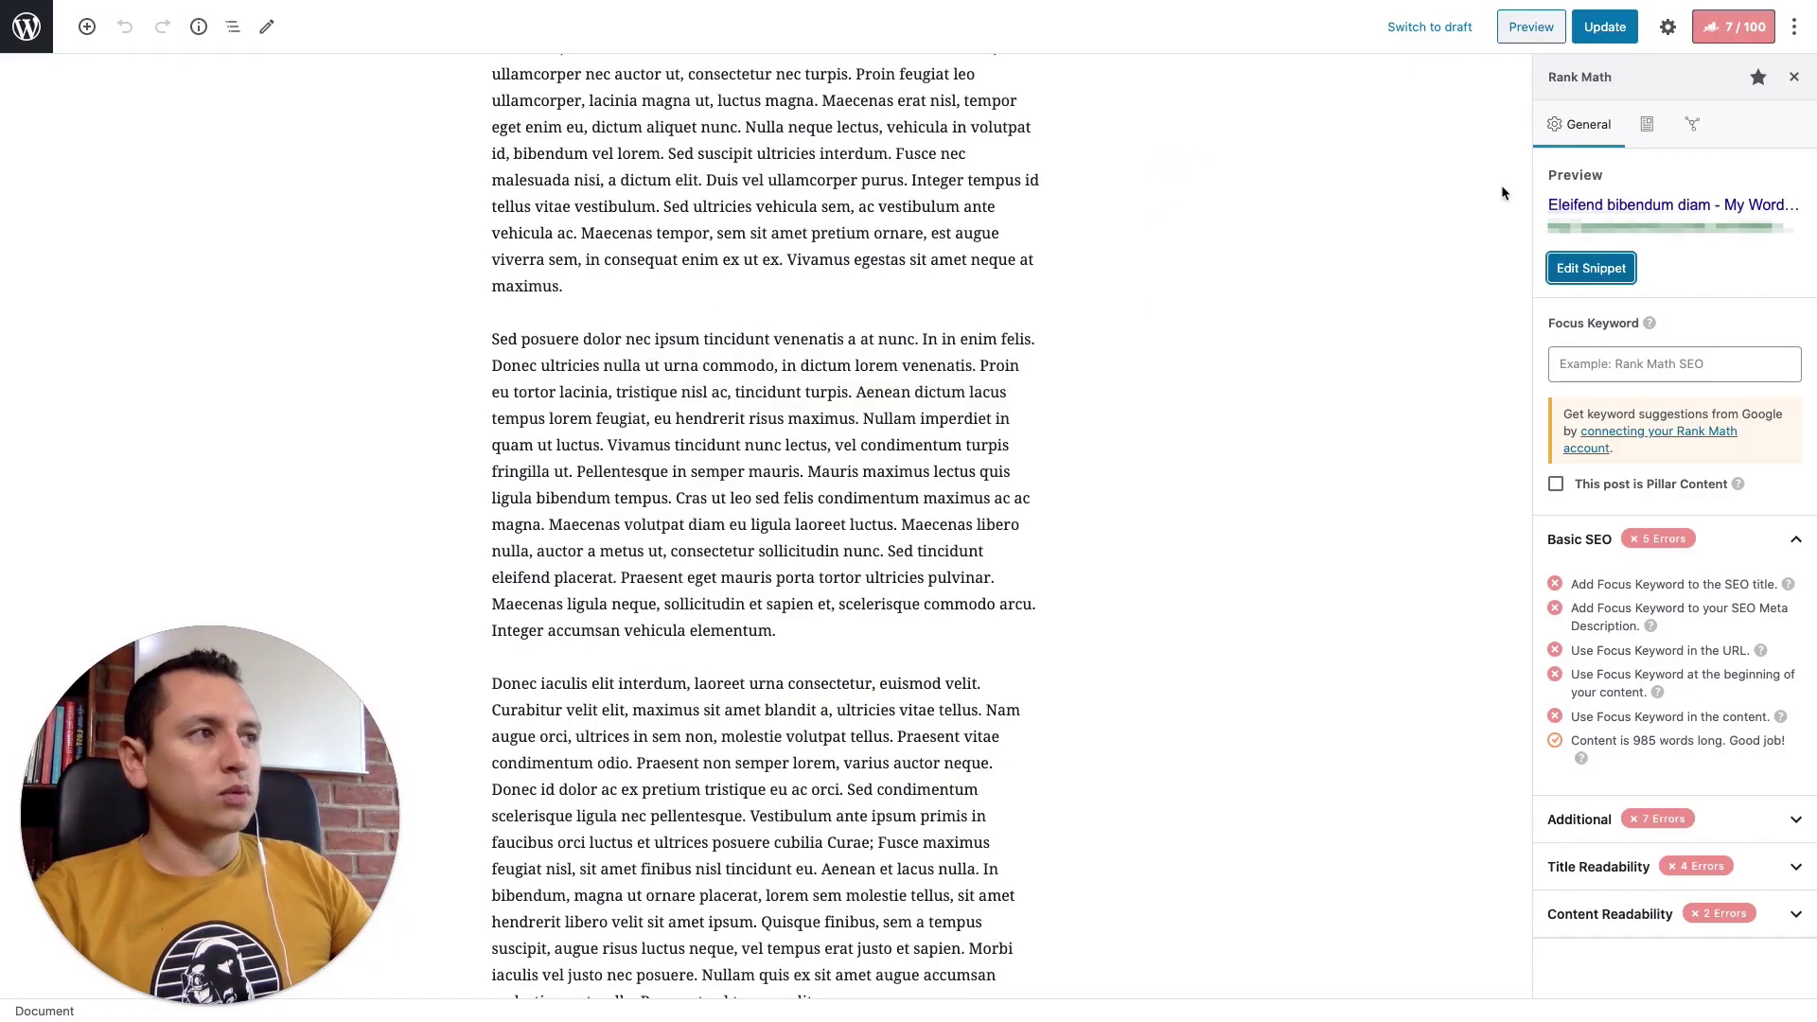
- Examine the post's schema settings, including its article type options and the available schema types
left_click(1647, 124)
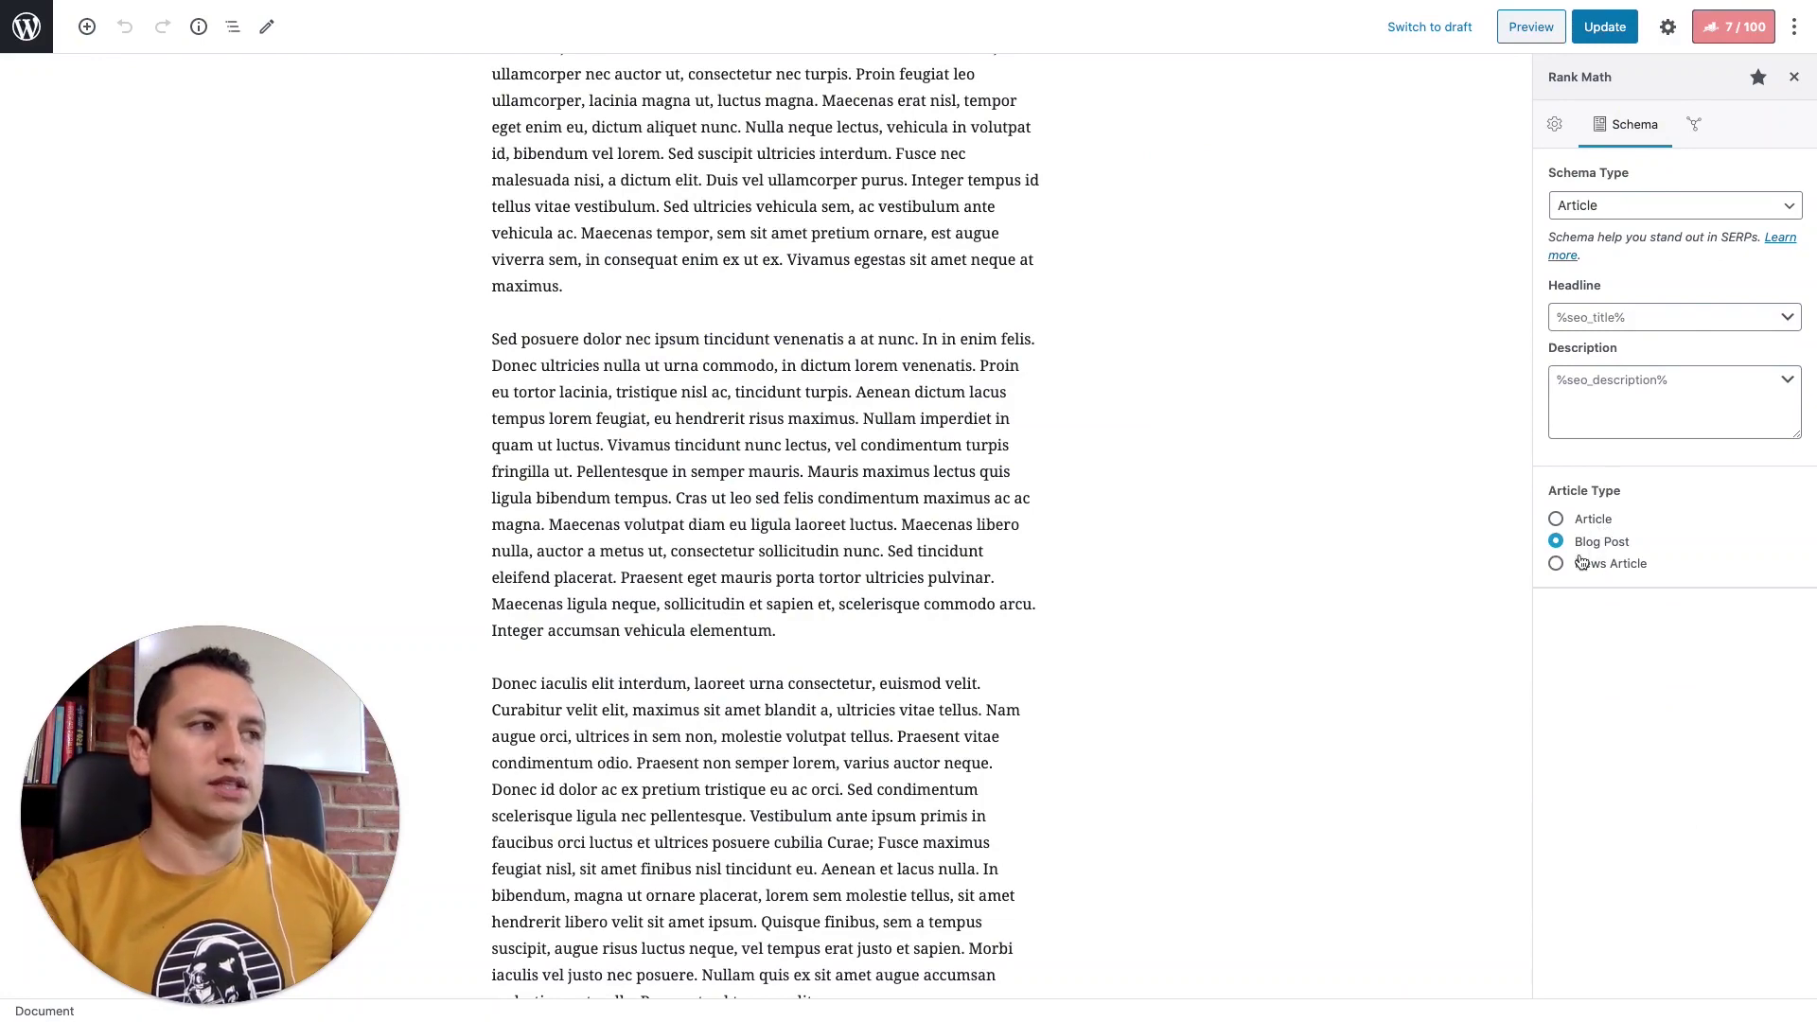
left_click(1612, 214)
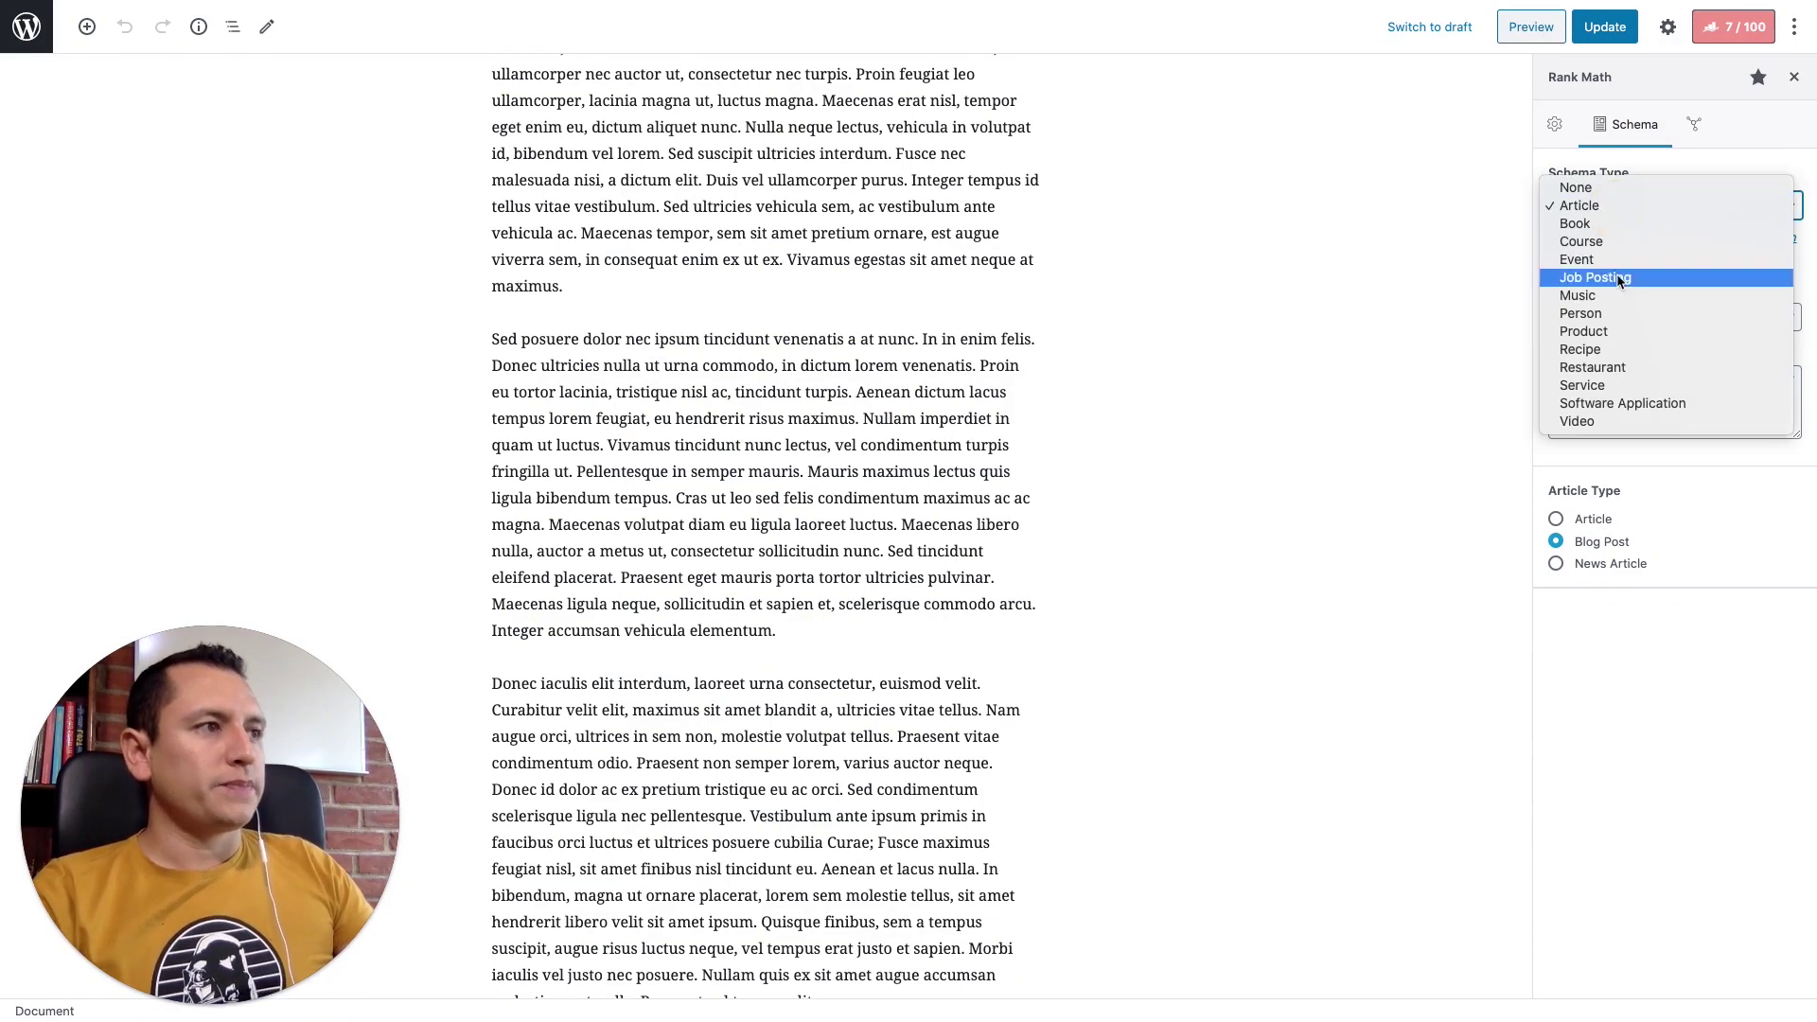
left_click(1319, 305)
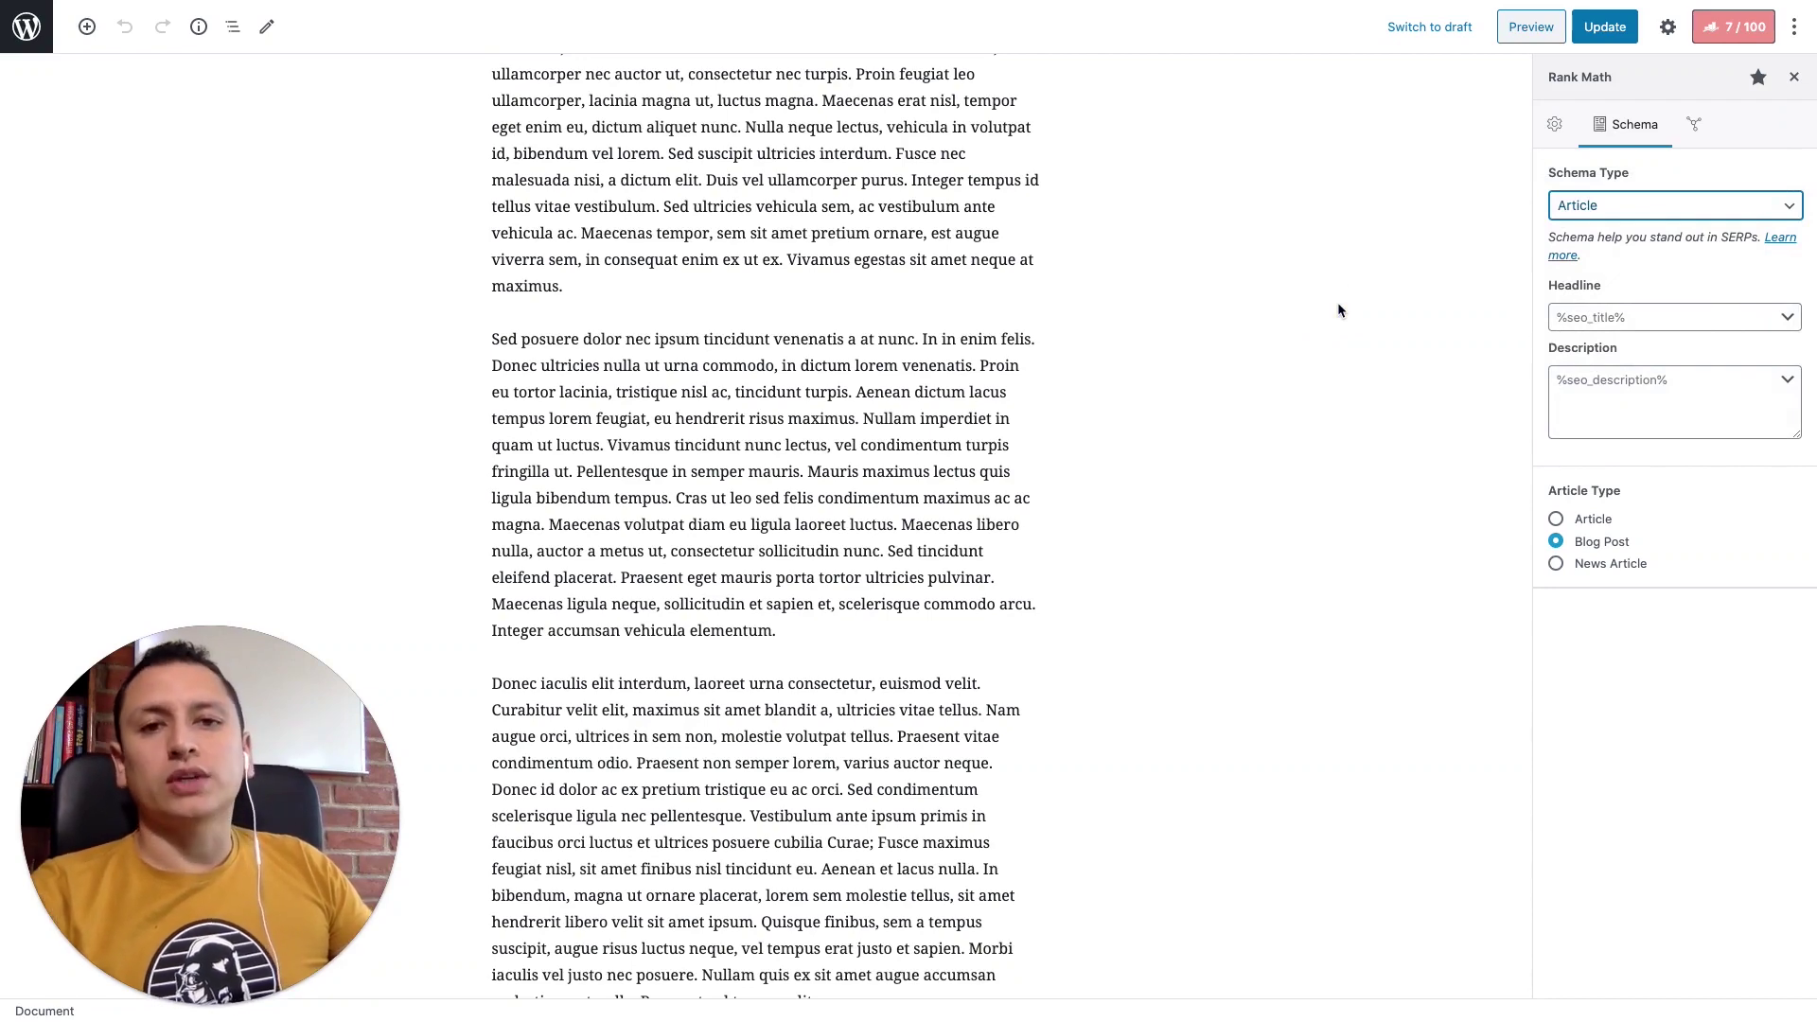
- Look through the post's body text and check its word, heading, paragraph and block counts
scroll(882, 509, "down", 1)
scroll(882, 509, "down", 3)
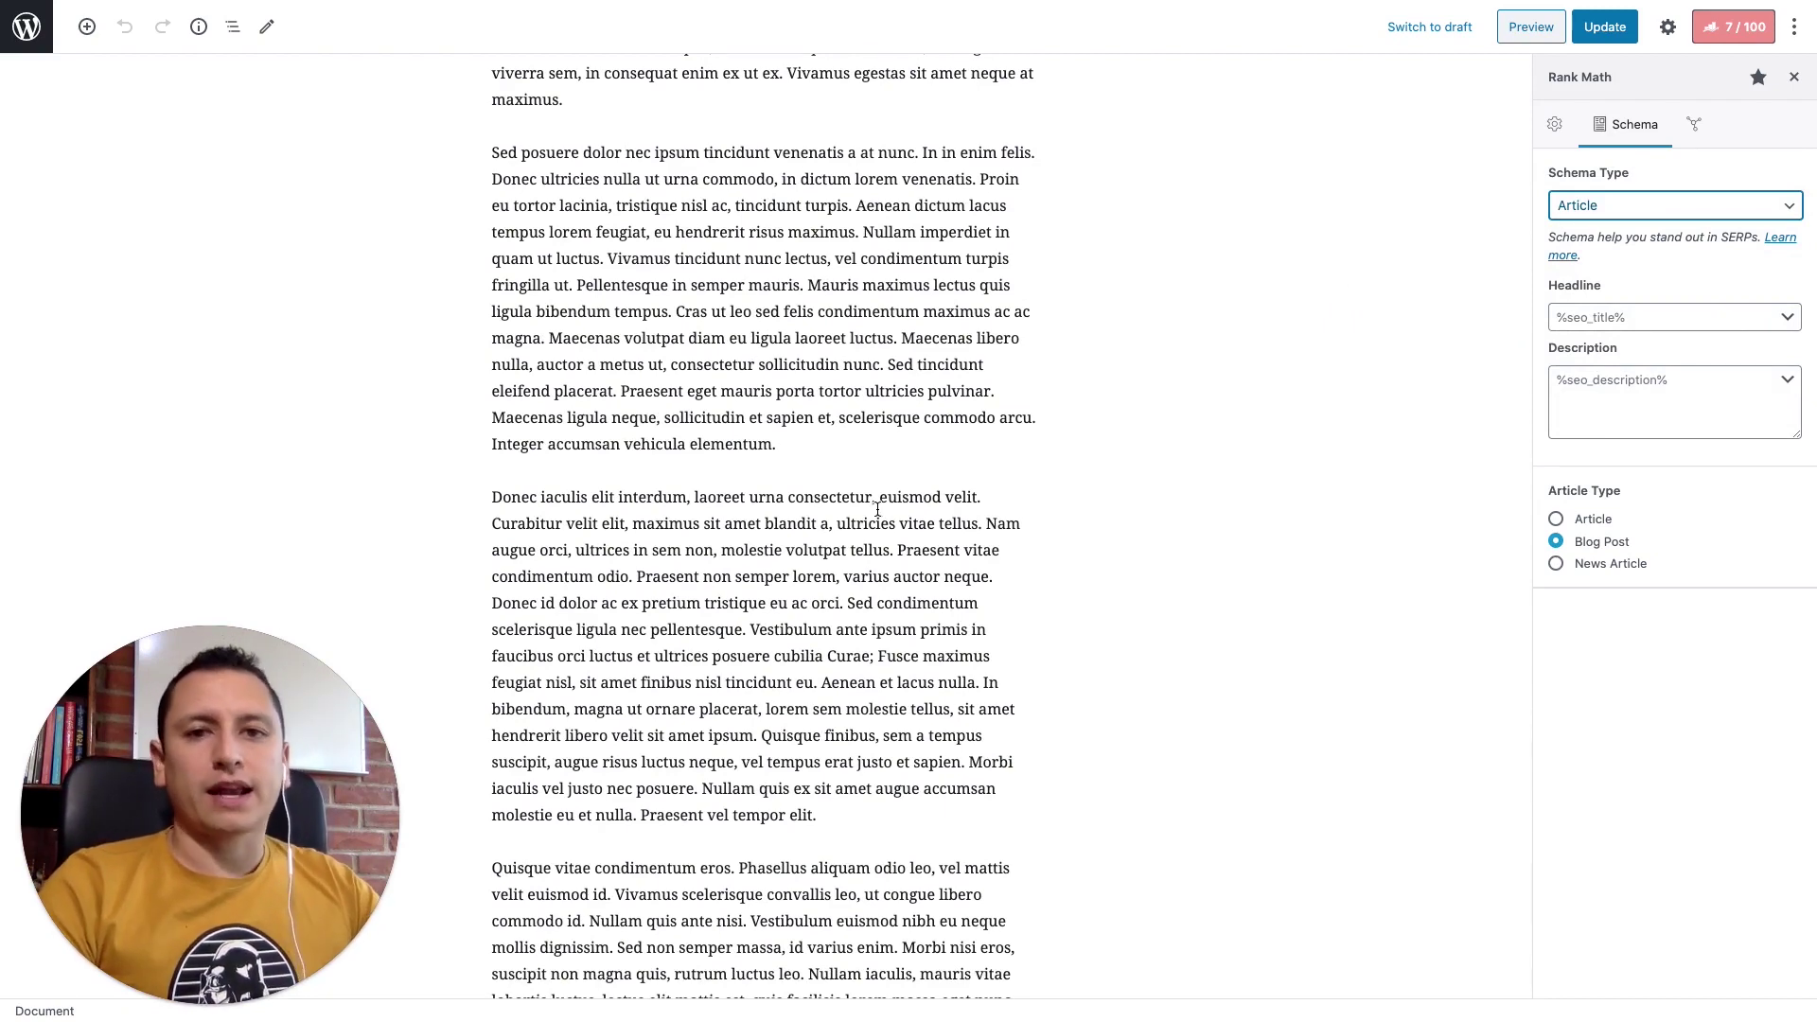
scroll(667, 519, "up", 10)
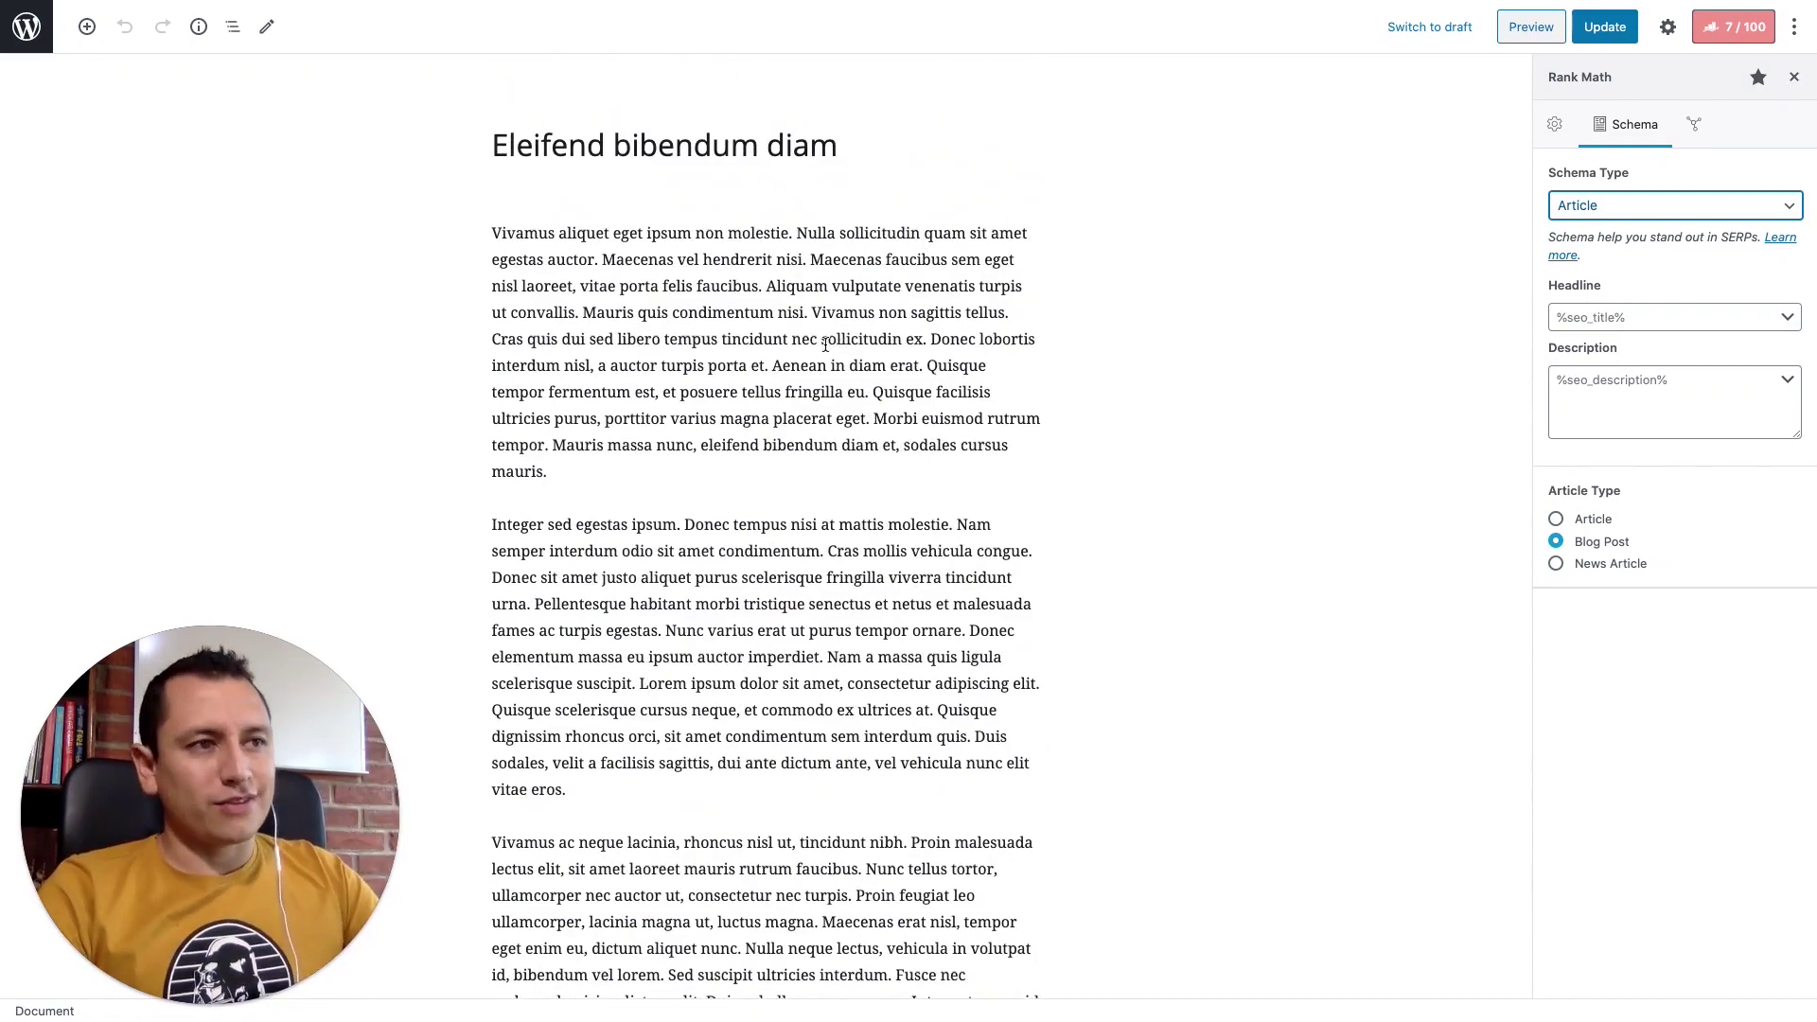
scroll(900, 453, "down", 15)
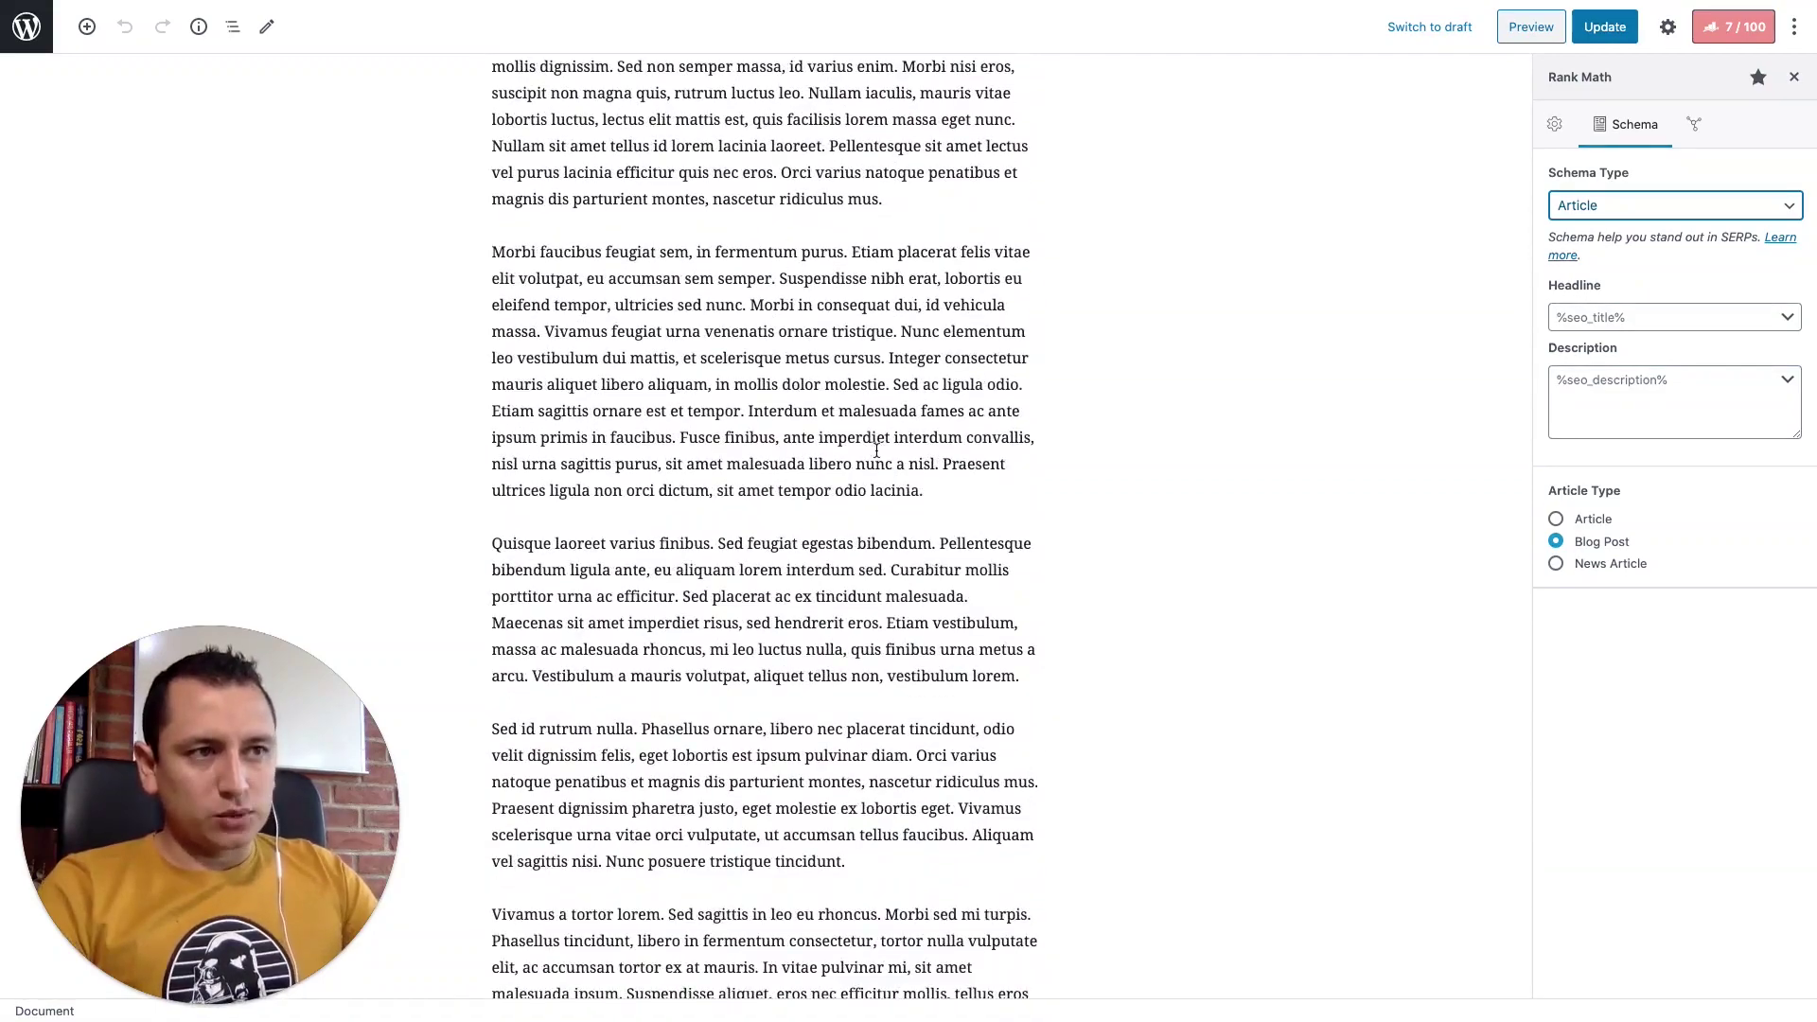
scroll(816, 411, "down", 6)
scroll(816, 410, "up", 20)
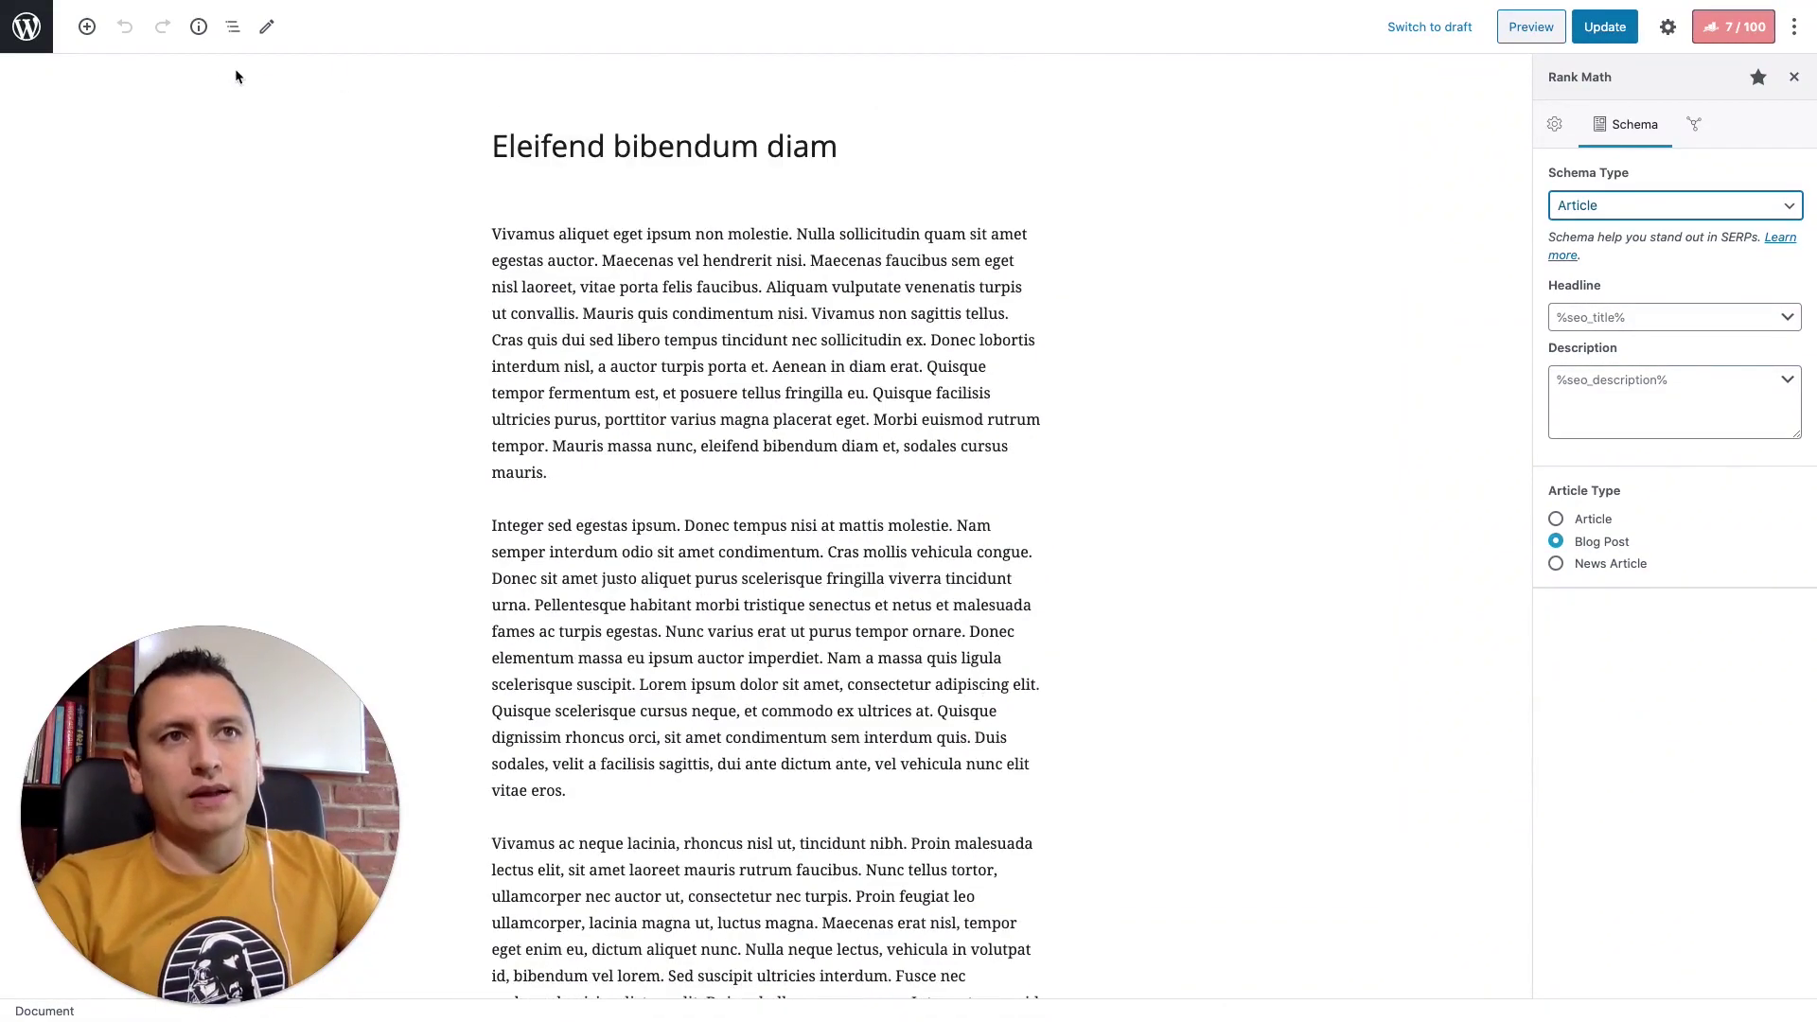
left_click(199, 27)
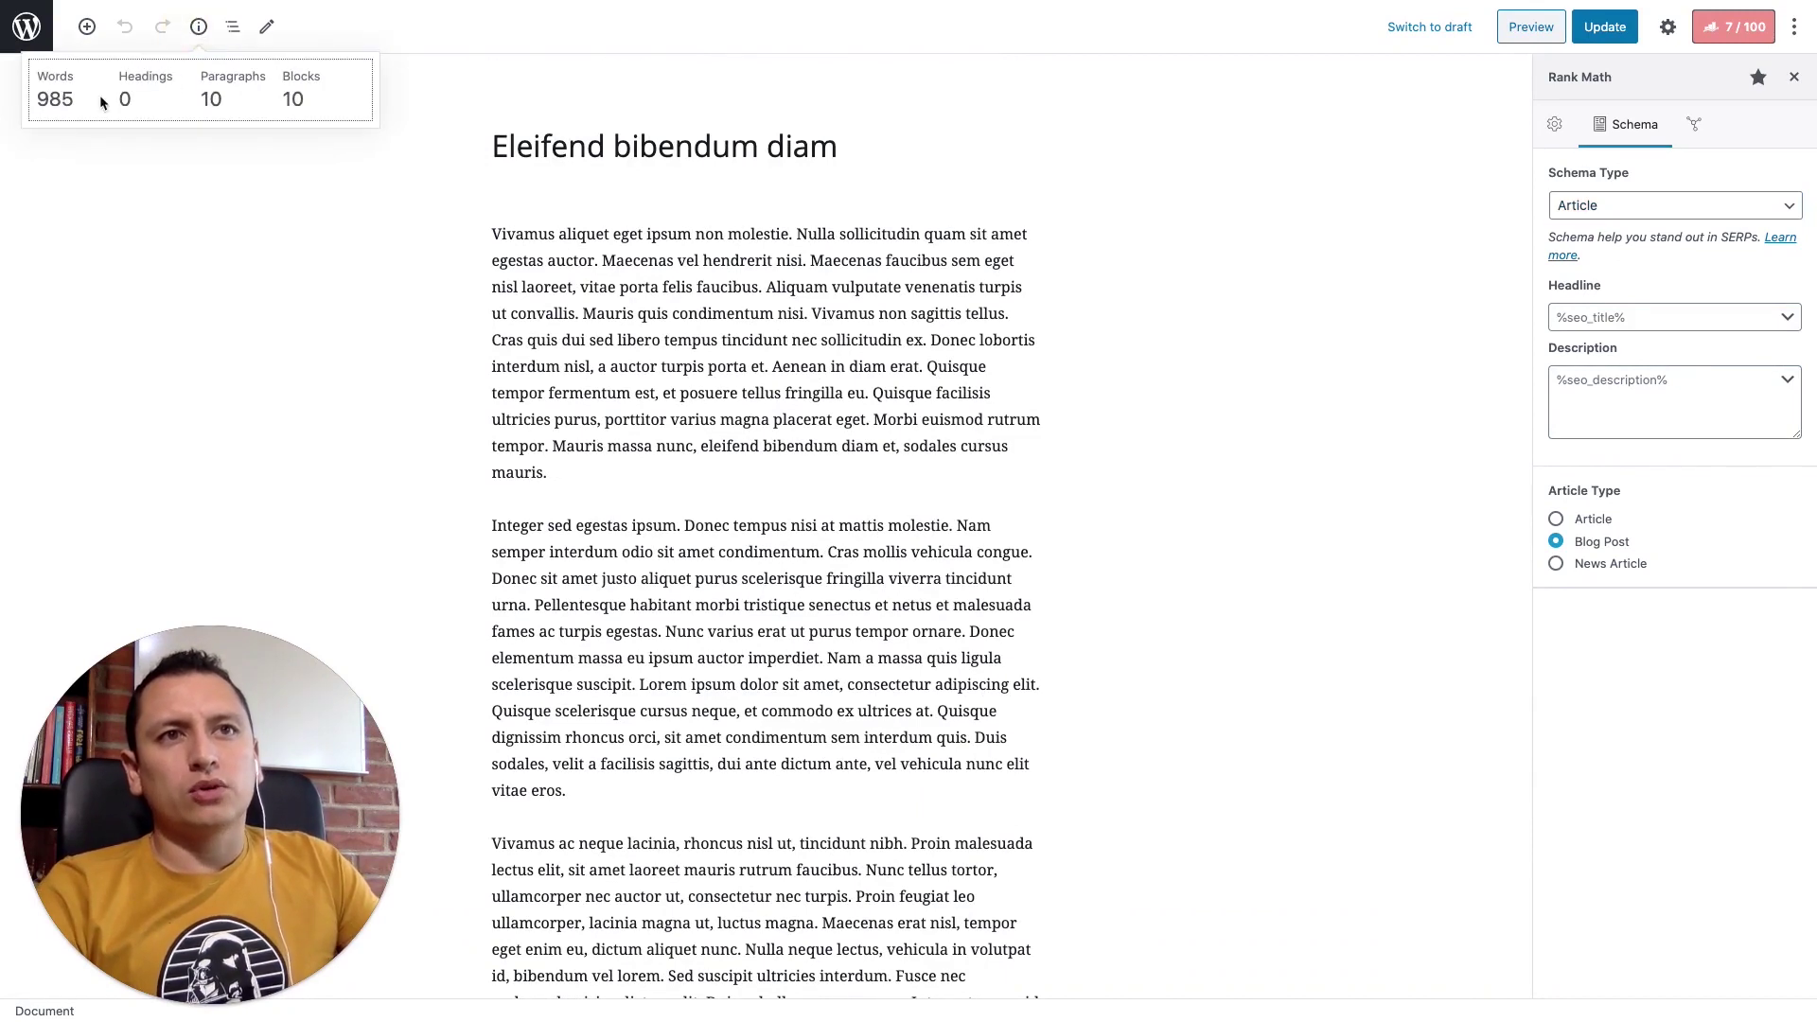
double_click(48, 99)
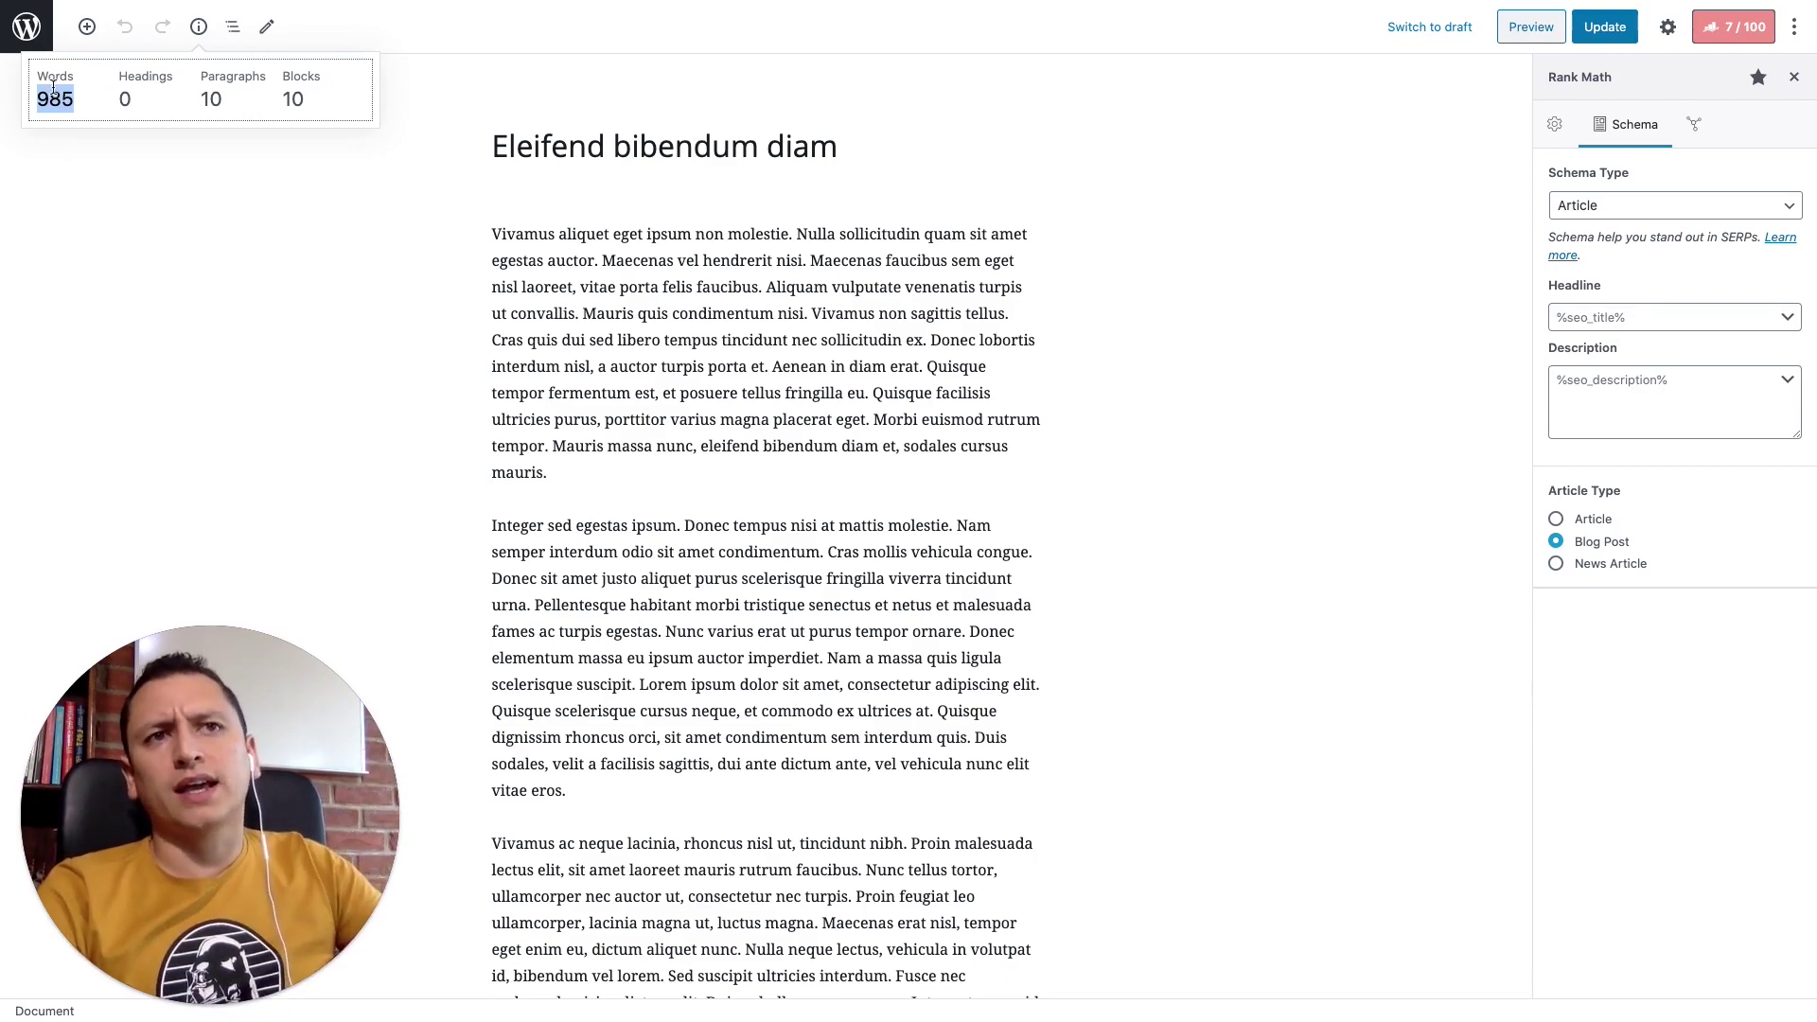
- Add a new paragraph reading "Título 2" after the last paragraph of the post
left_click(690, 420)
scroll(663, 473, "down", 10)
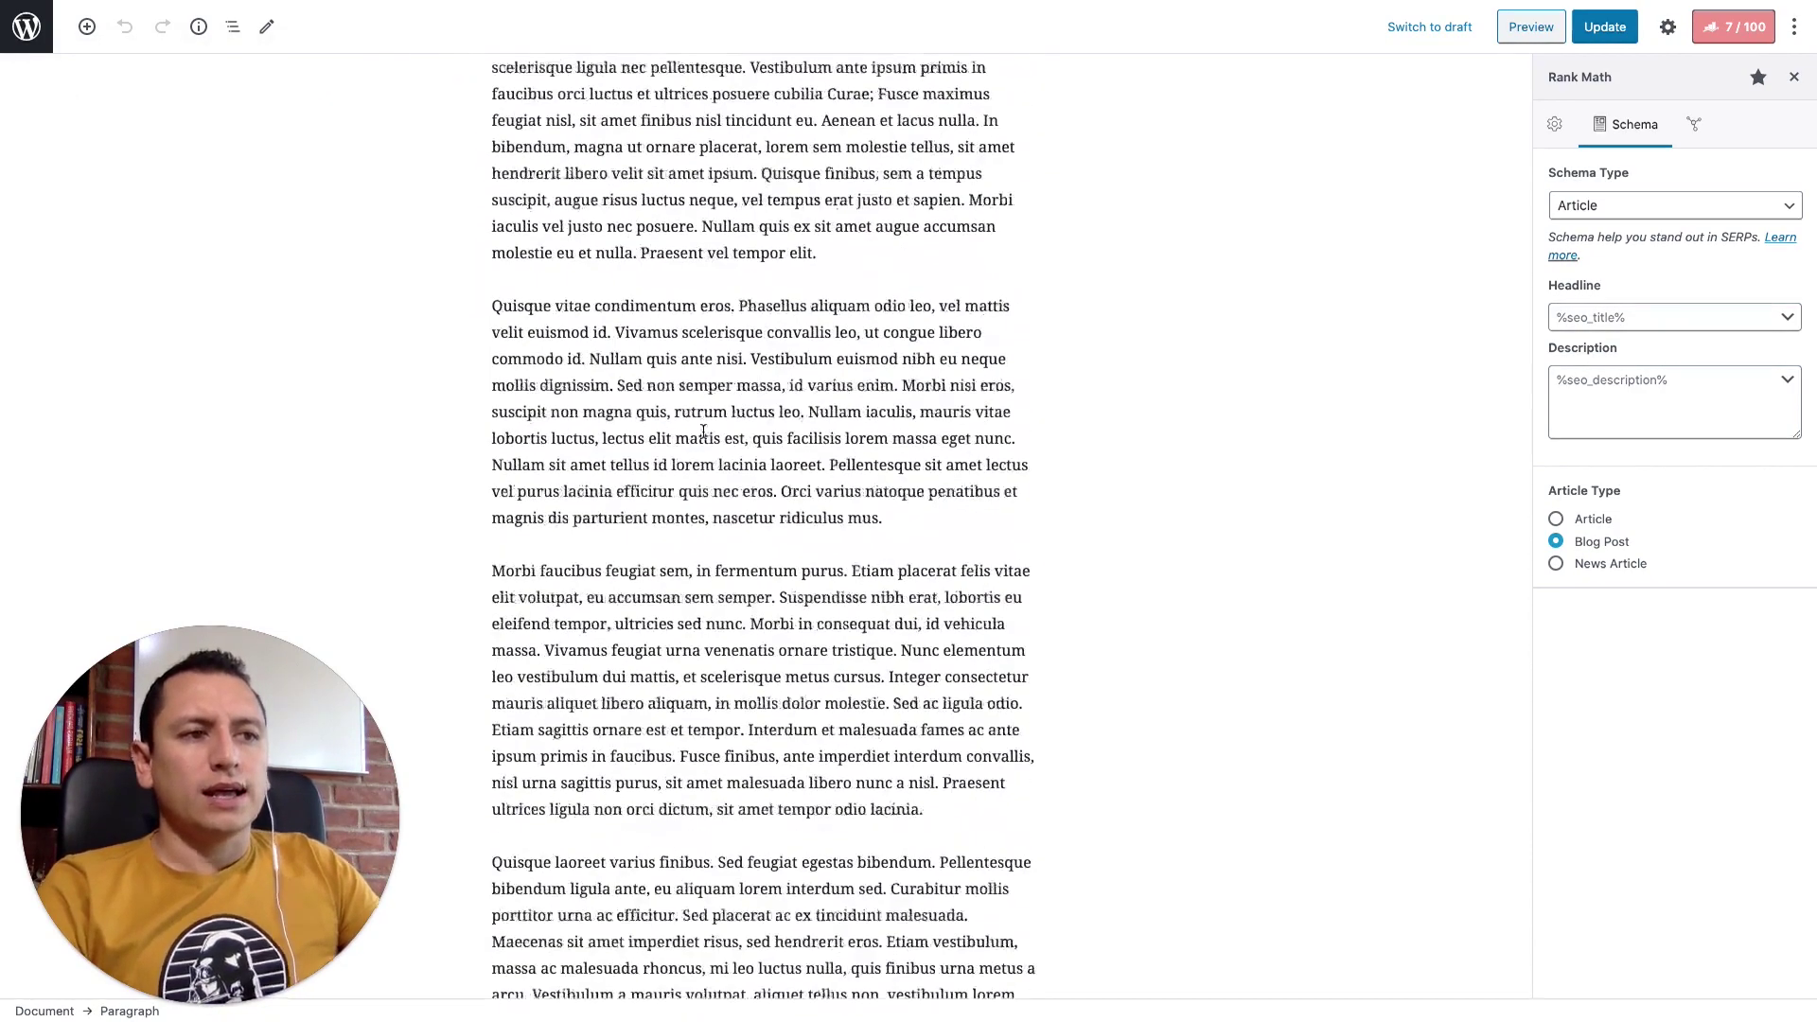
scroll(682, 833, "down", 8)
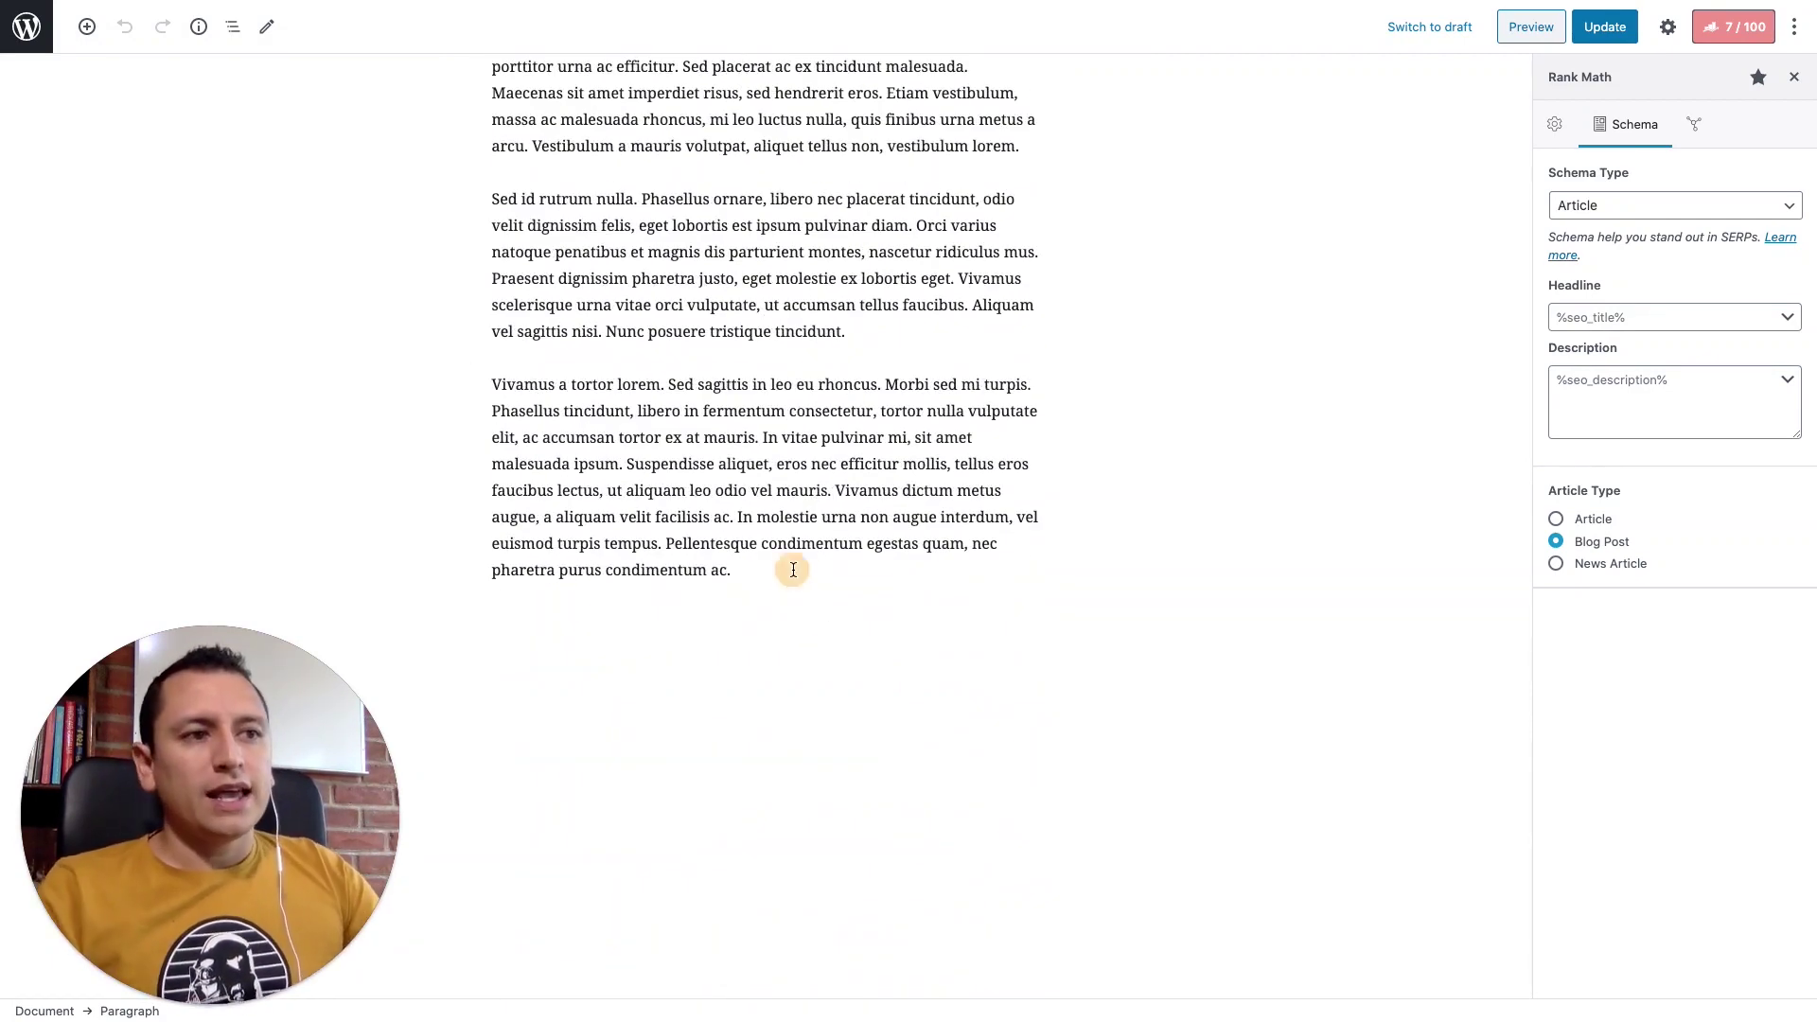
left_click(793, 570)
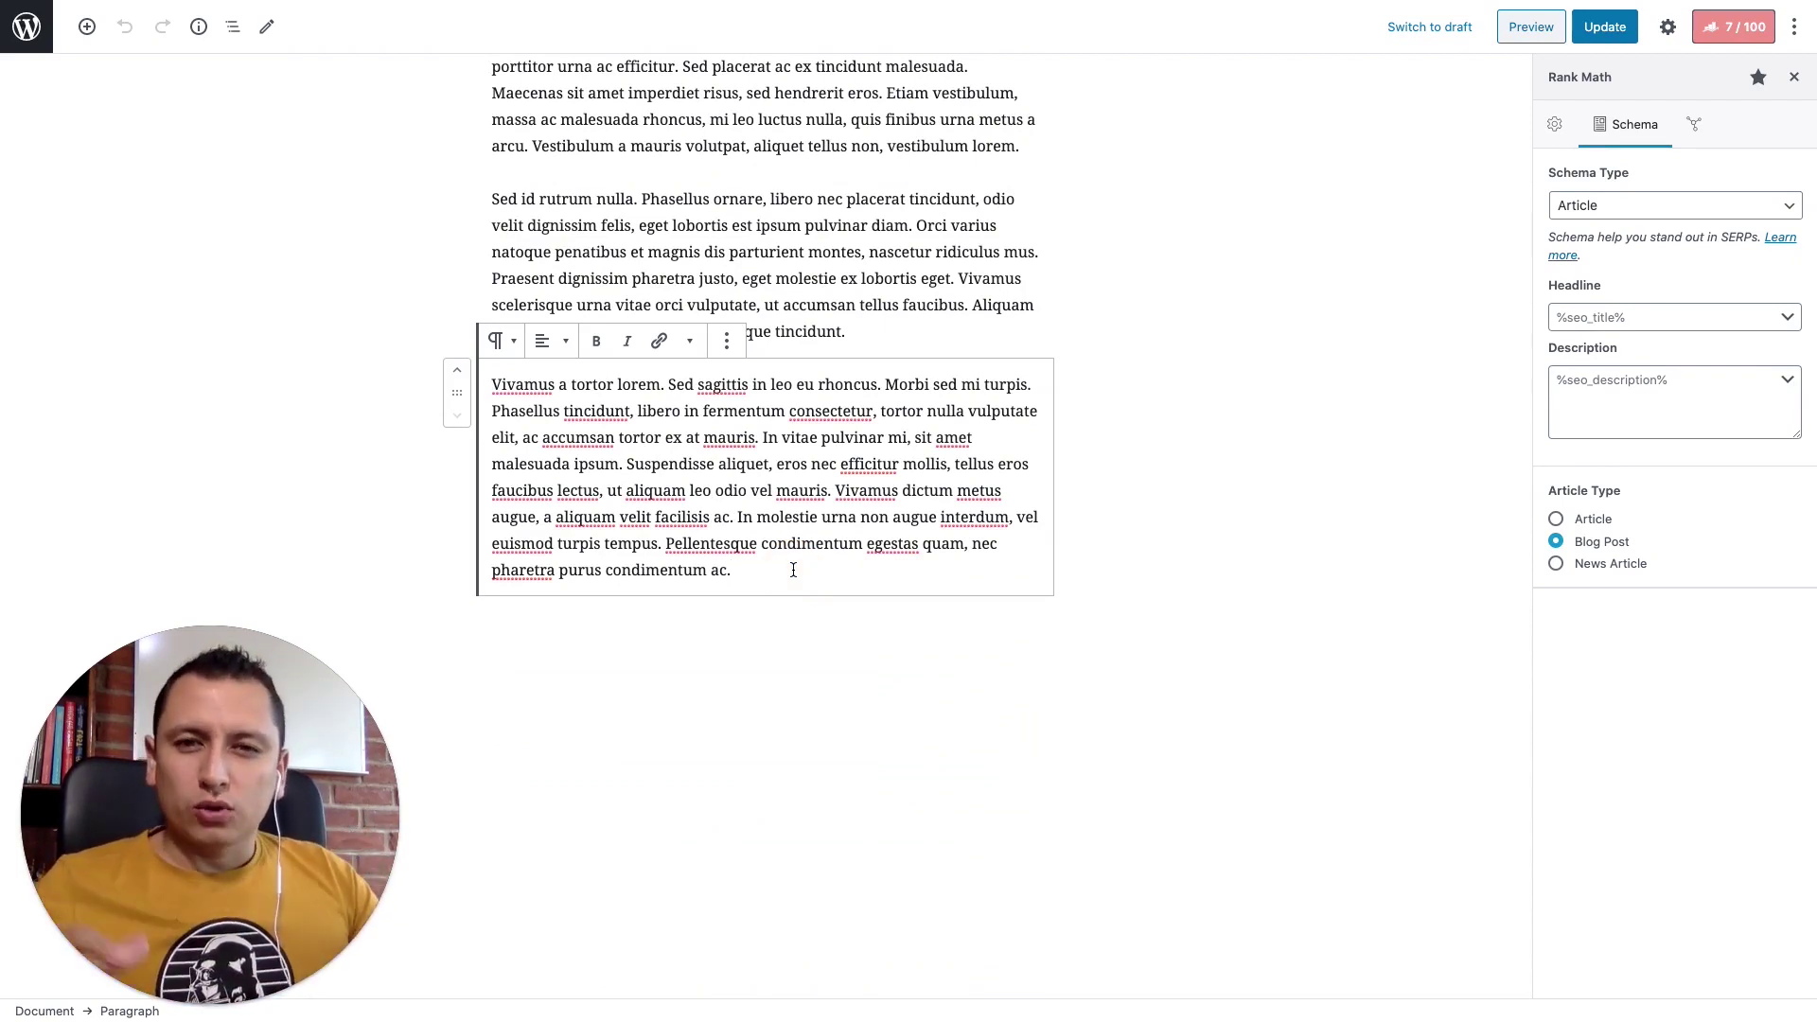
key("Return")
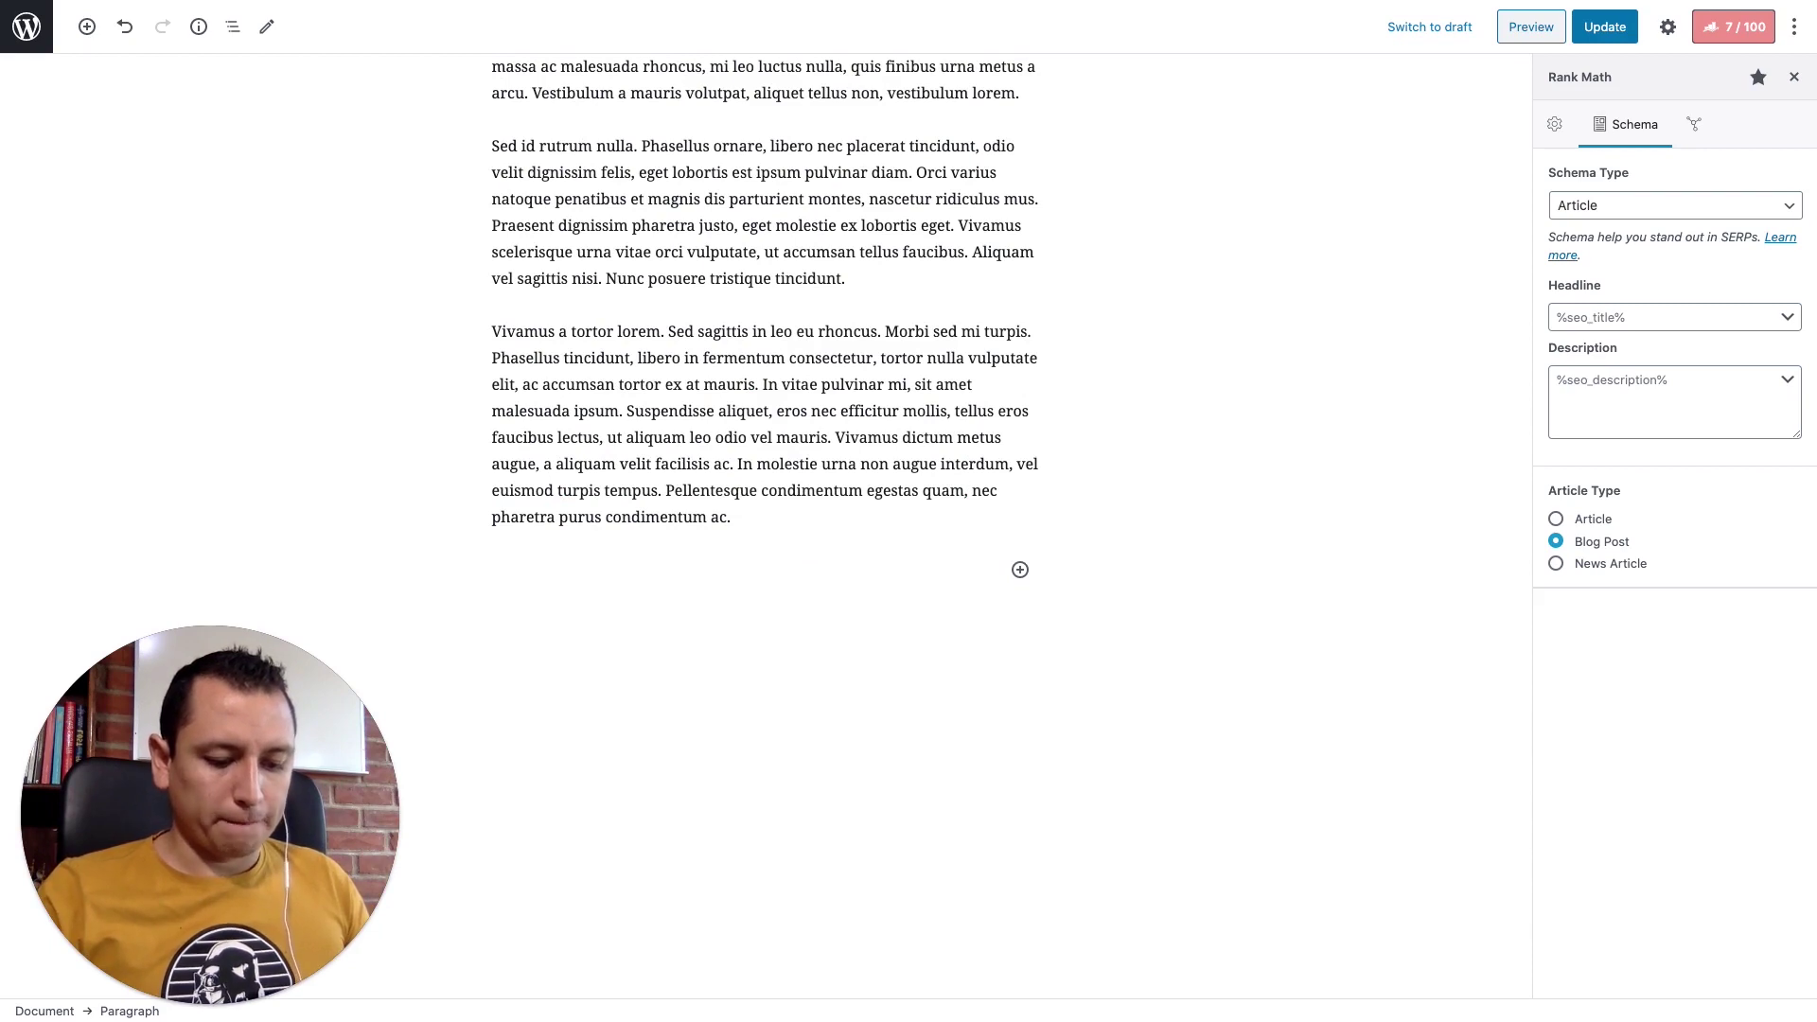
type("Títuñ")
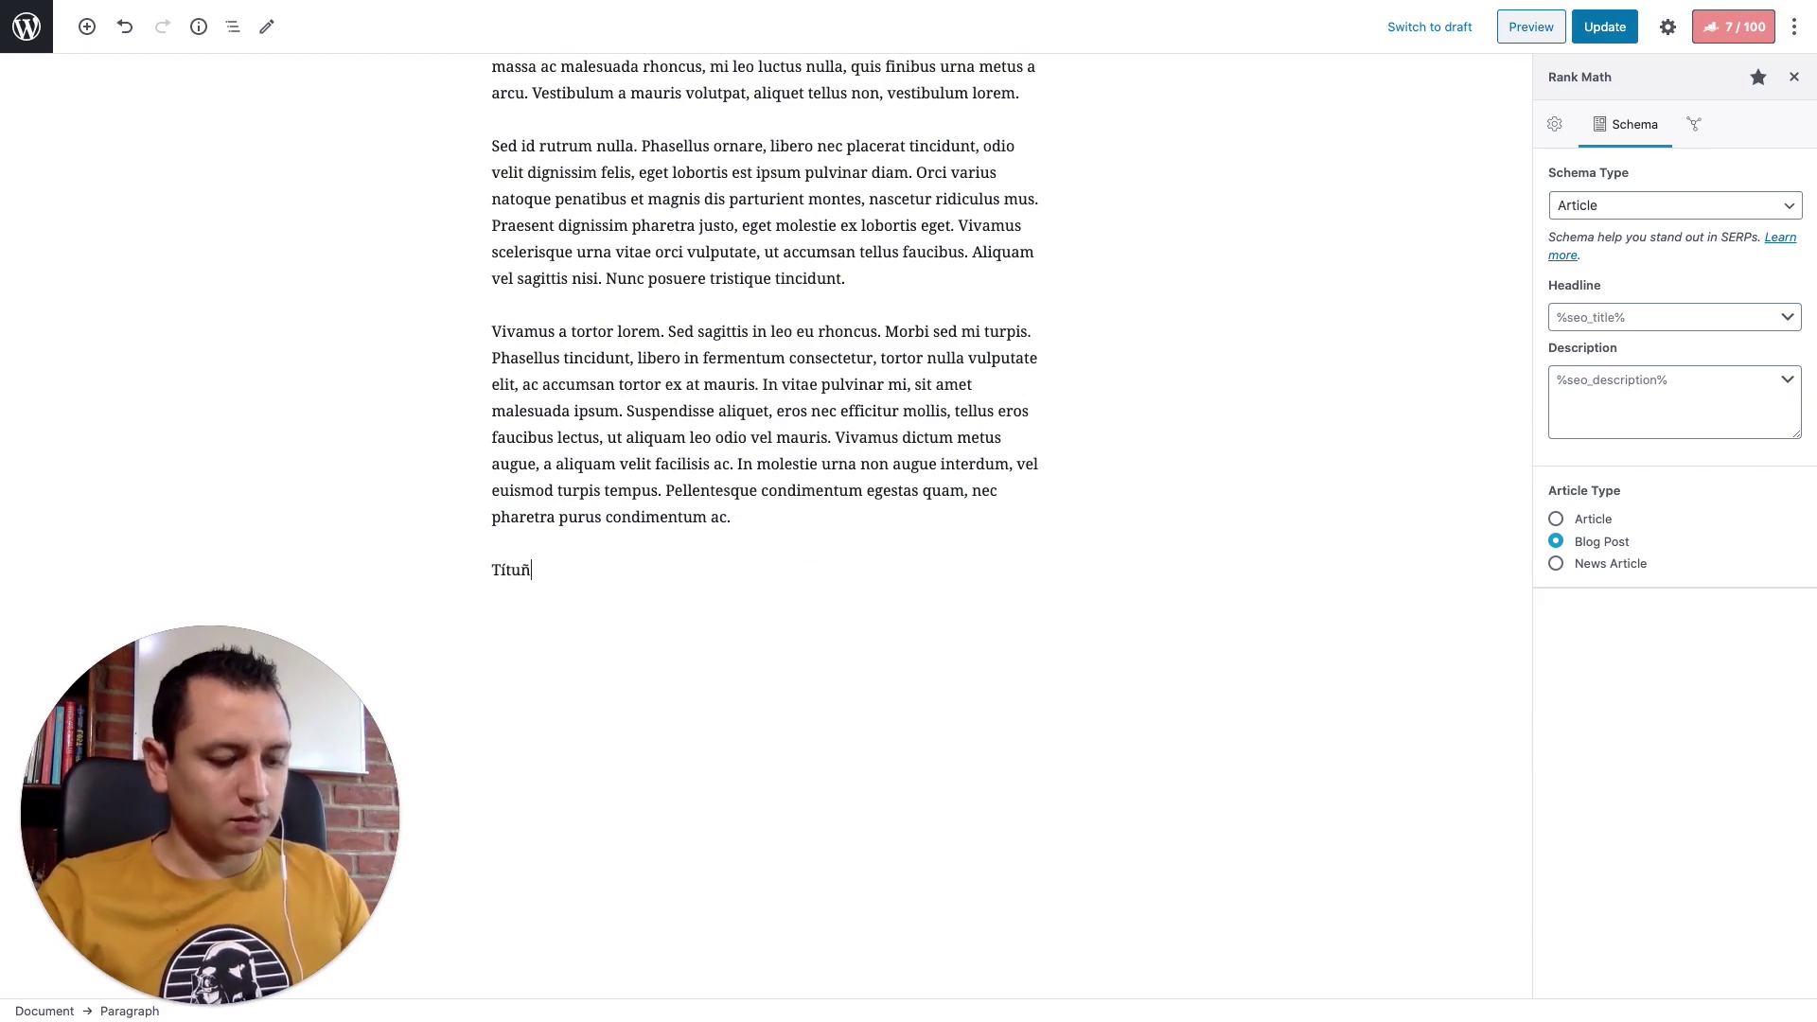
key("BackSpace")
type("lo 2")
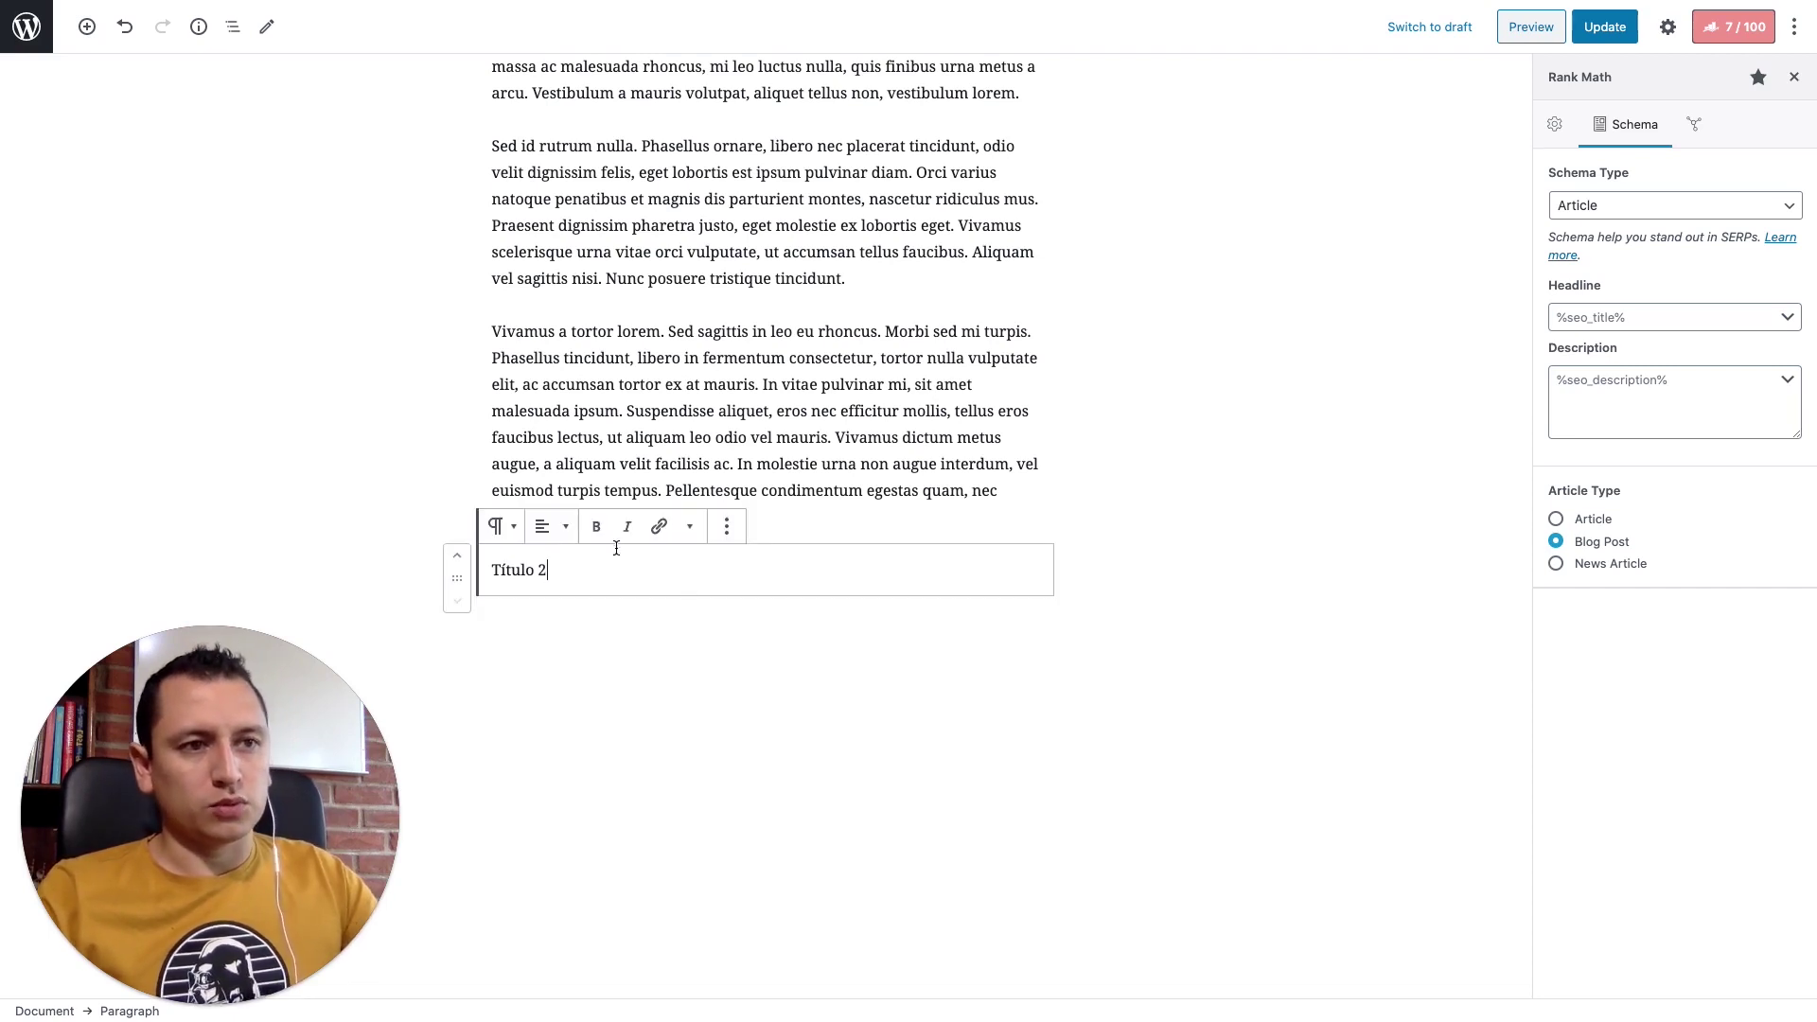
- Transform the "Título 2" paragraph into a Heading block, and view the heading levels in relation to the post title
left_click(502, 530)
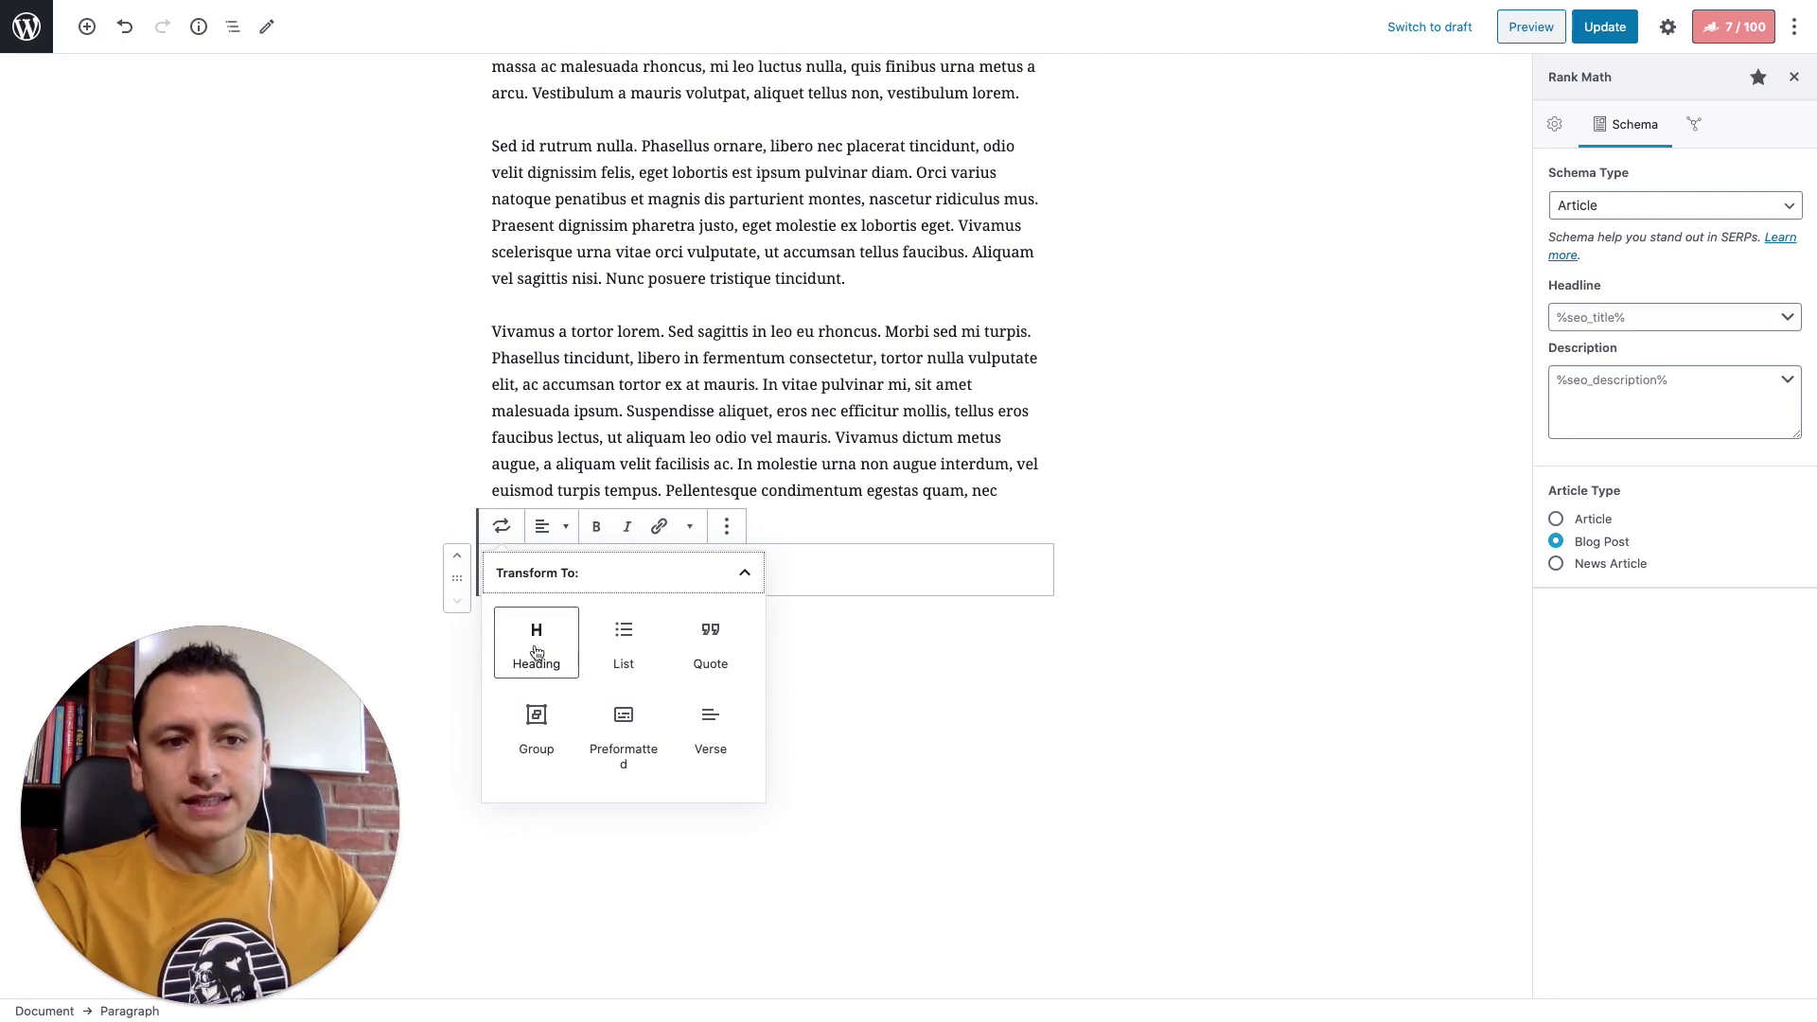
left_click(528, 656)
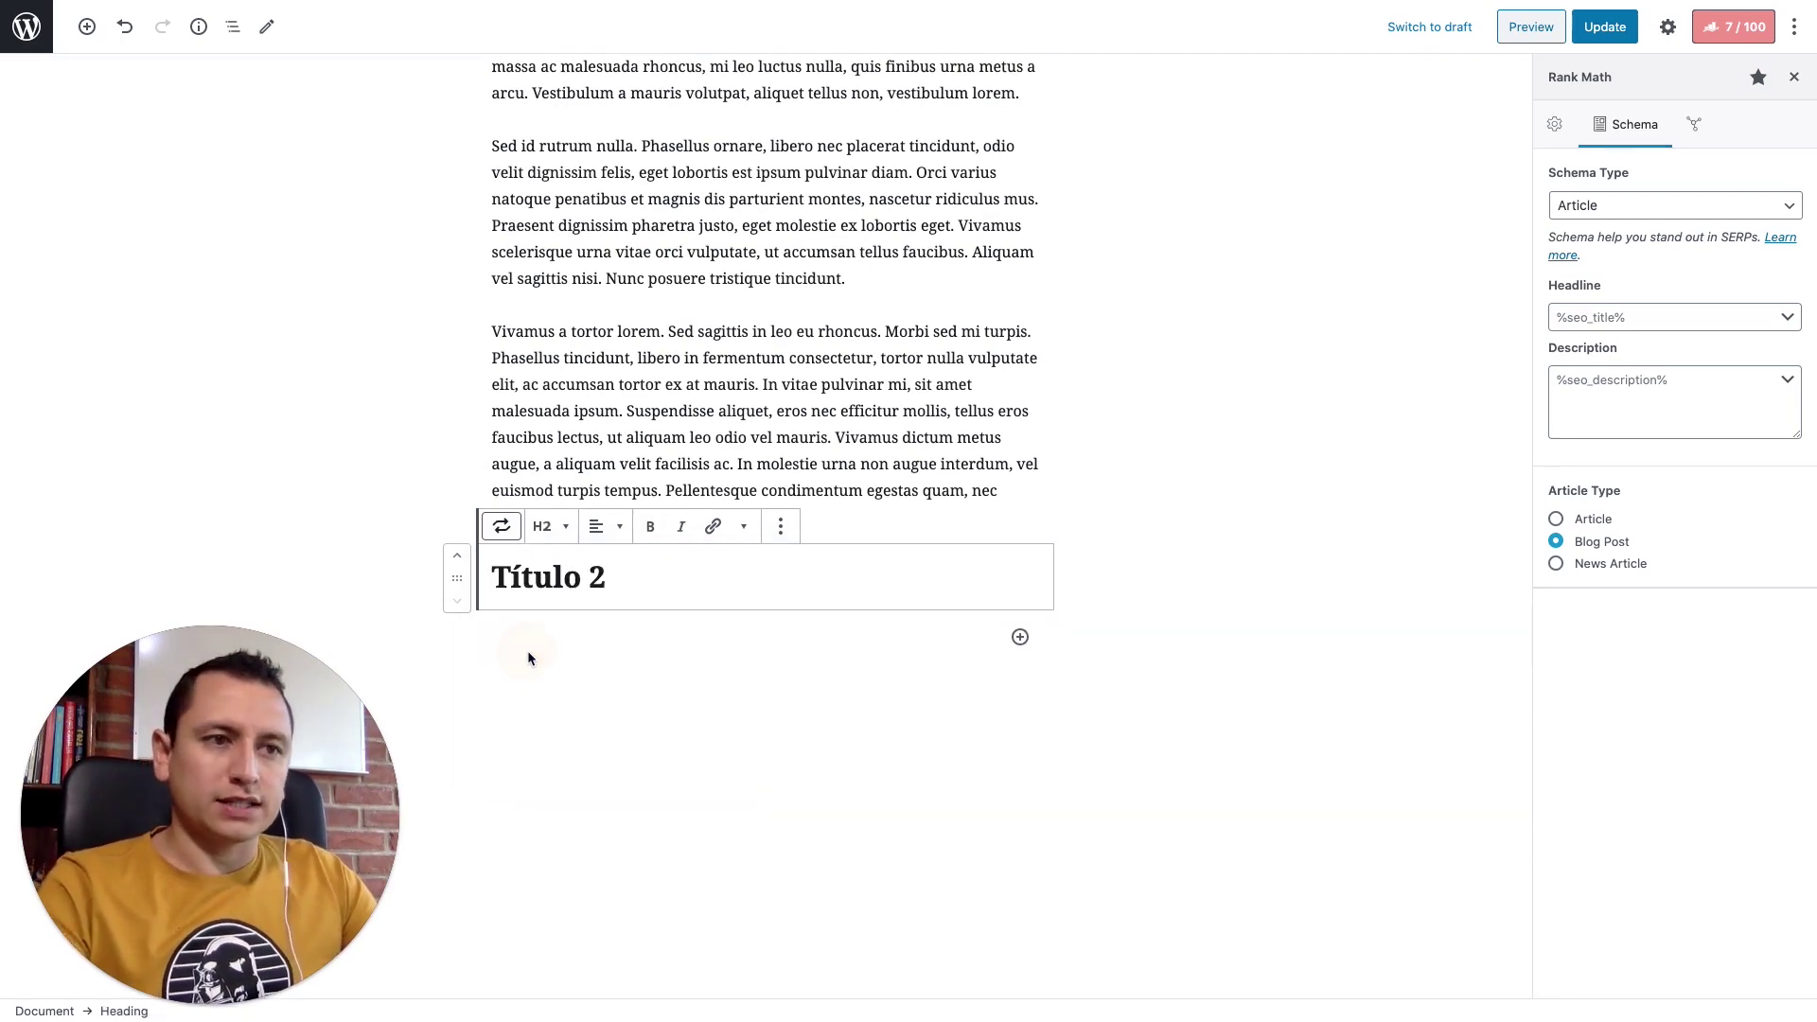
left_click(551, 530)
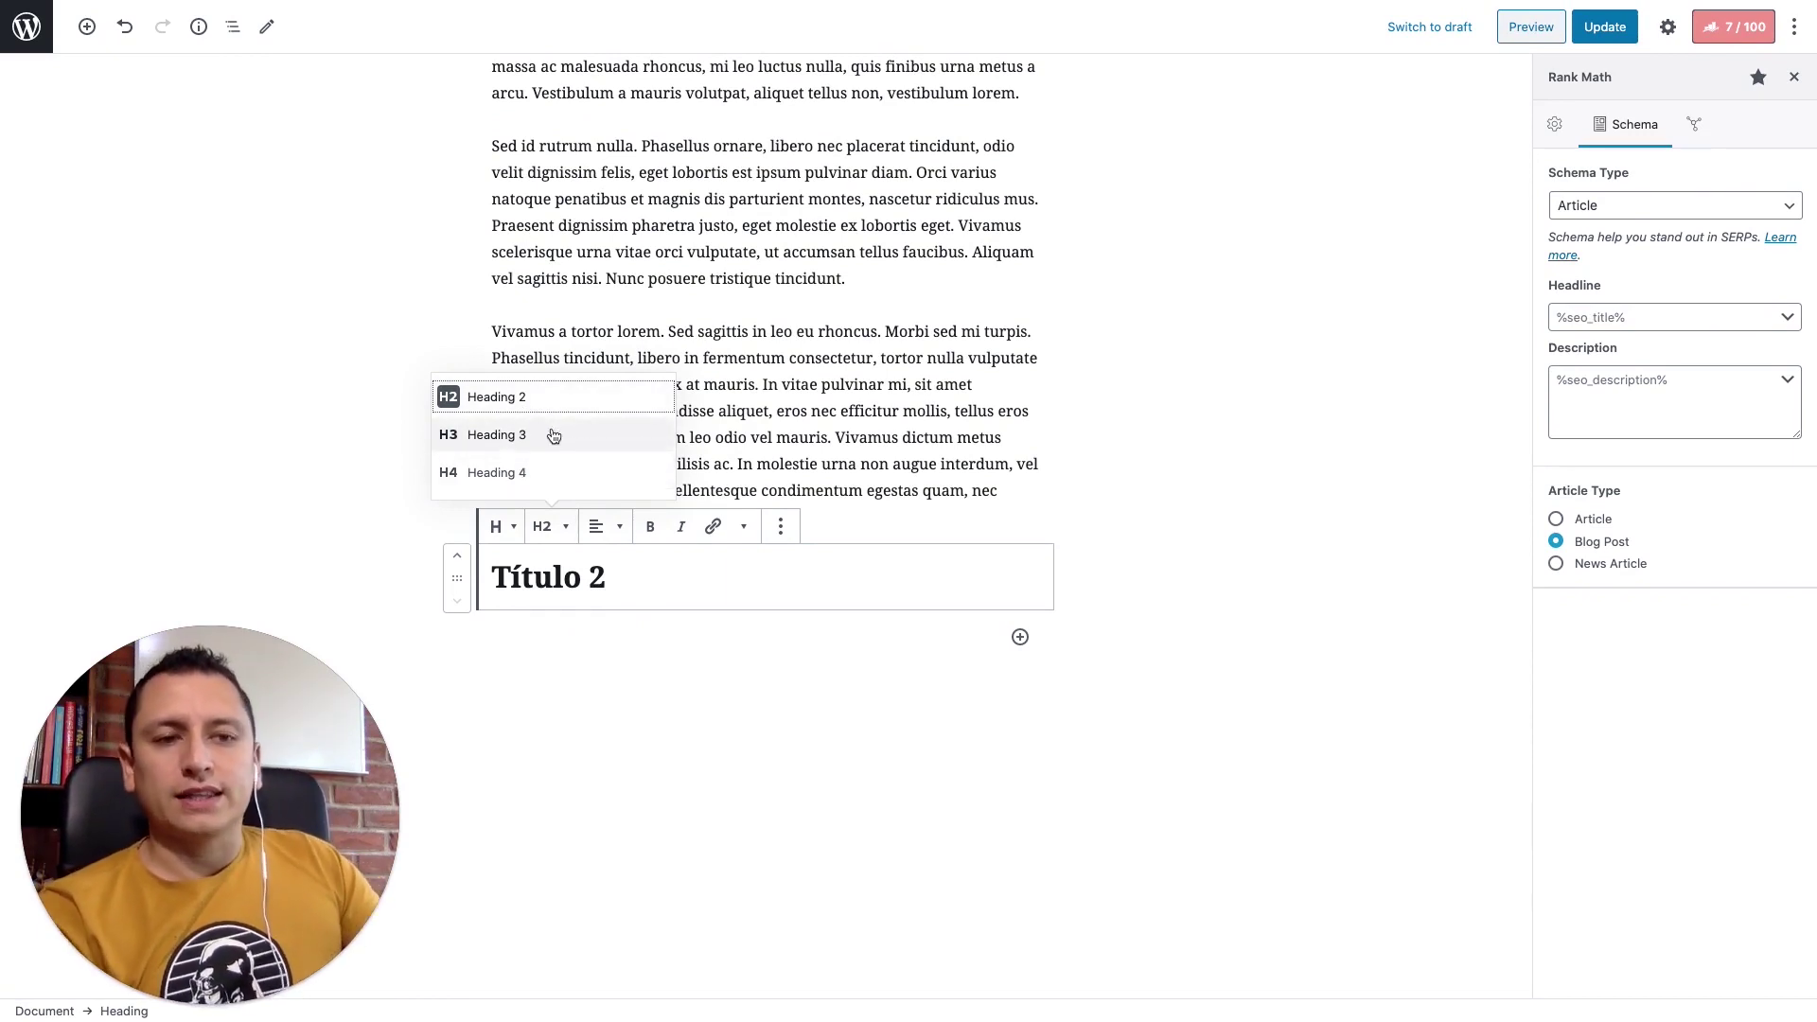
scroll(779, 490, "up", 15)
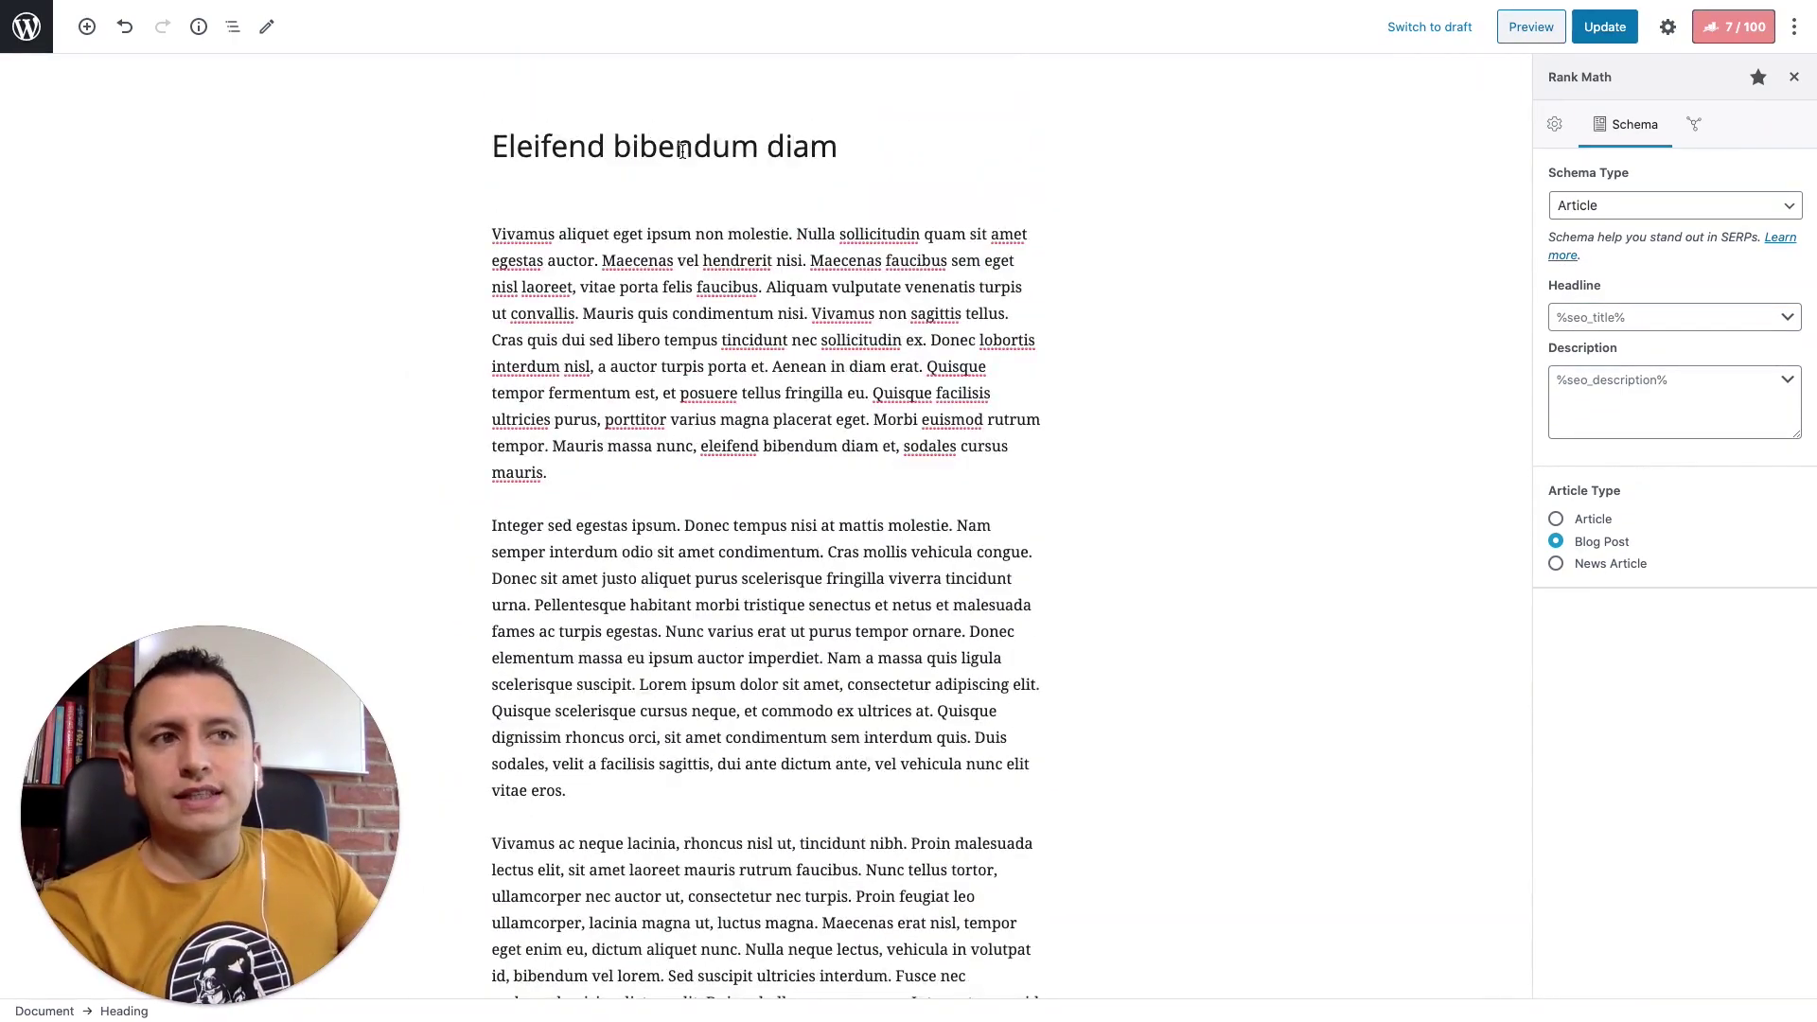
scroll(725, 243, "down", 15)
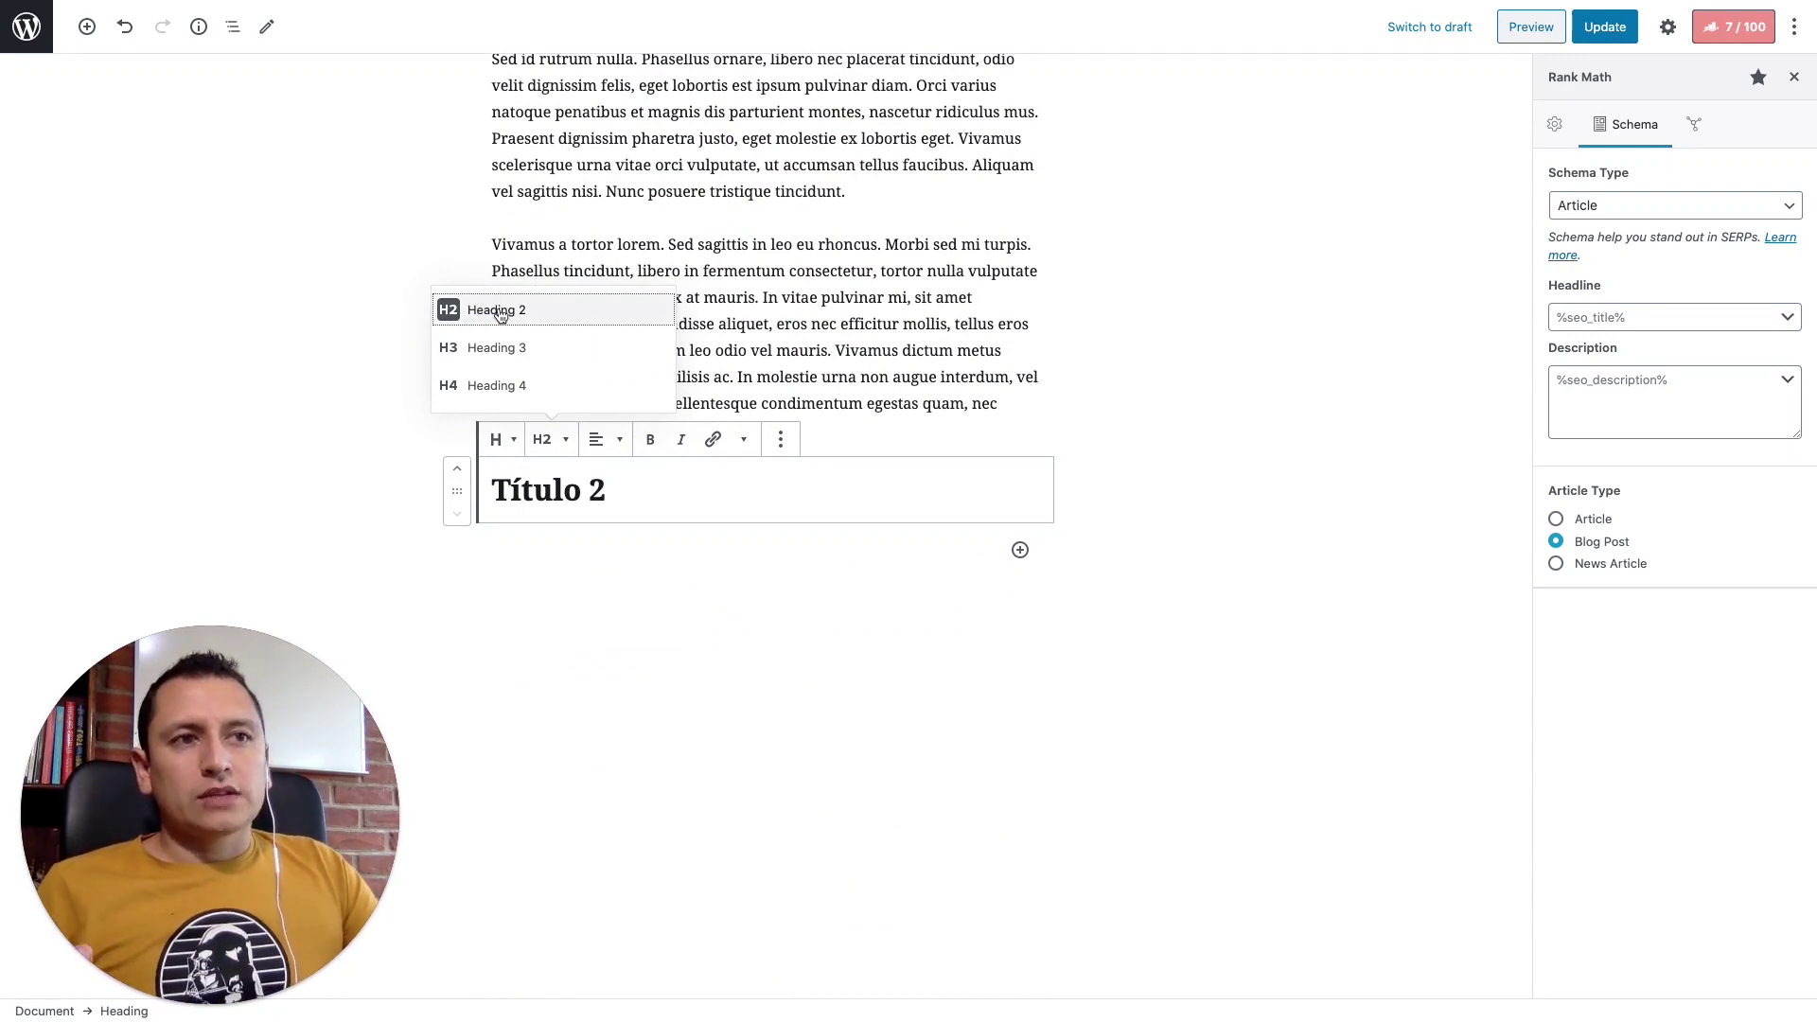
- Look through the post from its title down to the "Título 2" heading to compare the two heading levels
left_click(672, 497)
left_click(553, 490)
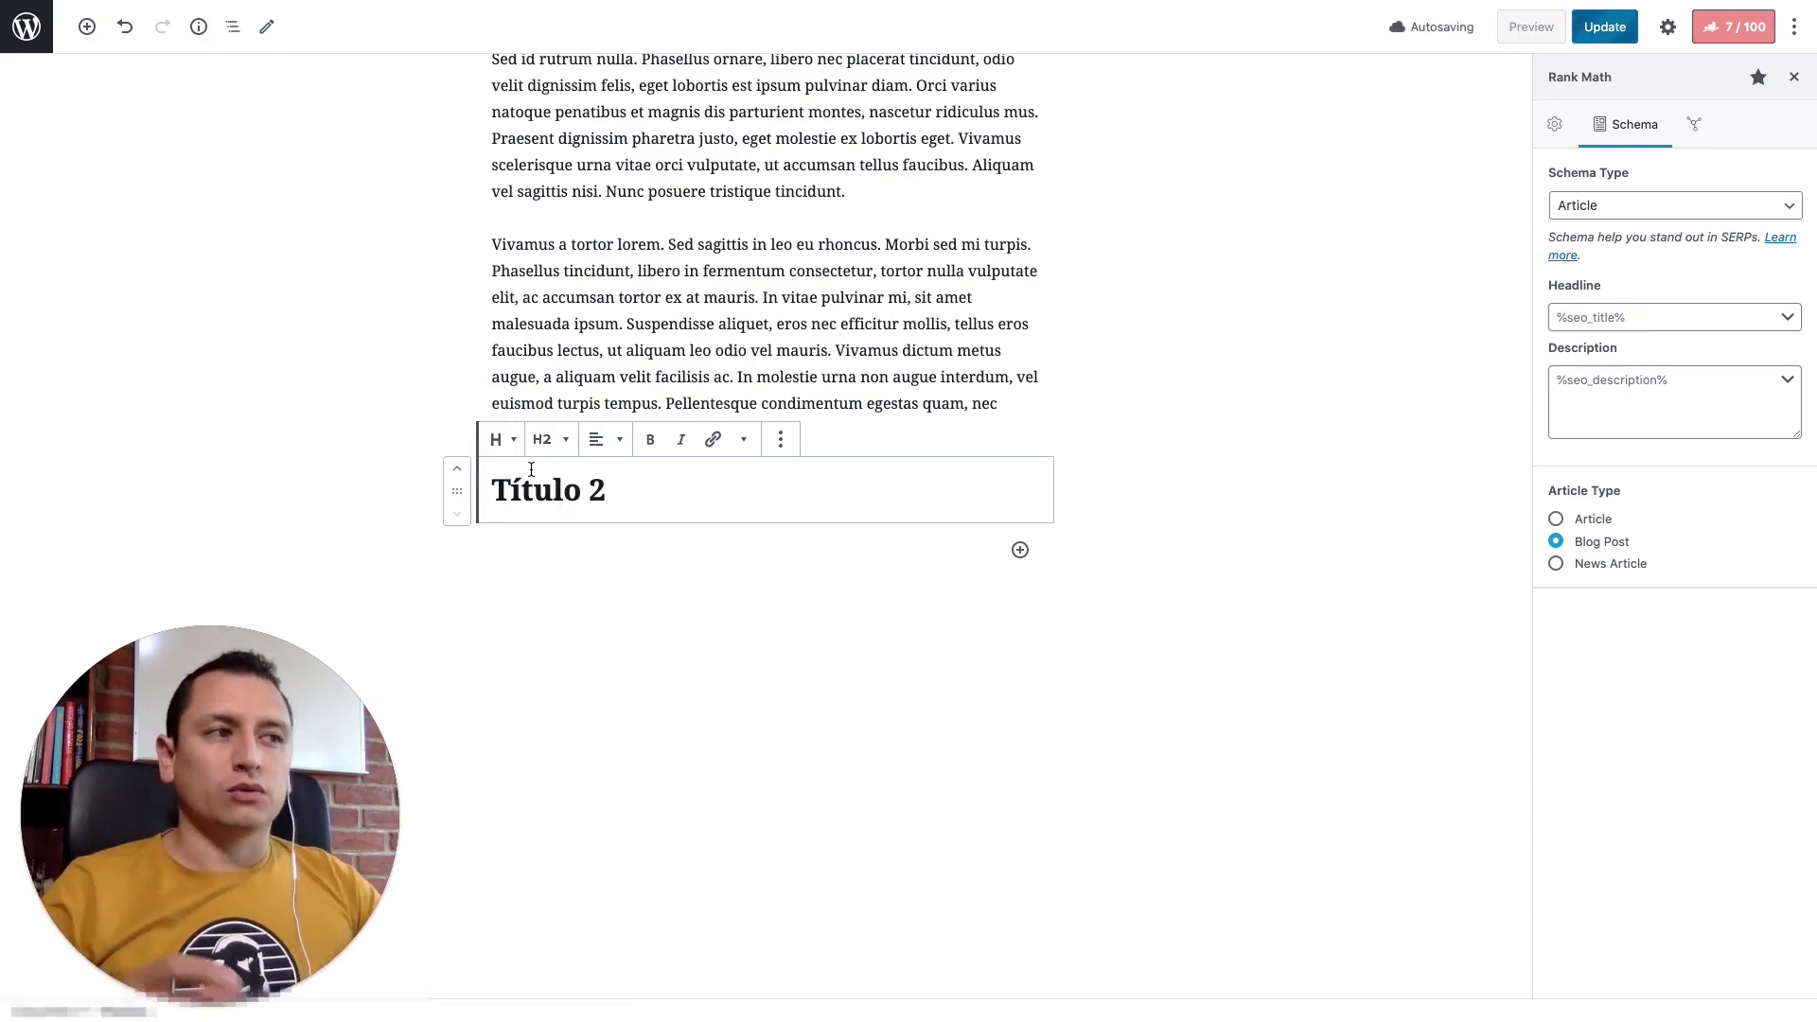
scroll(734, 442, "up", 15)
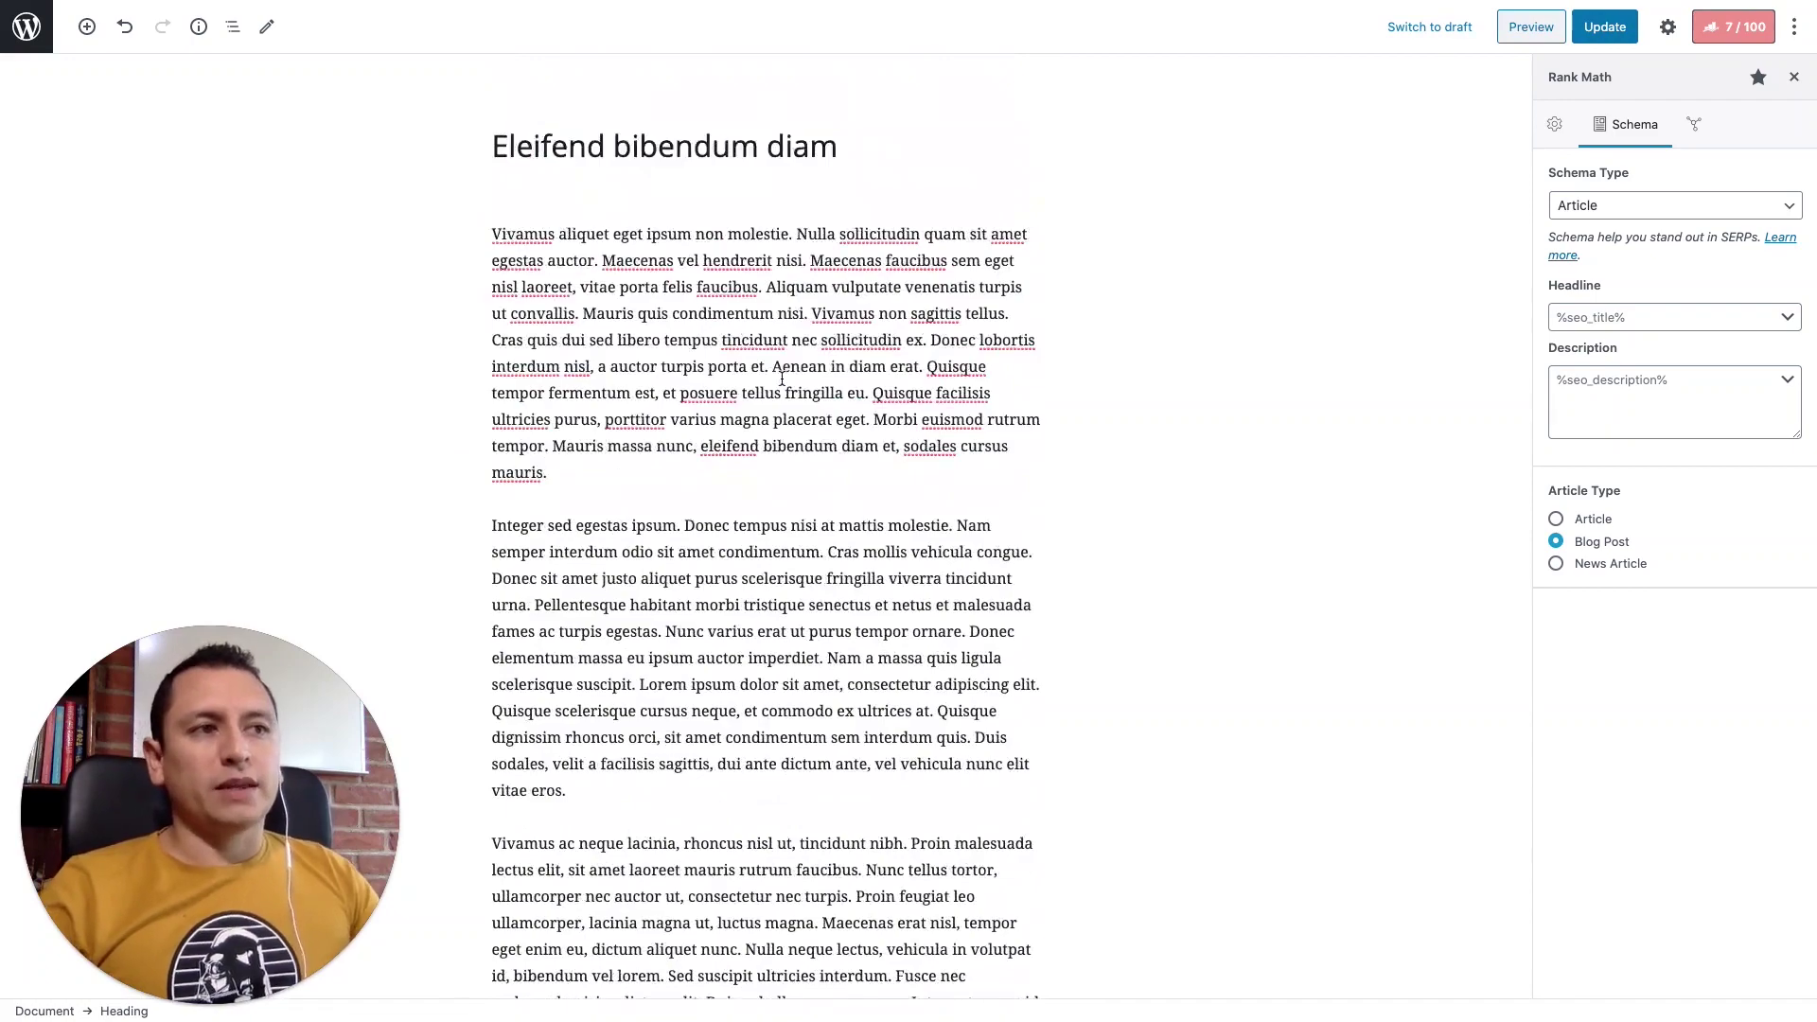
scroll(785, 461, "down", 15)
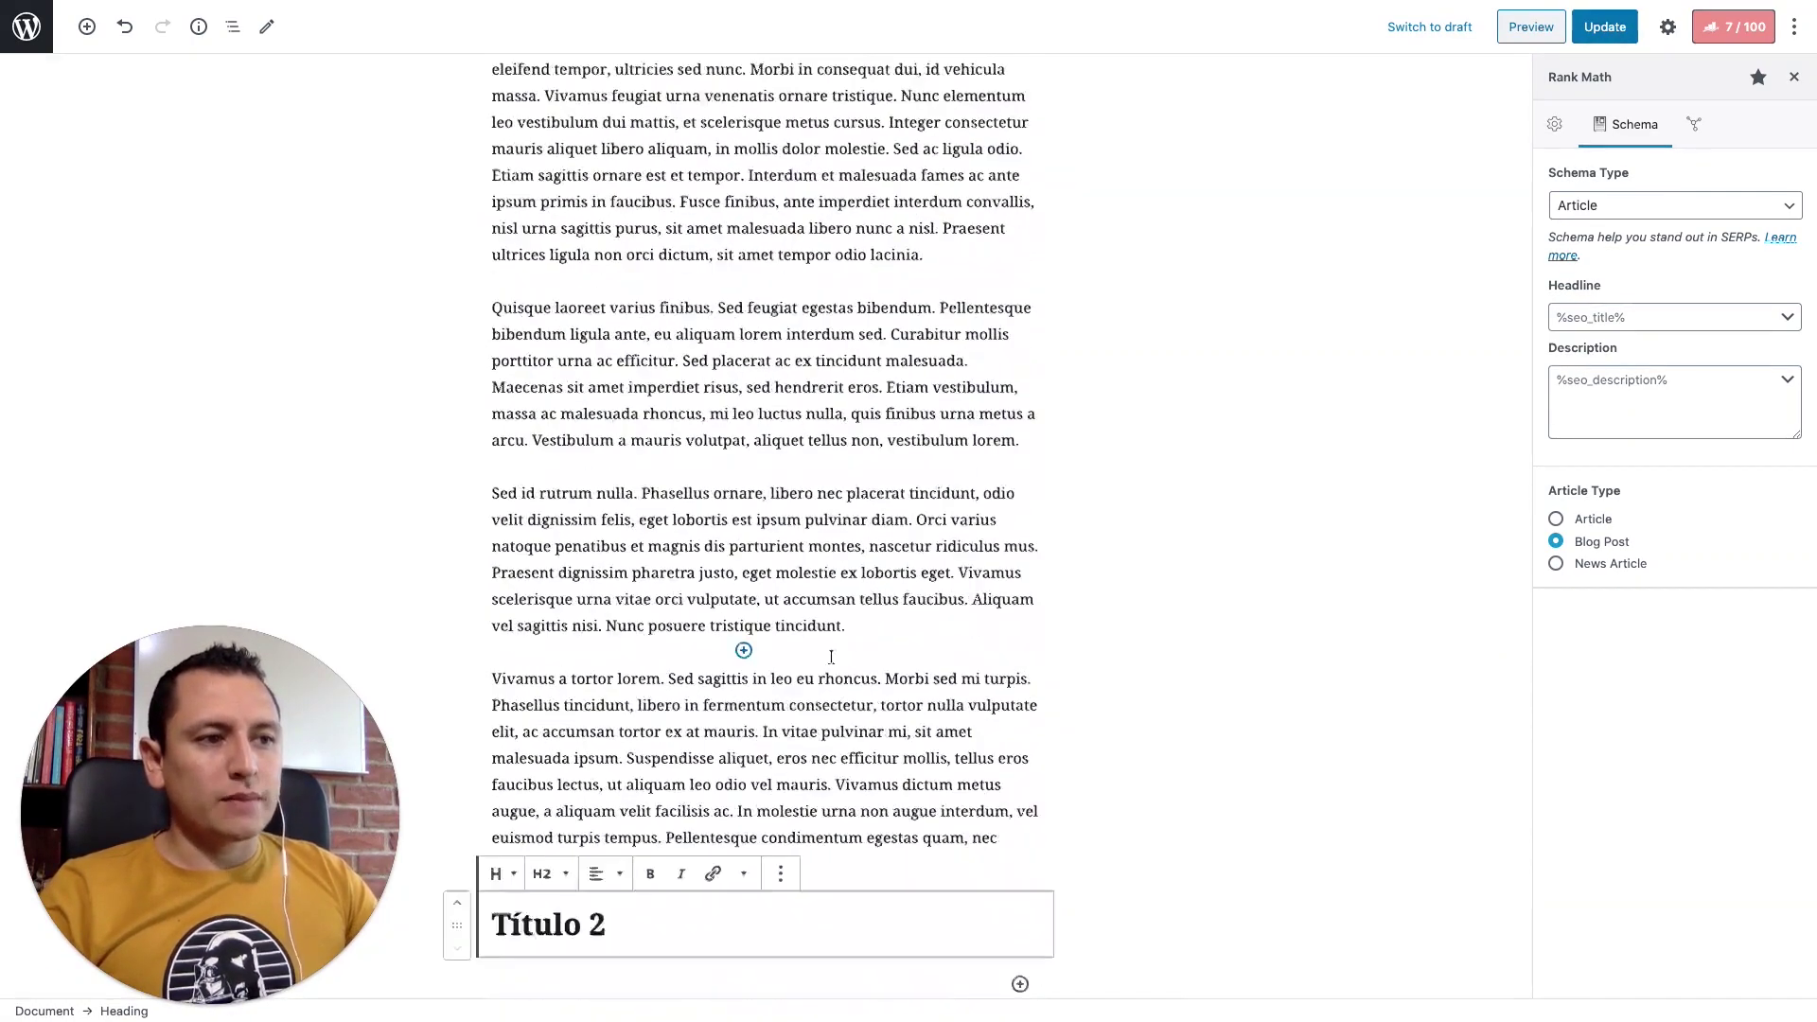
scroll(814, 573, "down", 2)
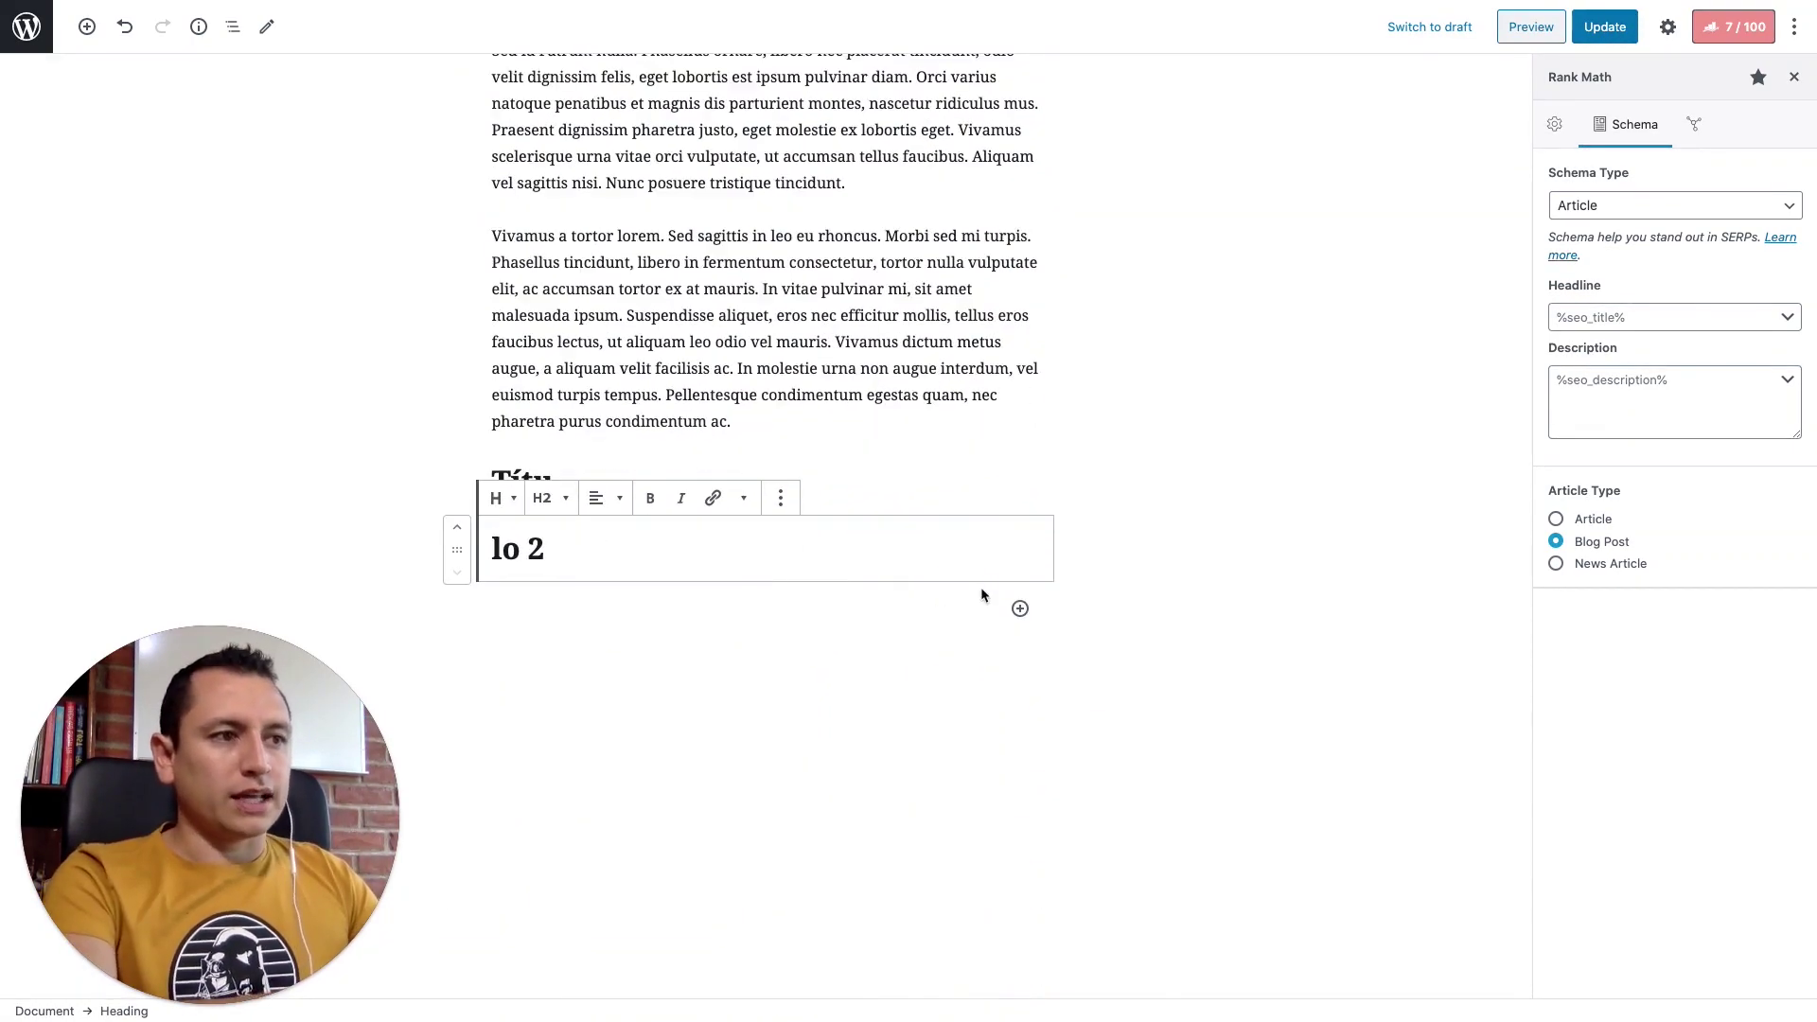
scroll(993, 596, "up", 2)
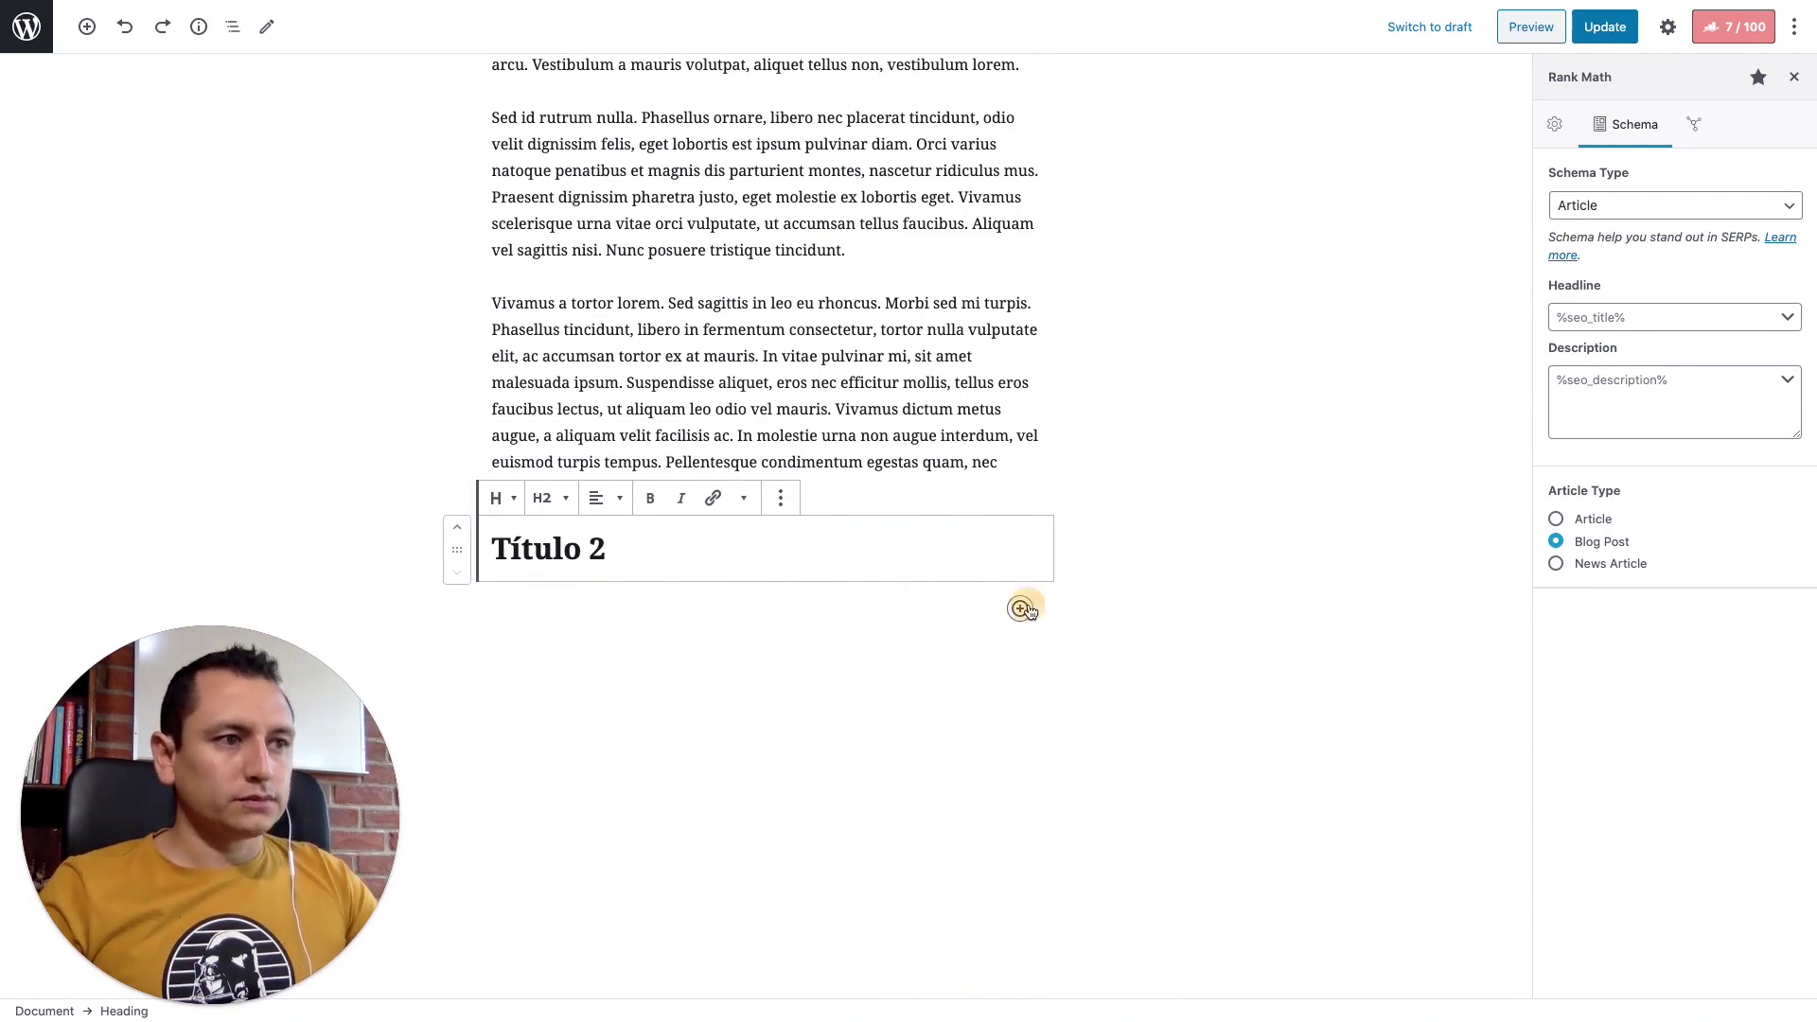
- Add an Image block below the "Título 2" heading
left_click(1021, 608)
type("im")
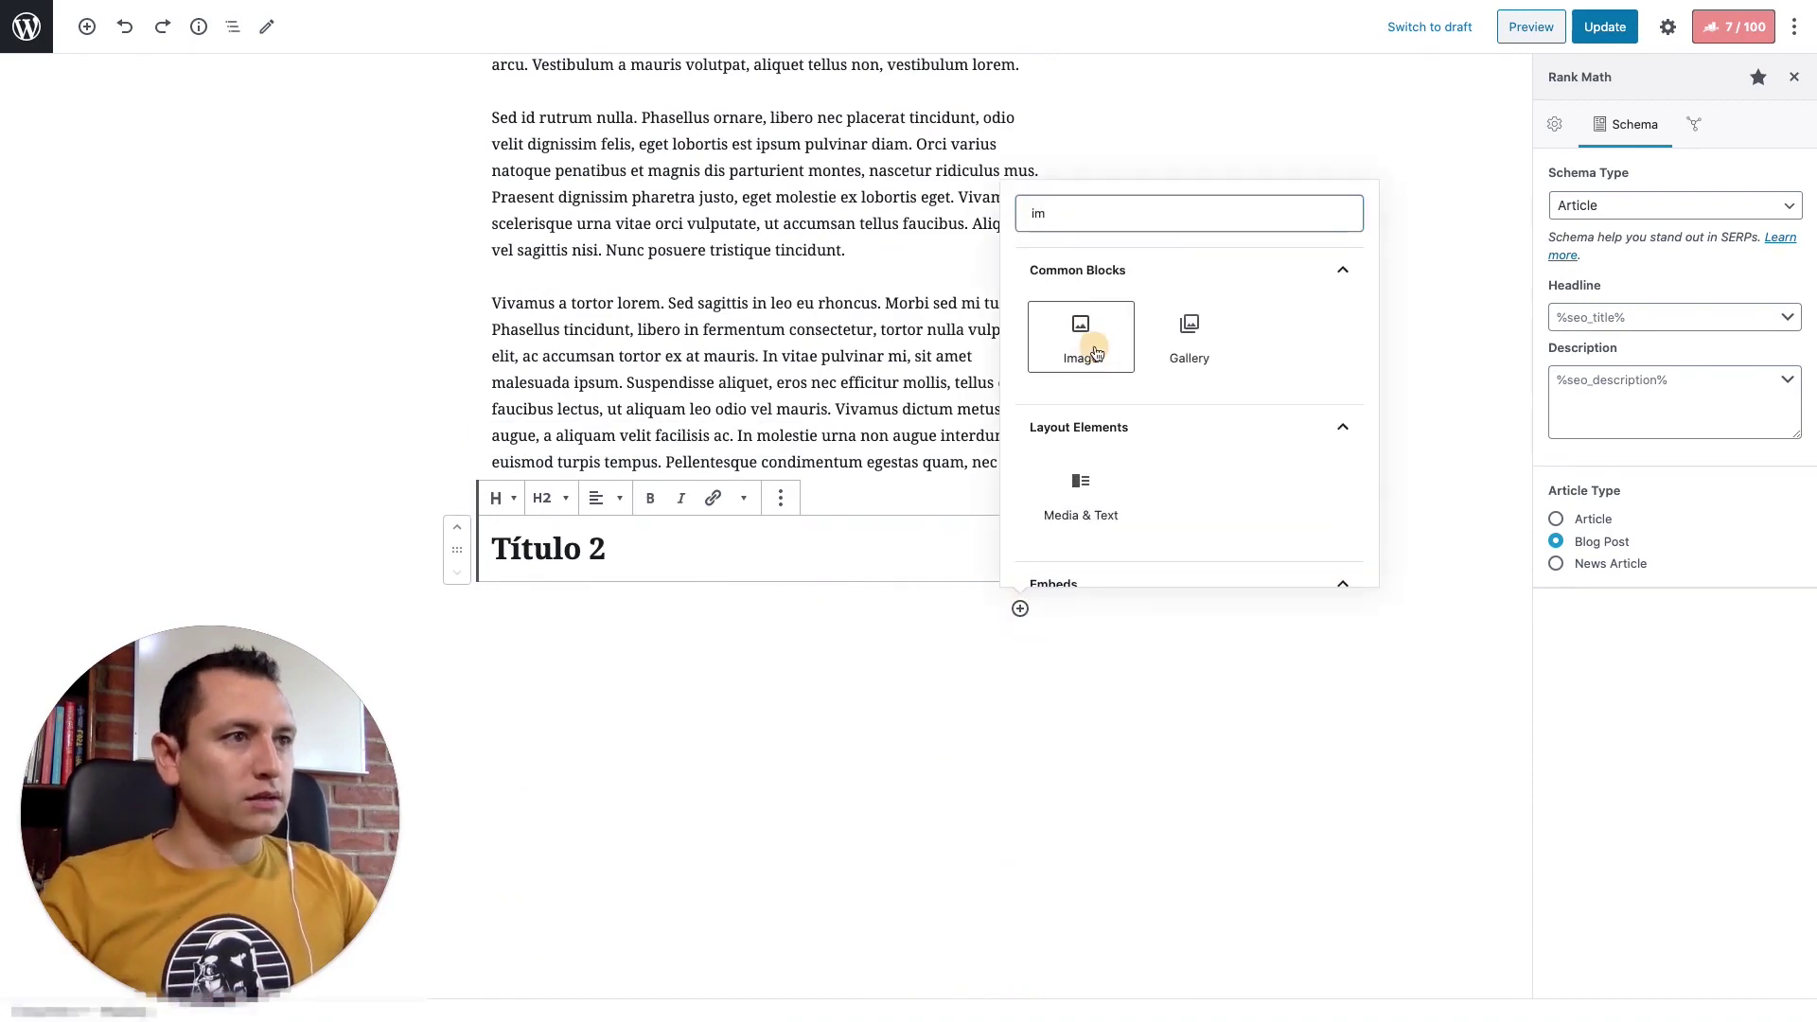
left_click(1079, 323)
- Examine the attachment details of pimg6.jpg in the media library, including its alt text field, without inserting the image
left_click(633, 724)
left_click(185, 87)
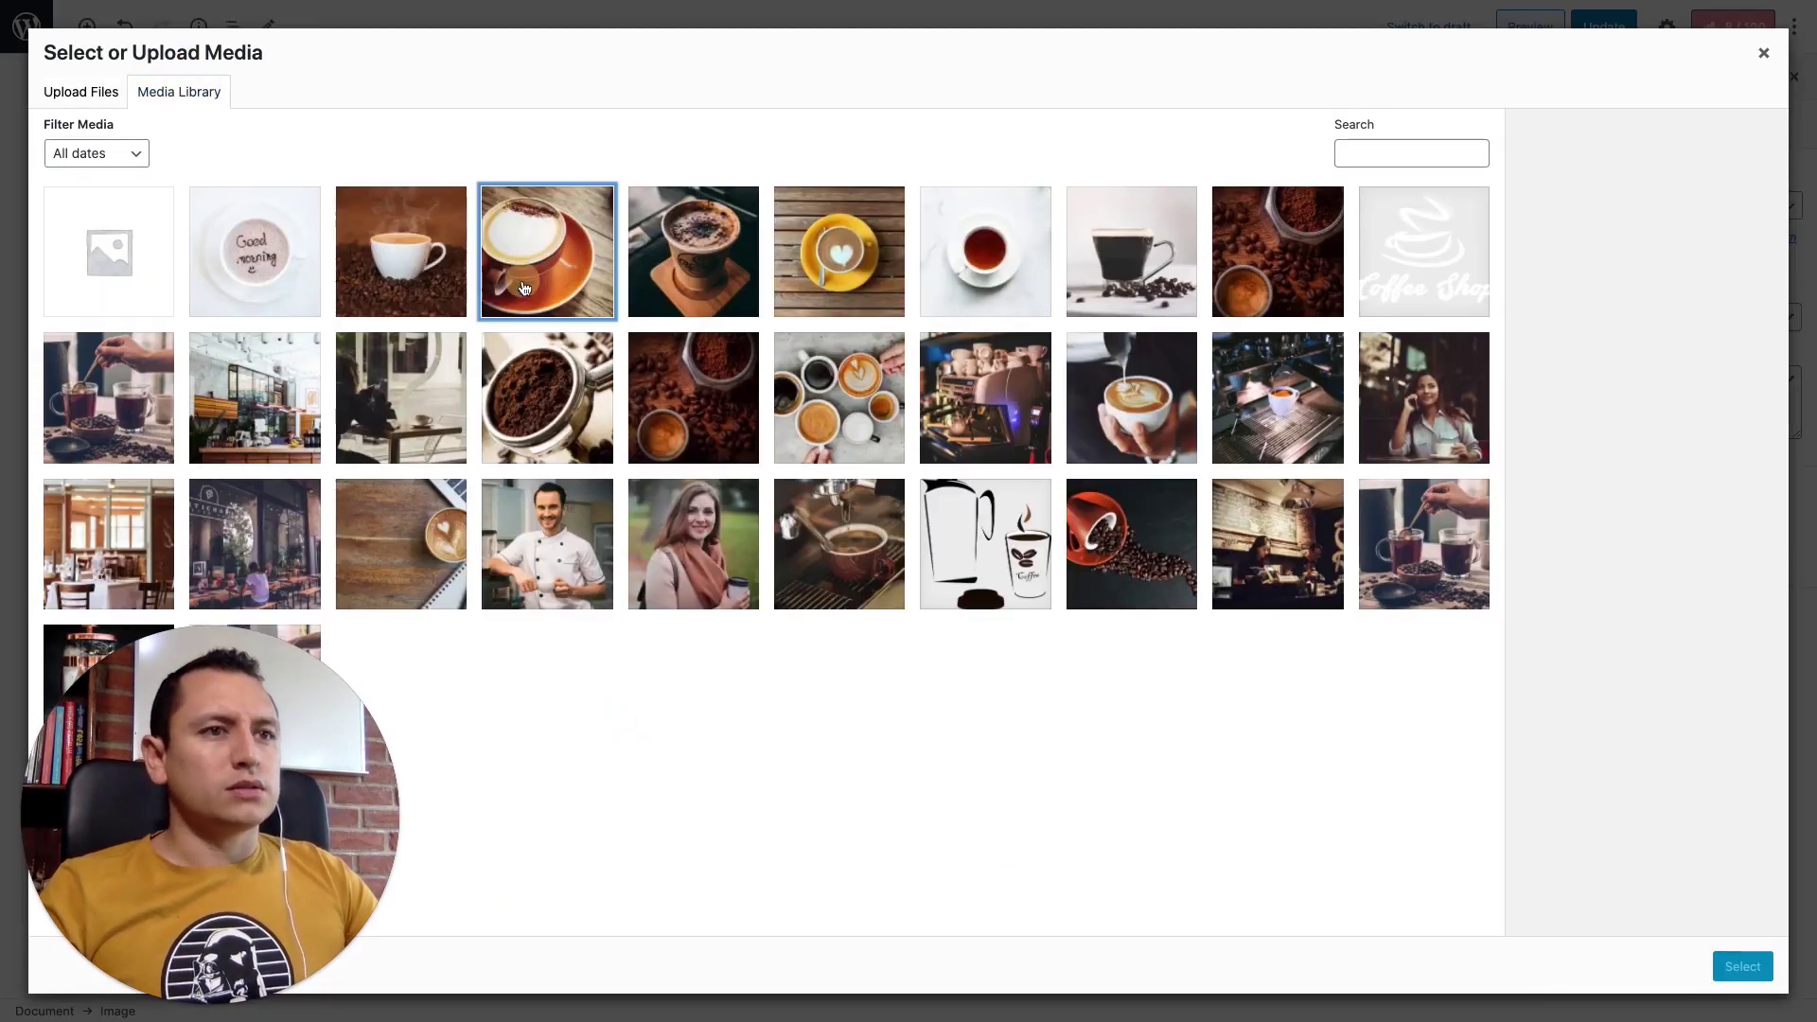
left_click(539, 255)
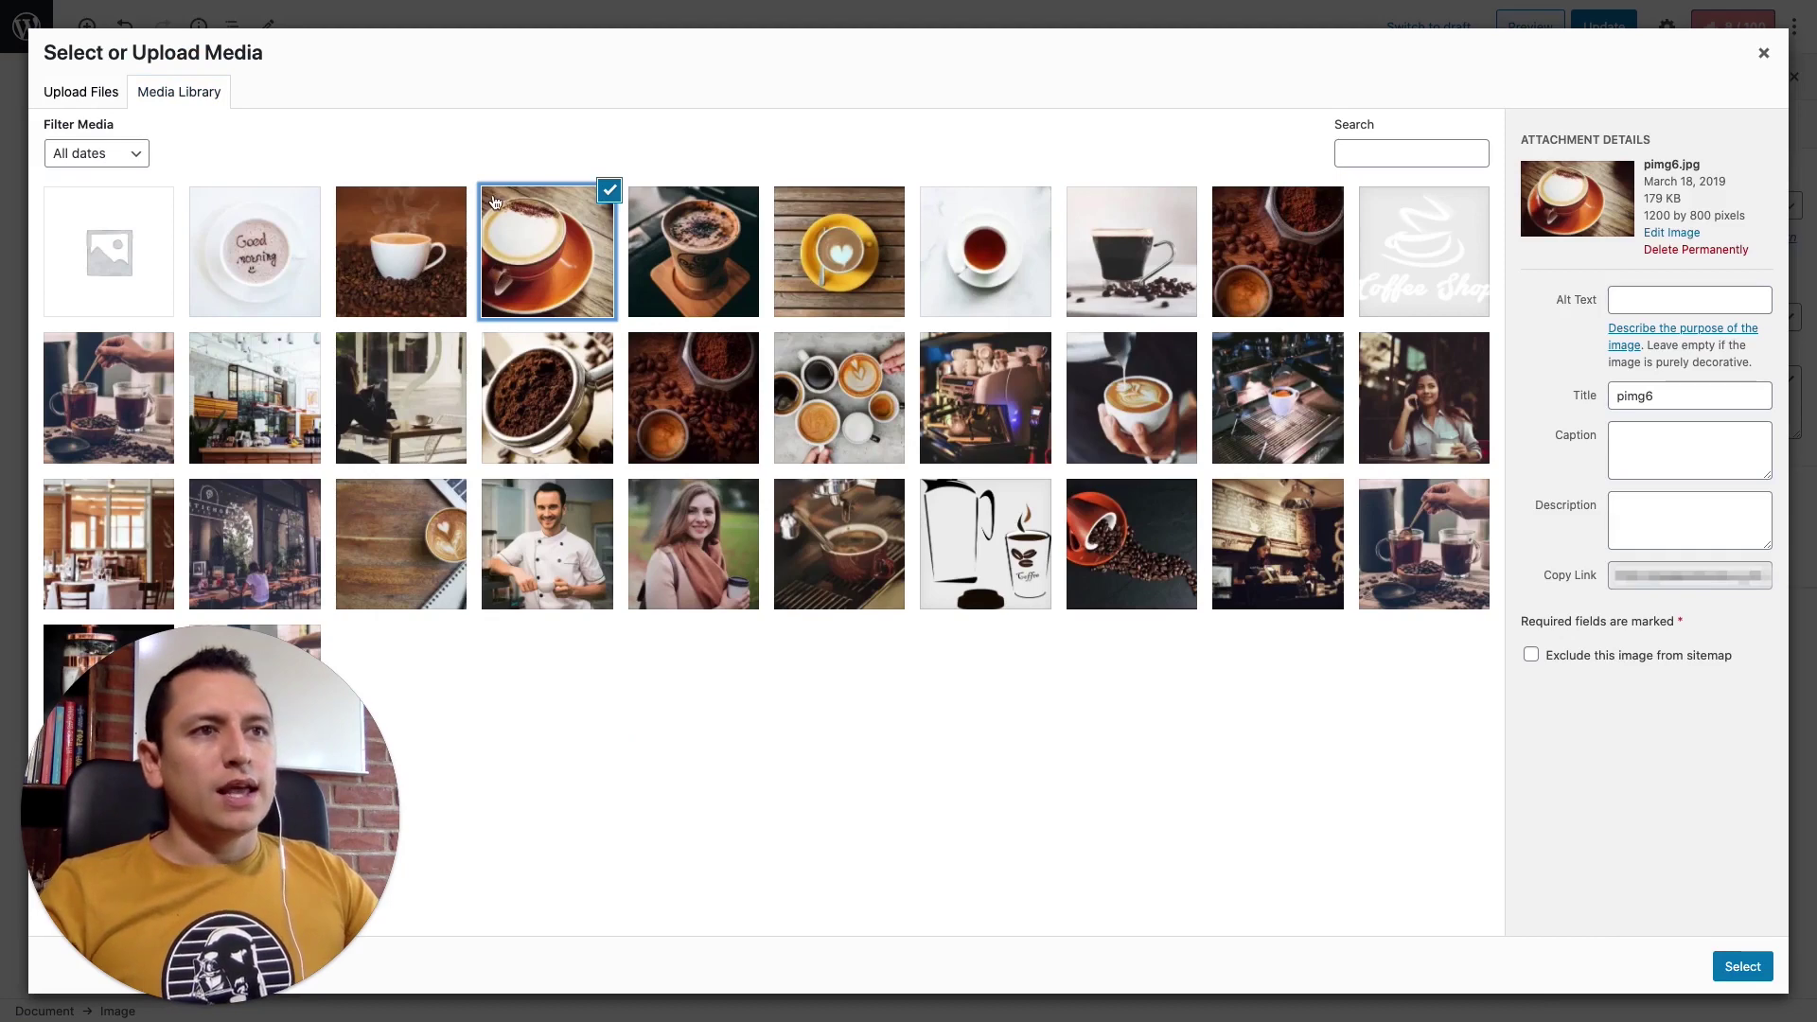
left_click(1633, 301)
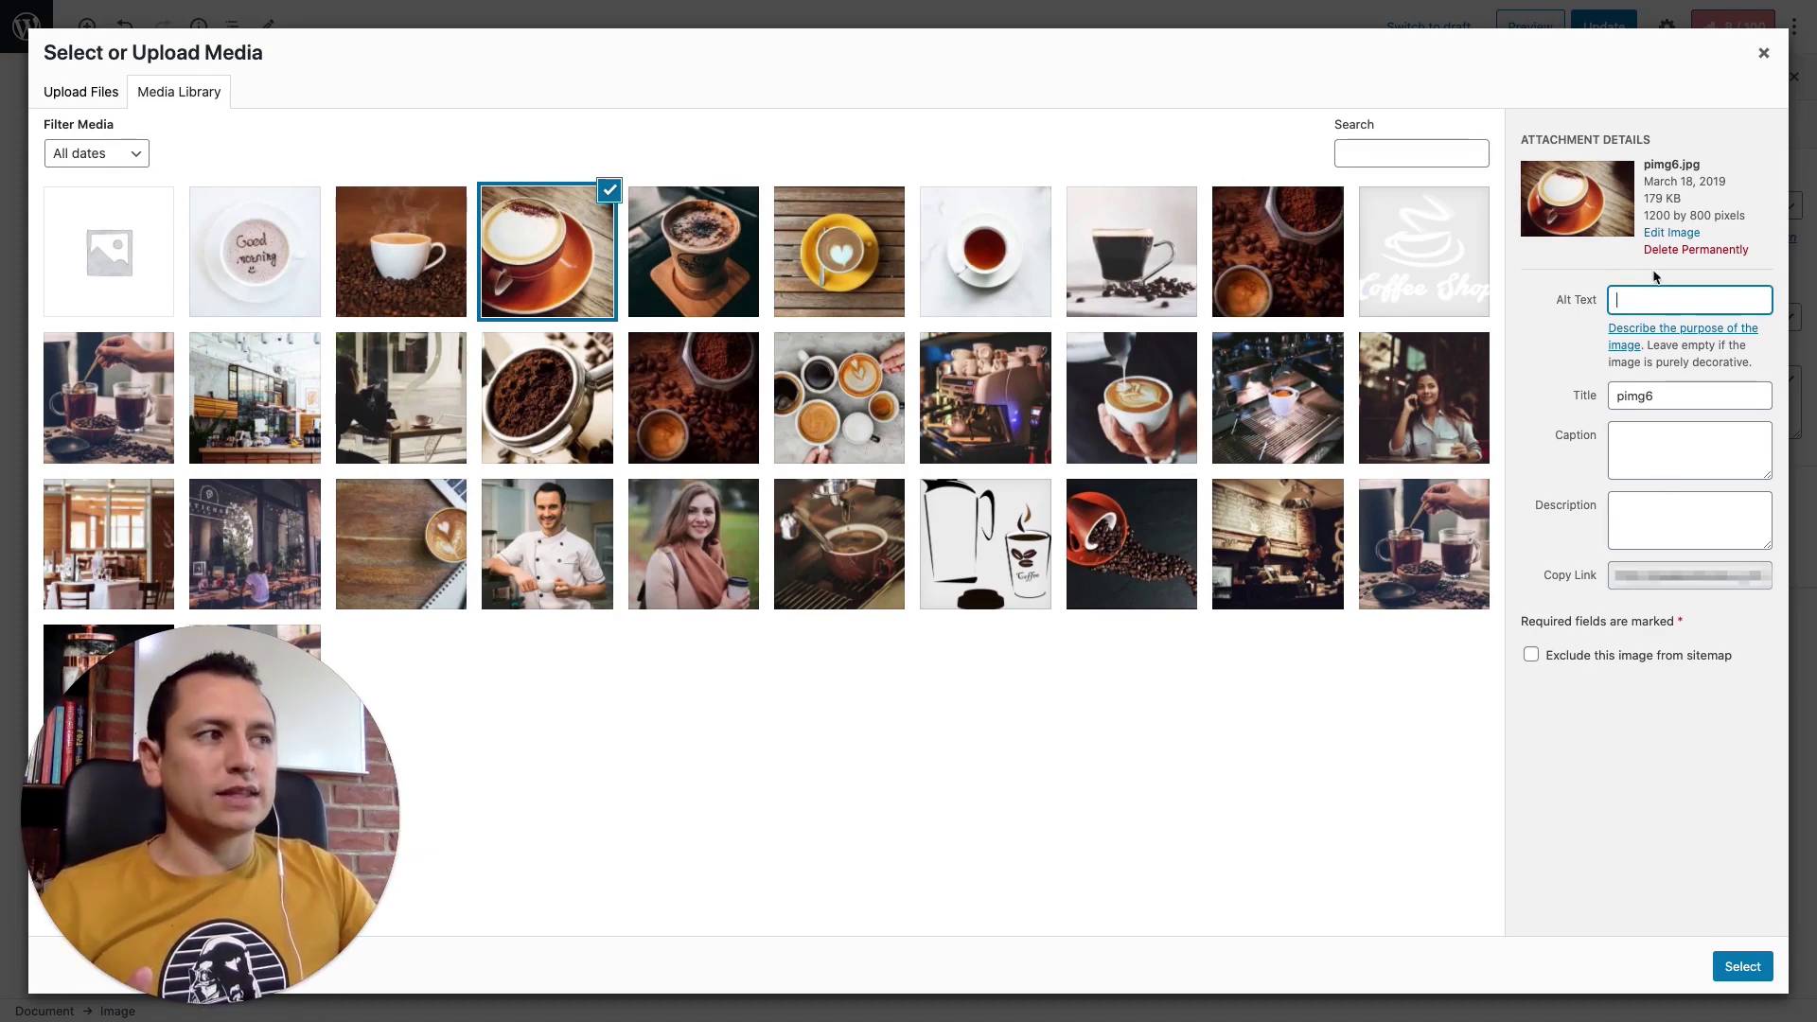
left_click(1766, 54)
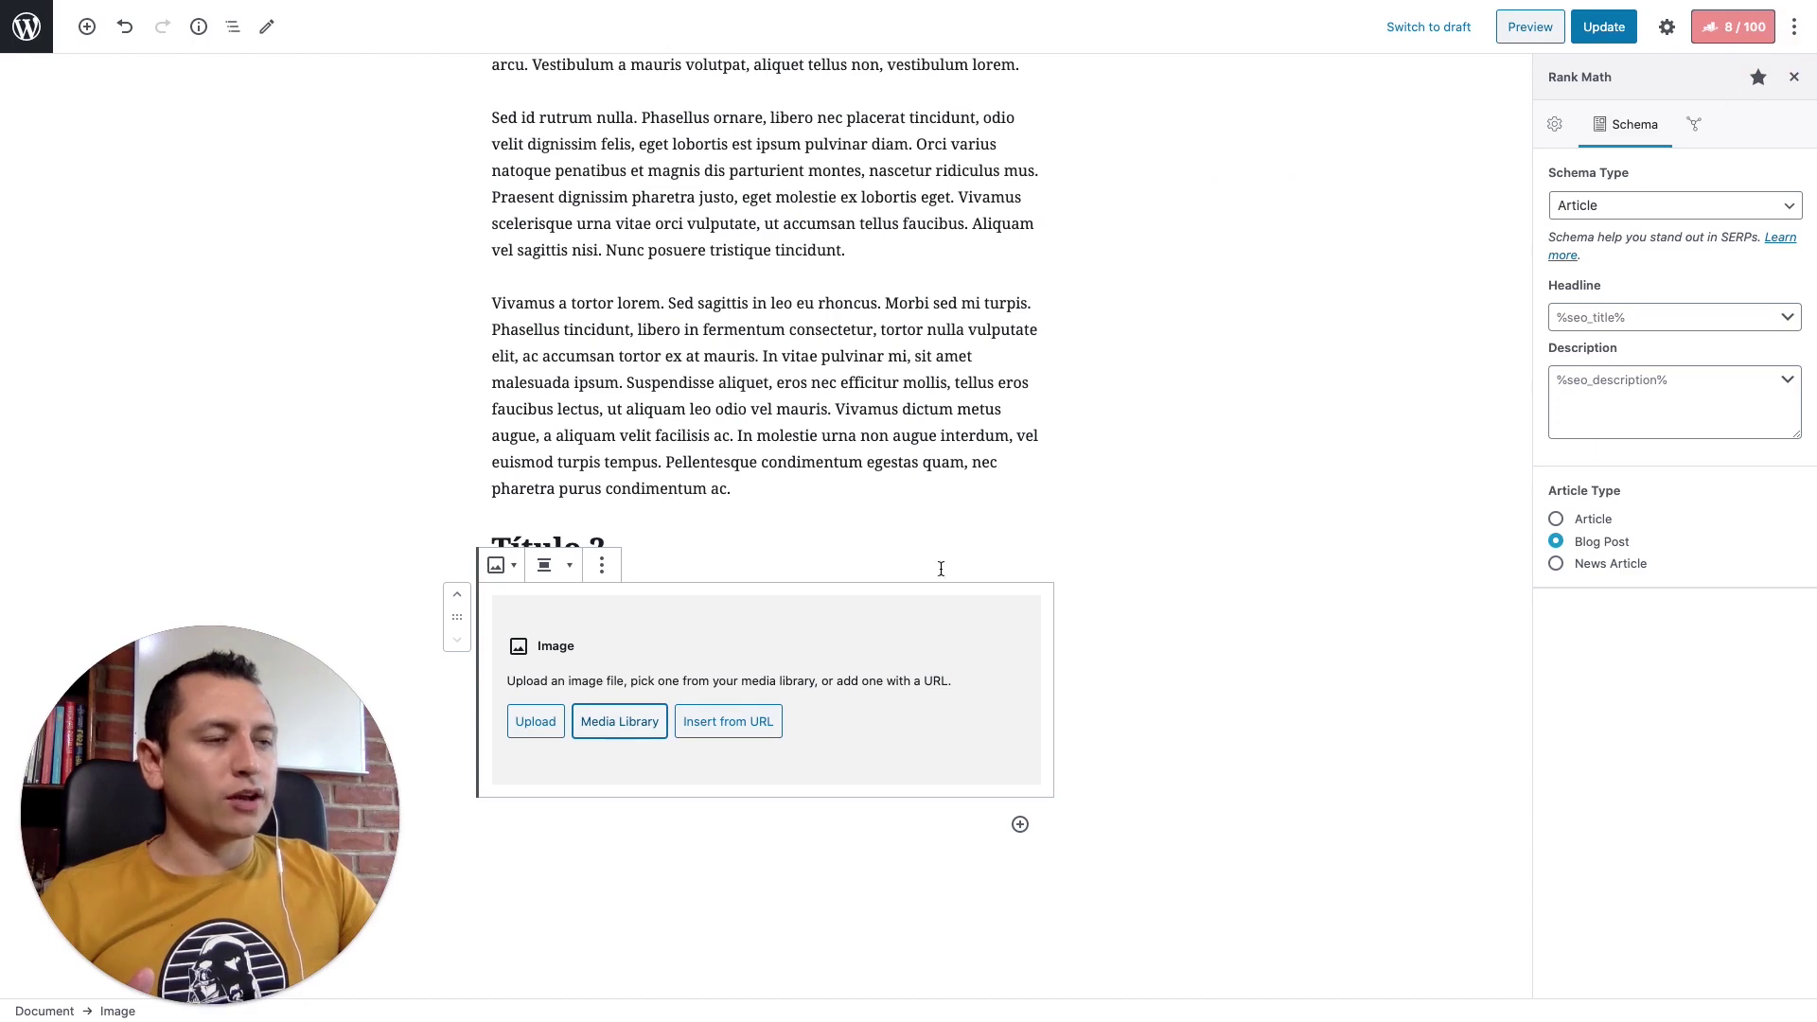
- Insert the media library photo of a paper coffee cup on a wooden coaster into the Image block
left_click(633, 727)
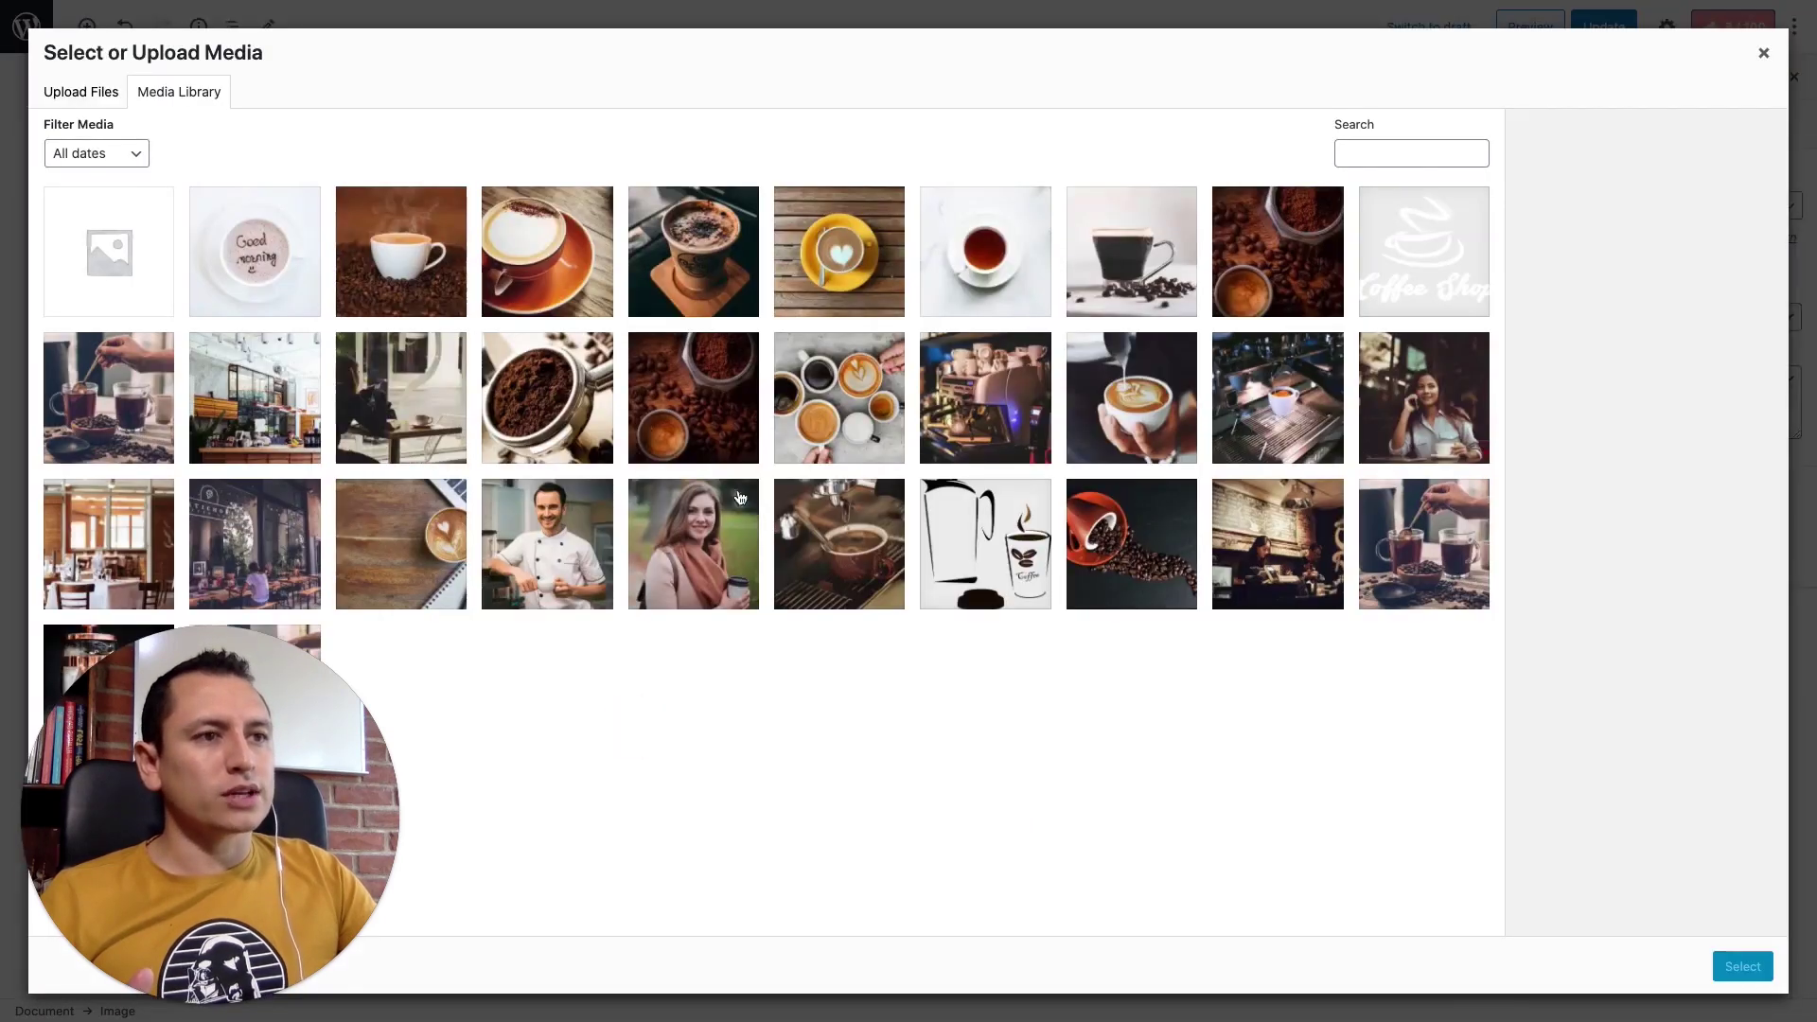
left_click(735, 250)
left_click(1756, 970)
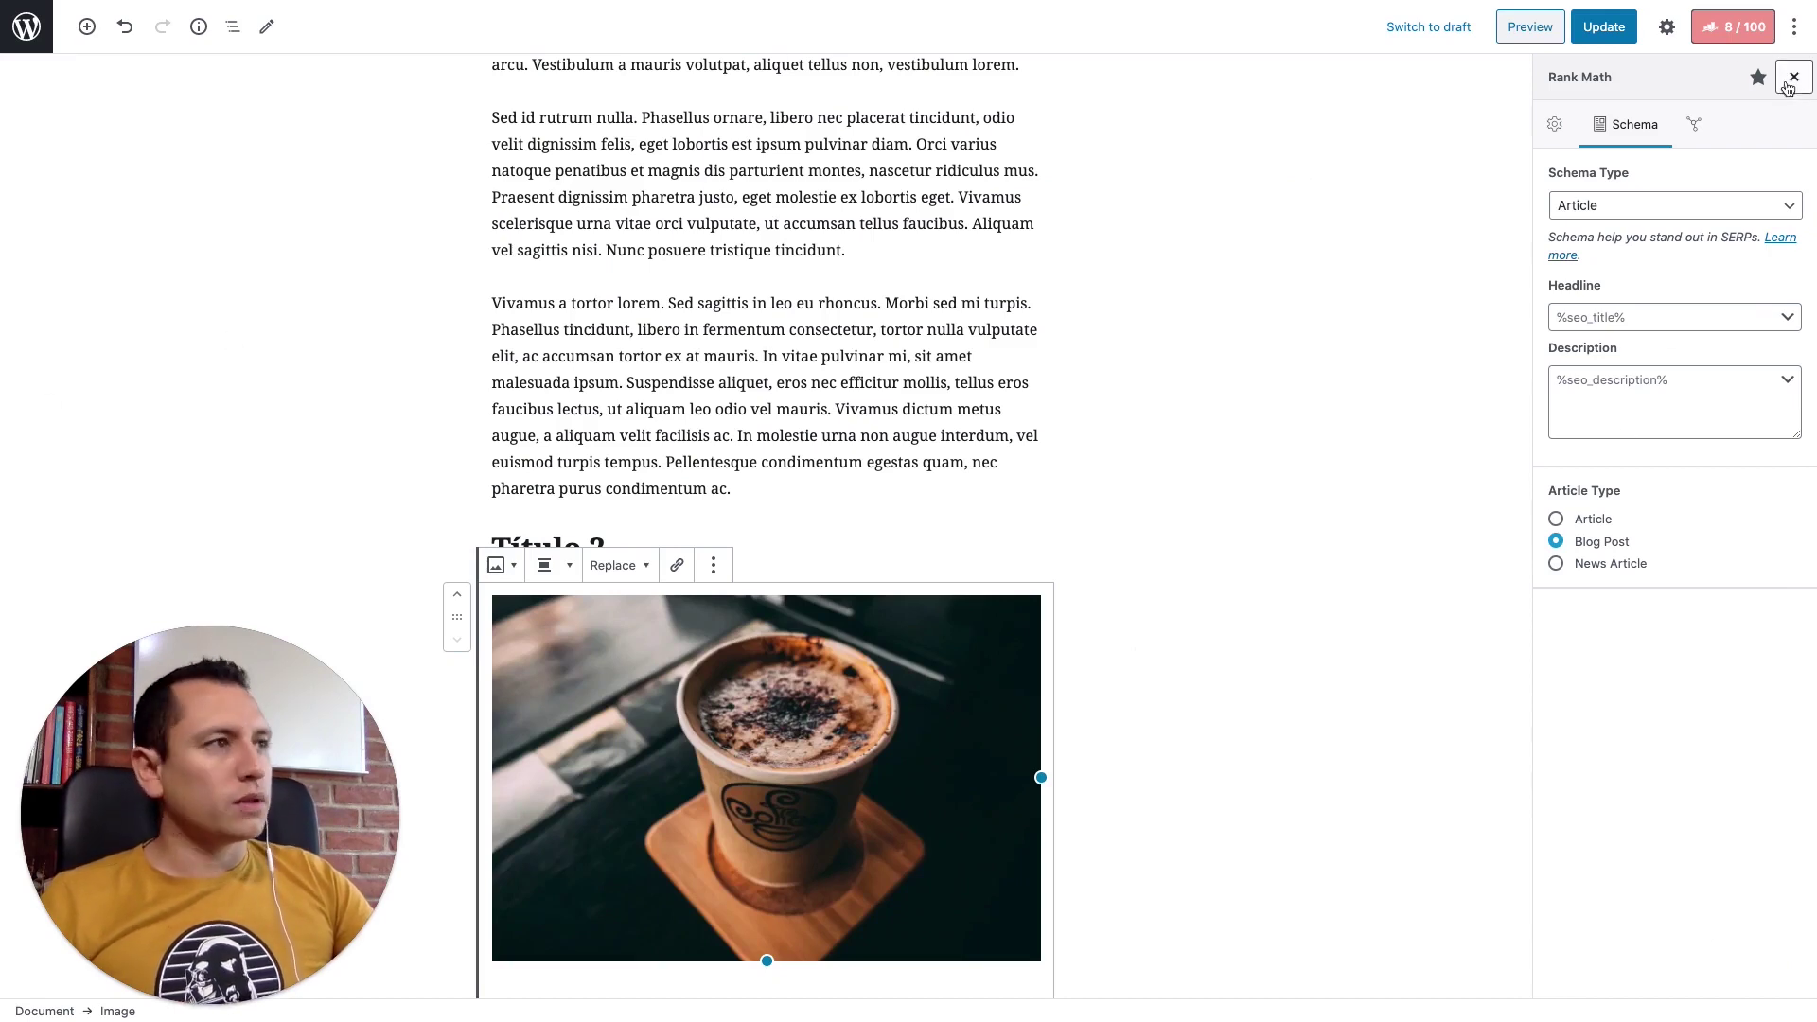
- Show the coffee image's block settings with the alt text field and set its image size to Medium
left_click(1667, 26)
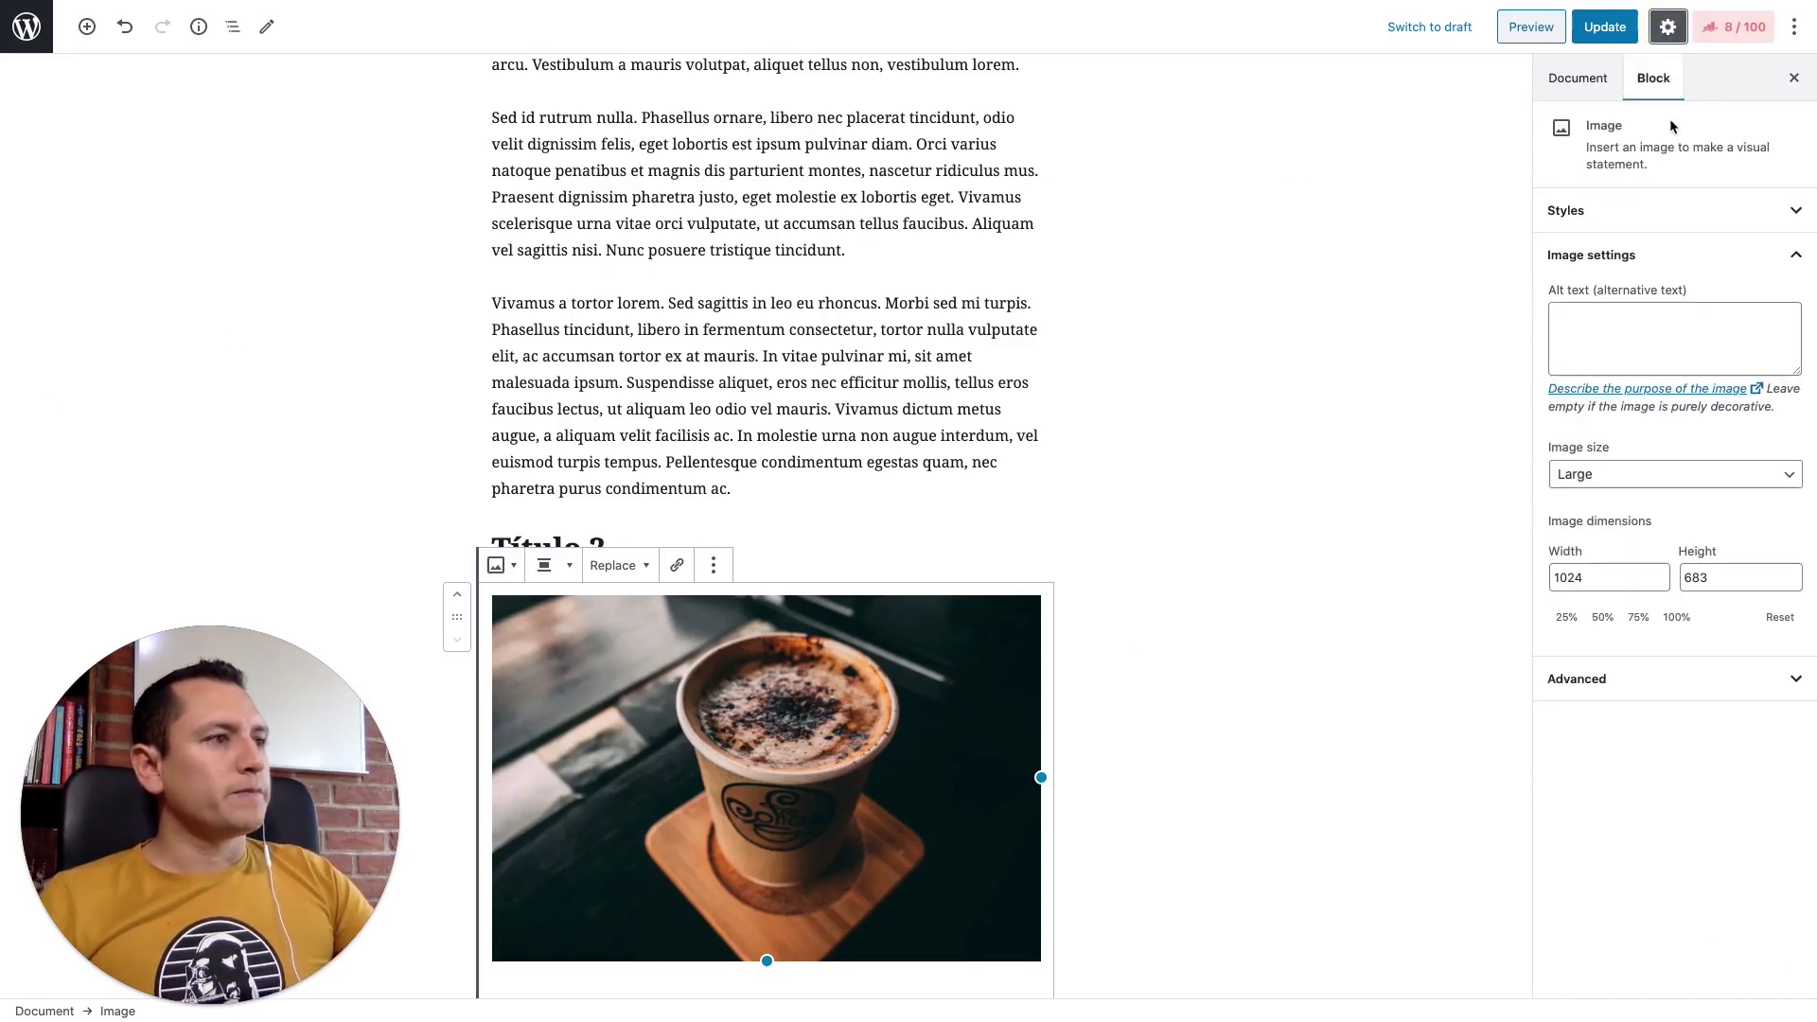
left_click(1628, 327)
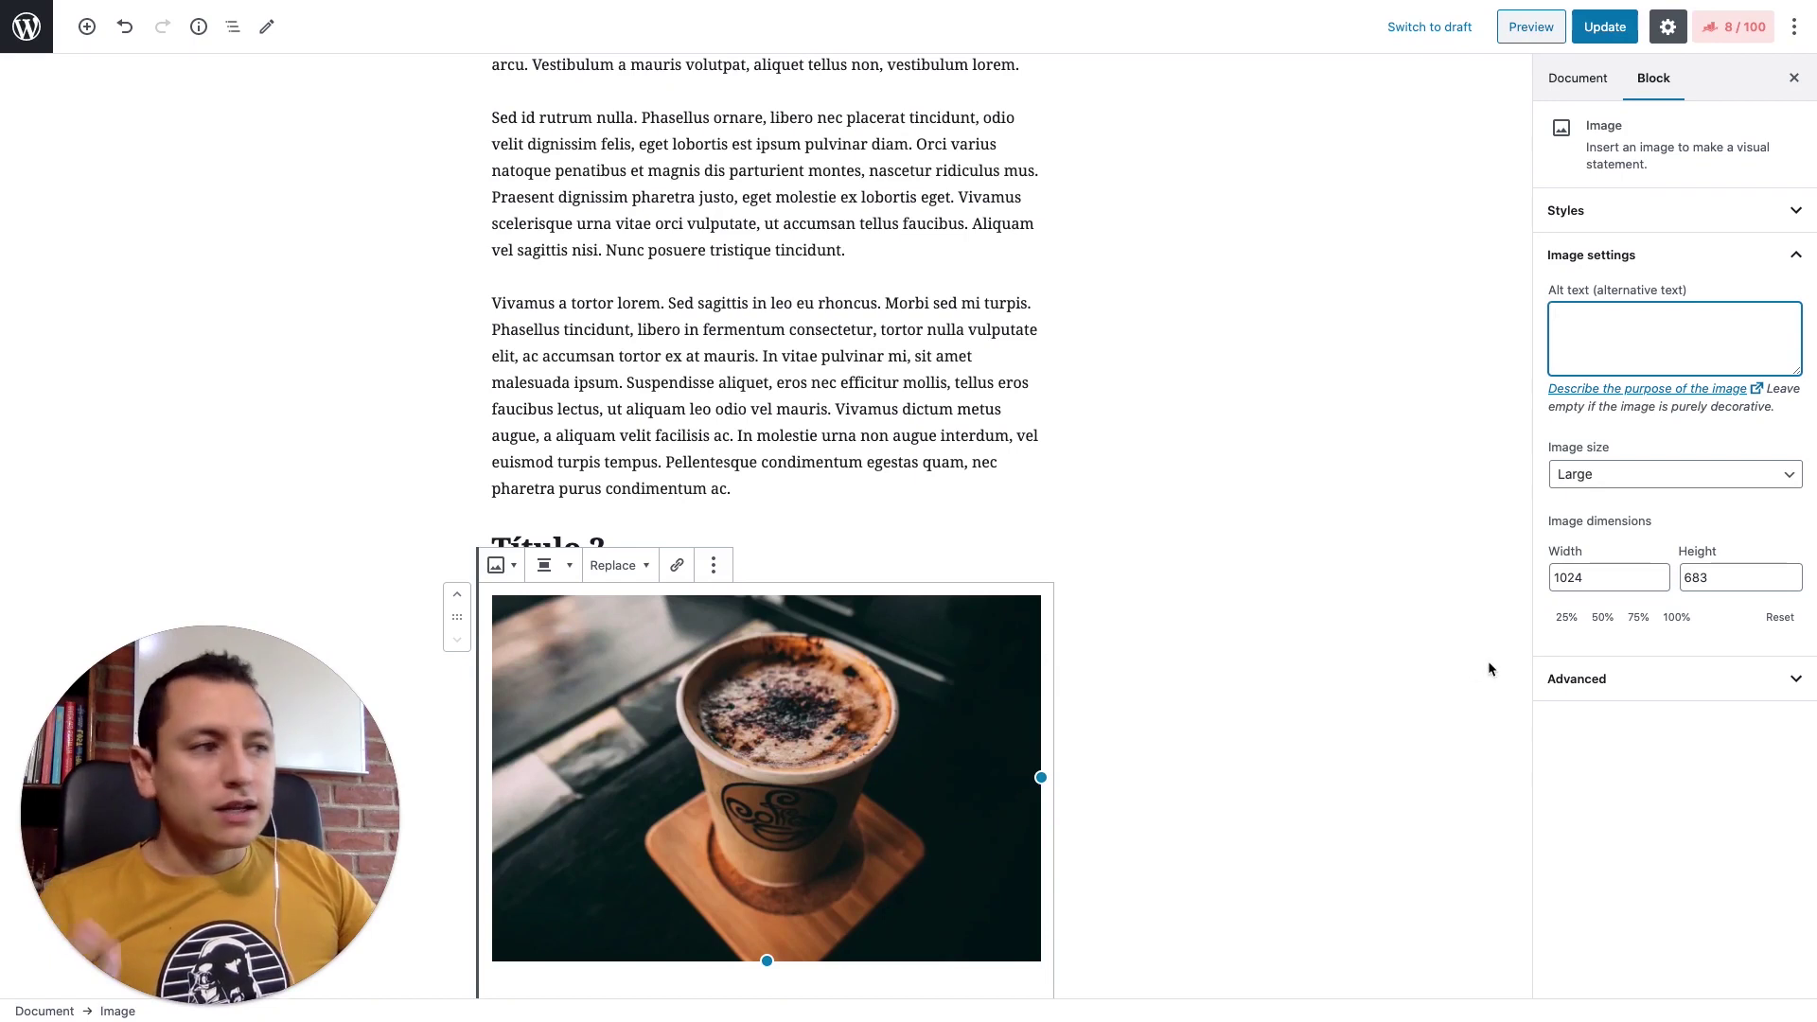
left_click(1616, 476)
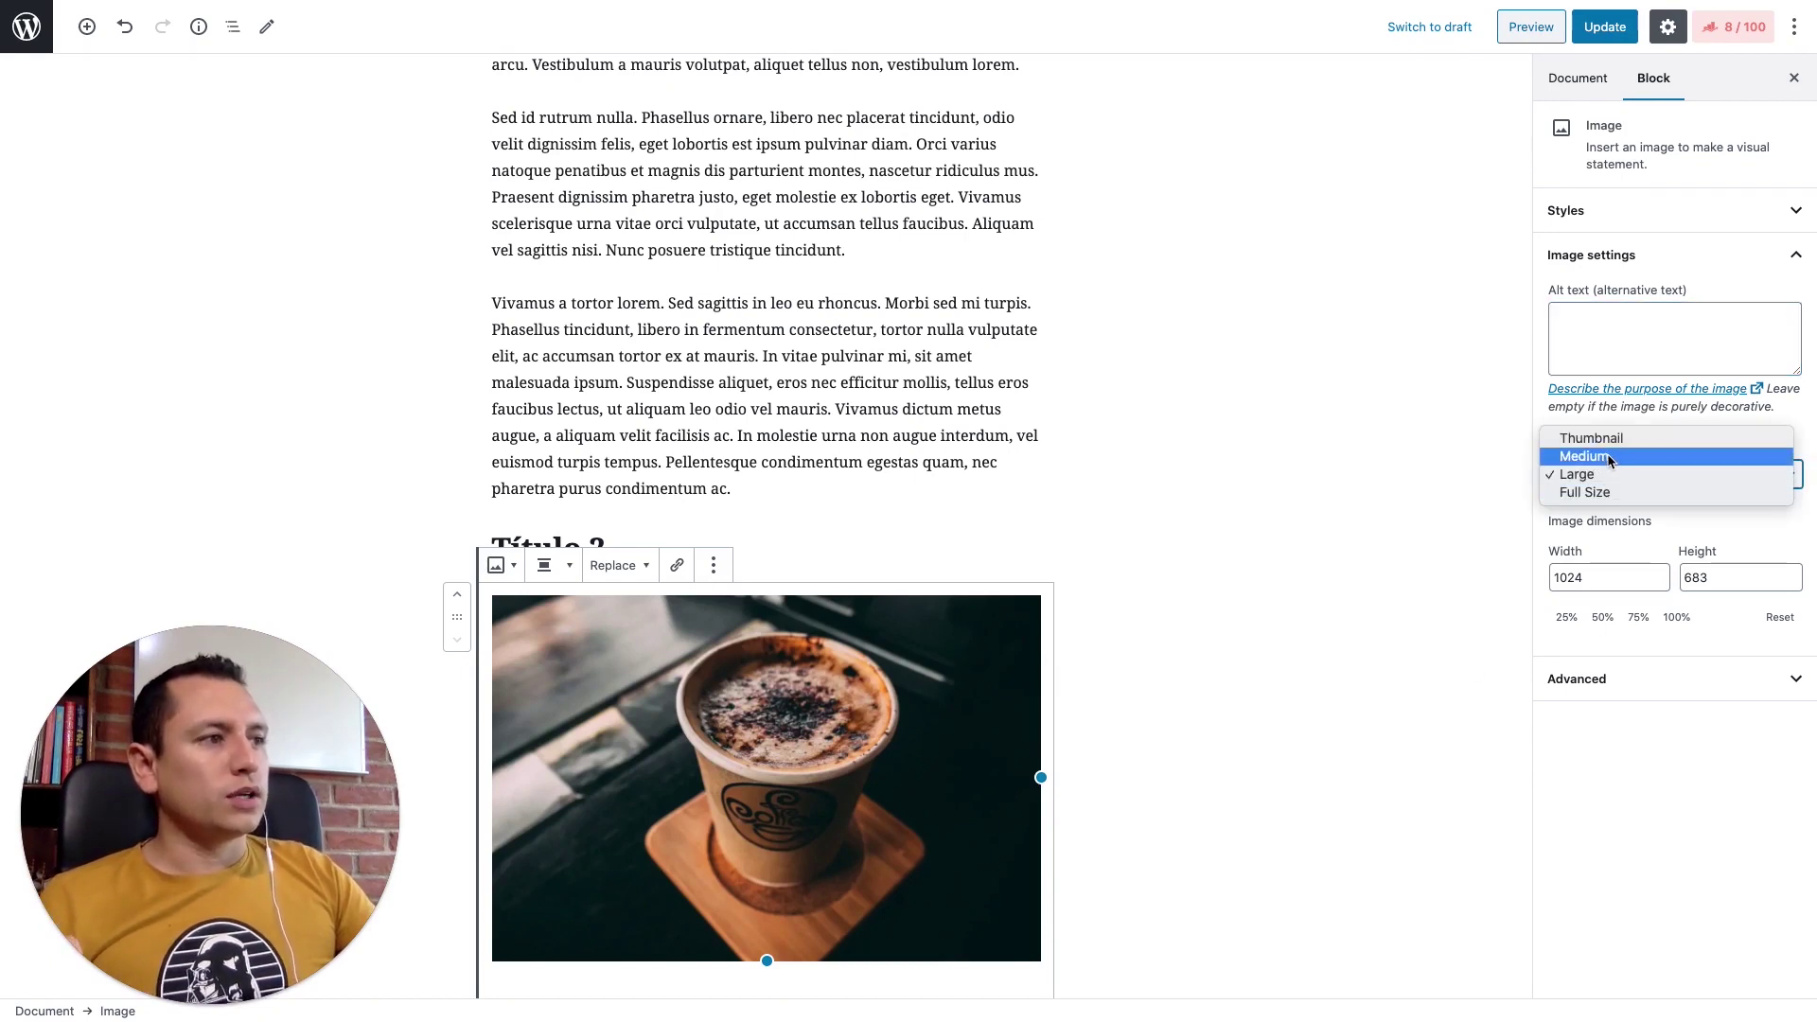
left_click(1609, 456)
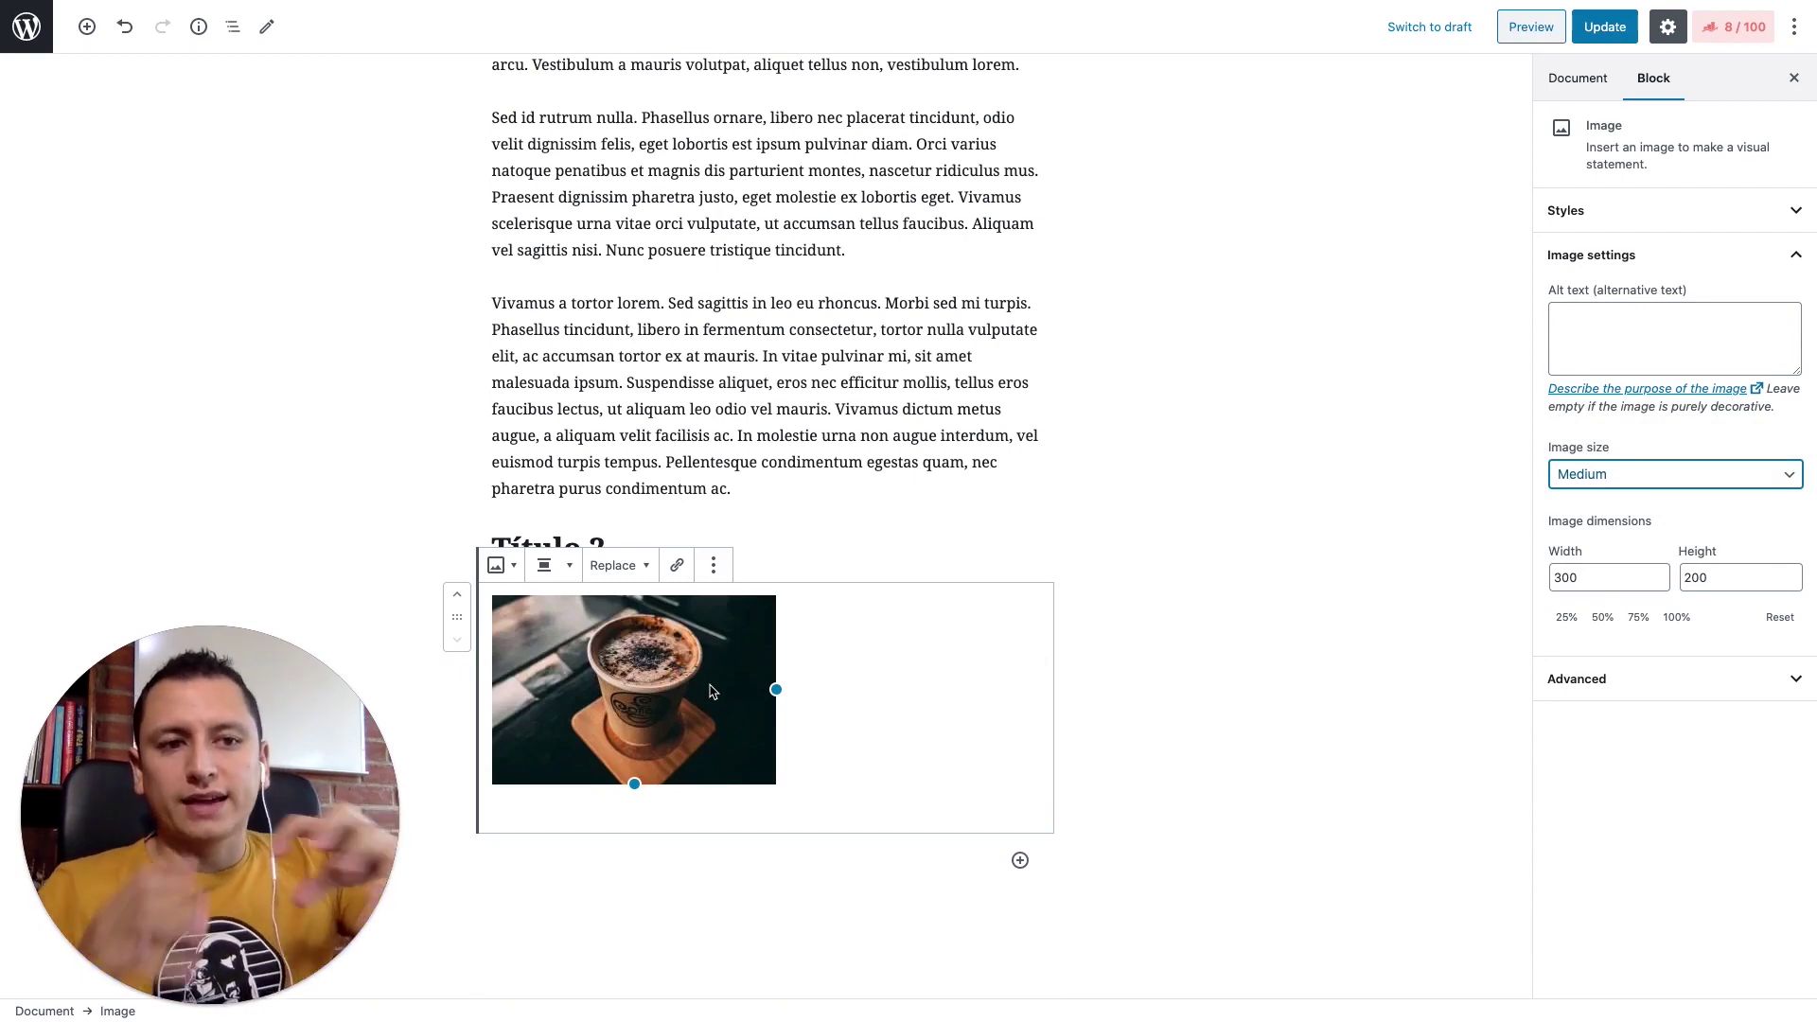
left_click(1765, 480)
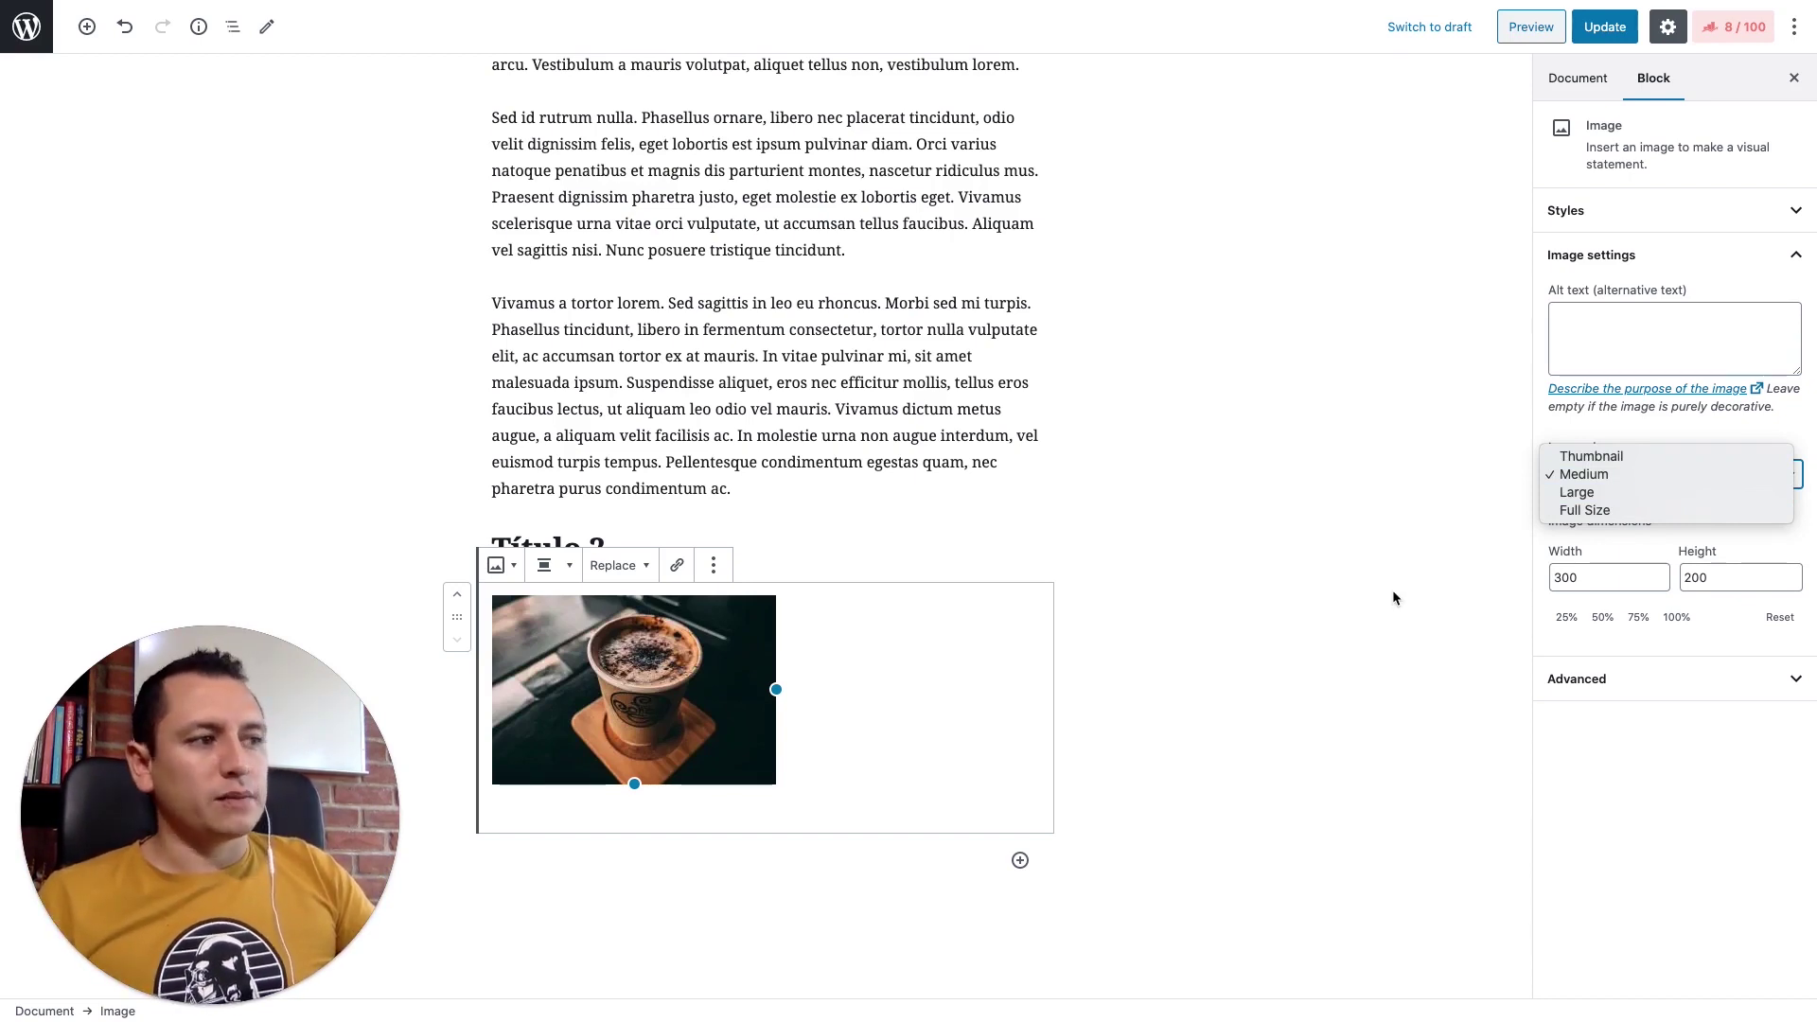
left_click(800, 342)
- Leave the post without saving its changes and open the product categories page
left_click(26, 35)
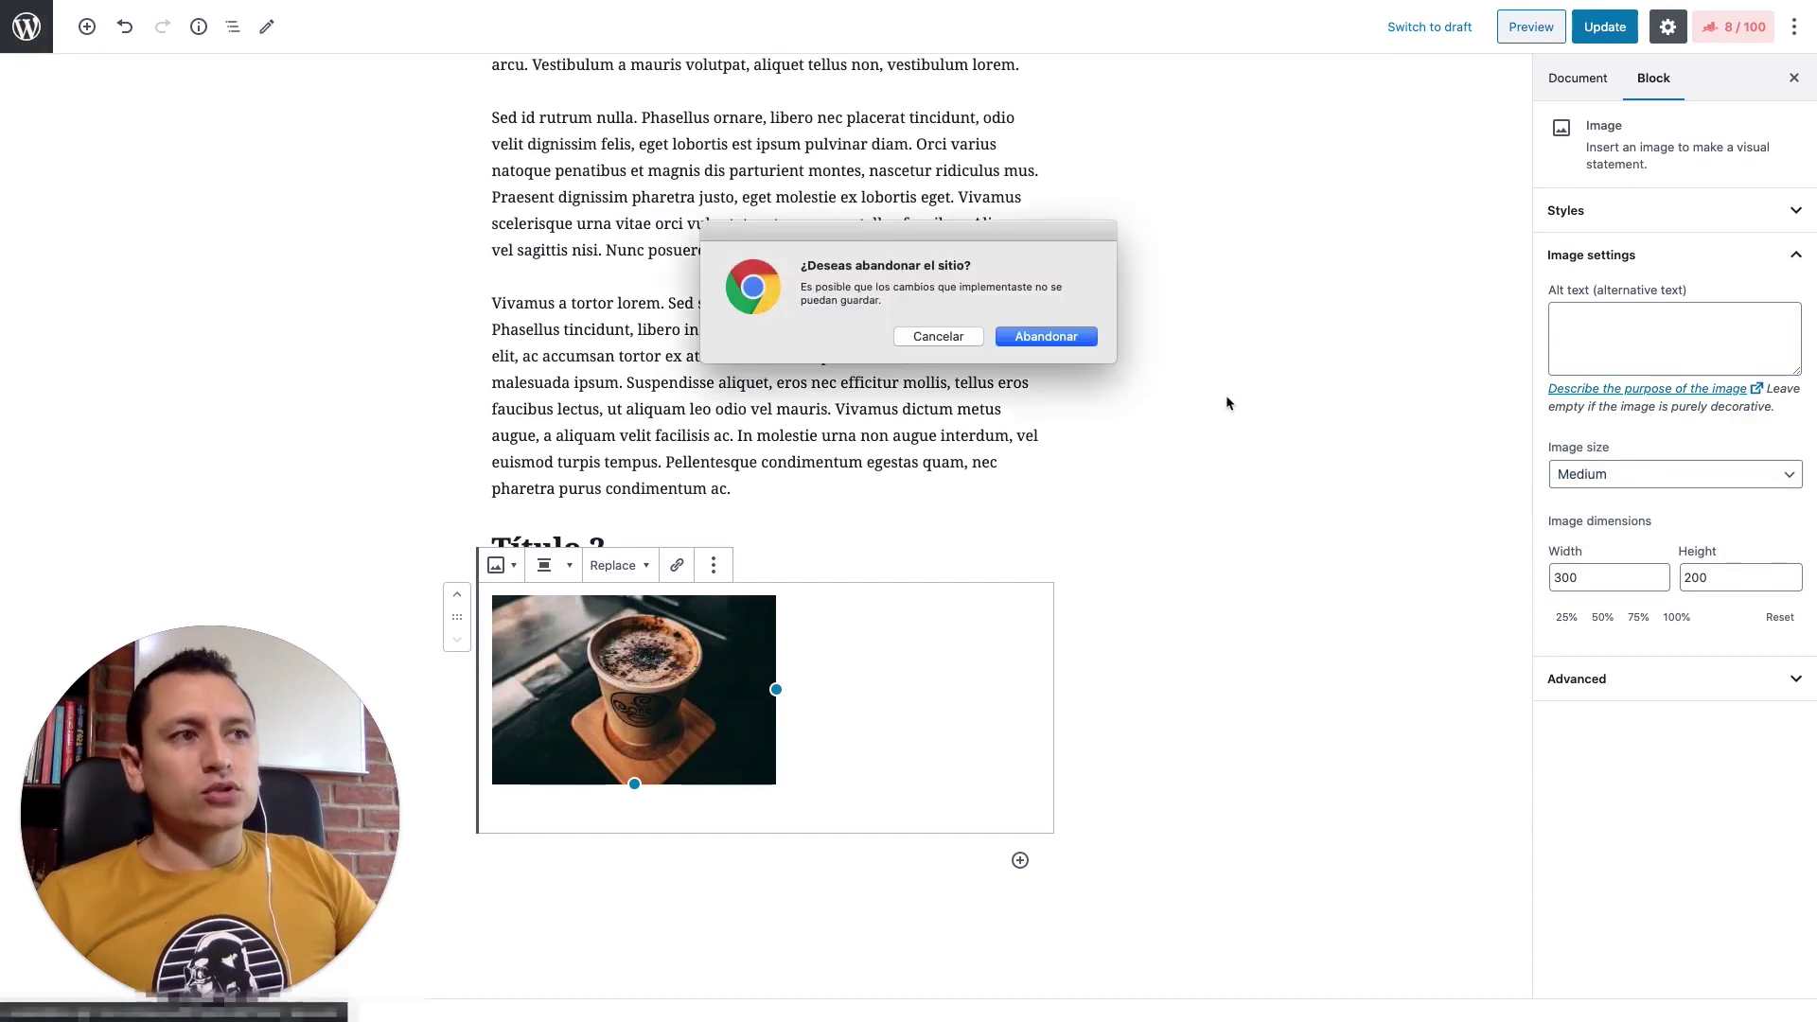
left_click(1029, 339)
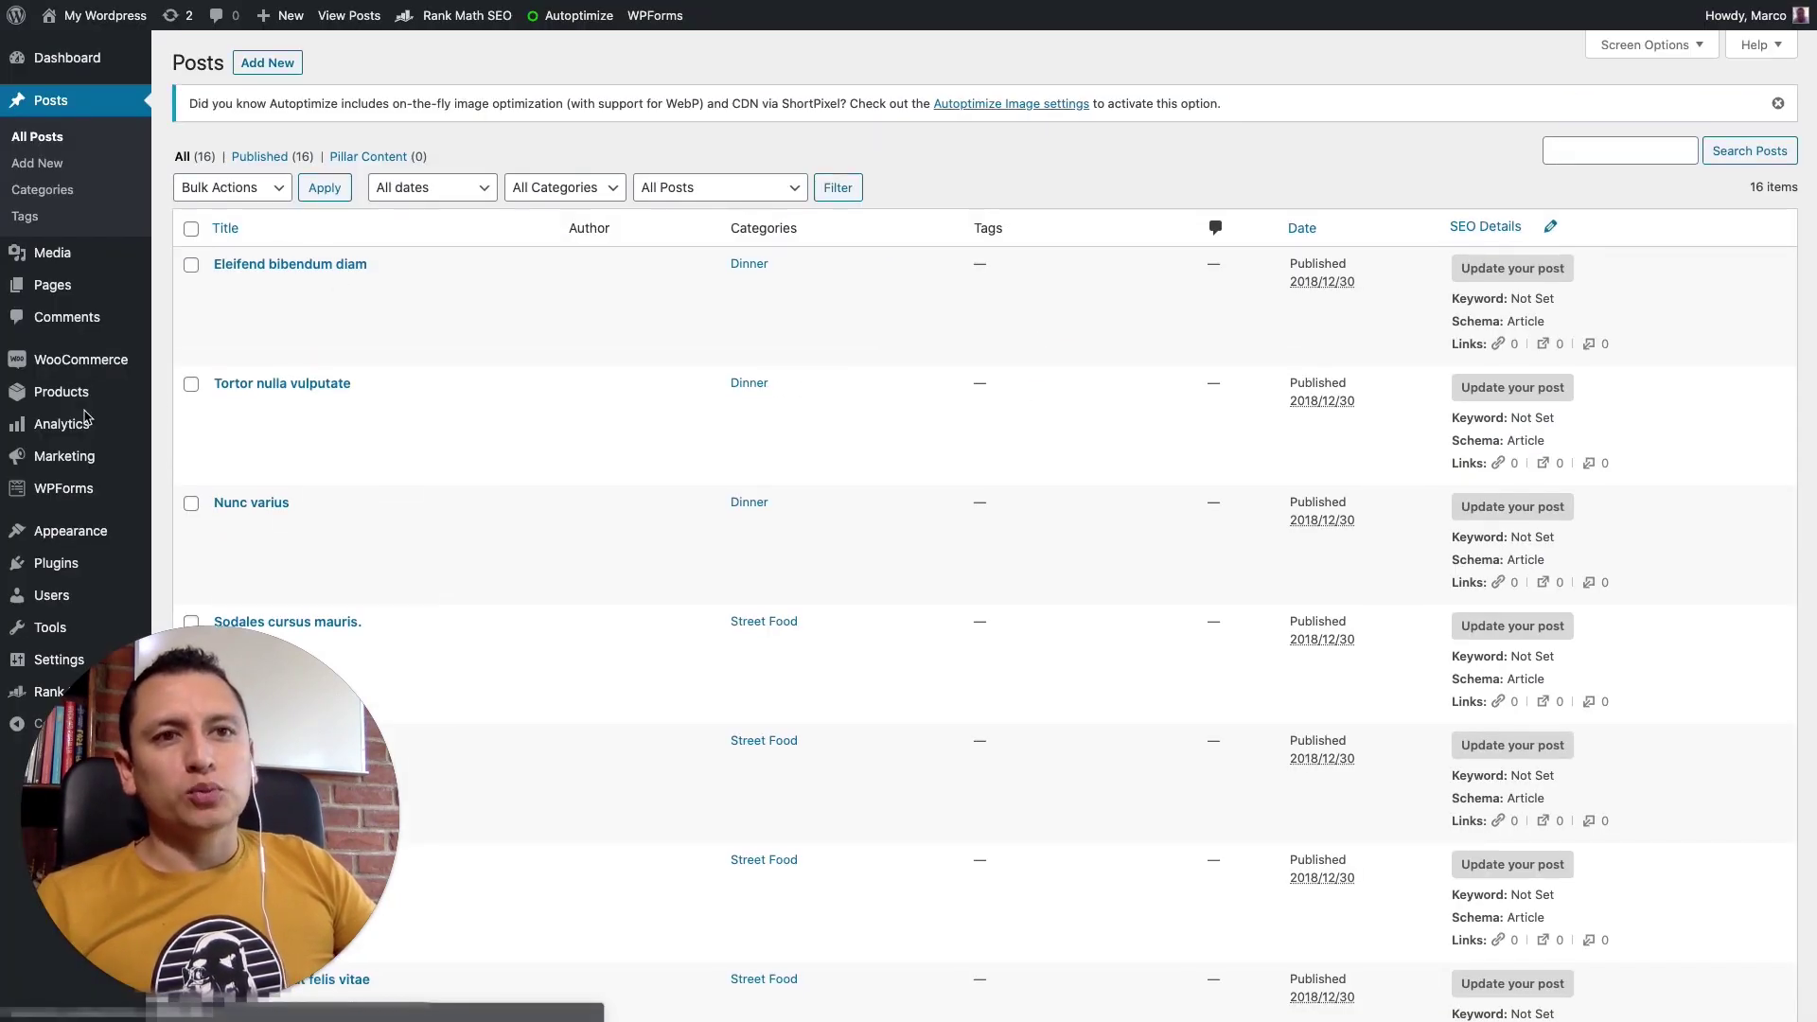
mouse_move(104, 395)
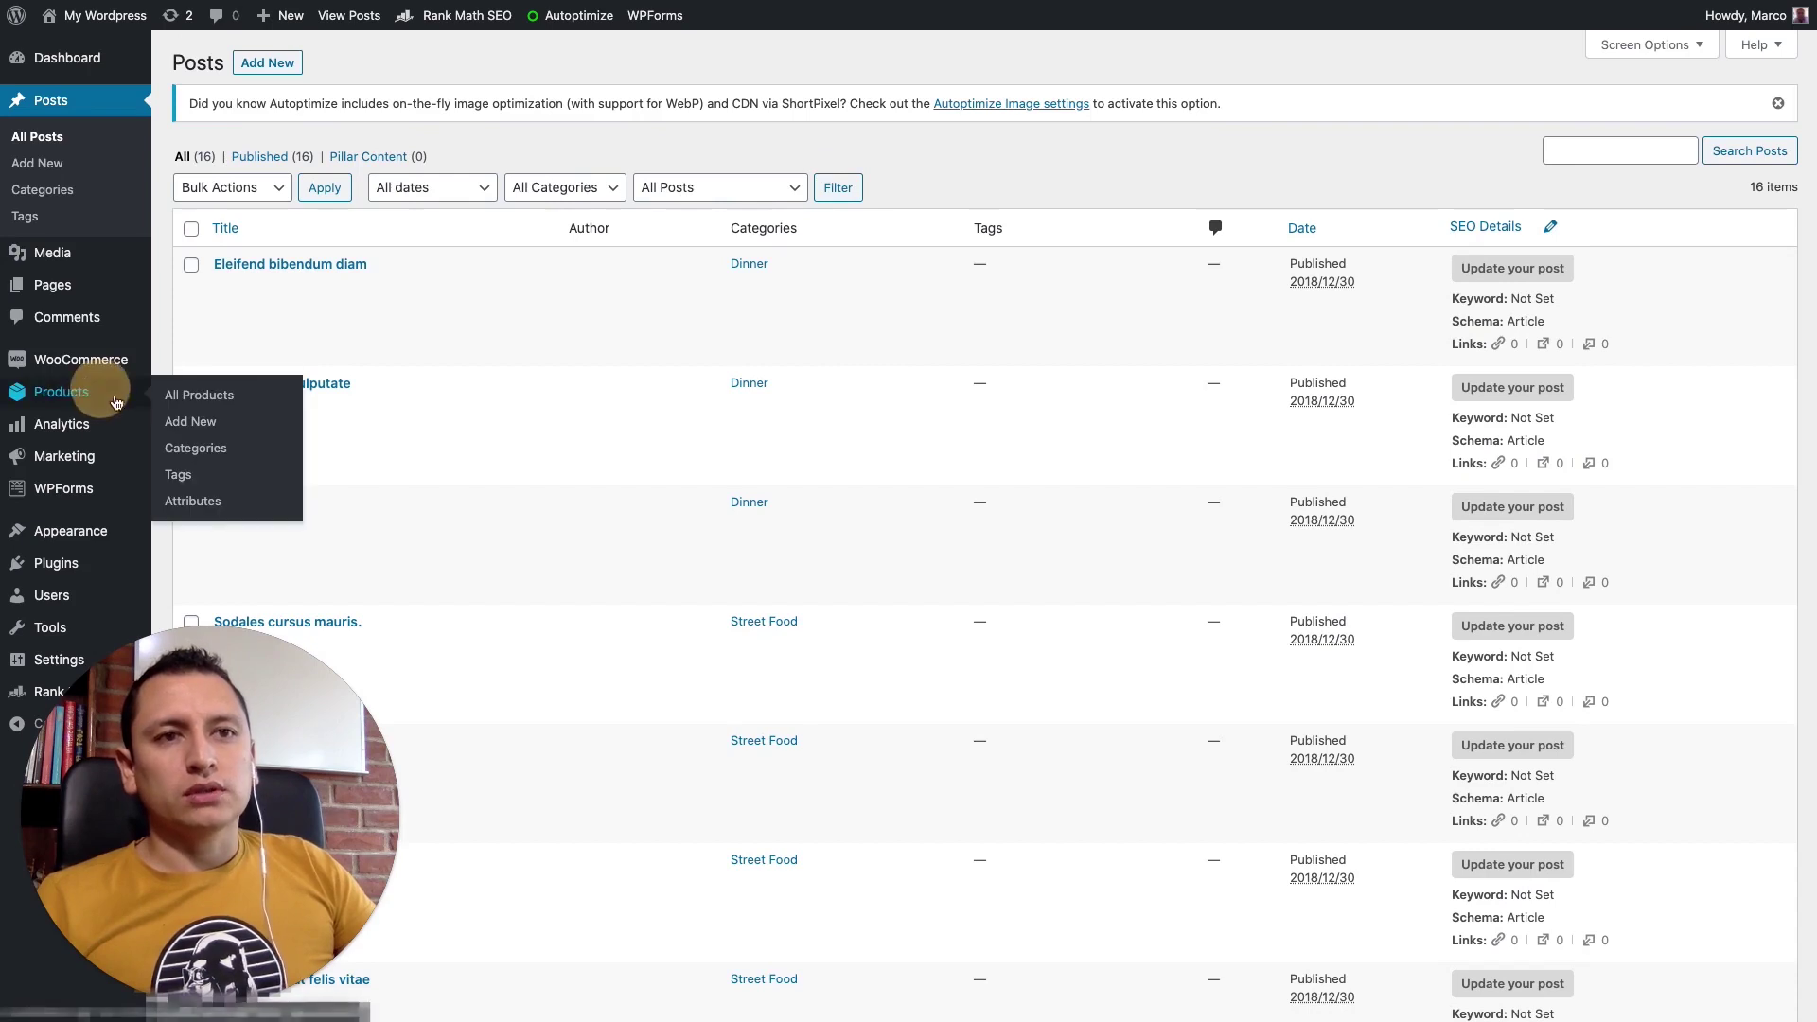
left_click(192, 447)
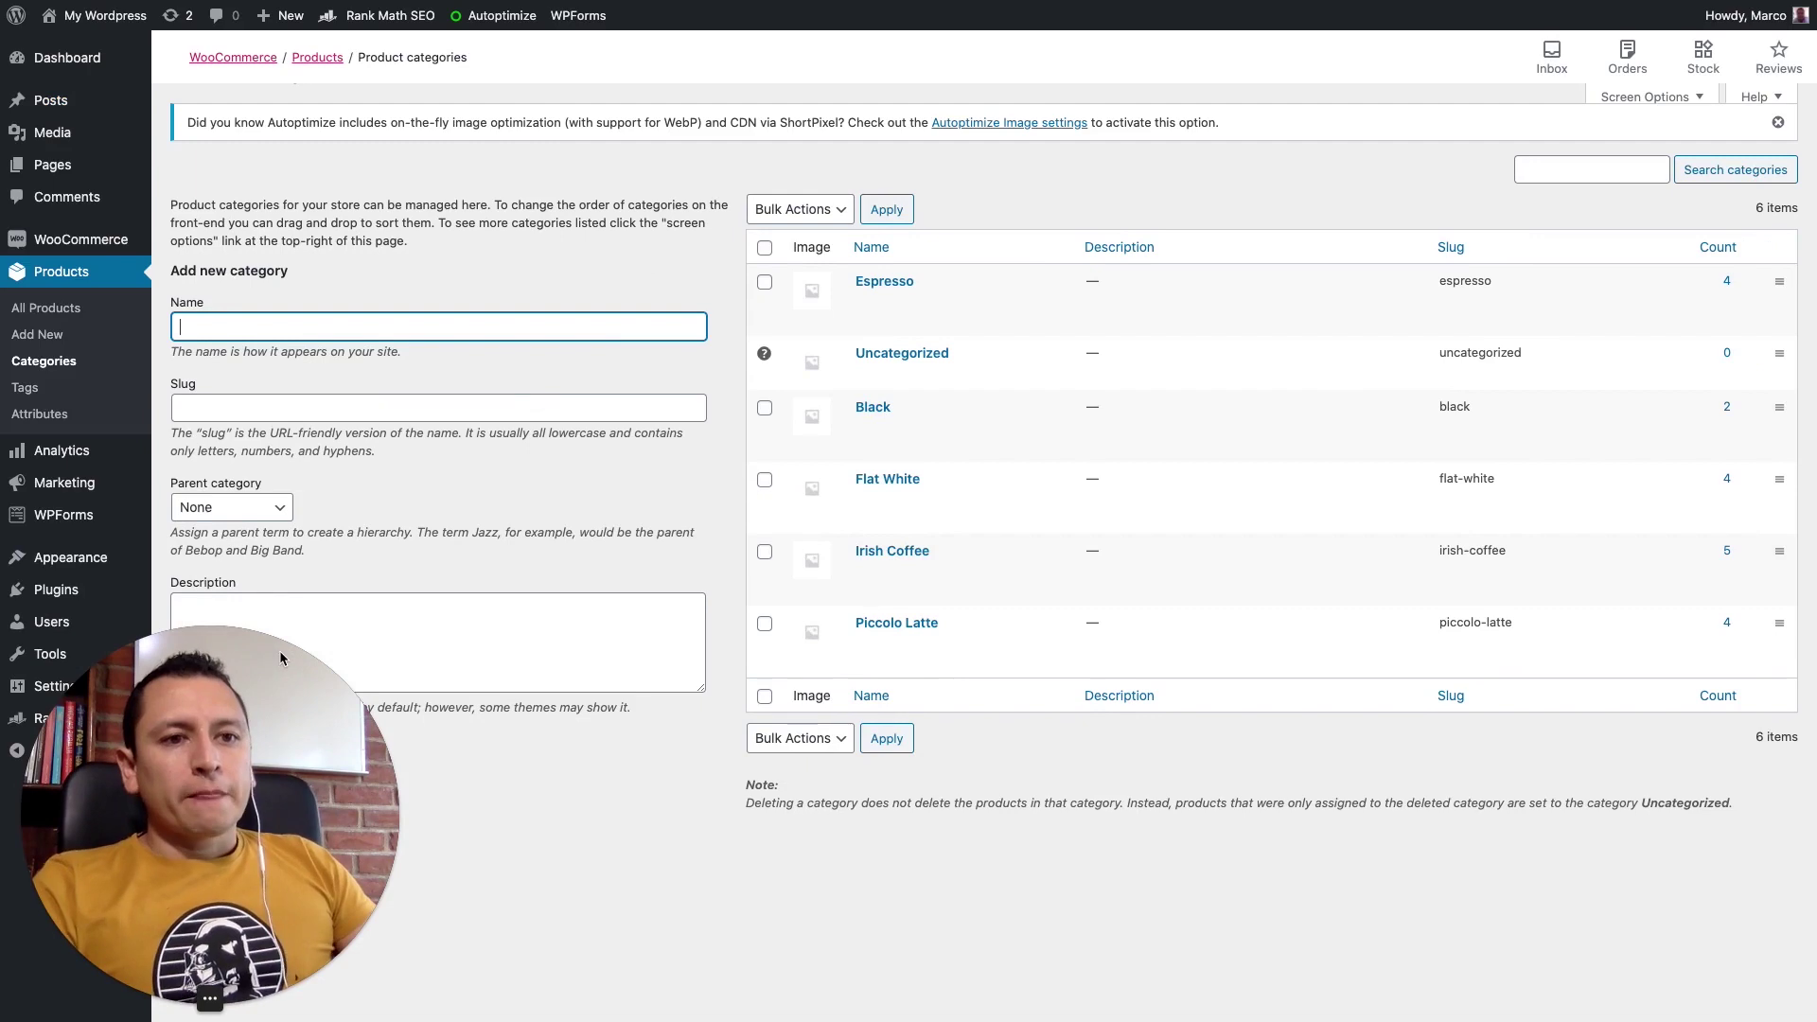
- View the description field for new product categories and open the Espresso category for editing
scroll(608, 710, "down", 1)
left_click(433, 573)
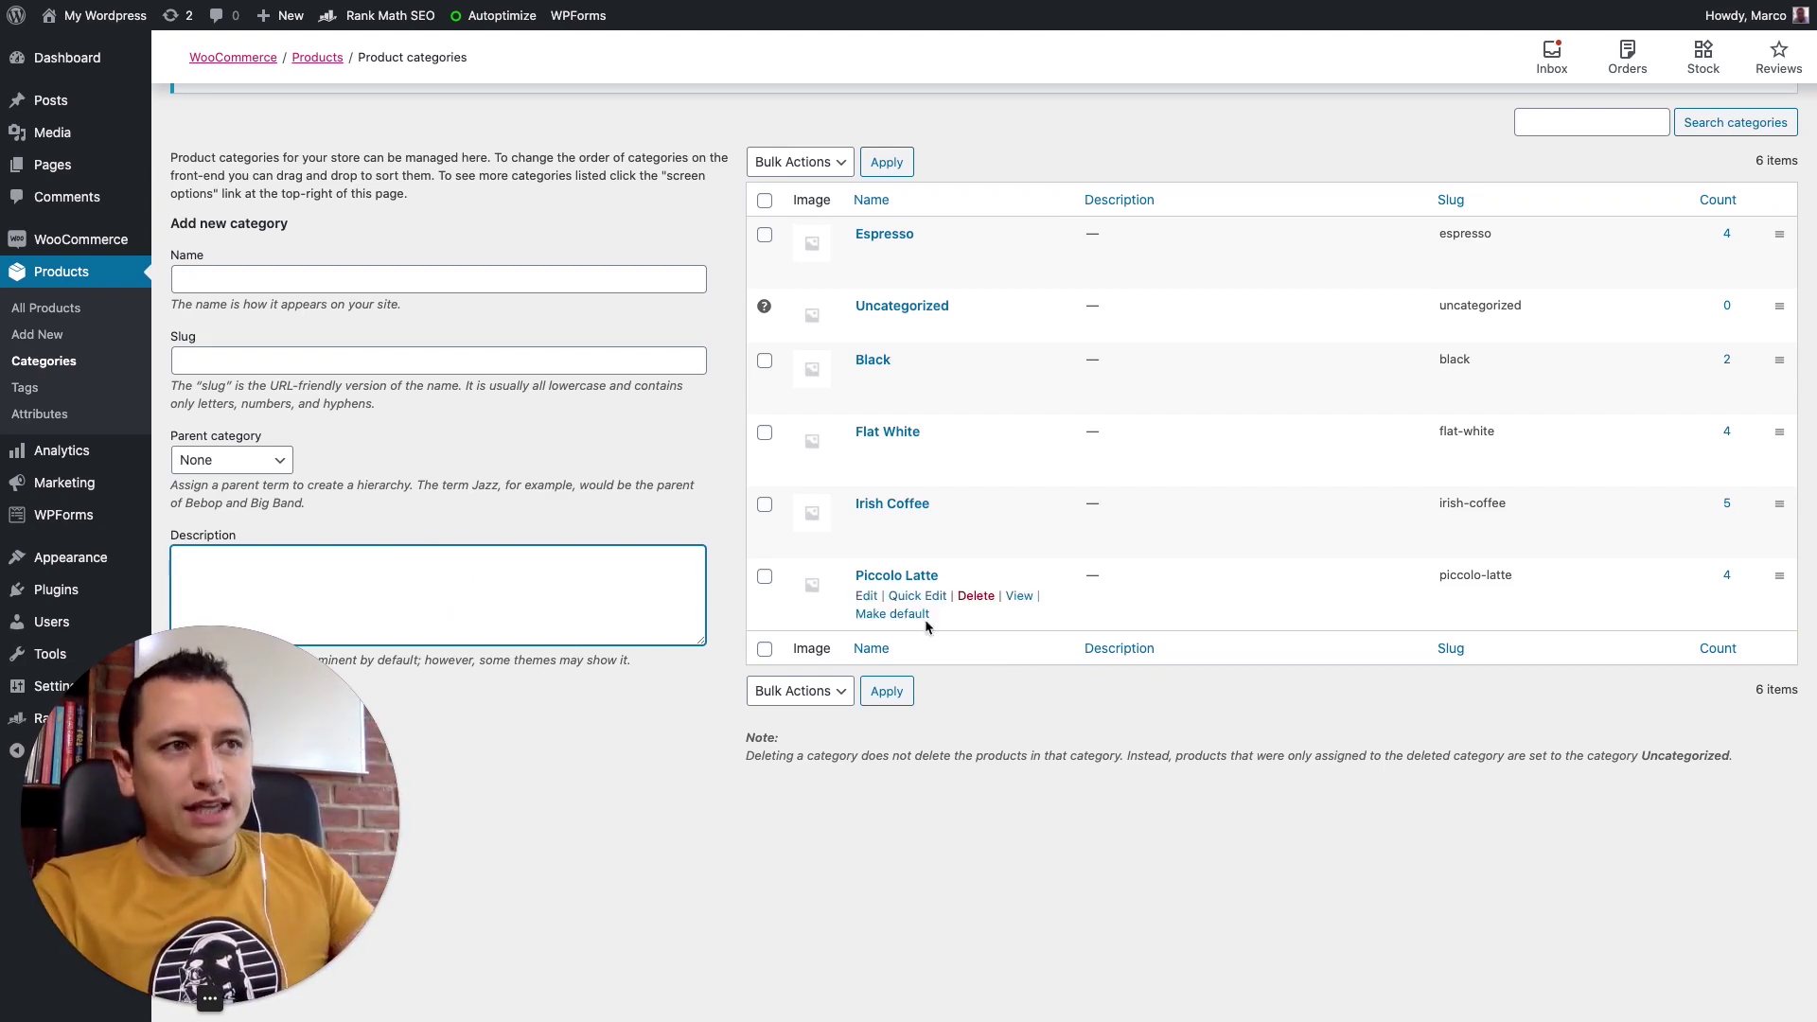
left_click(870, 255)
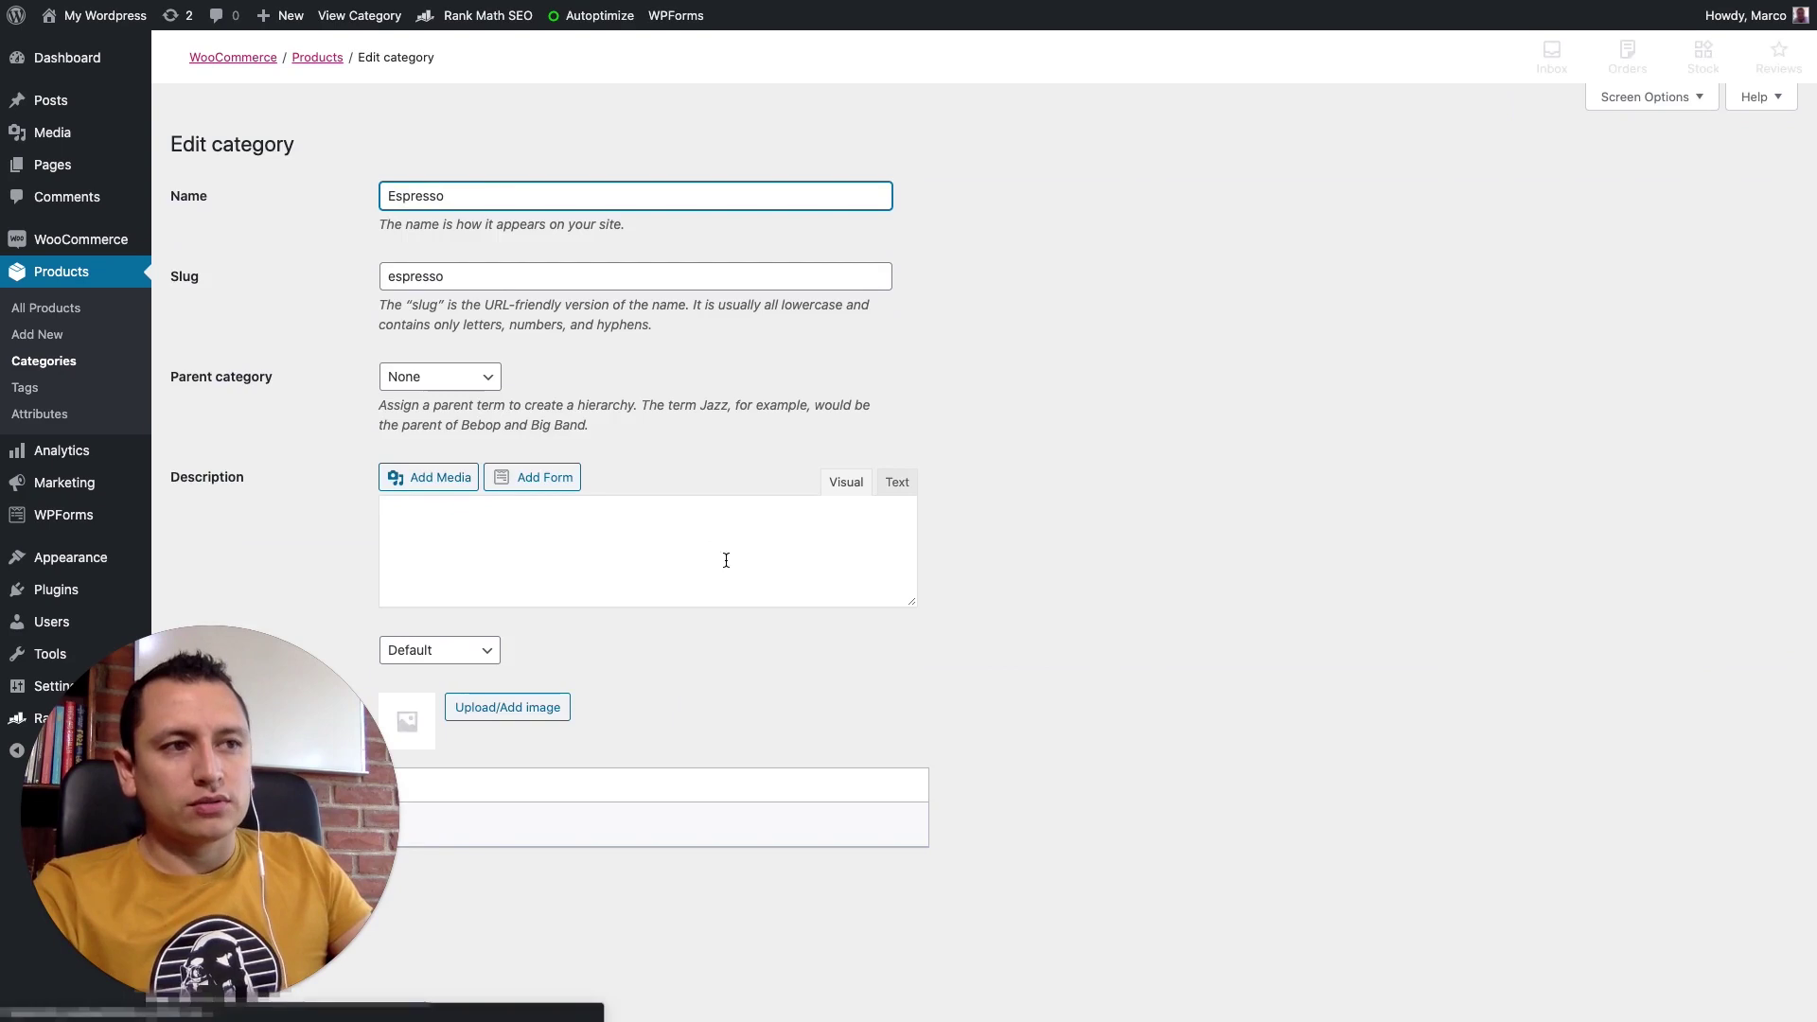
- Make the description editor of the Espresso category taller
left_click(896, 544)
left_click(618, 674)
left_click_drag(912, 788, 961, 984)
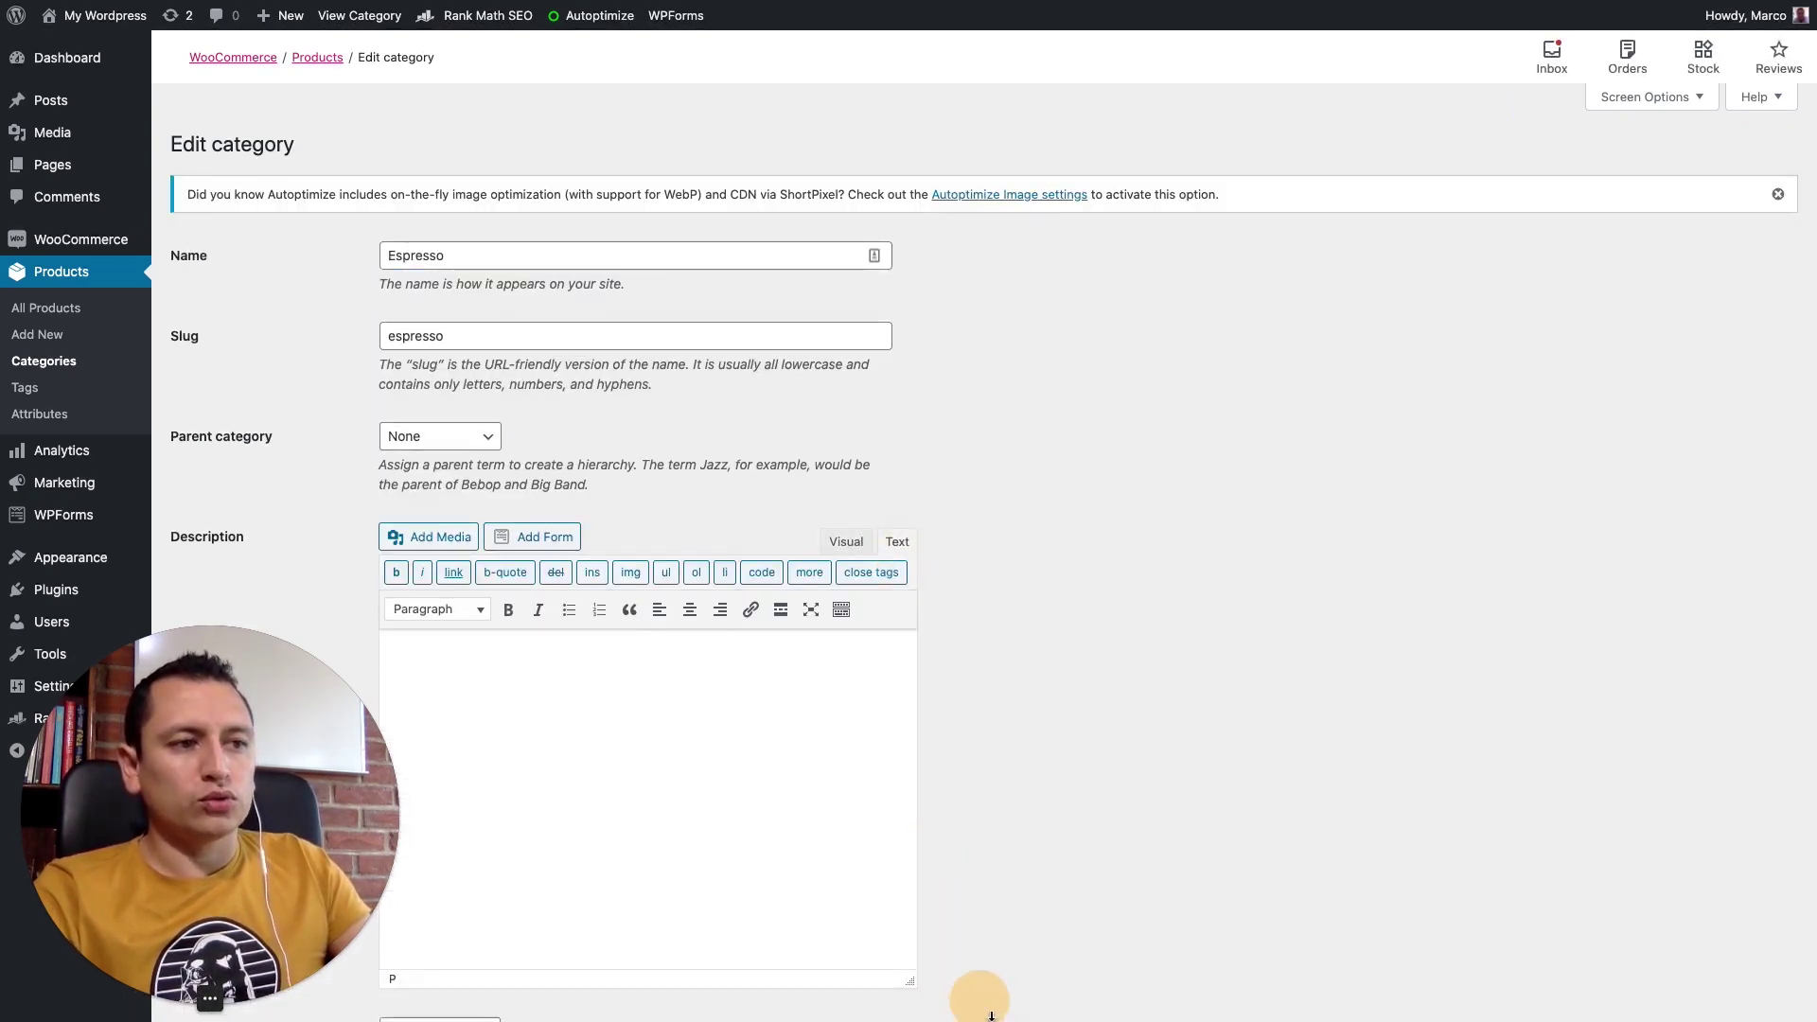
- Enter "titulo 2" in the category description and format it as Heading 2
scroll(1079, 628, "down", 3)
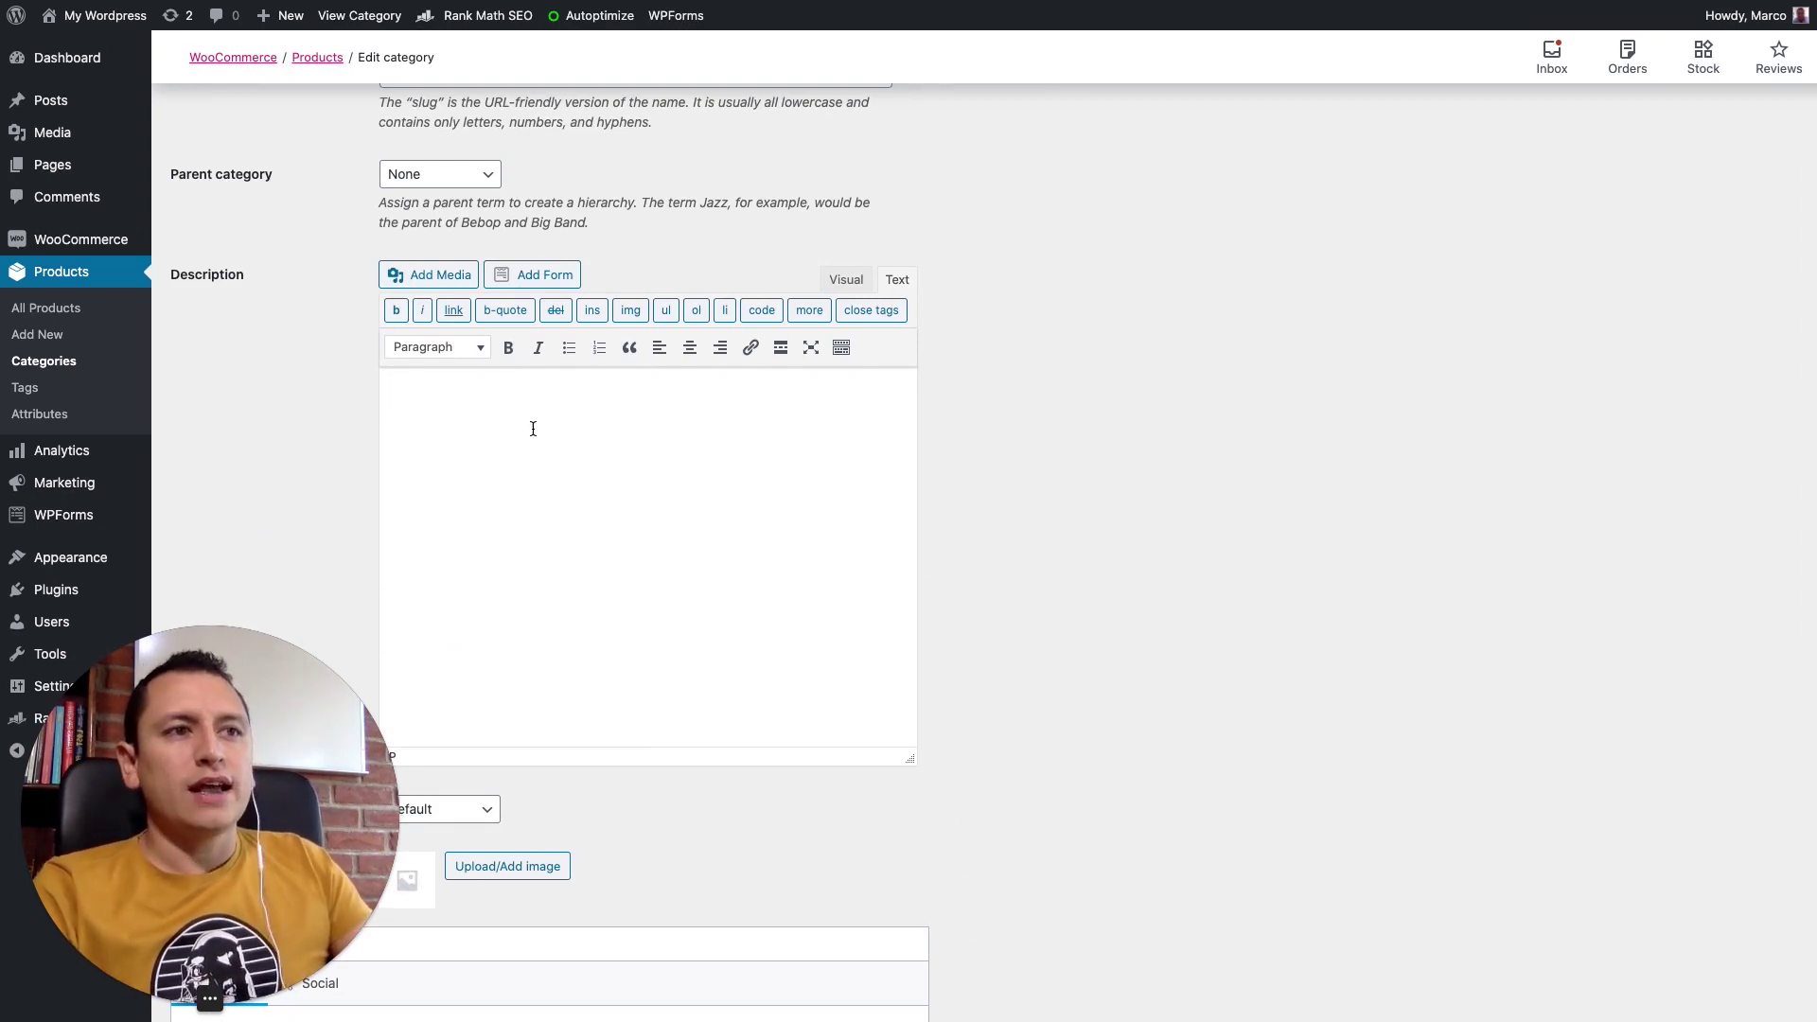
left_click(475, 348)
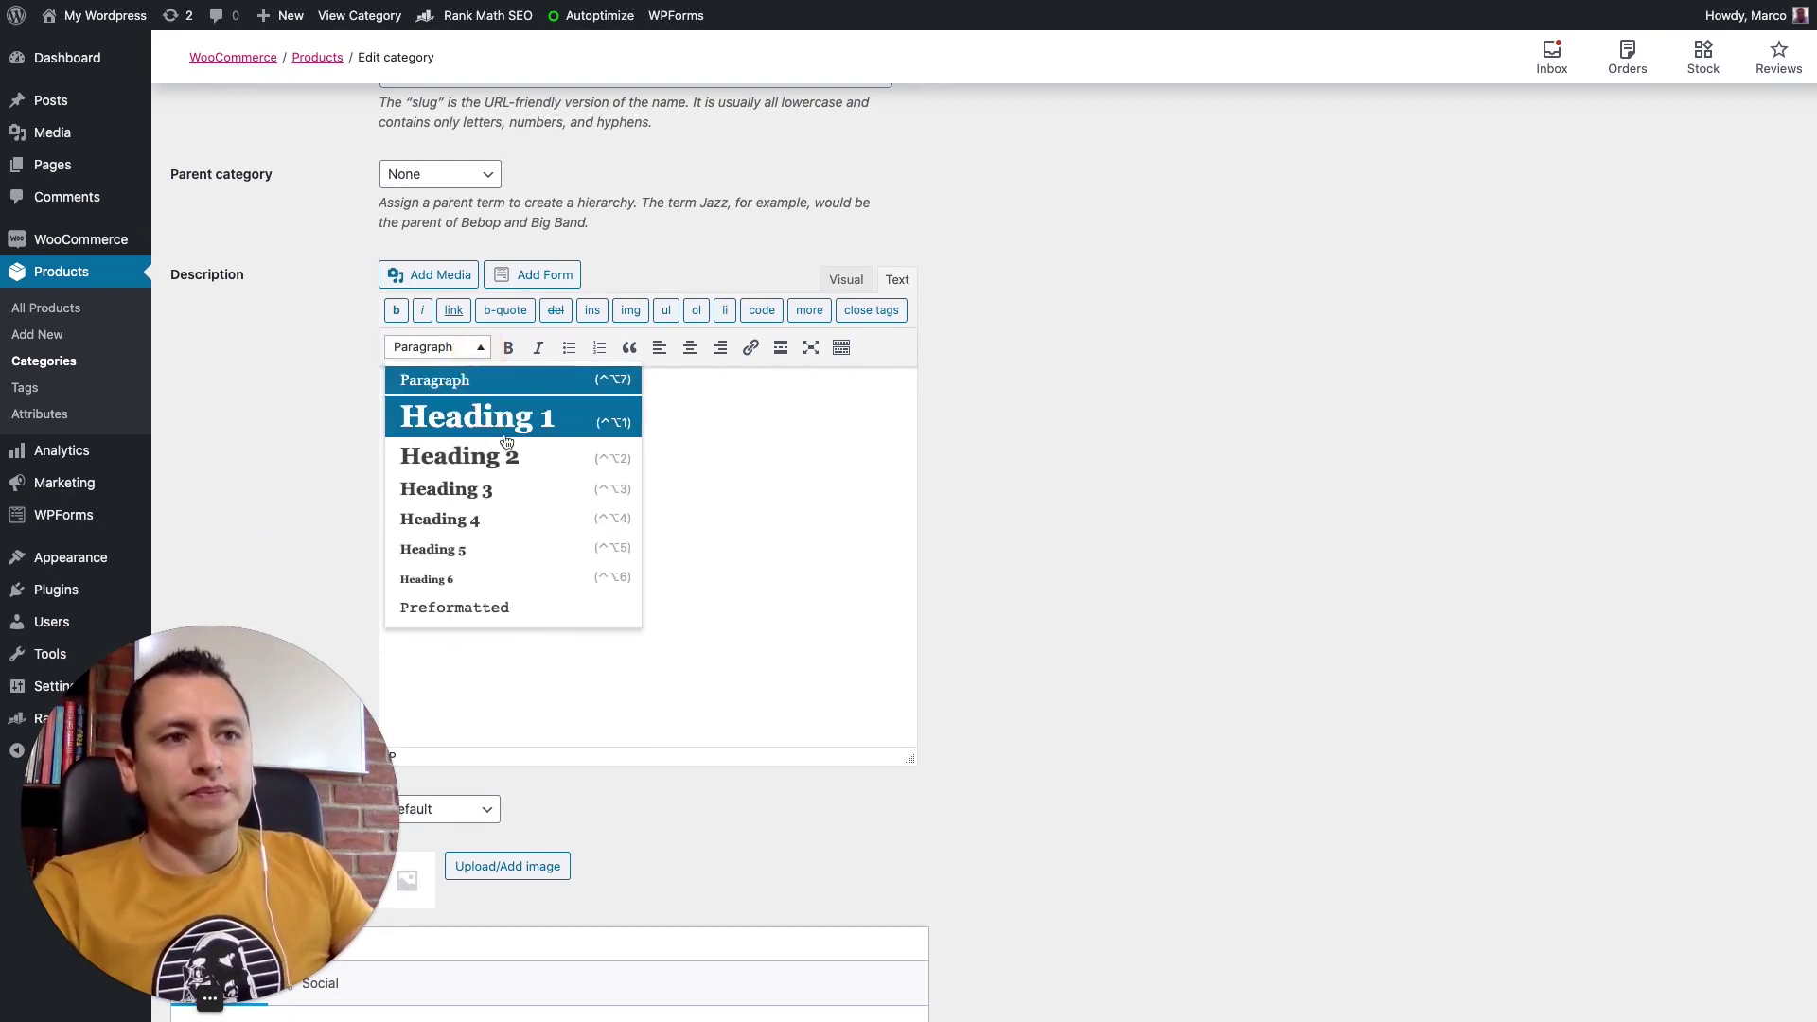
left_click(763, 458)
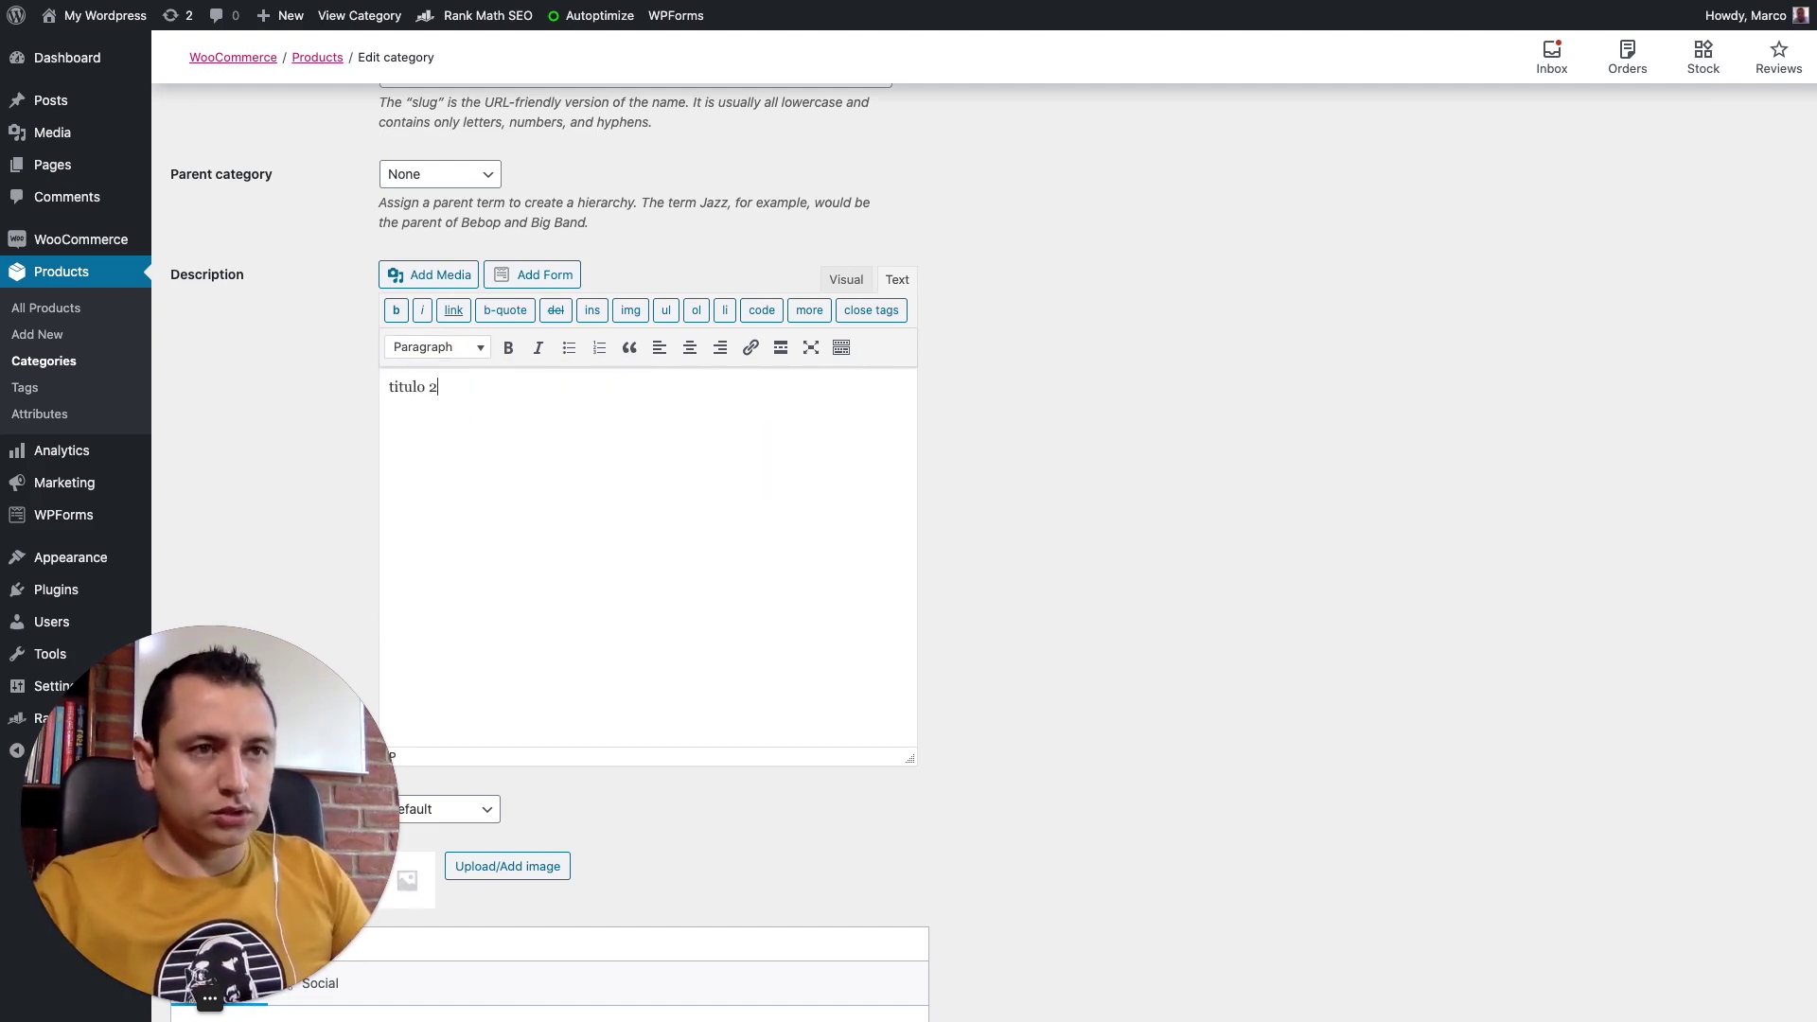
left_click_drag(456, 410, 353, 389)
left_click(439, 348)
left_click(479, 457)
- Add a placeholder paragraph reading "dfffdfdfdfd" below the heading, and clear the whole category description
left_click(523, 407)
key("Return")
type("dfffdfdfdfd")
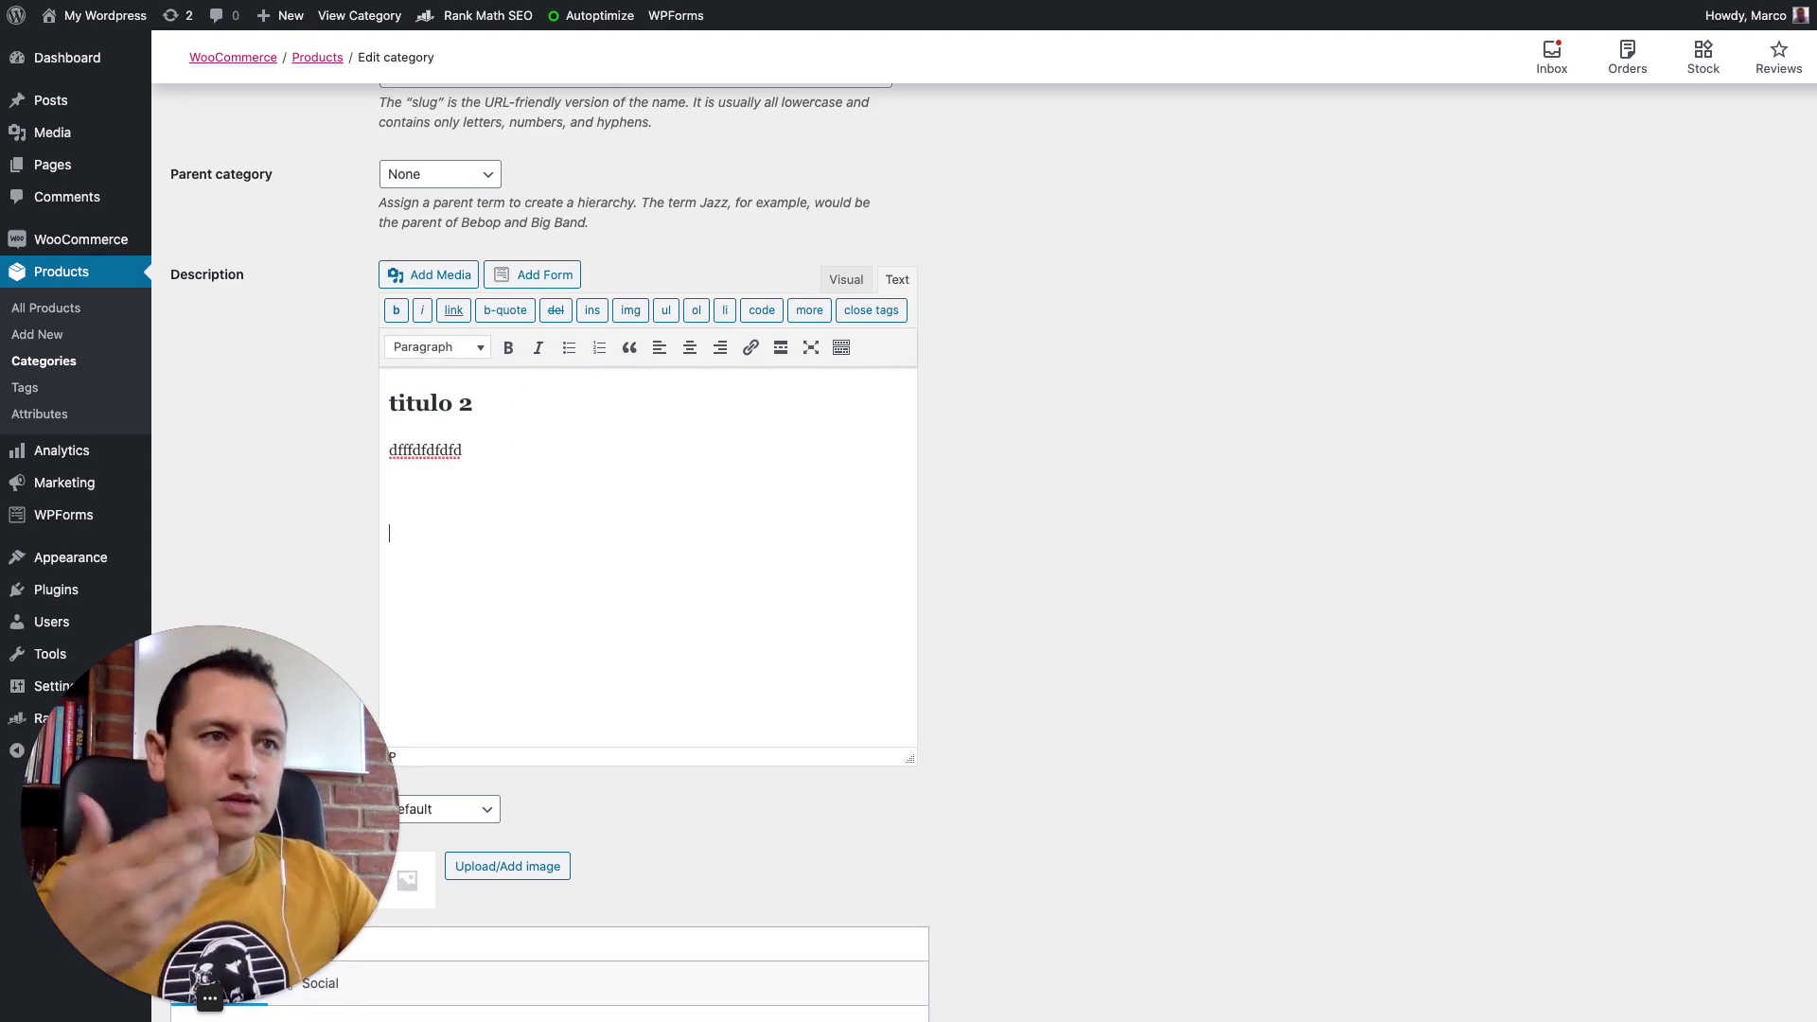
left_click_drag(482, 474, 388, 360)
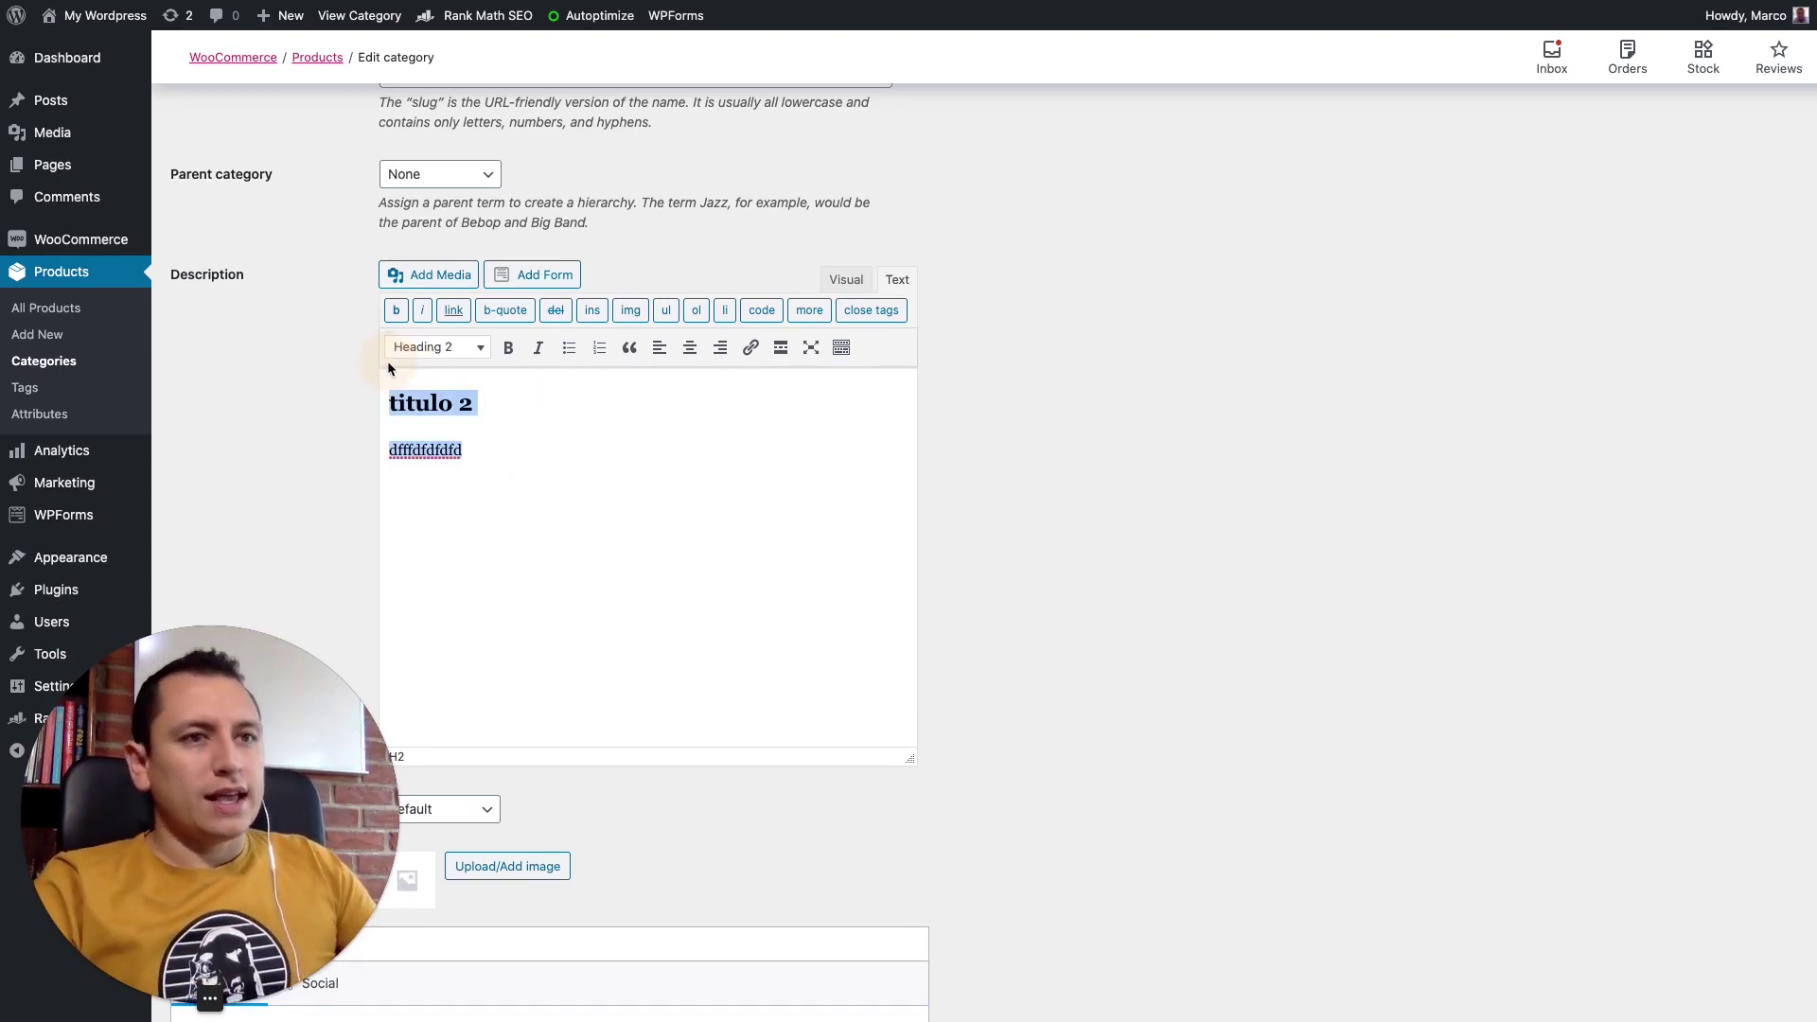
key("BackSpace")
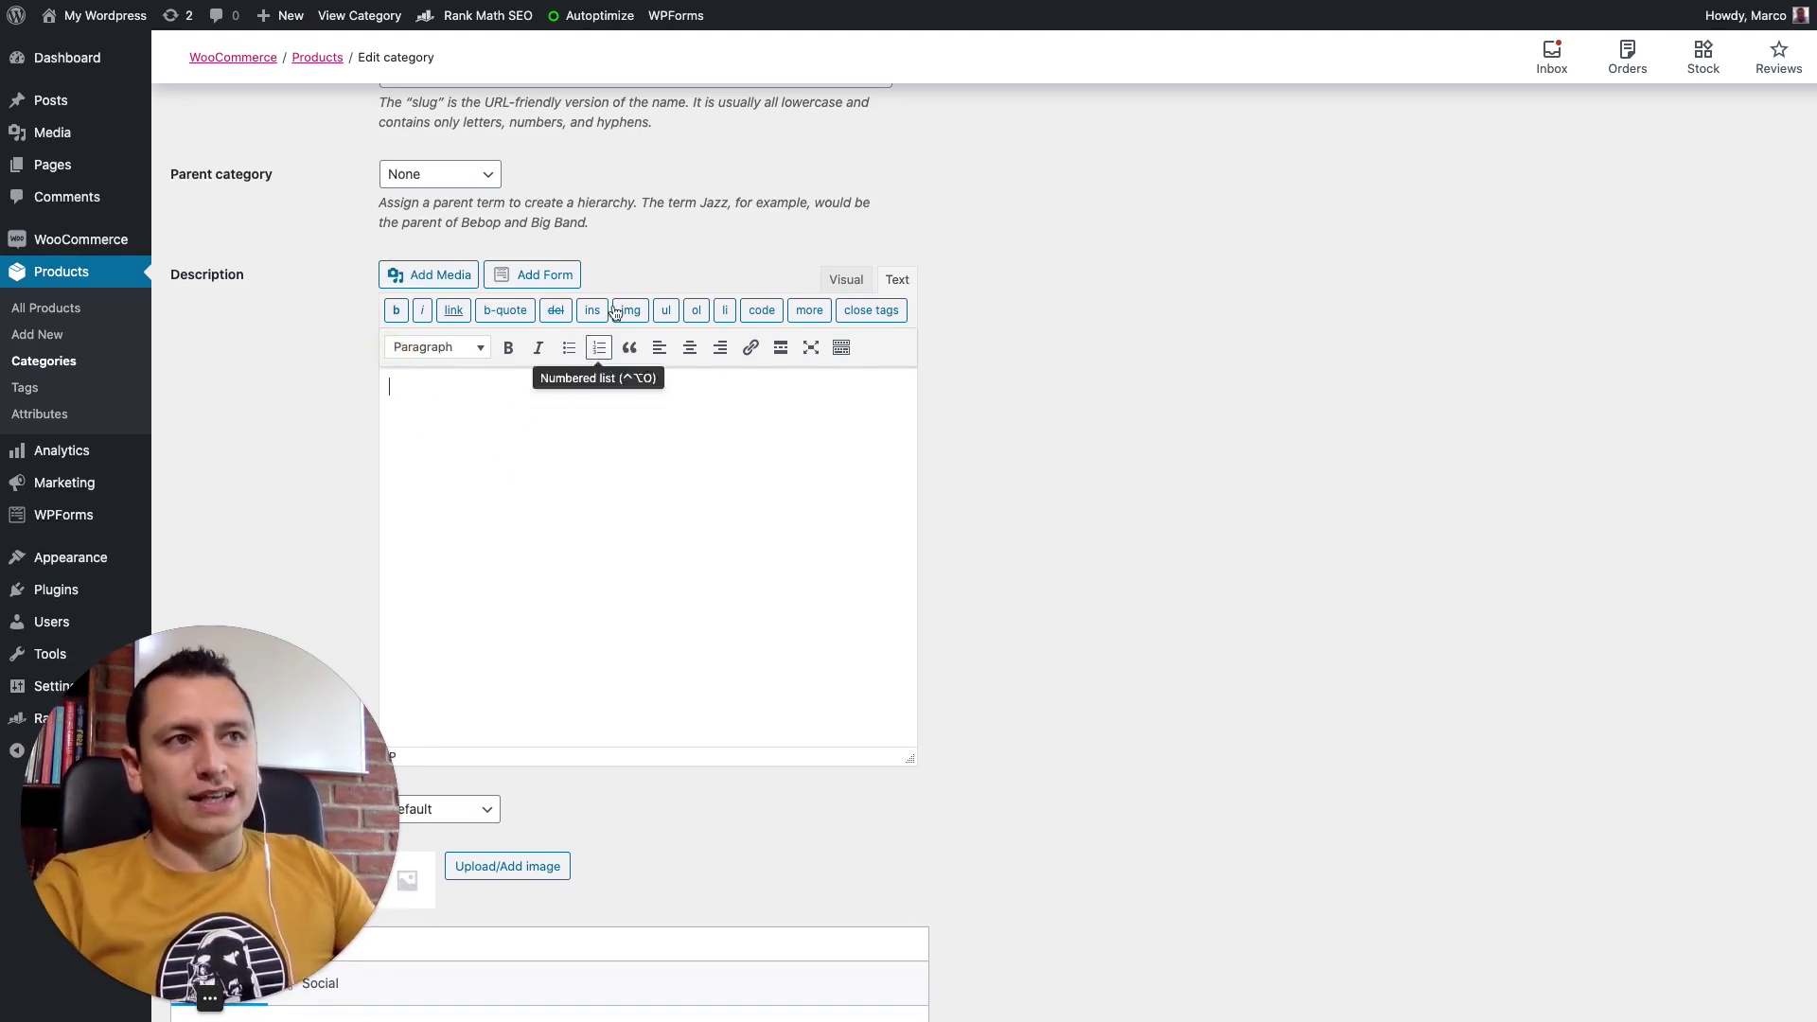
- Add "Espresso" as the Rank Math focus keyword of the Espresso category
scroll(923, 419, "down", 5)
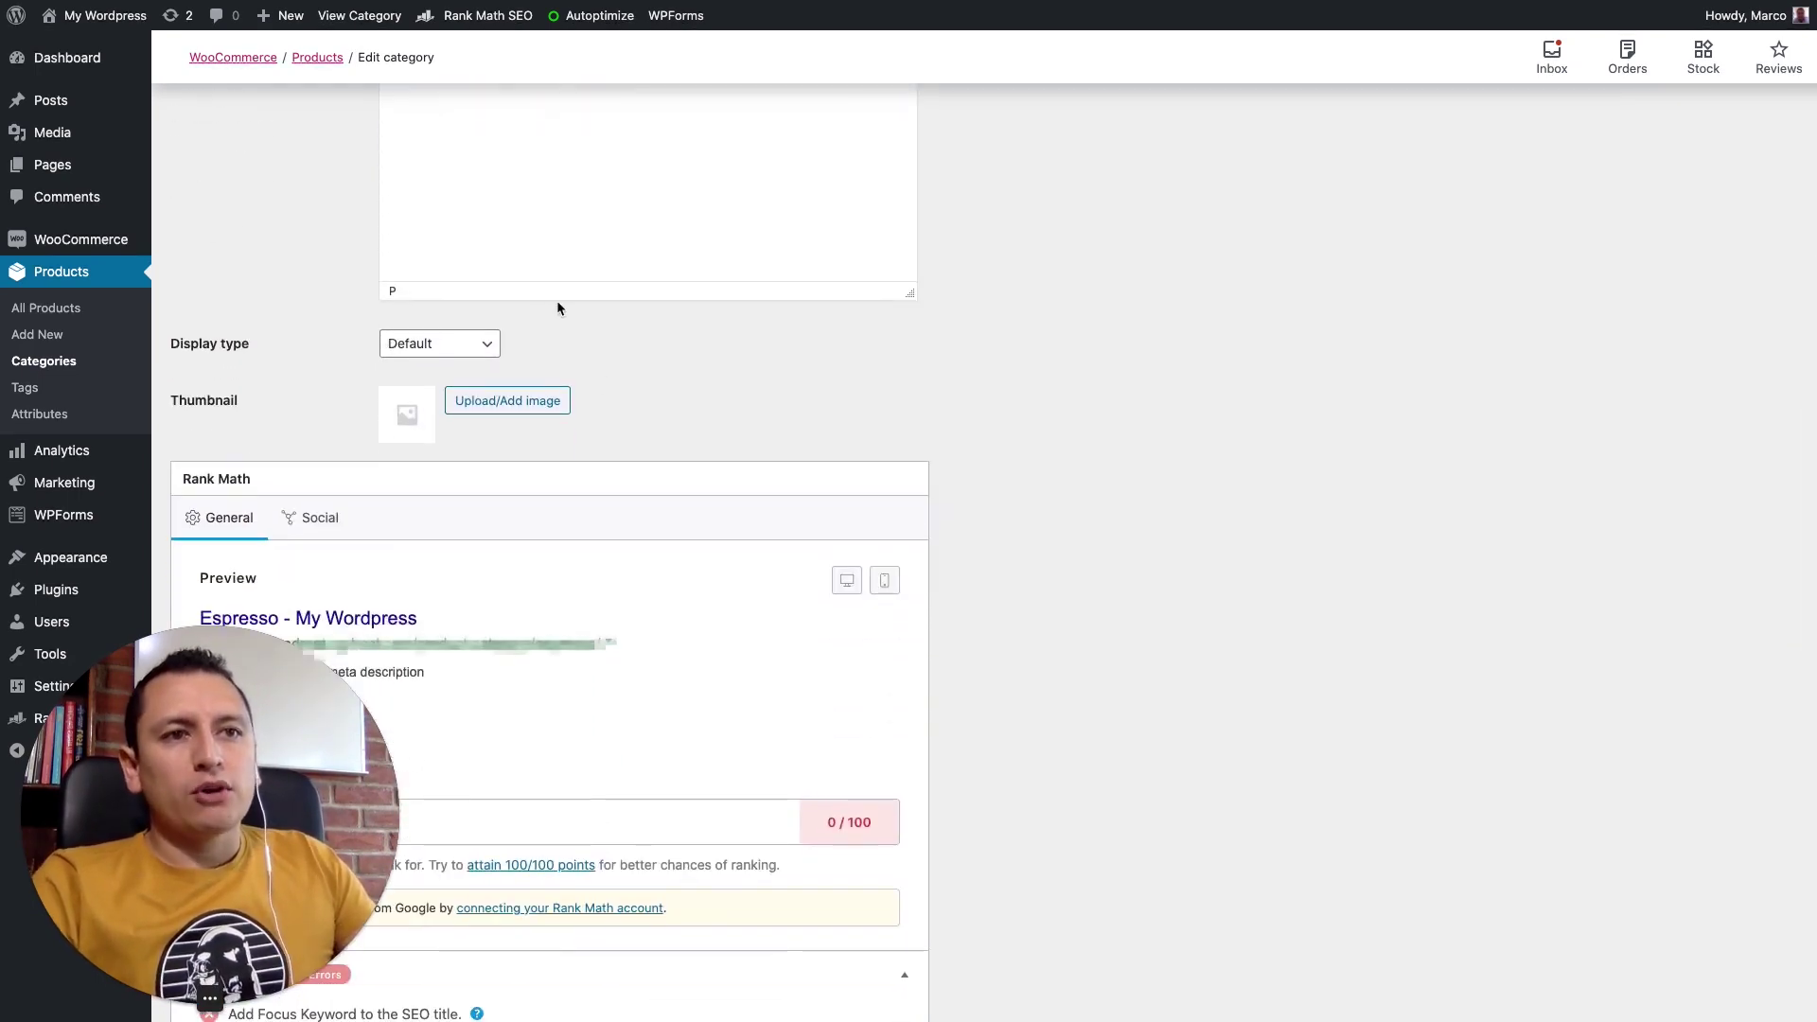
scroll(536, 348, "down", 3)
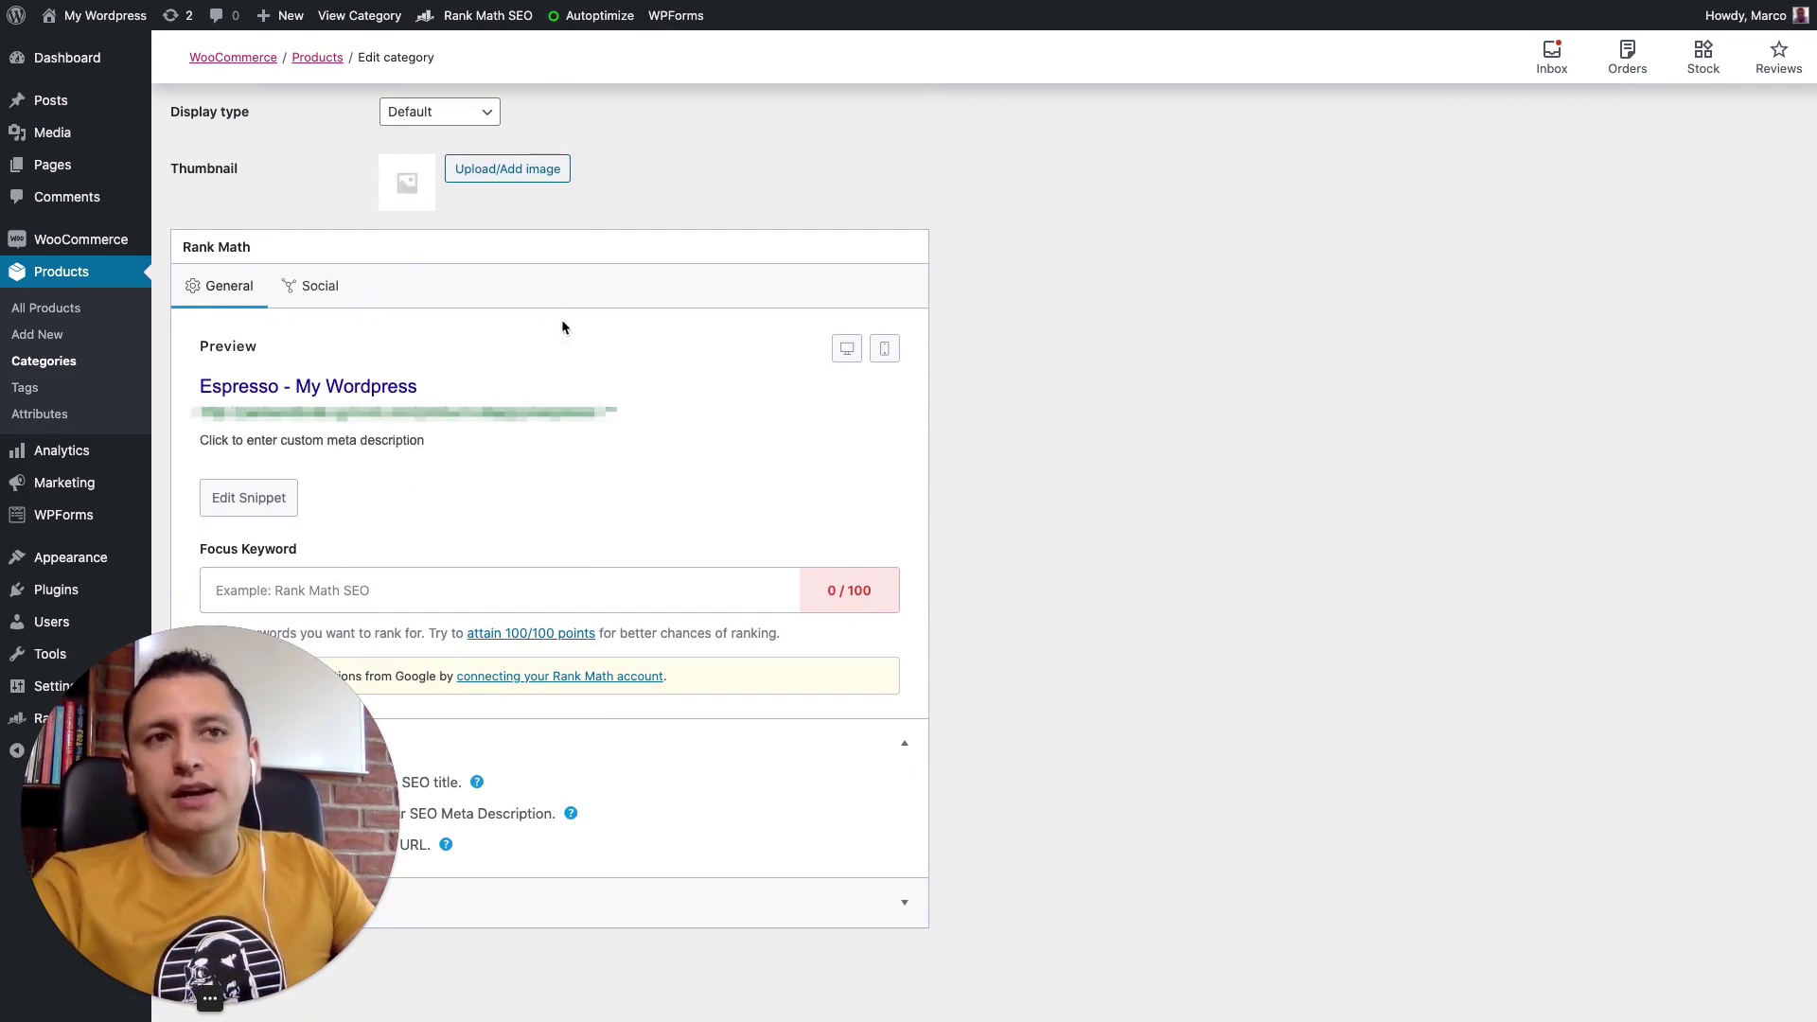
scroll(826, 377, "down", 1)
left_click_drag(248, 836, 1646, 930)
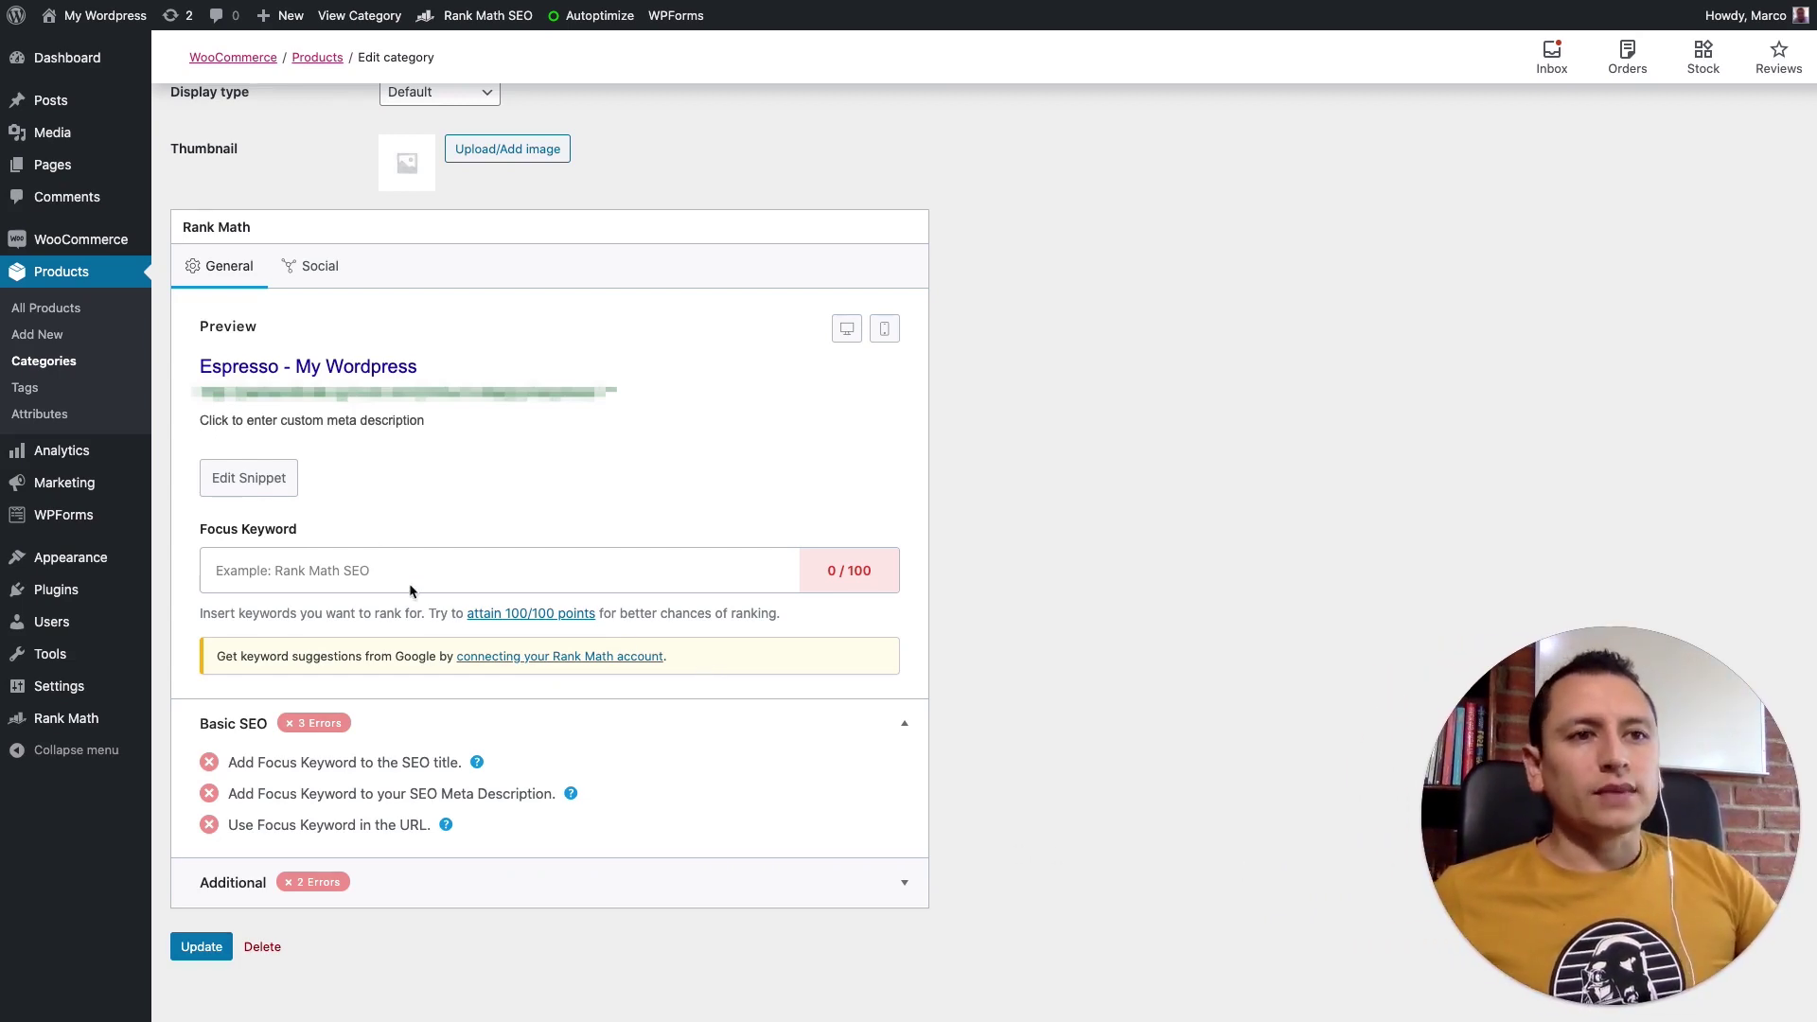
left_click(347, 574)
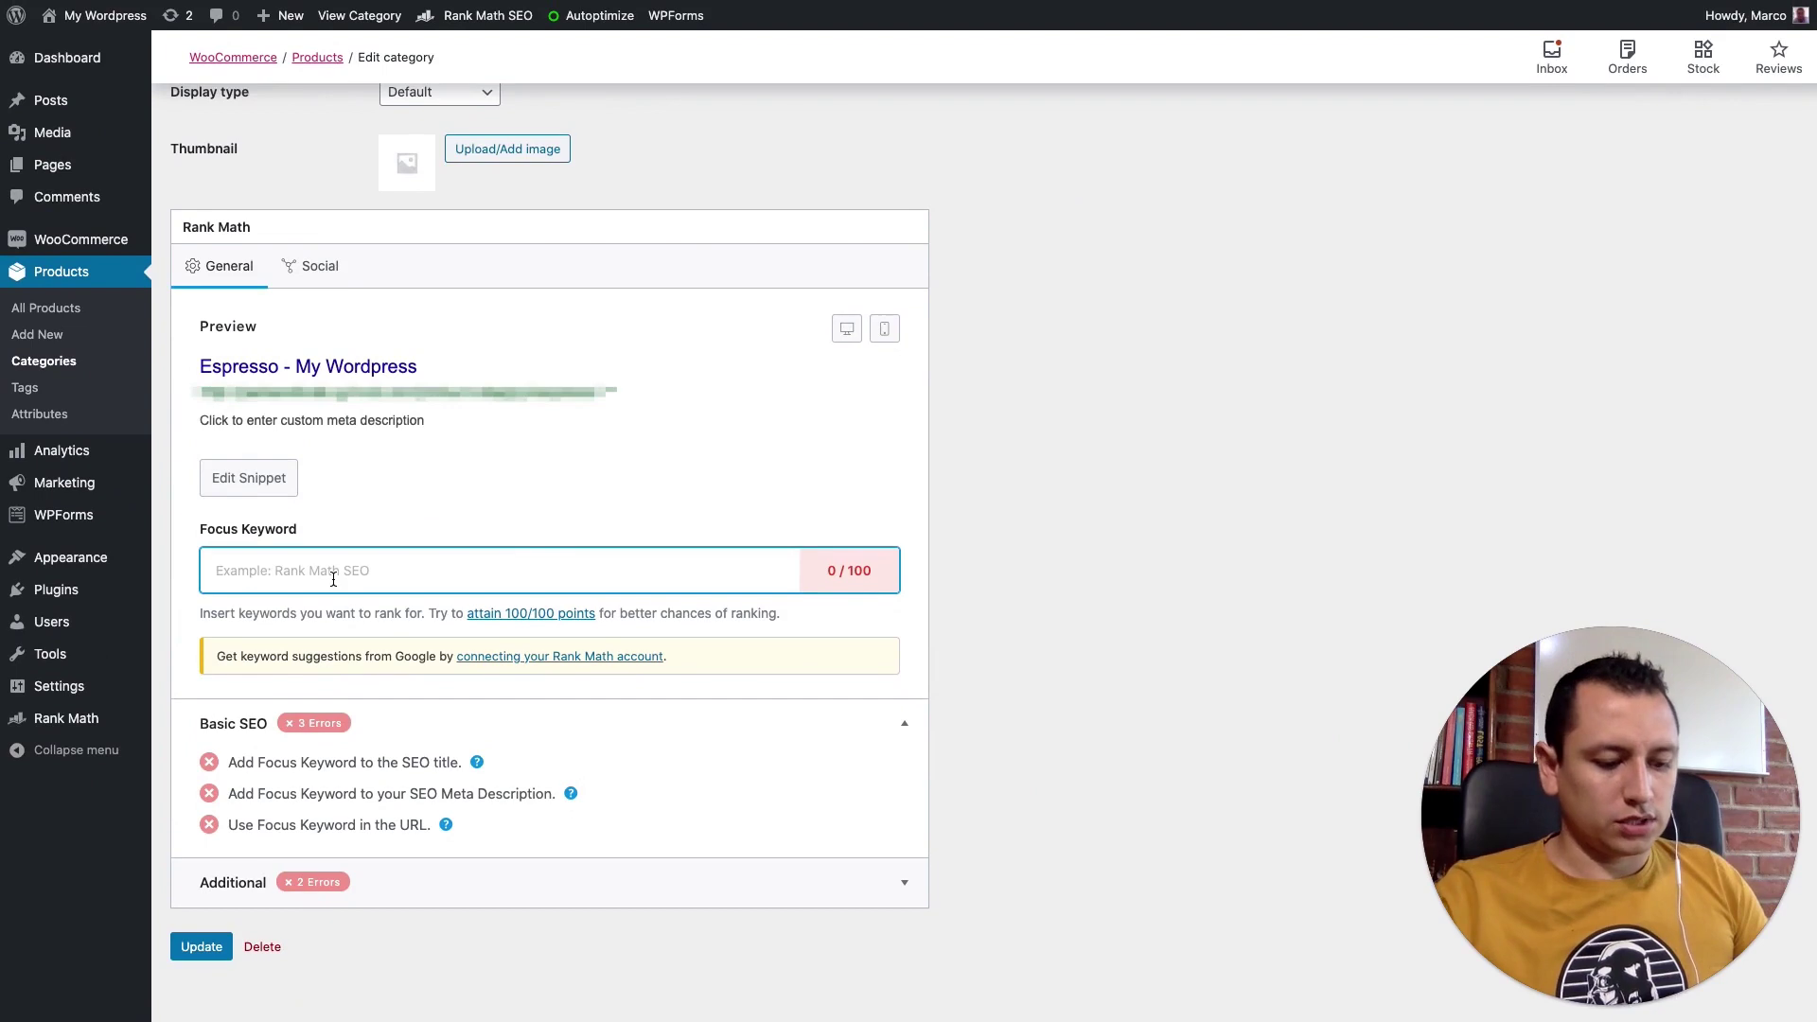
type("Es")
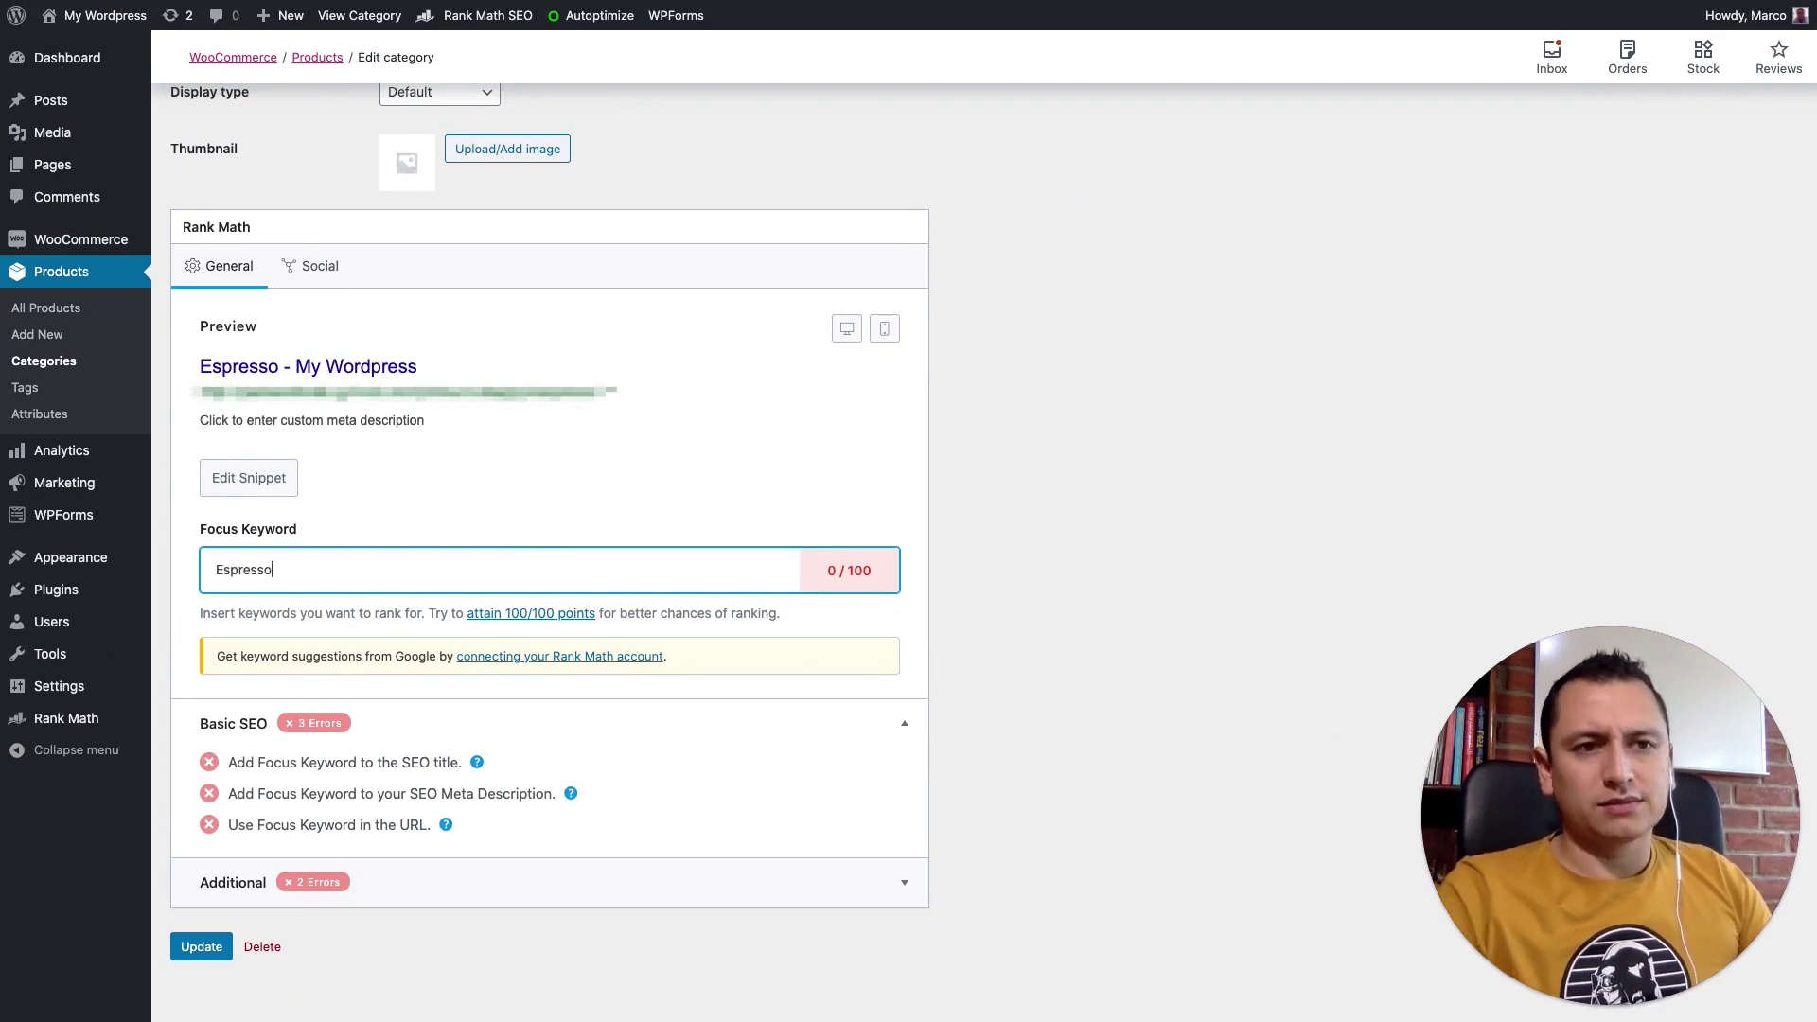
type("presso")
key("Return")
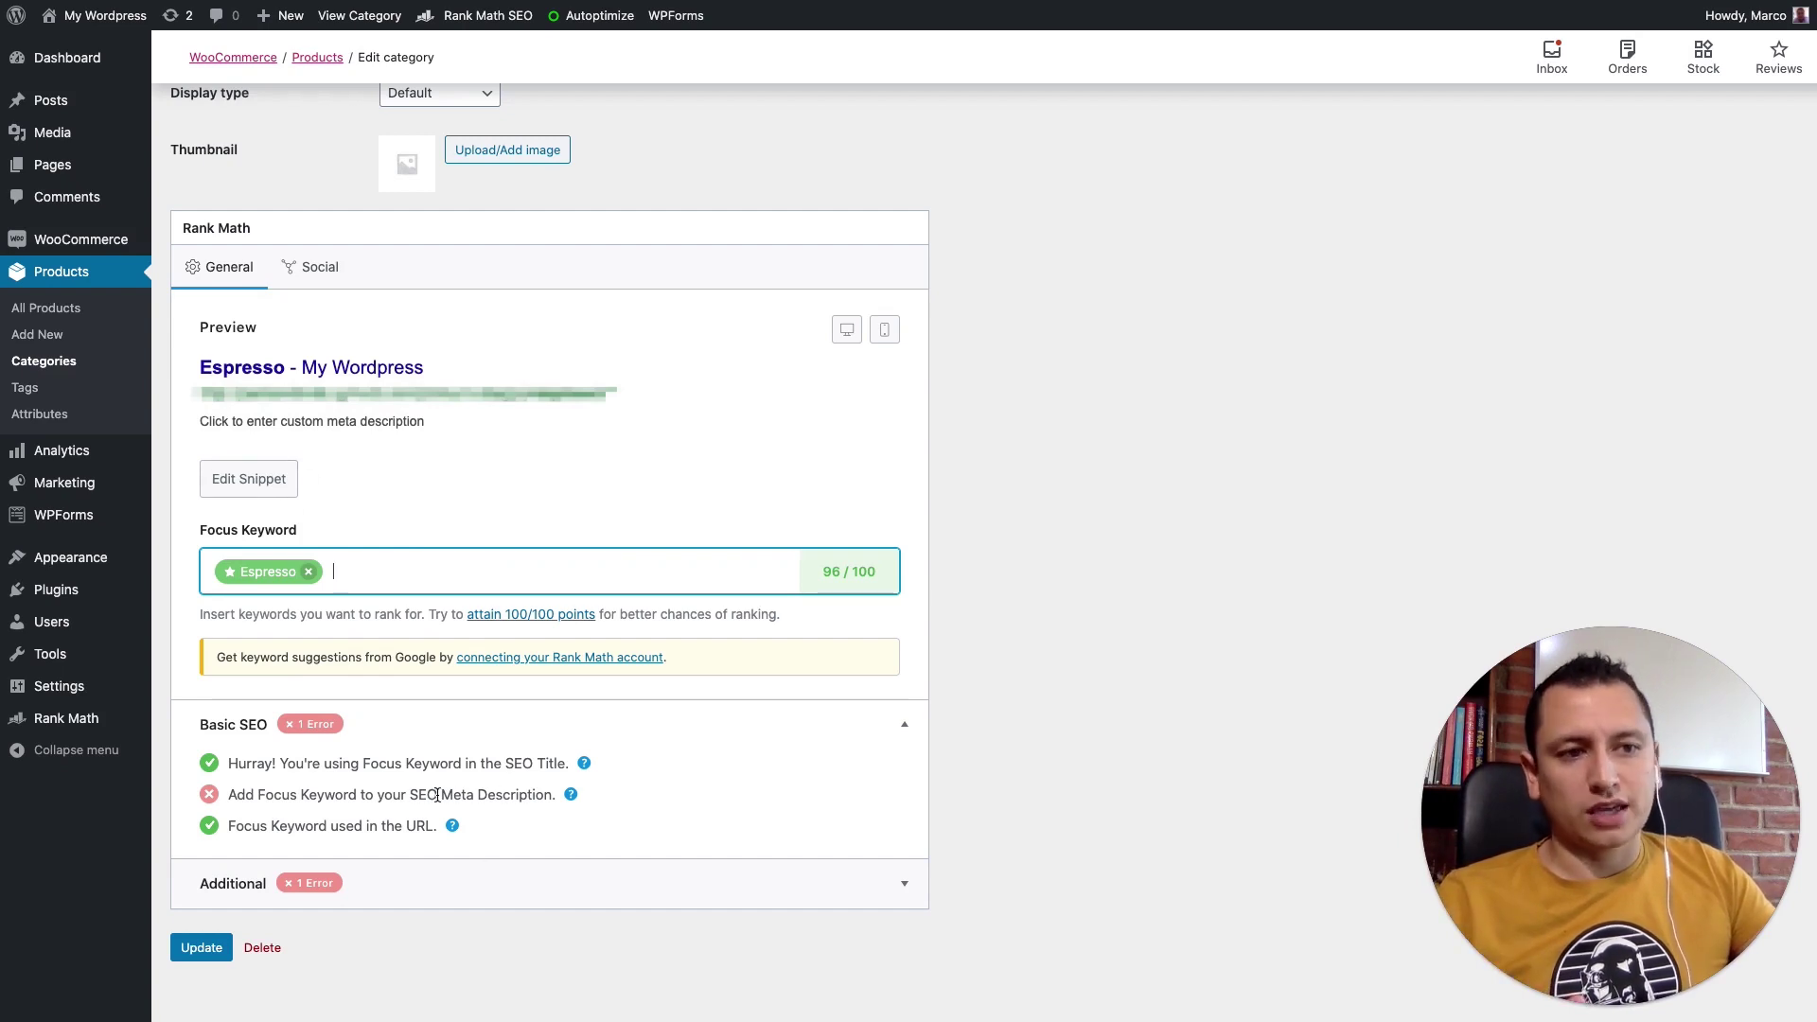
- Check the meta description recommendation and review the title and description variables in the Espresso category's snippet
left_click_drag(229, 797, 560, 797)
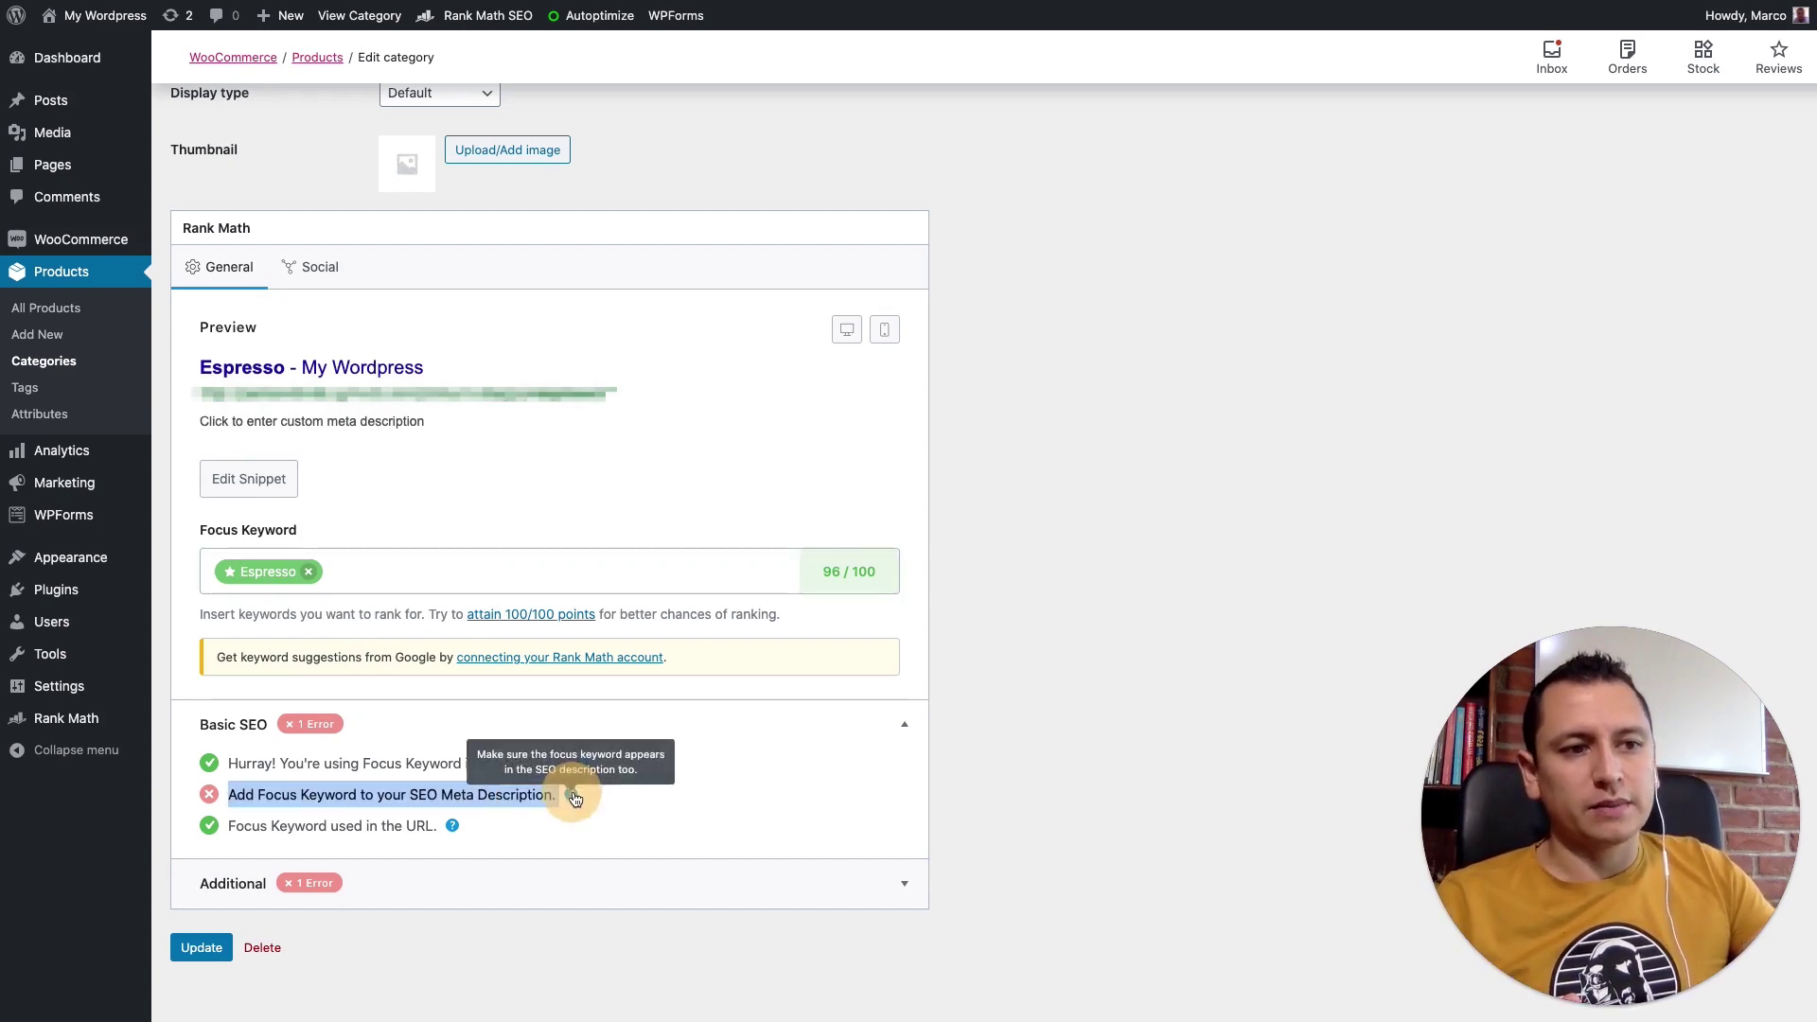
left_click(256, 475)
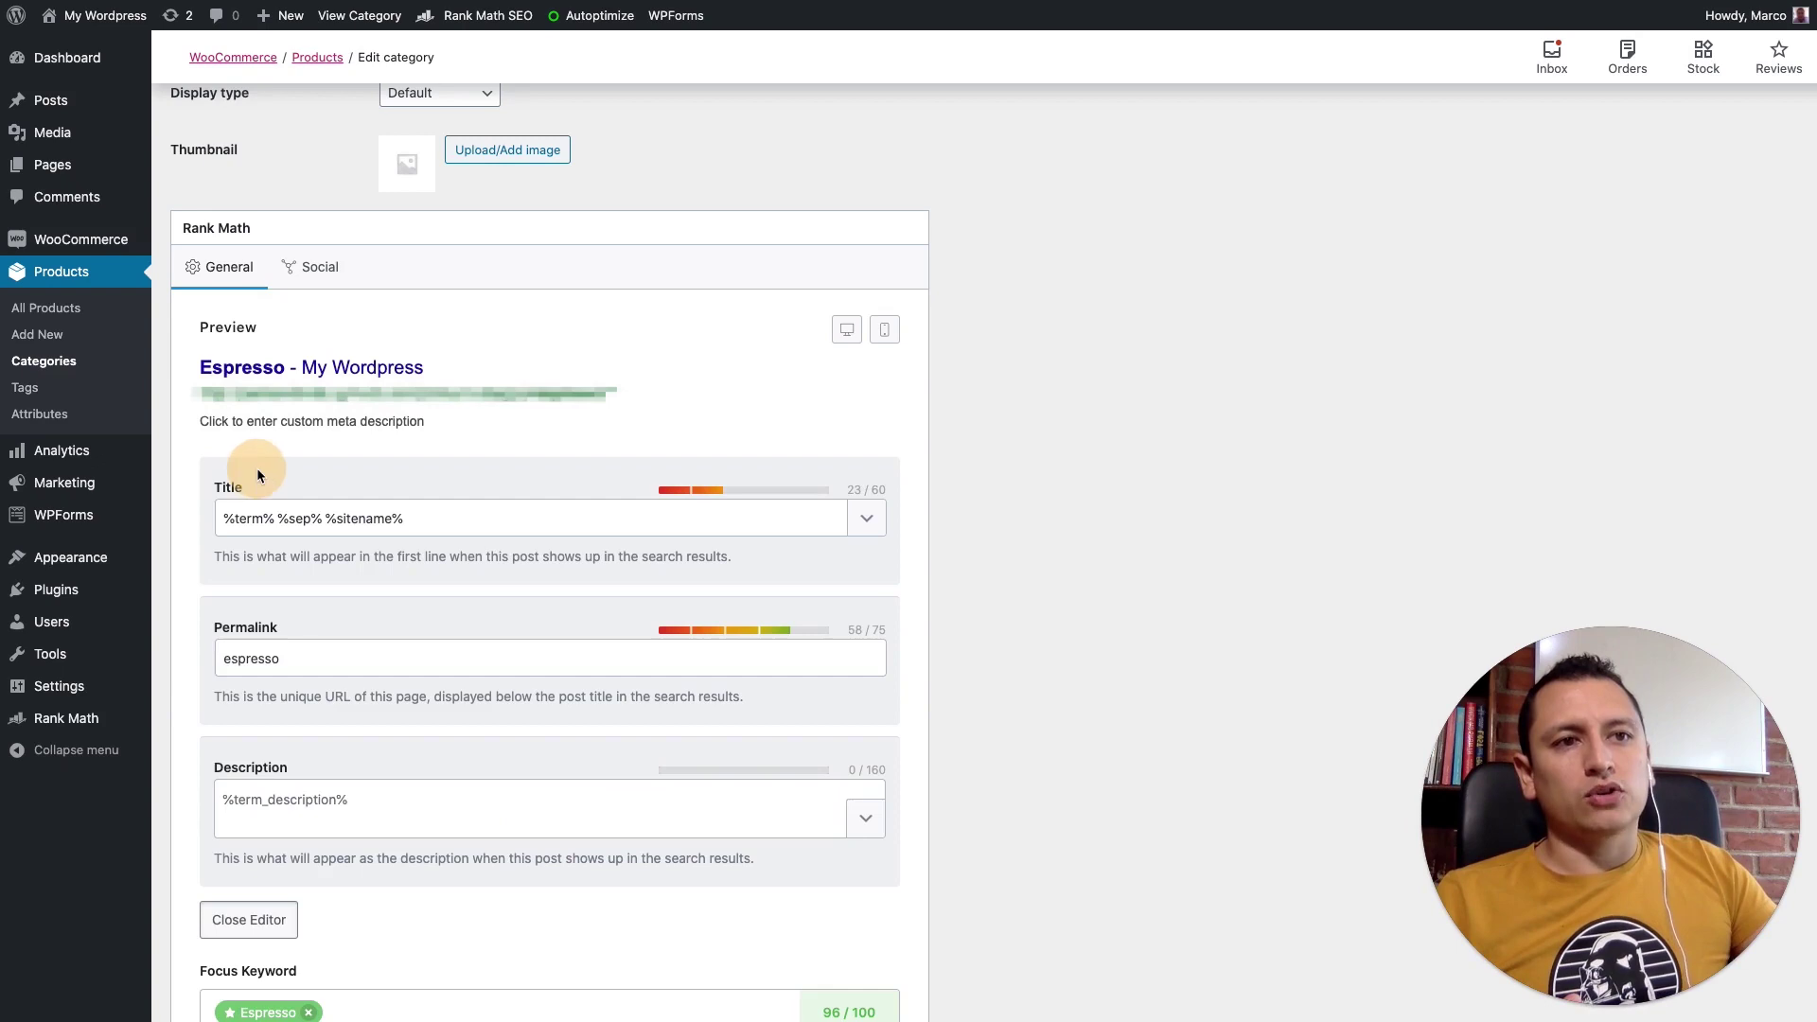
left_click_drag(465, 522, 169, 511)
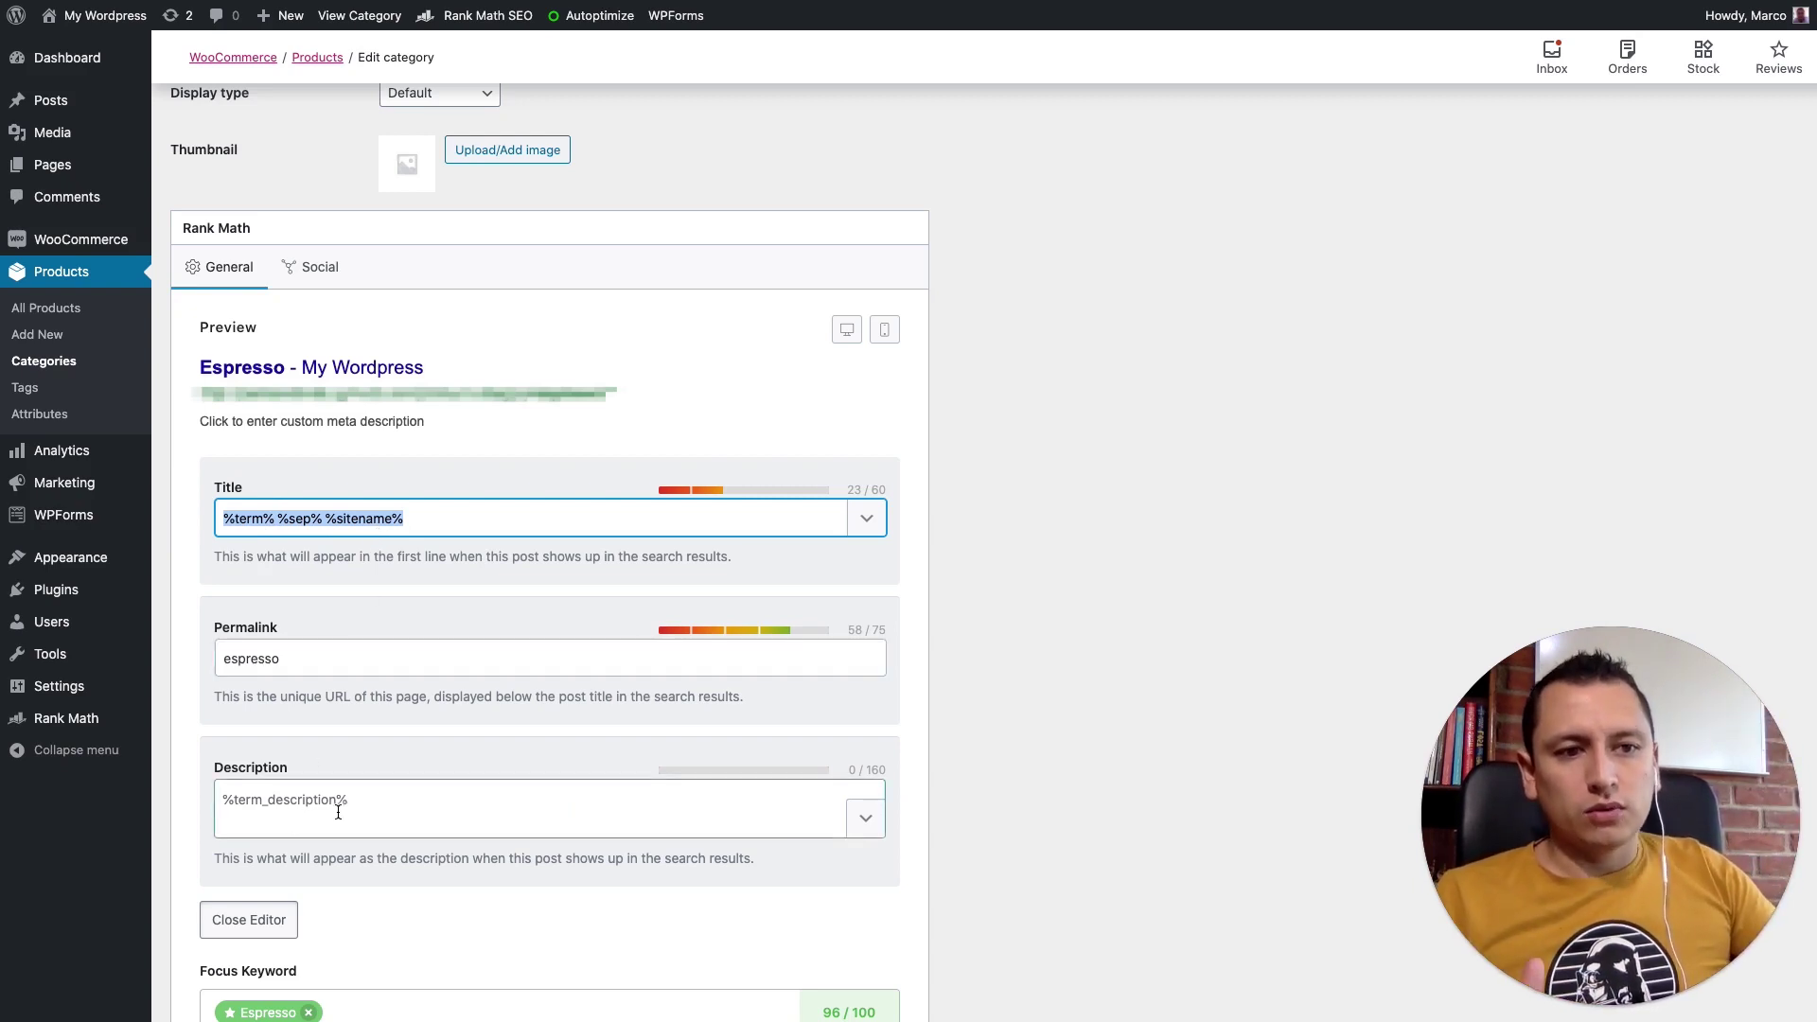
left_click(274, 826)
left_click(248, 920)
scroll(419, 753, "up", 15)
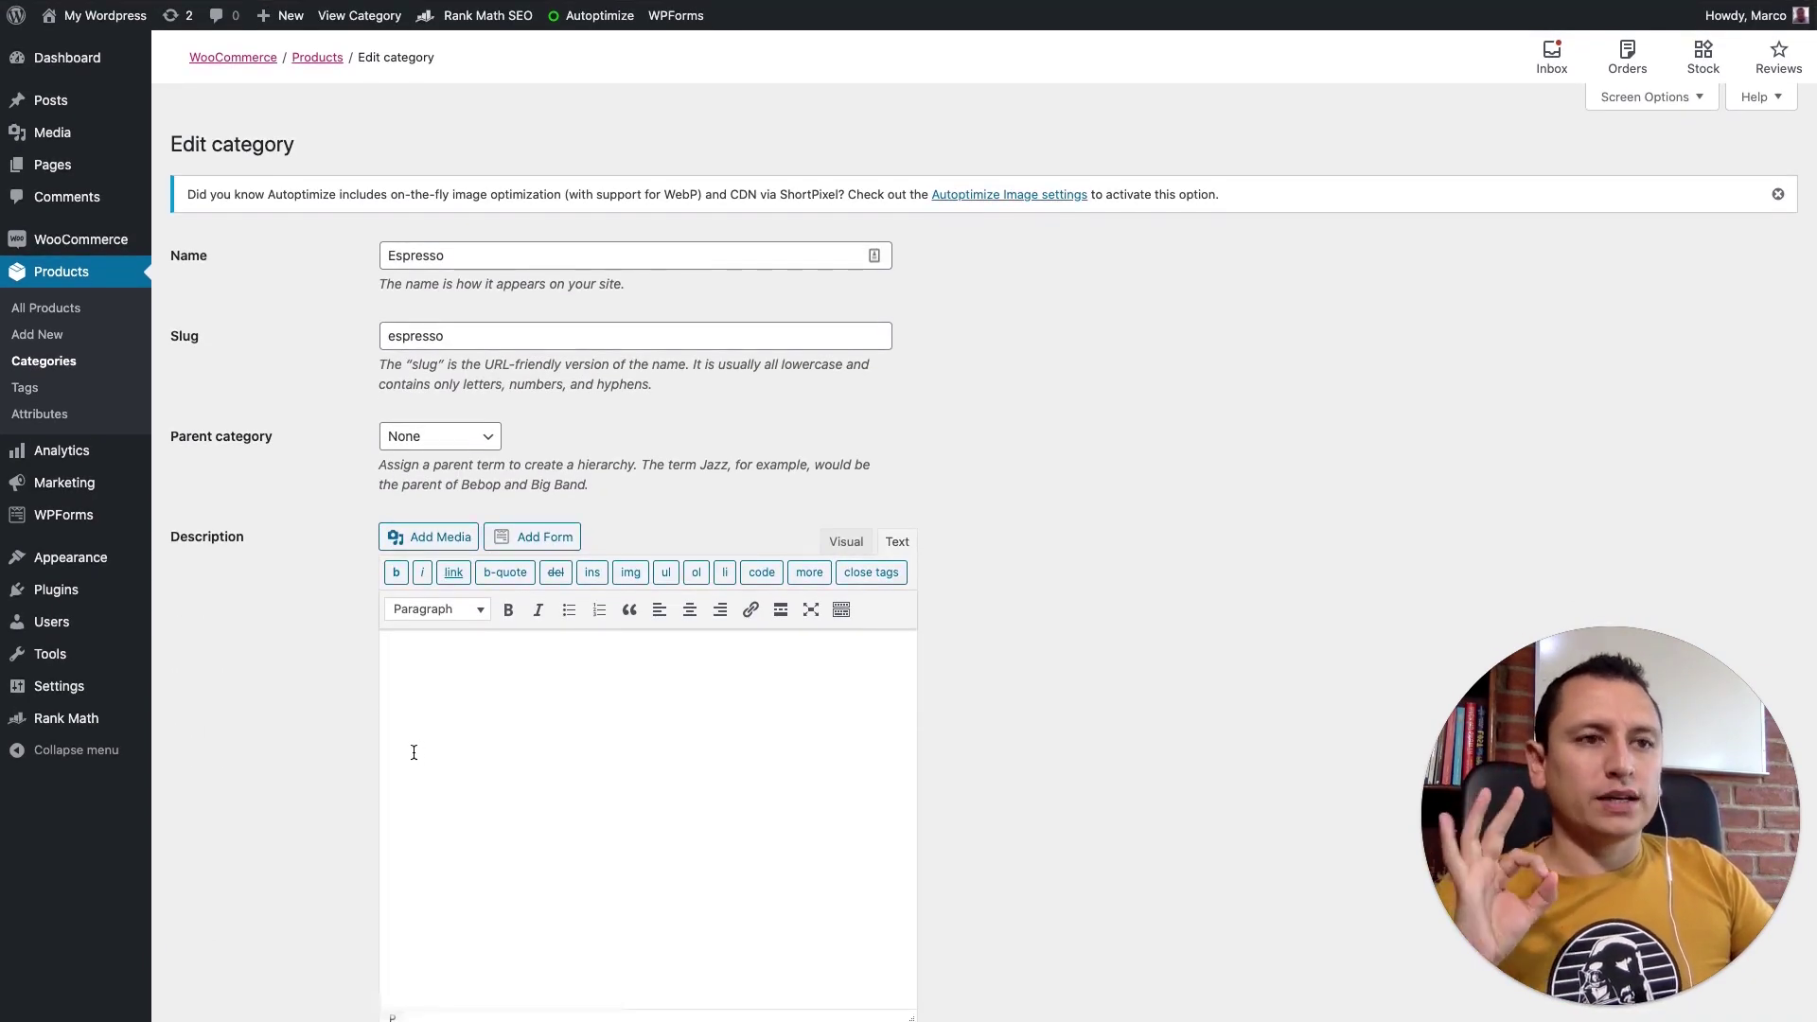
- Open the Pellentesque dictum product for editing and go to its Rank Math focus keyword
left_click(73, 312)
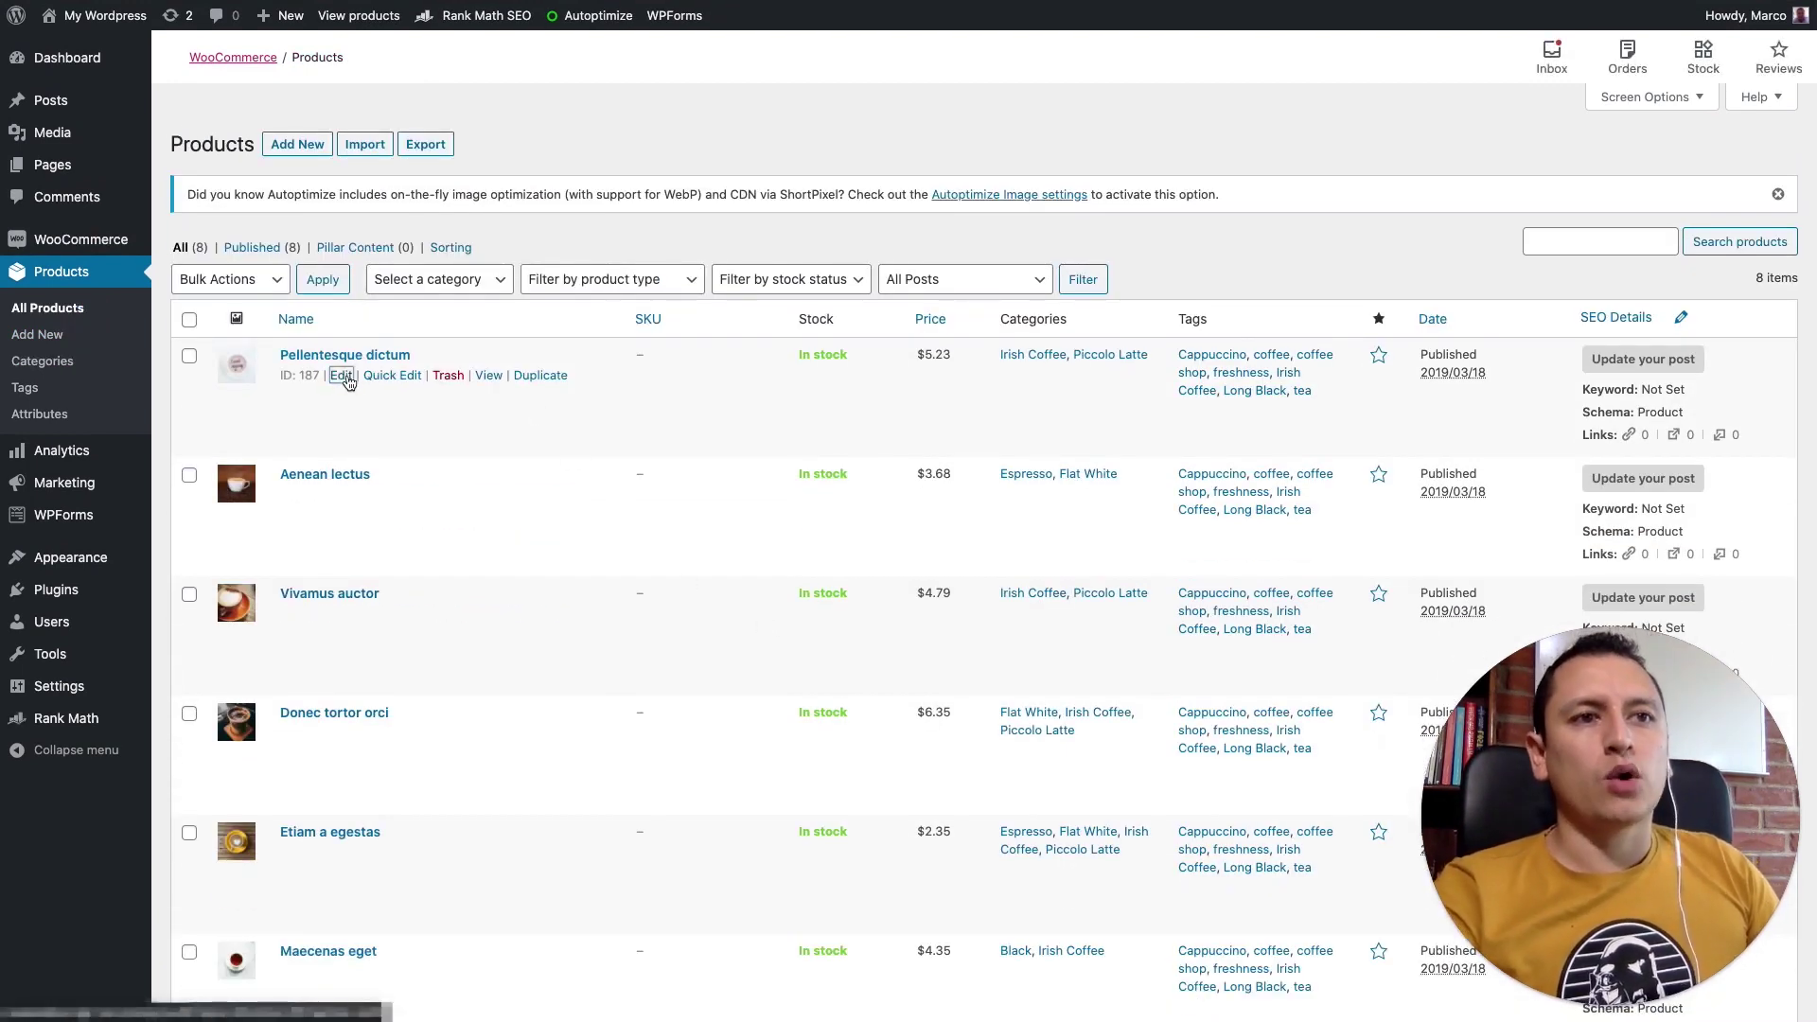
left_click(343, 376)
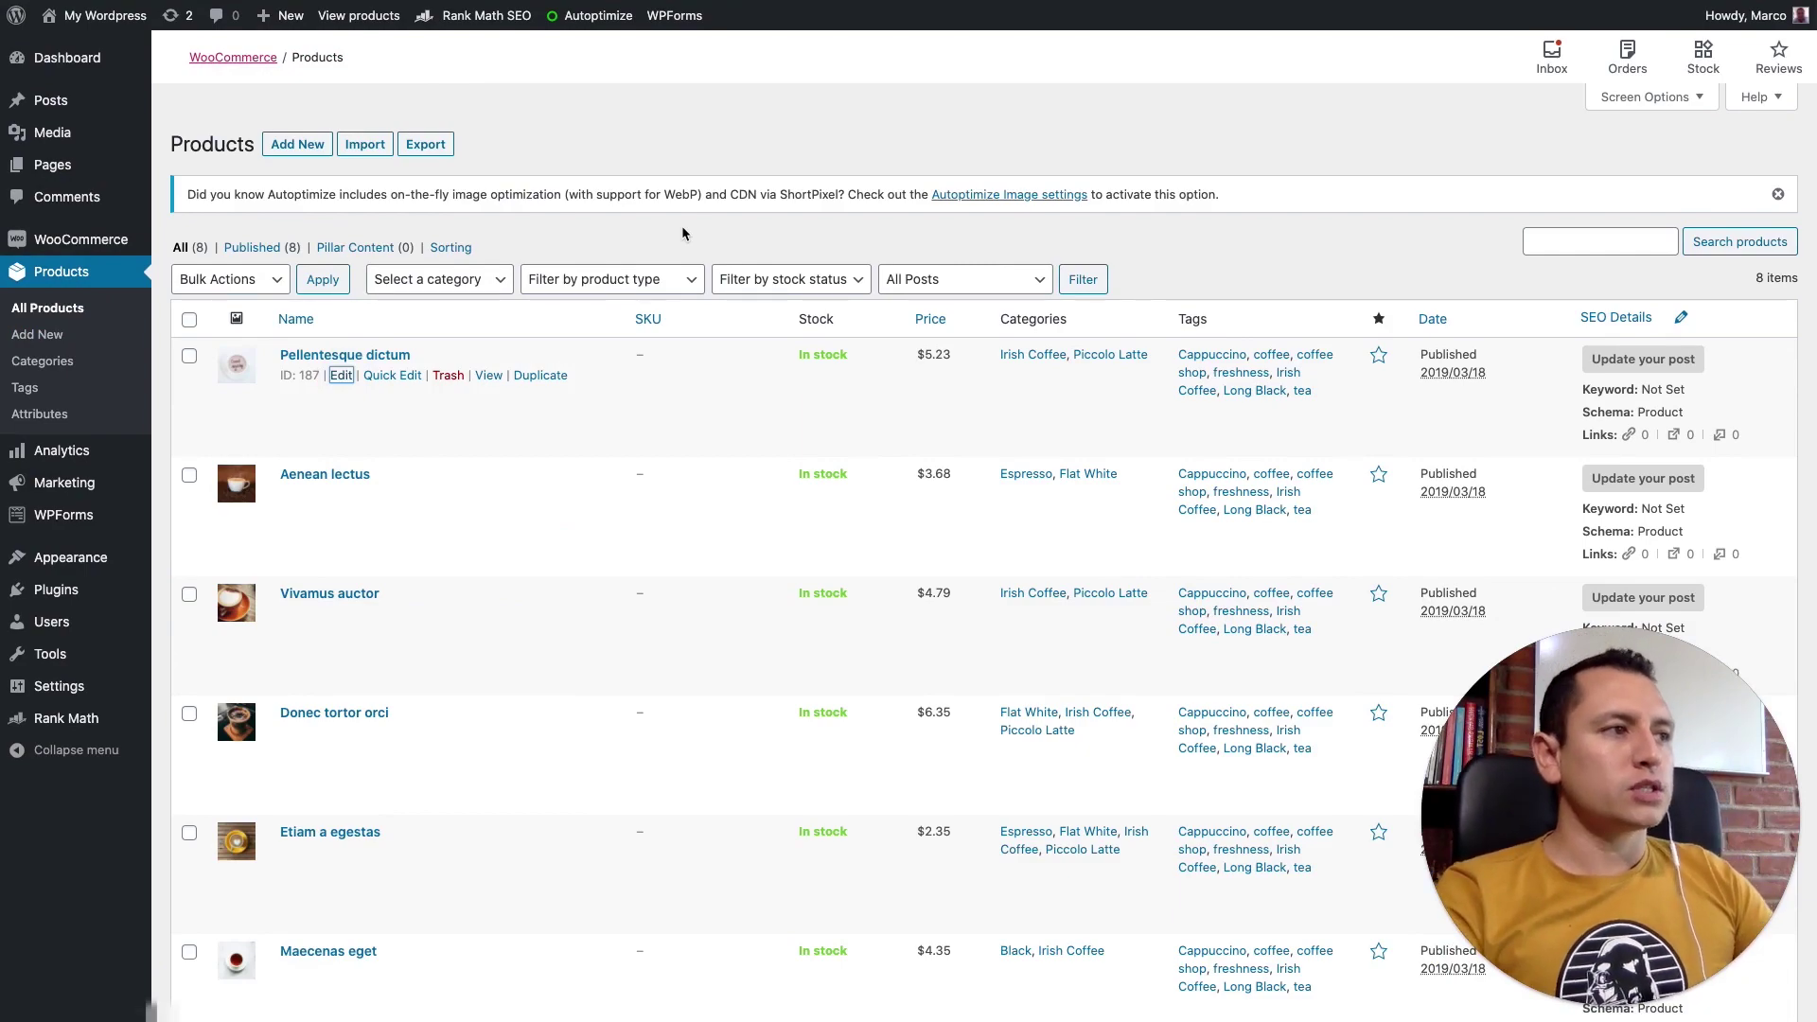
scroll(588, 471, "down", 3)
scroll(588, 470, "down", 15)
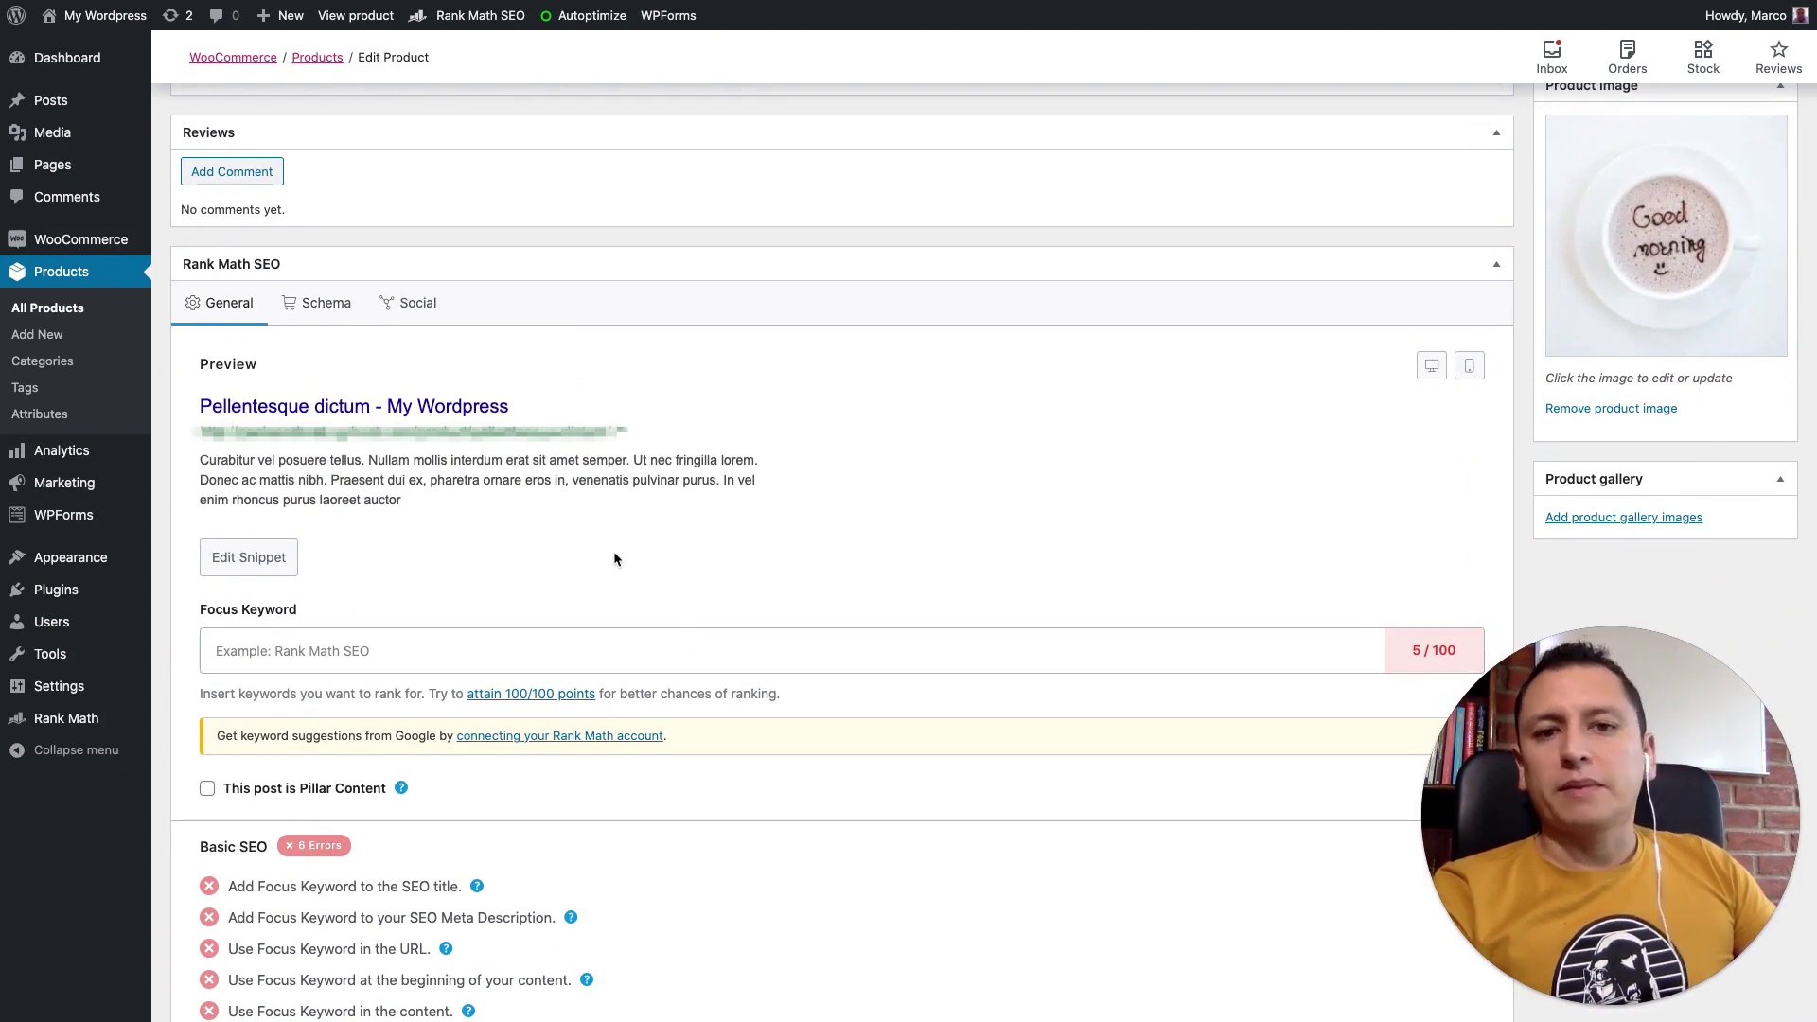
left_click(372, 650)
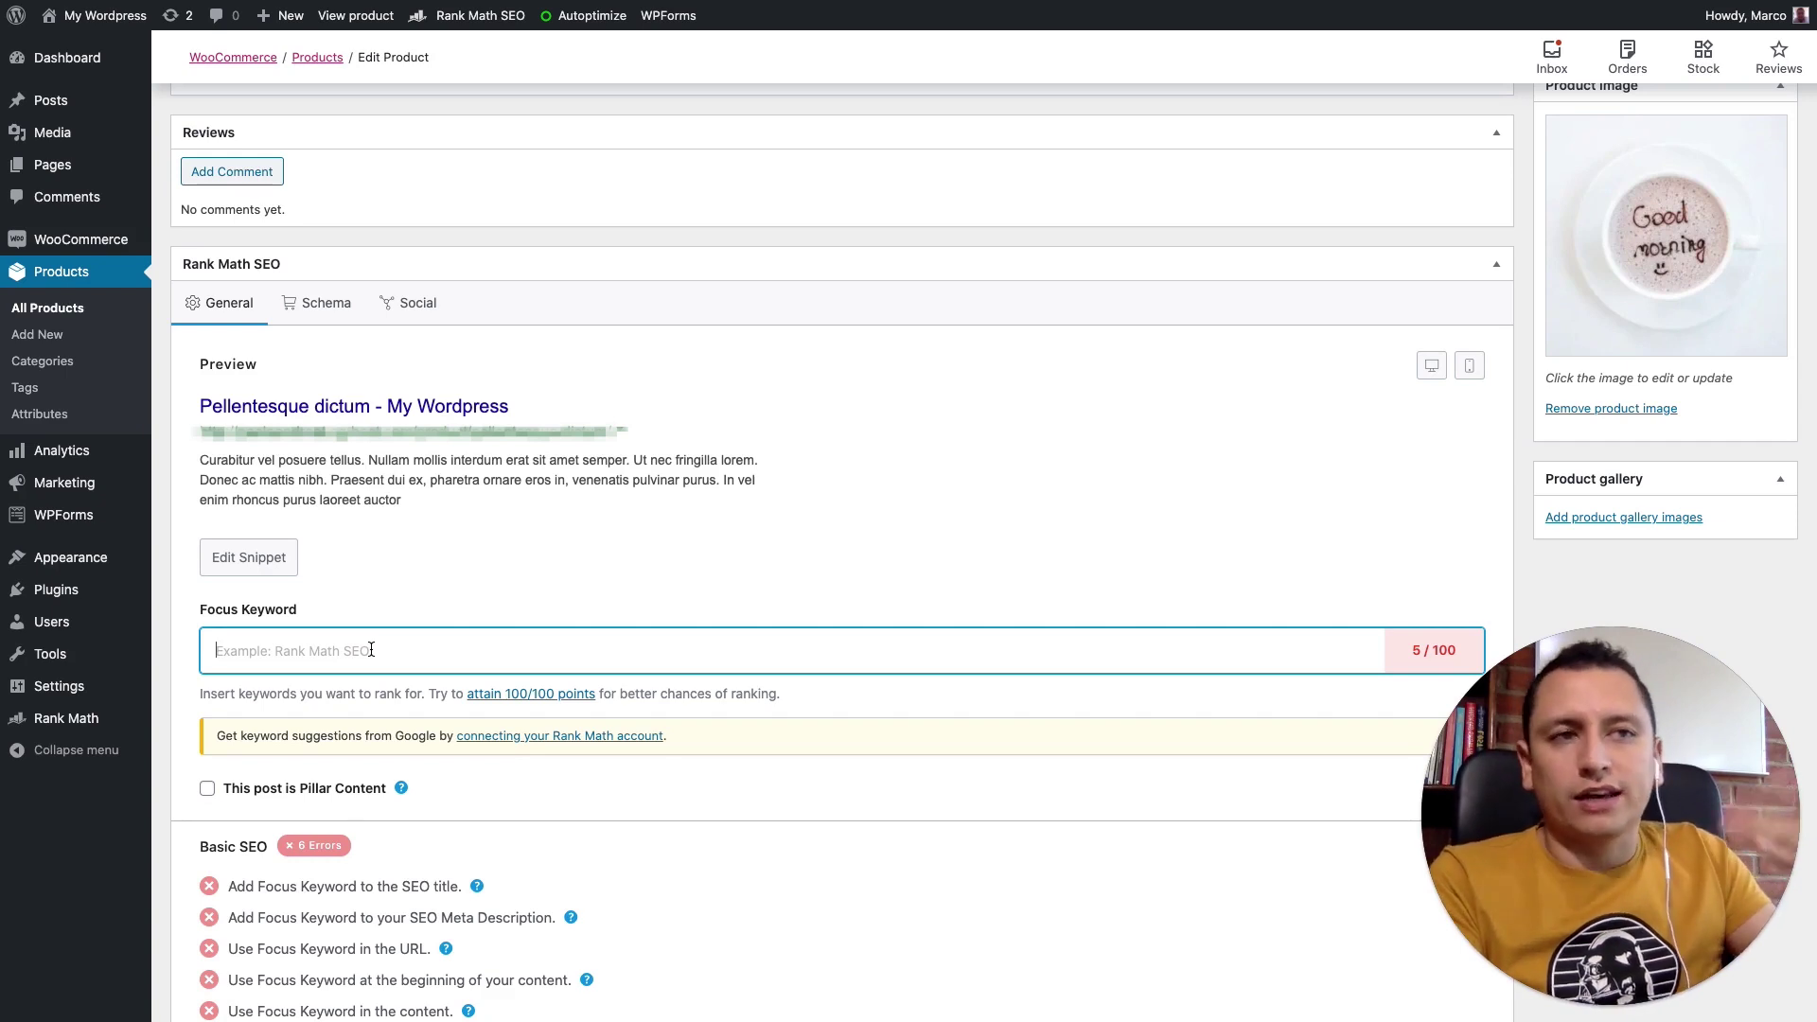
- Review the title, permalink and description in the product's Rank Math snippet editor
left_click(758, 407)
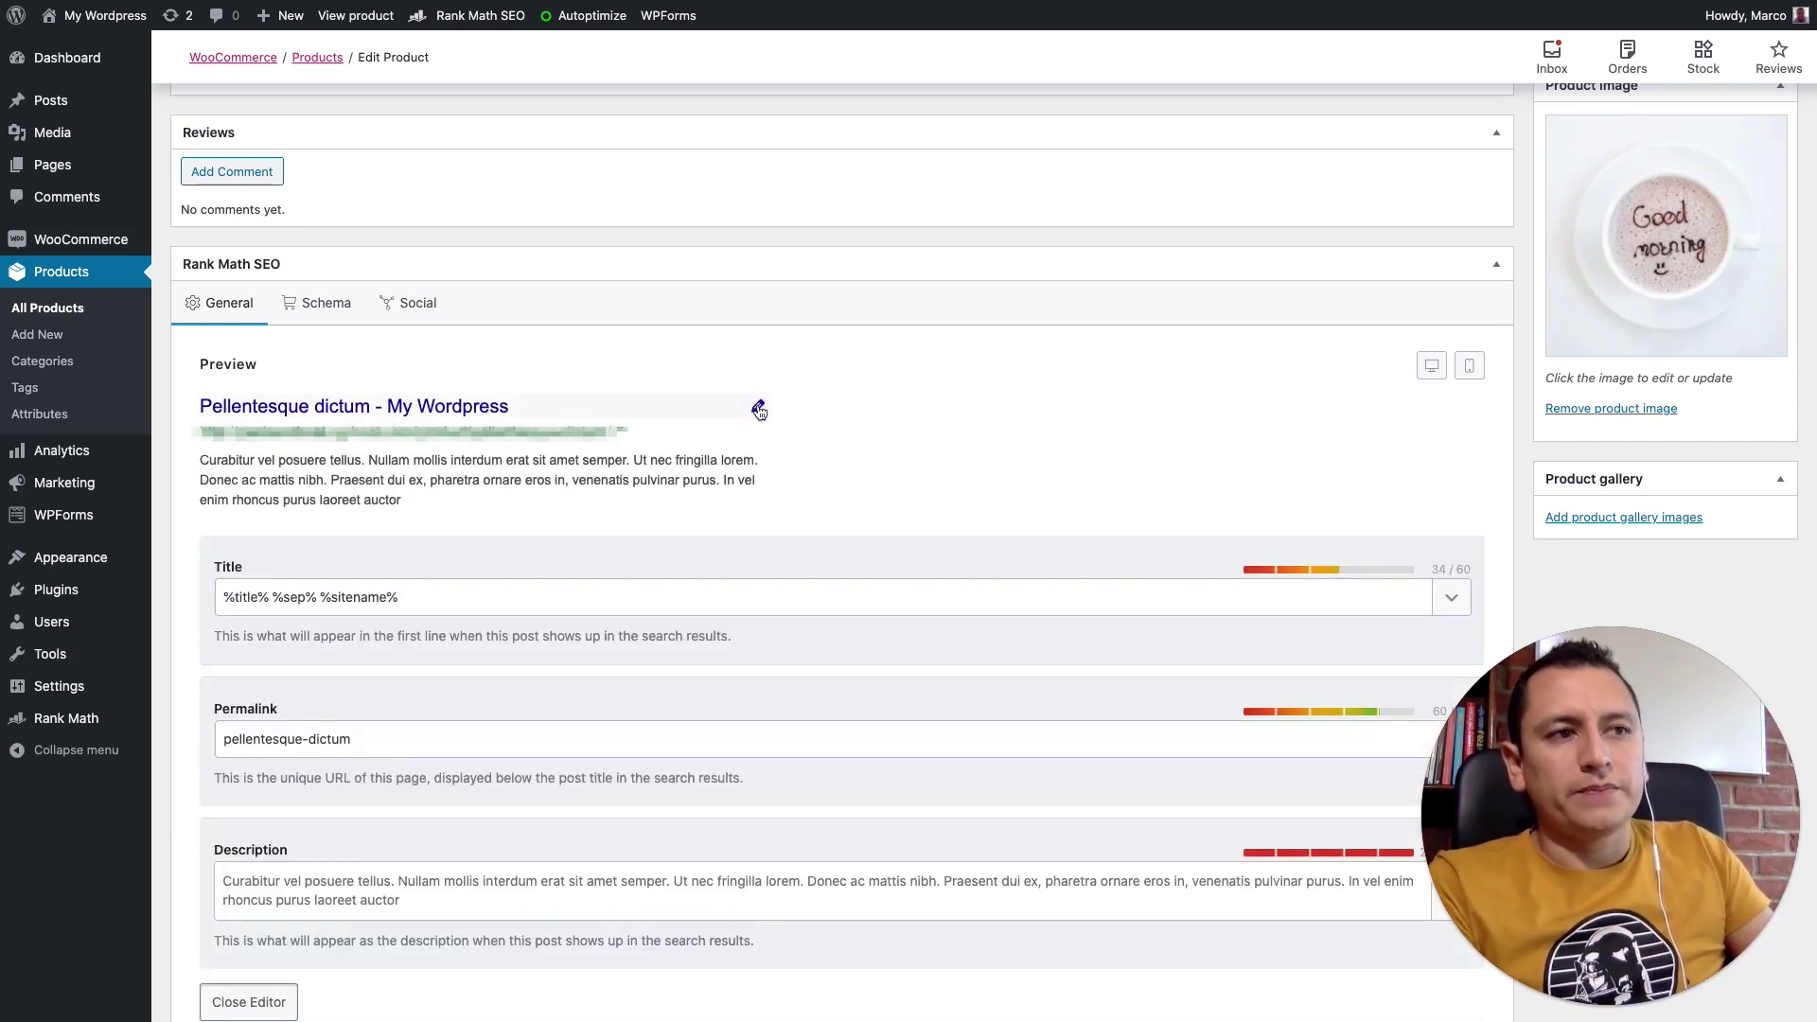
scroll(758, 409, "down", 3)
left_click(255, 786)
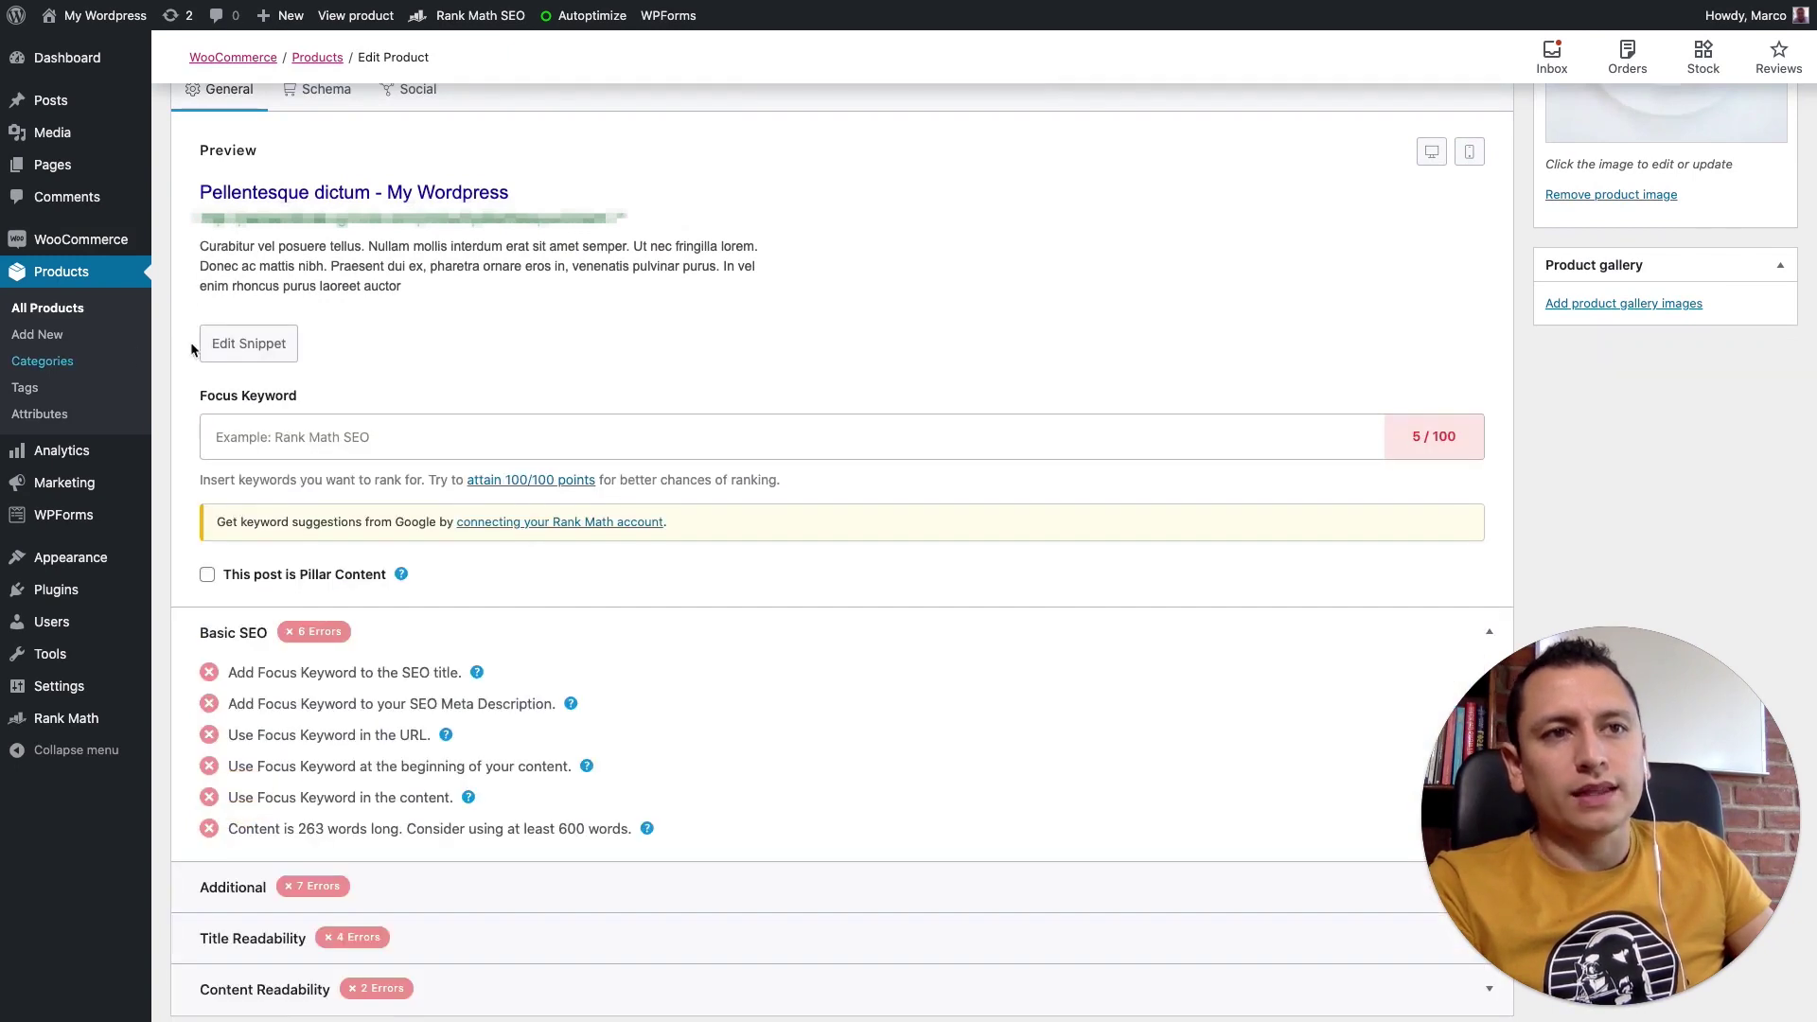
left_click(220, 345)
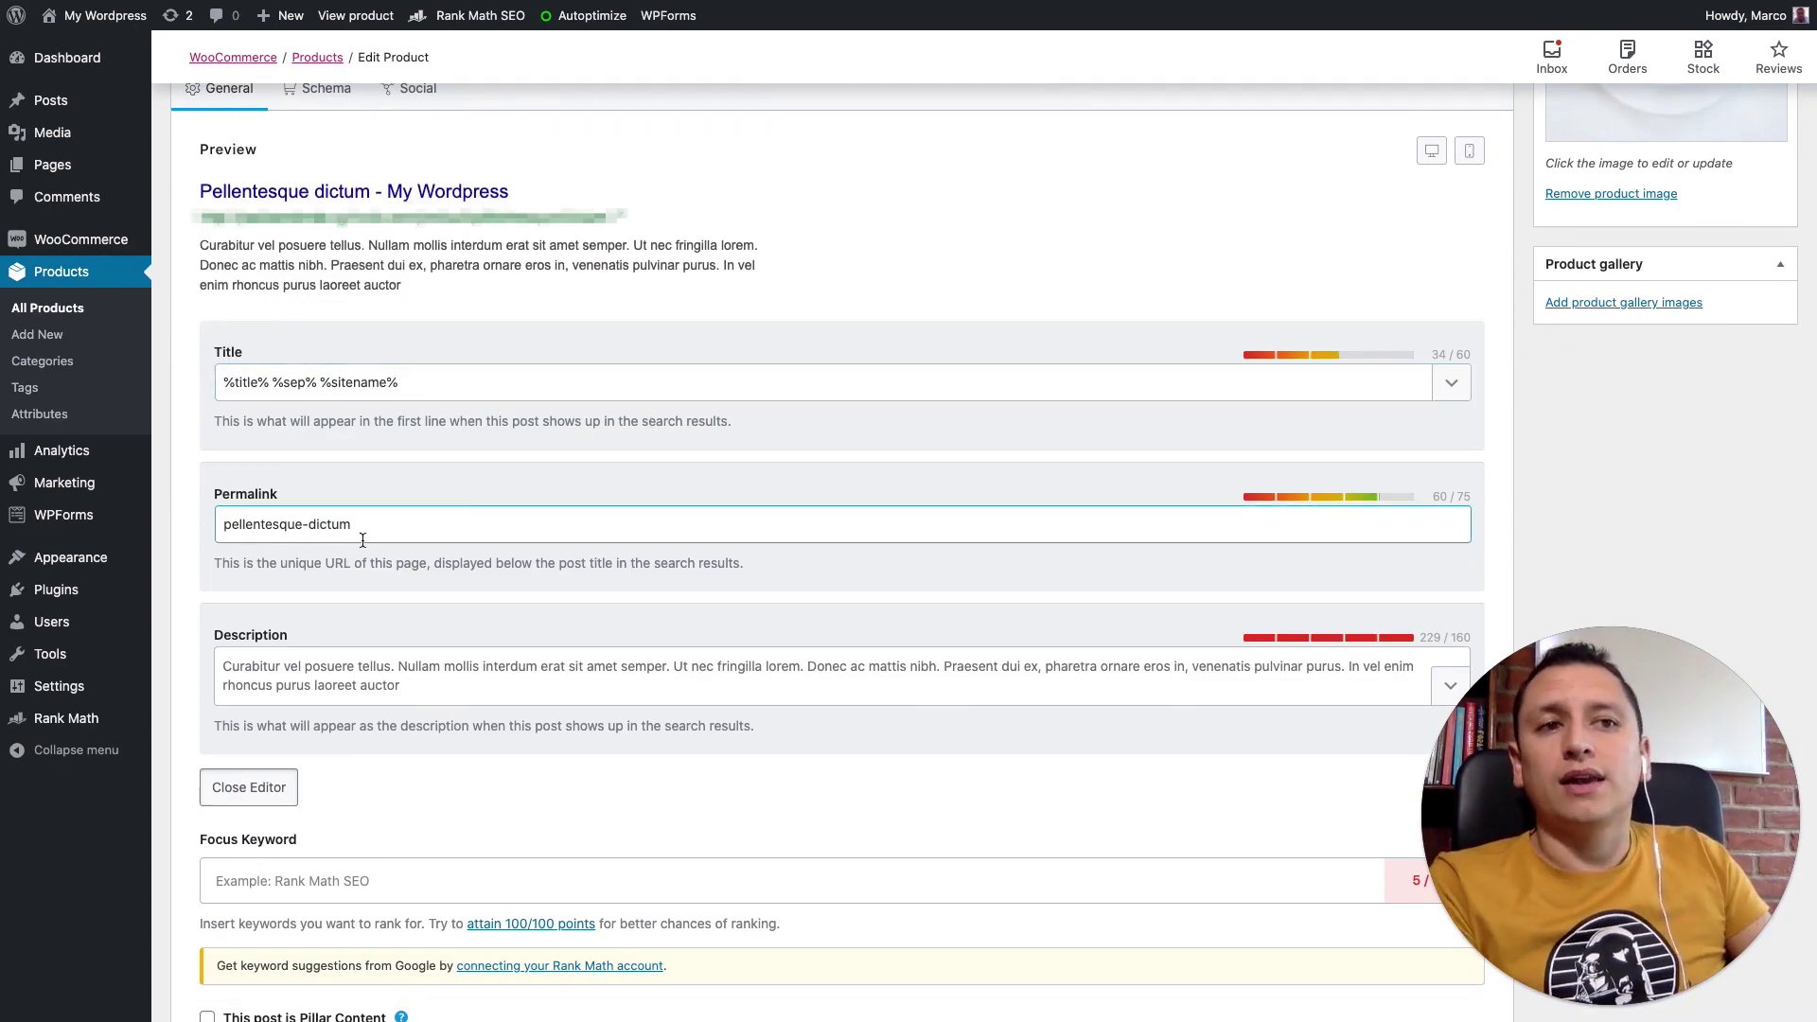
- Open the product's permalink below its name for editing, cancel it, and compare it with the snippet's permalink
scroll(595, 469, "up", 20)
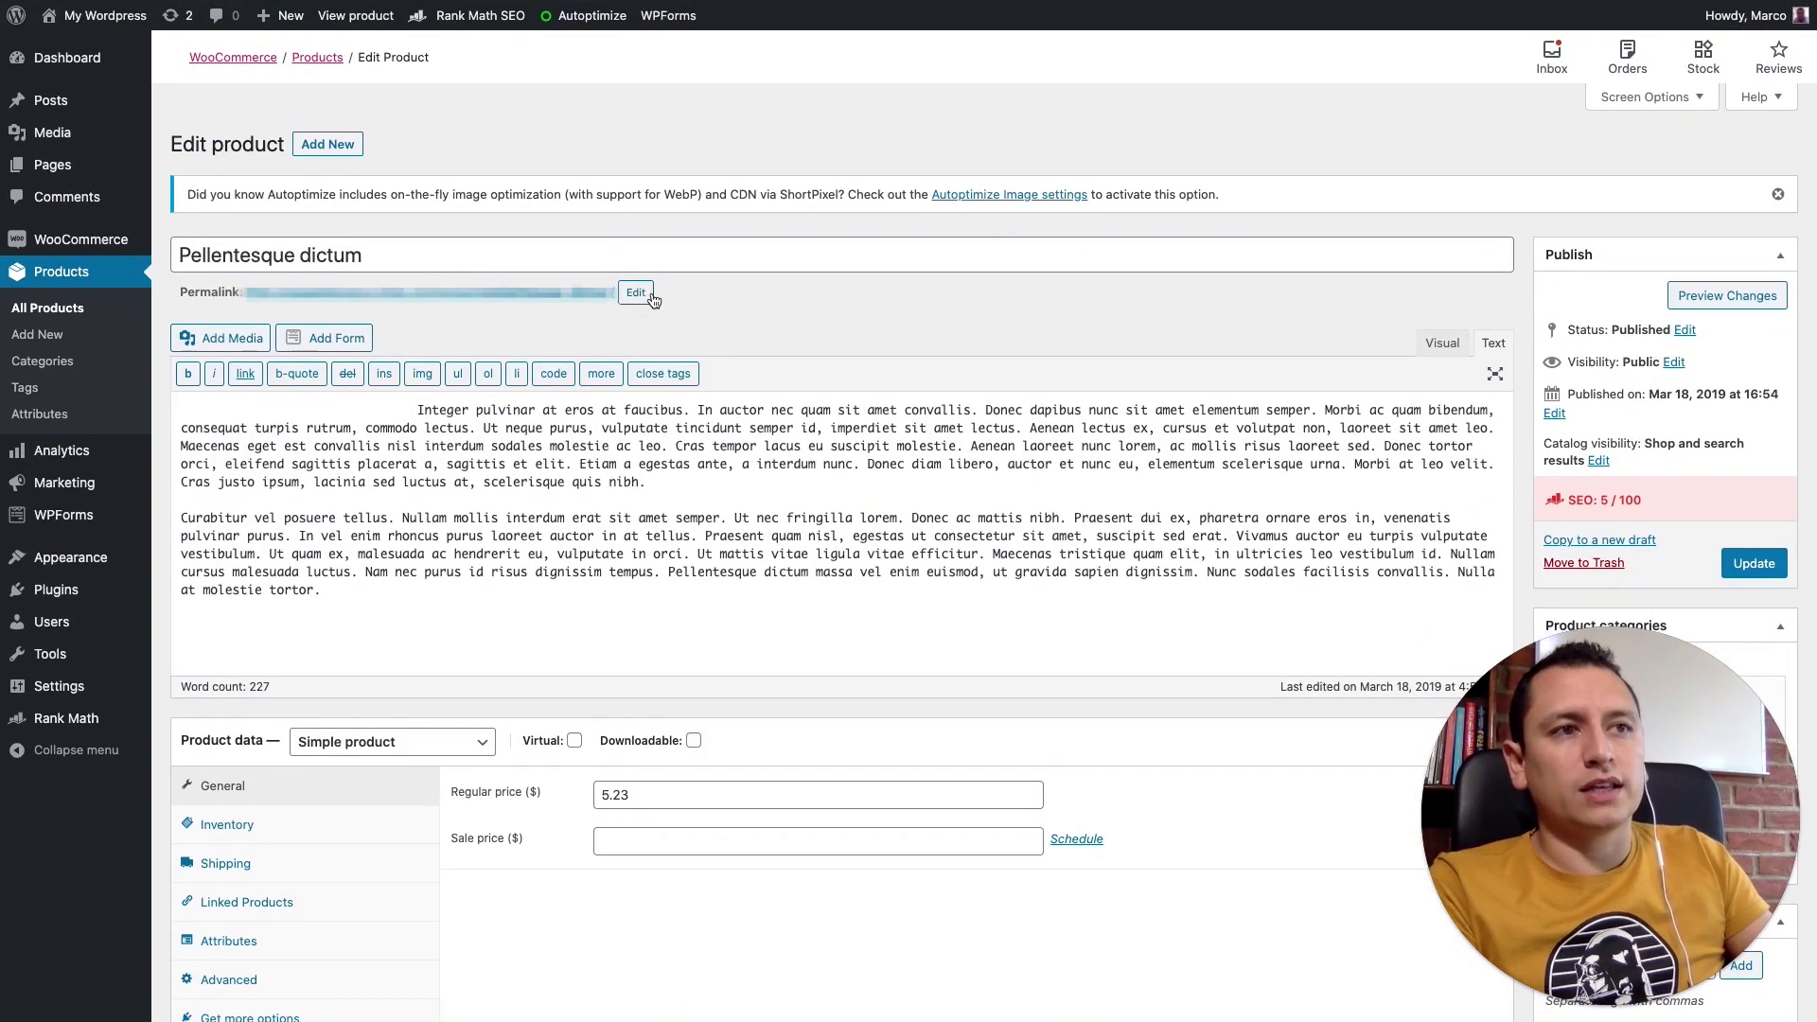
left_click(636, 293)
left_click(742, 296)
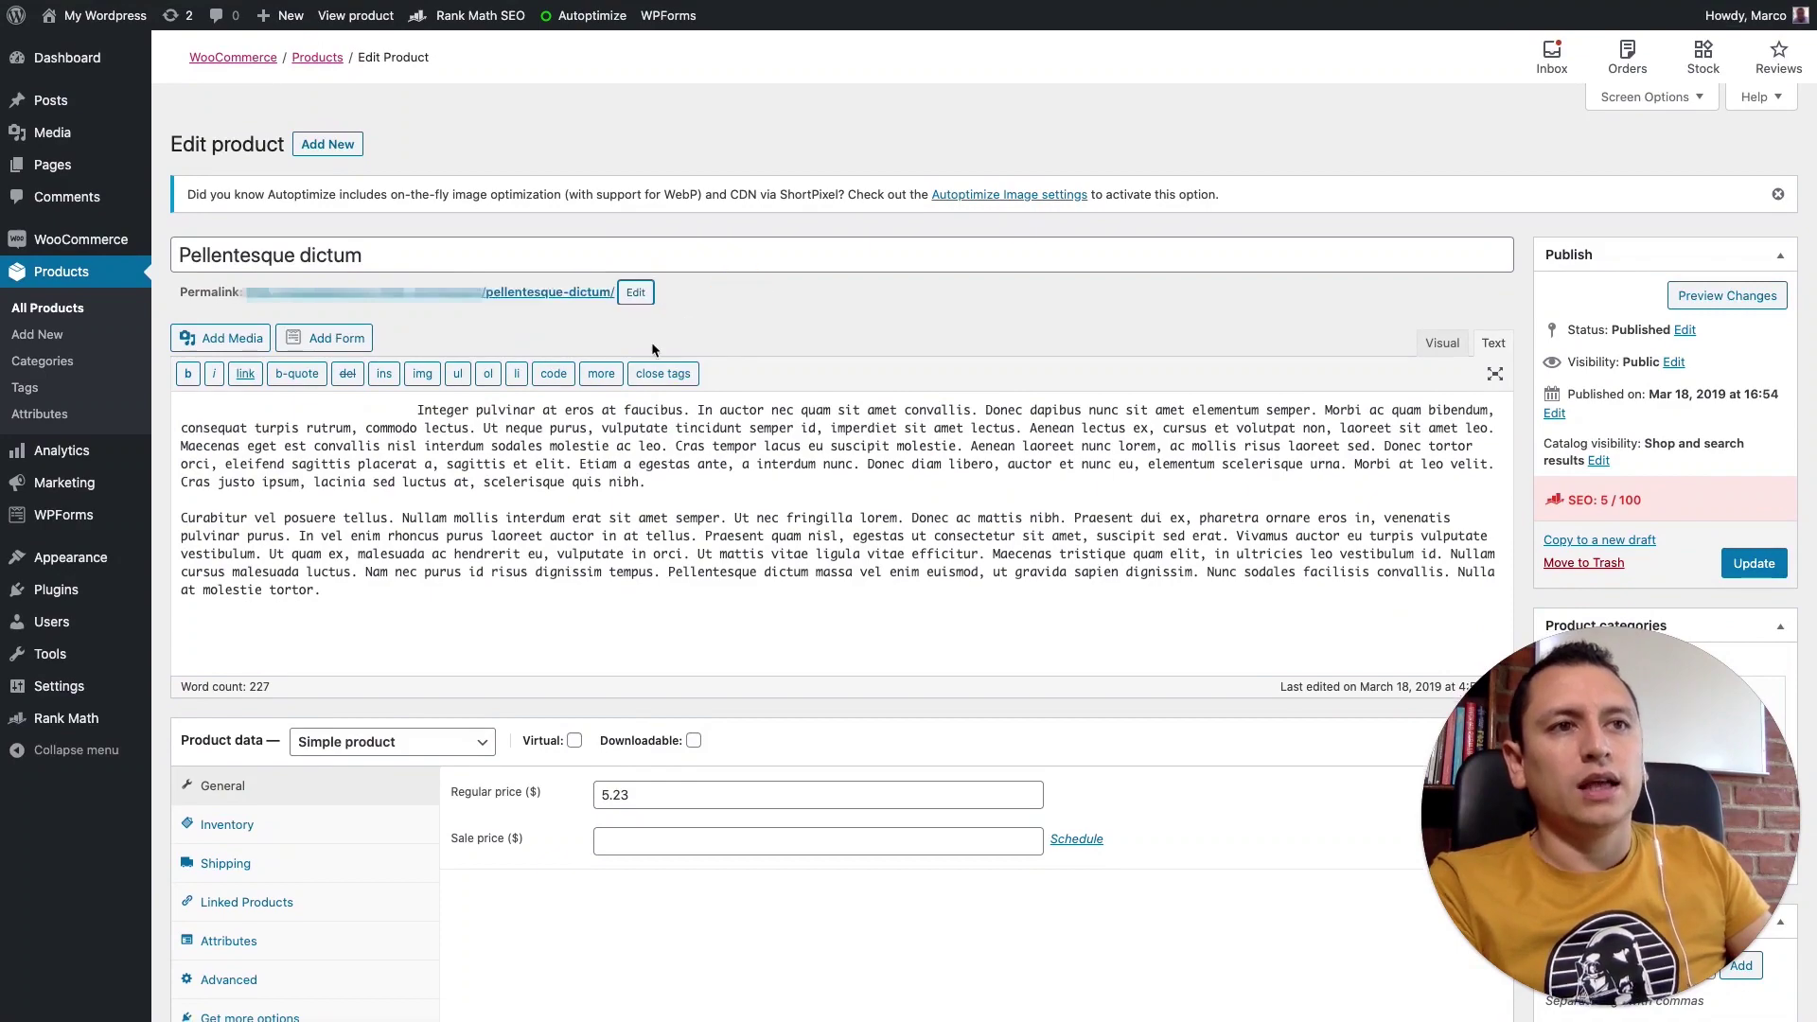
scroll(651, 343, "down", 20)
scroll(563, 450, "down", 3)
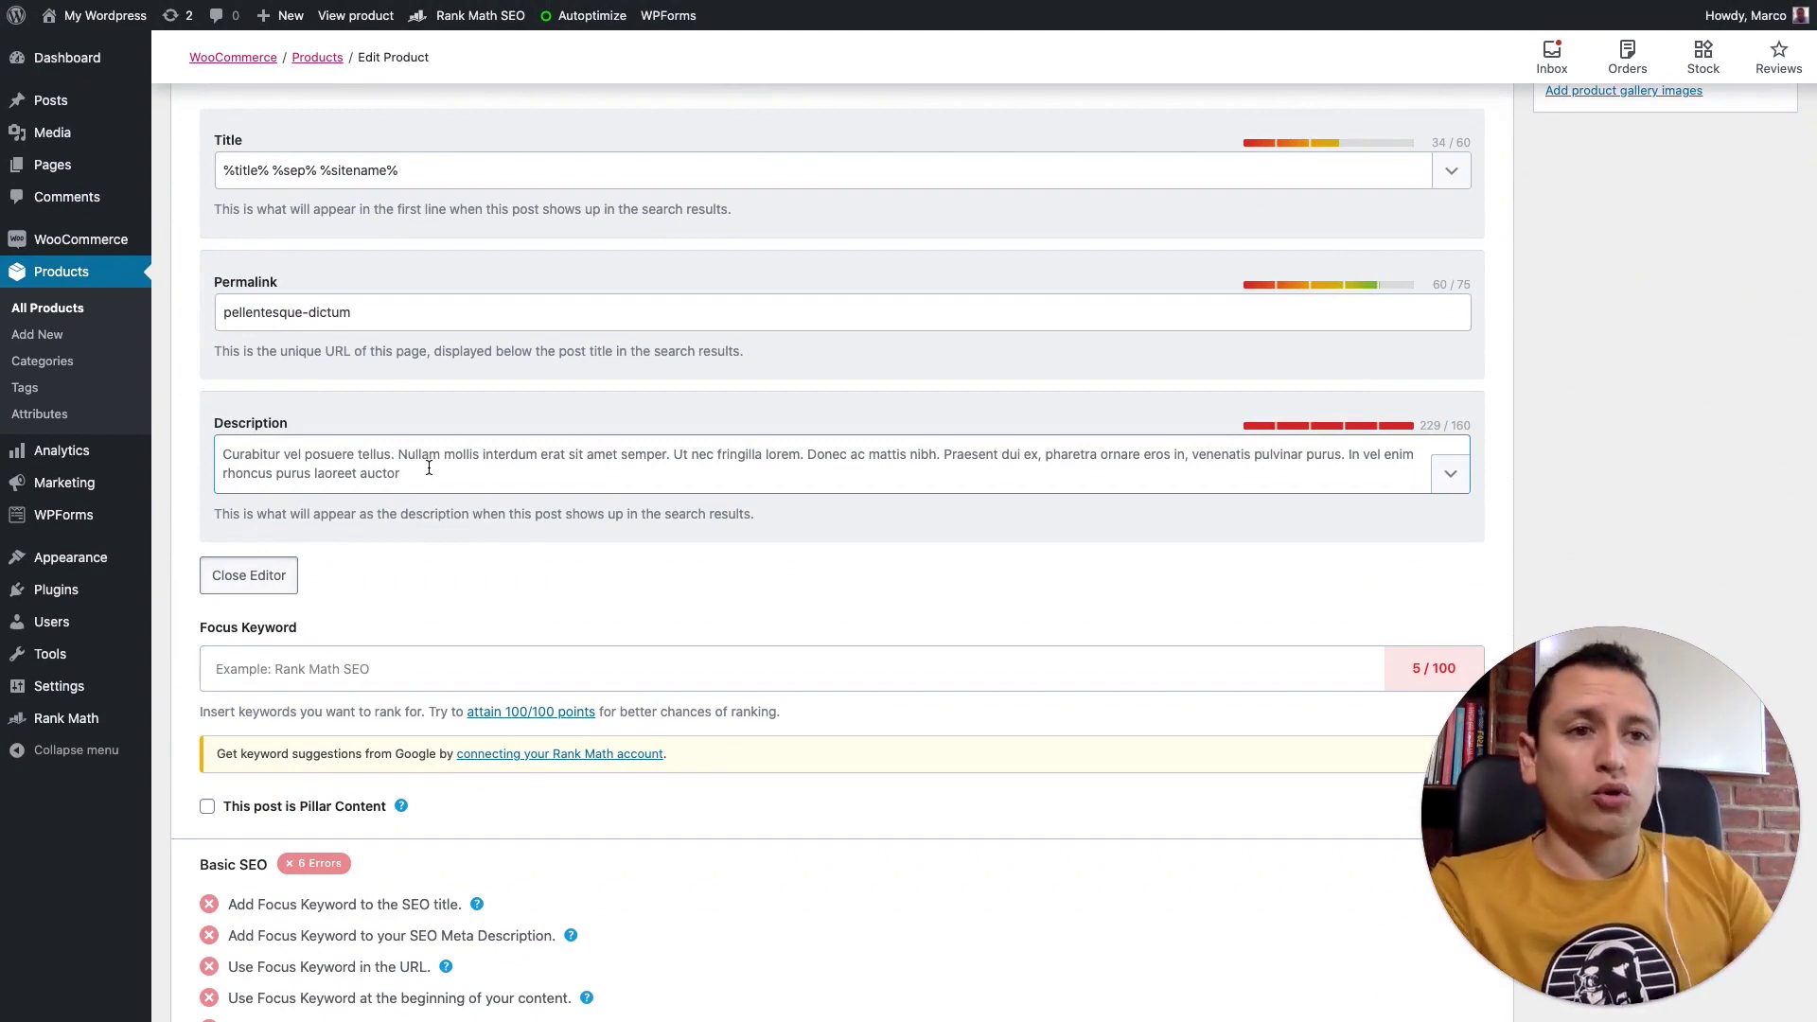
- Open the WordPress Permalink Settings and review the available URL structures
mouse_move(87, 696)
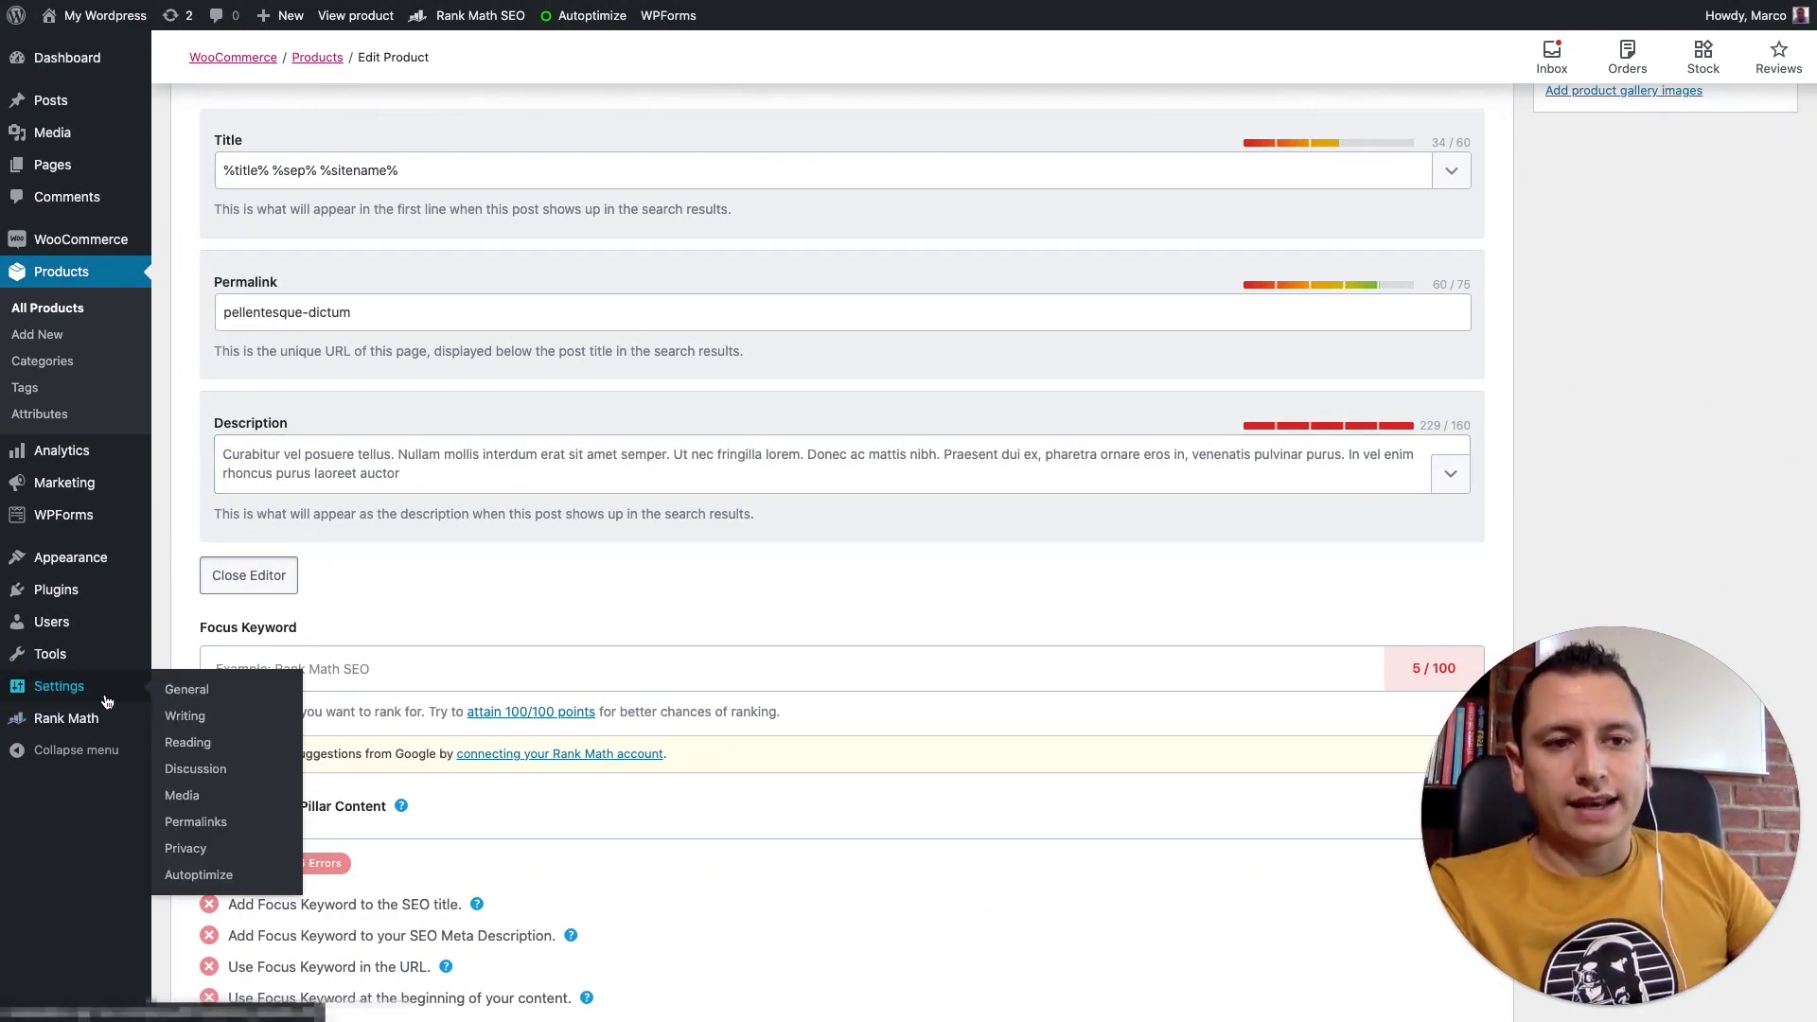
left_click(199, 832)
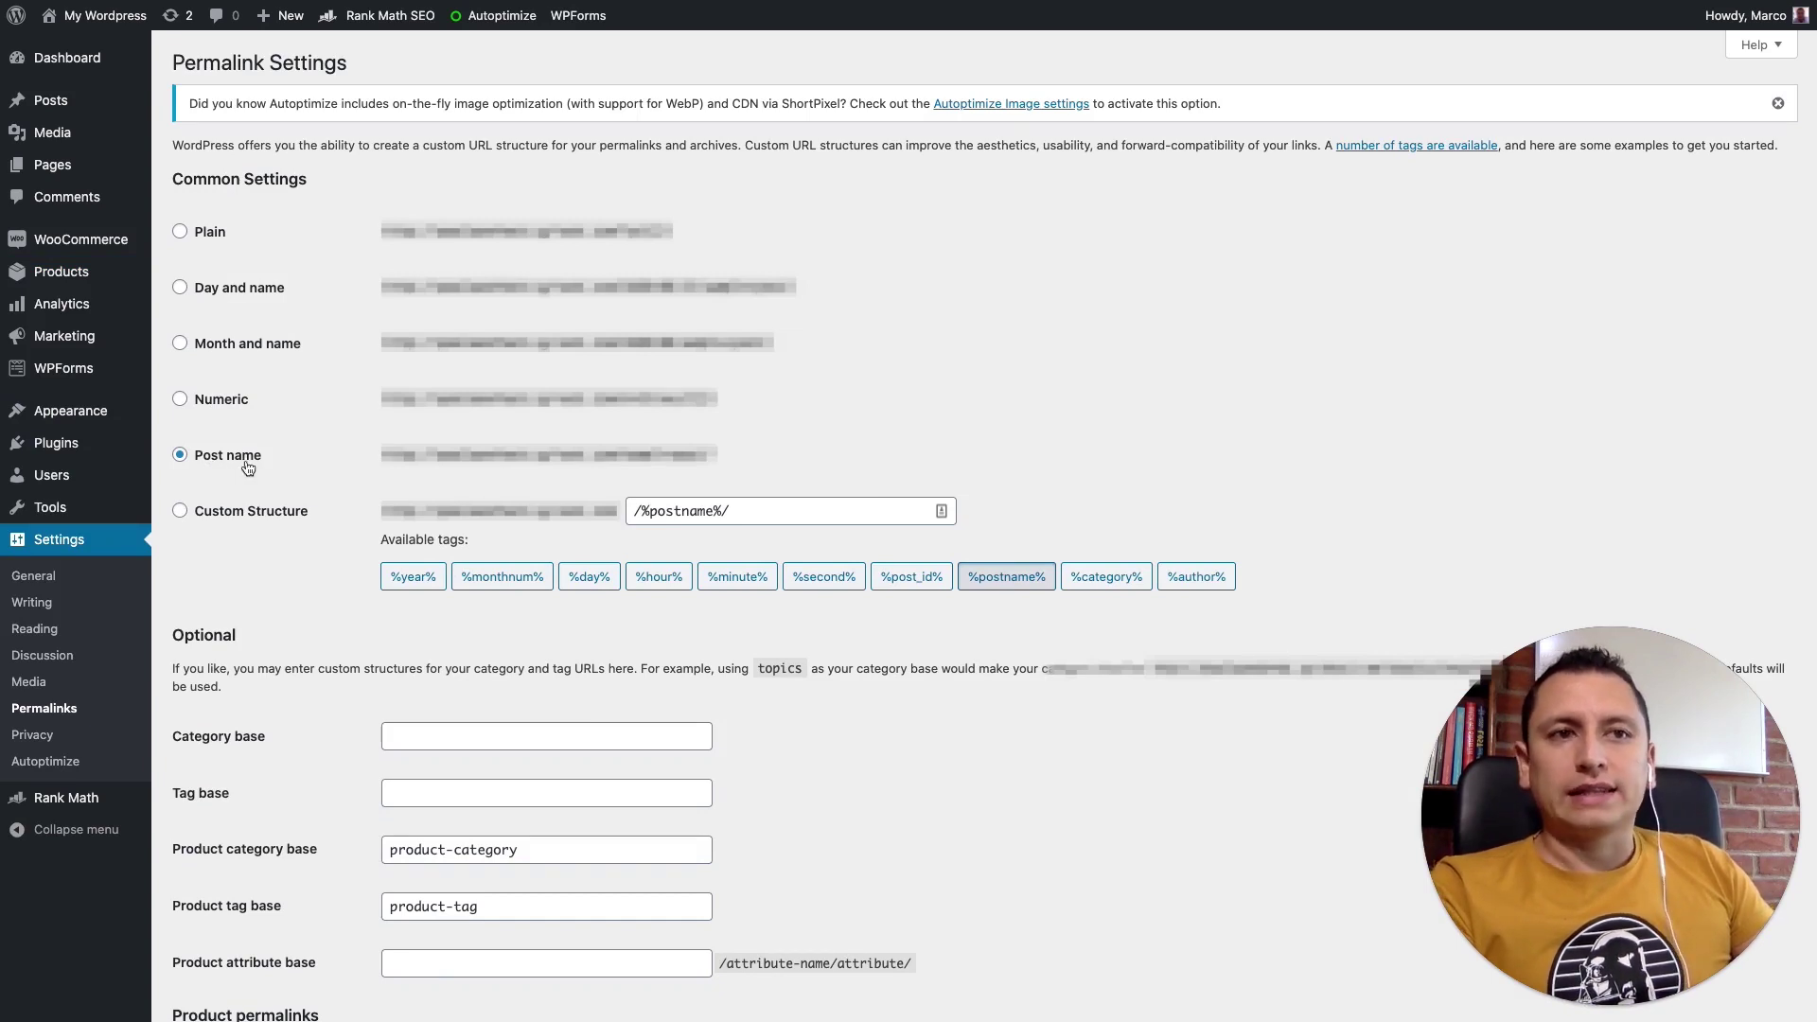
scroll(657, 368, "down", 1)
scroll(649, 367, "down", 1)
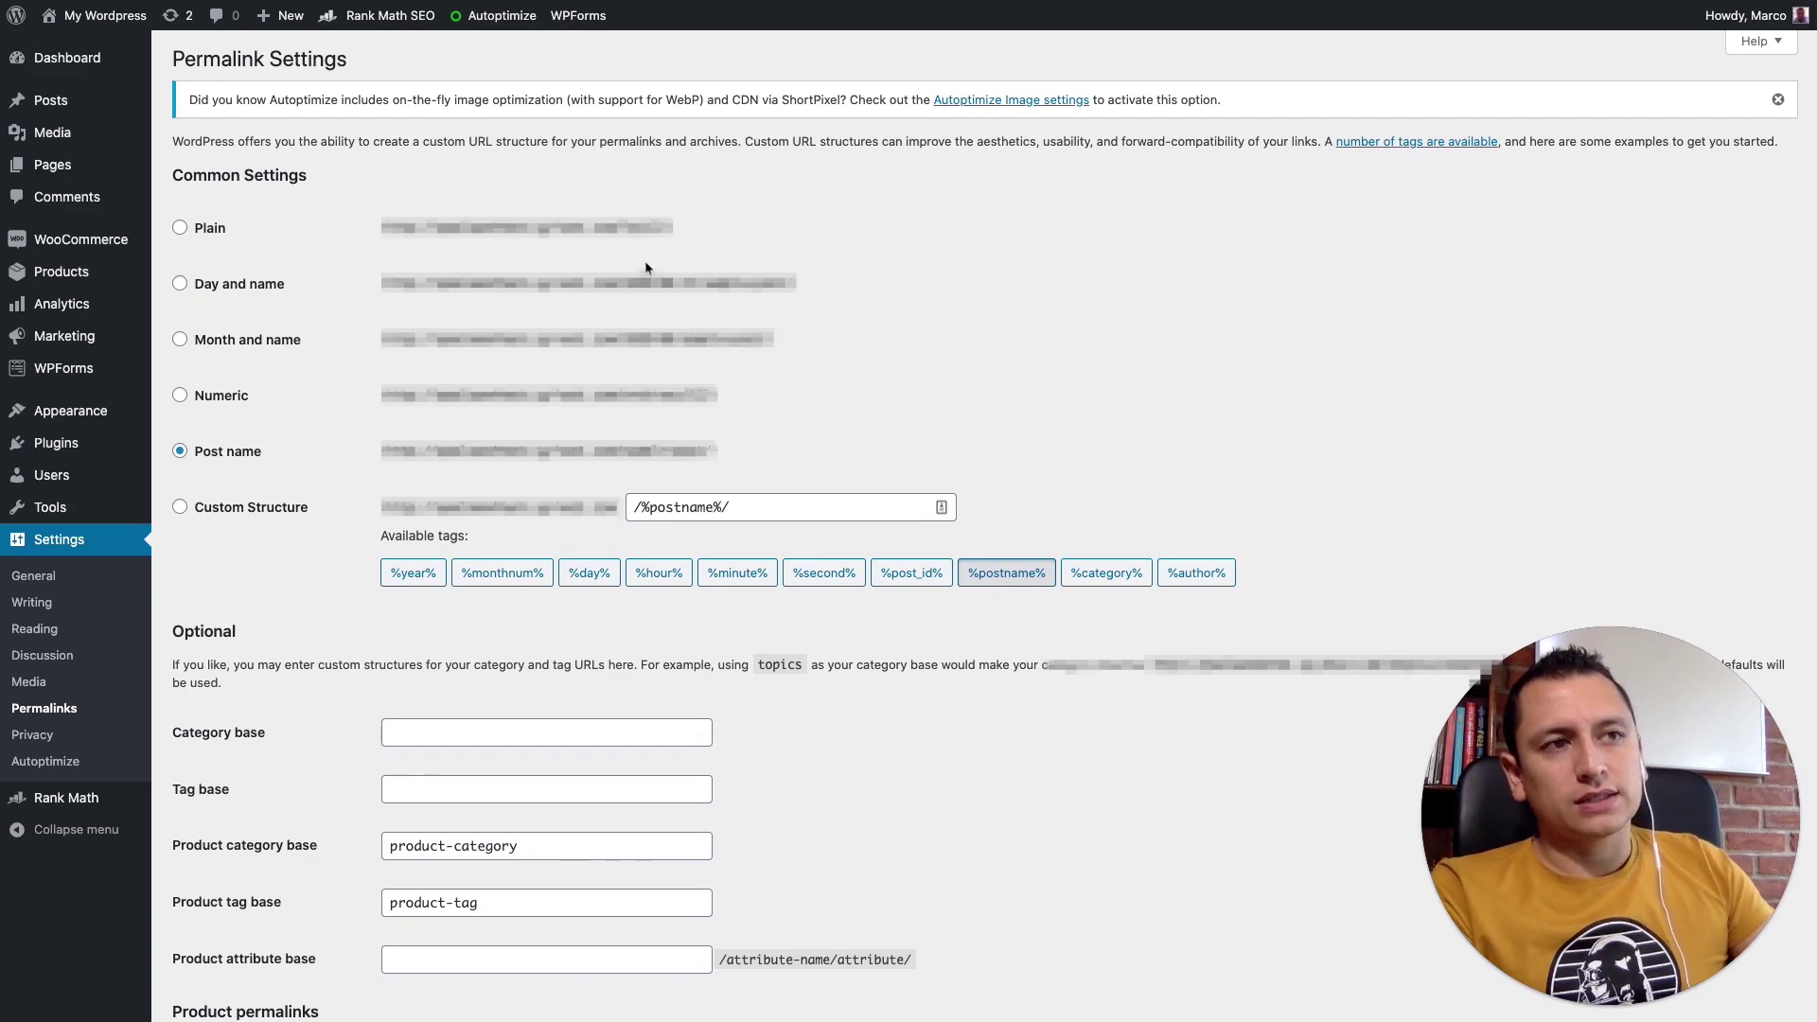
scroll(301, 515, "down", 3)
scroll(301, 518, "up", 3)
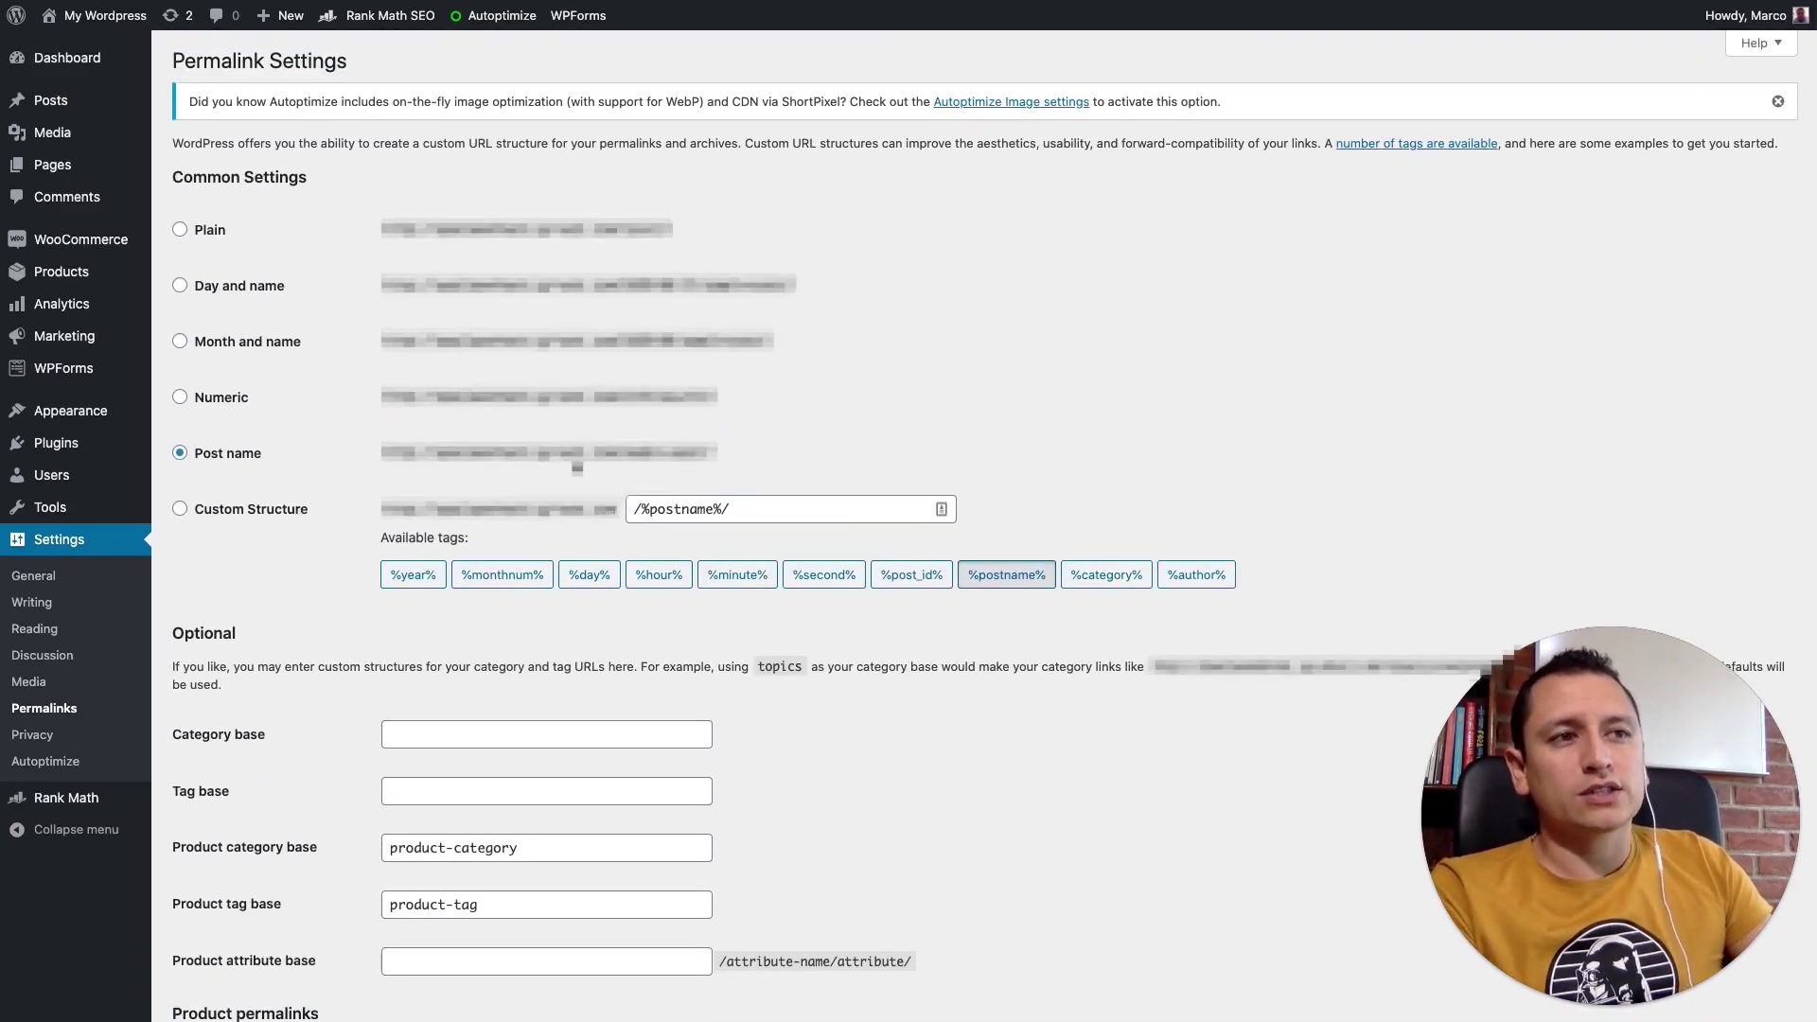
- Set up a custom permalink structure of /%category%/%postname%/ using the available tags
triple_click(792, 512)
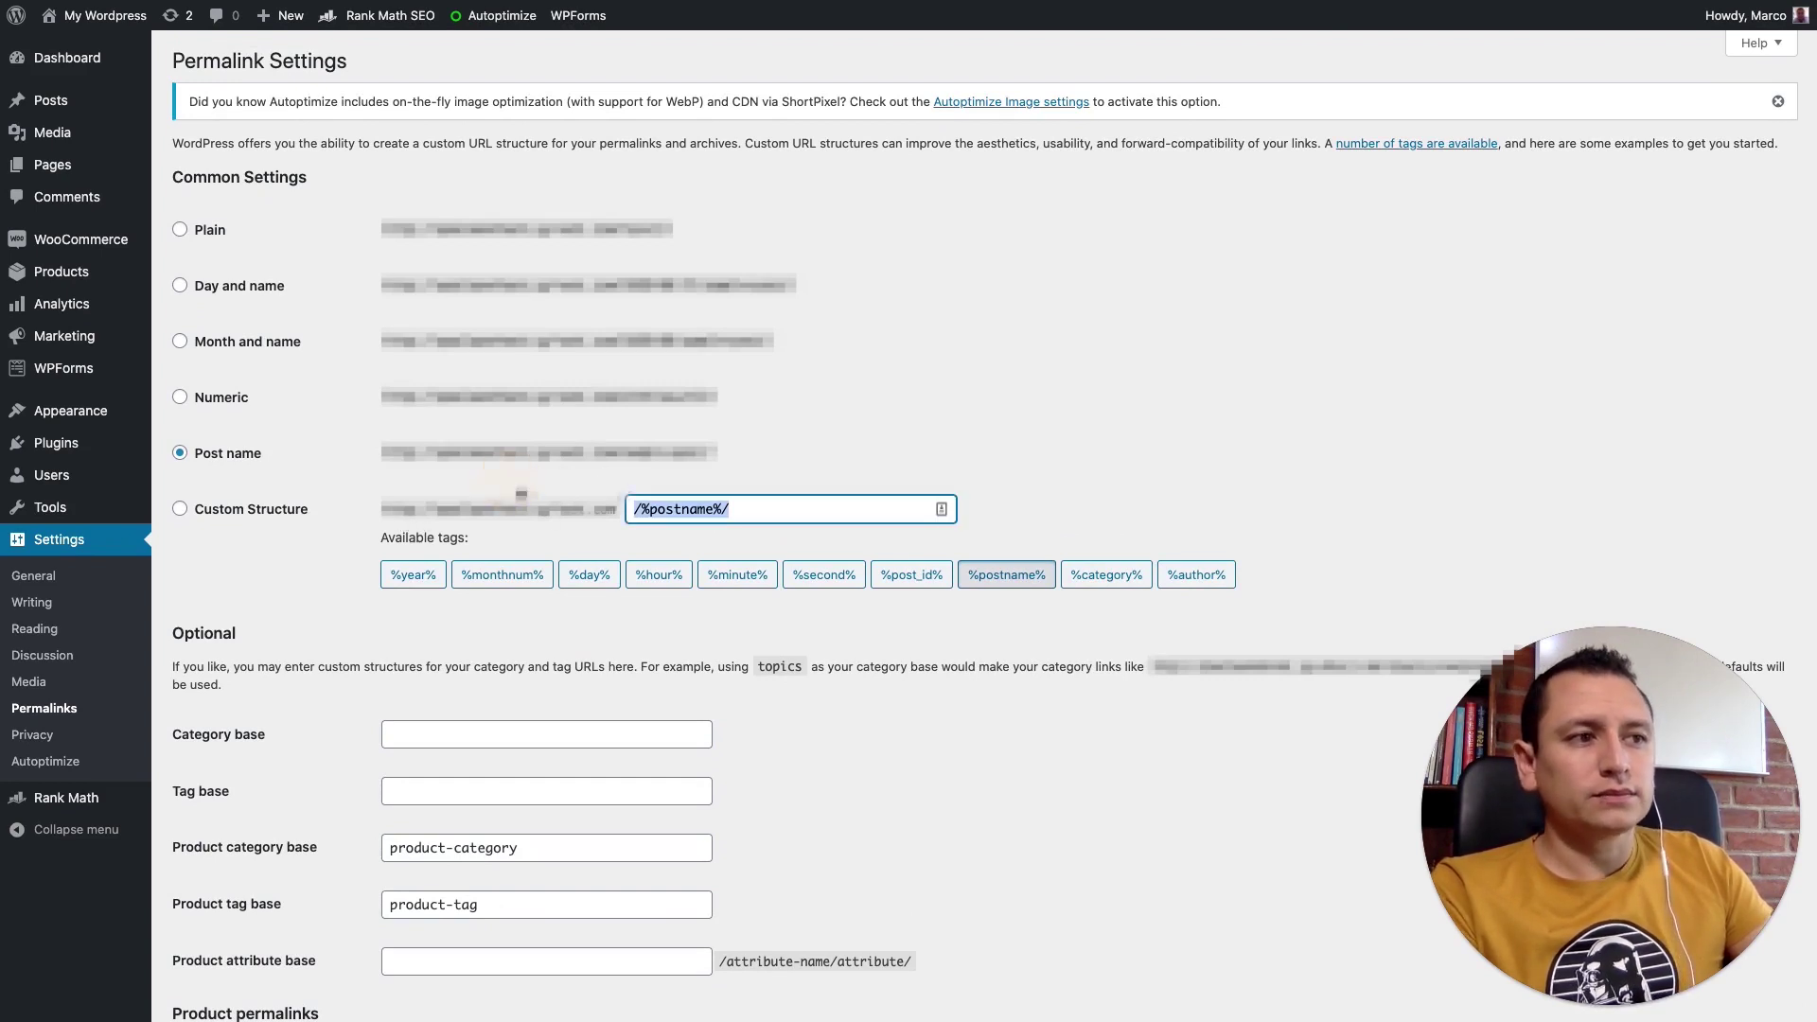
left_click(1115, 580)
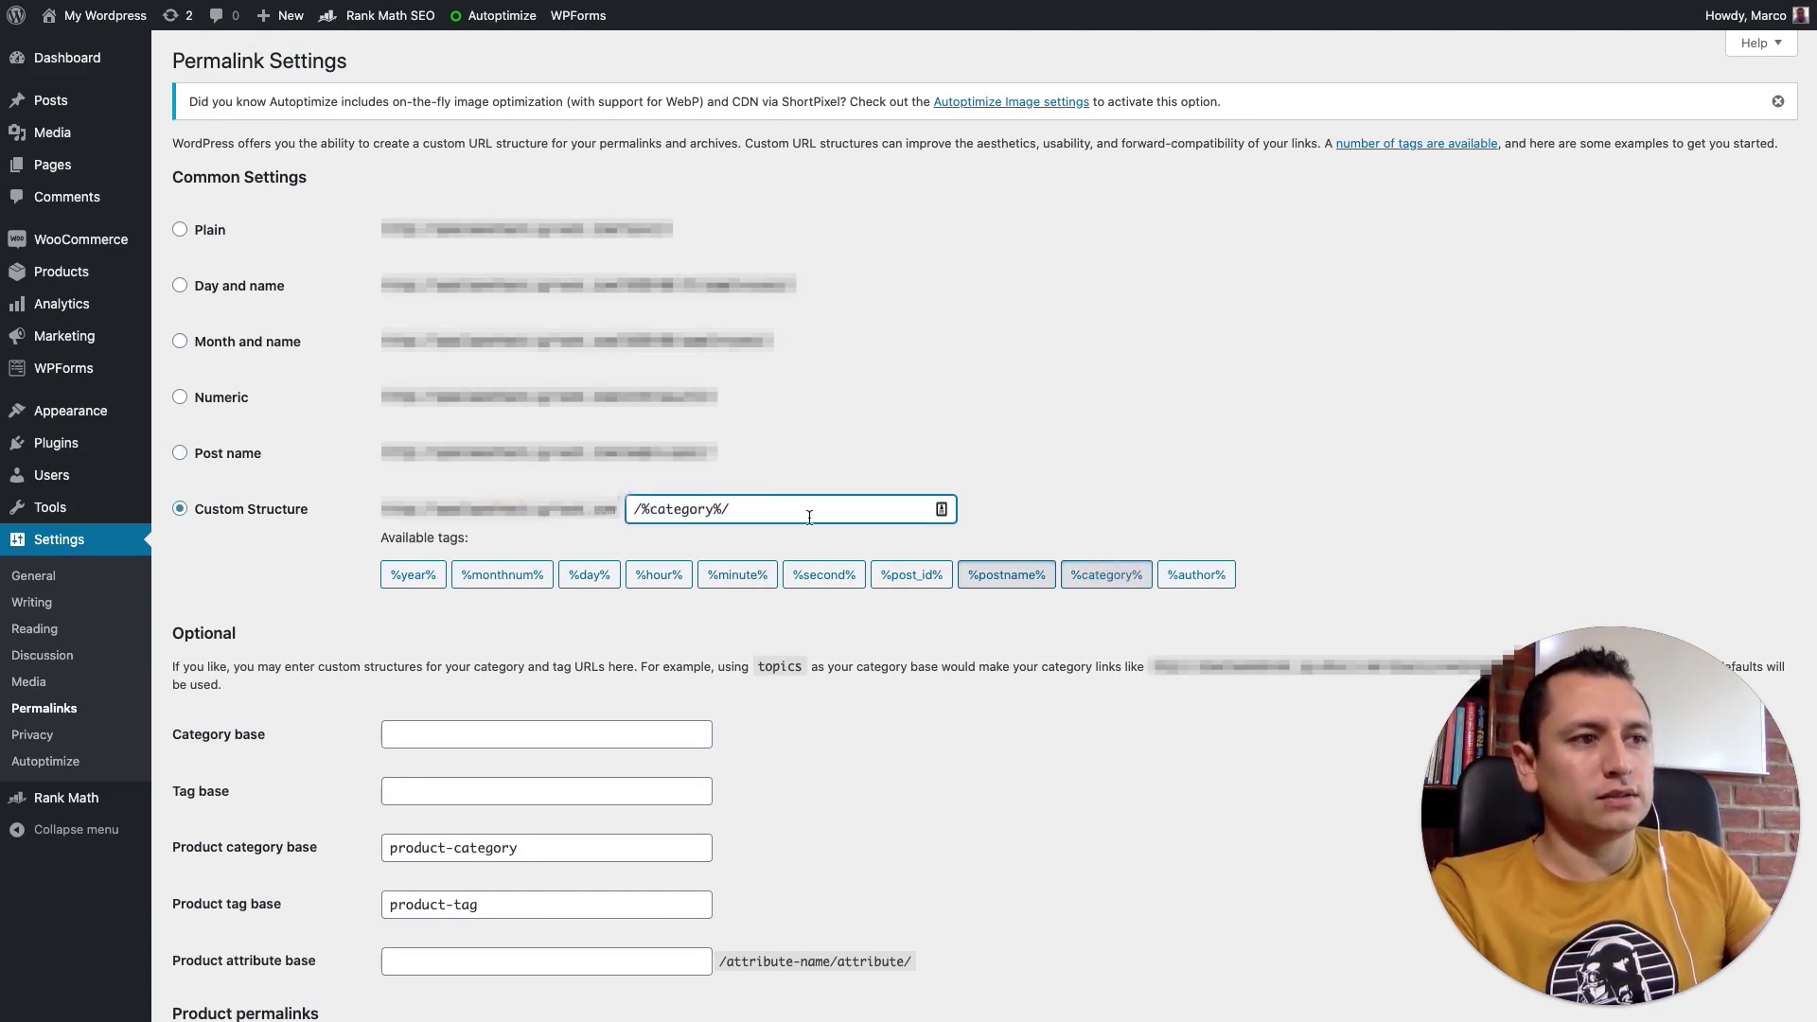
left_click(1008, 580)
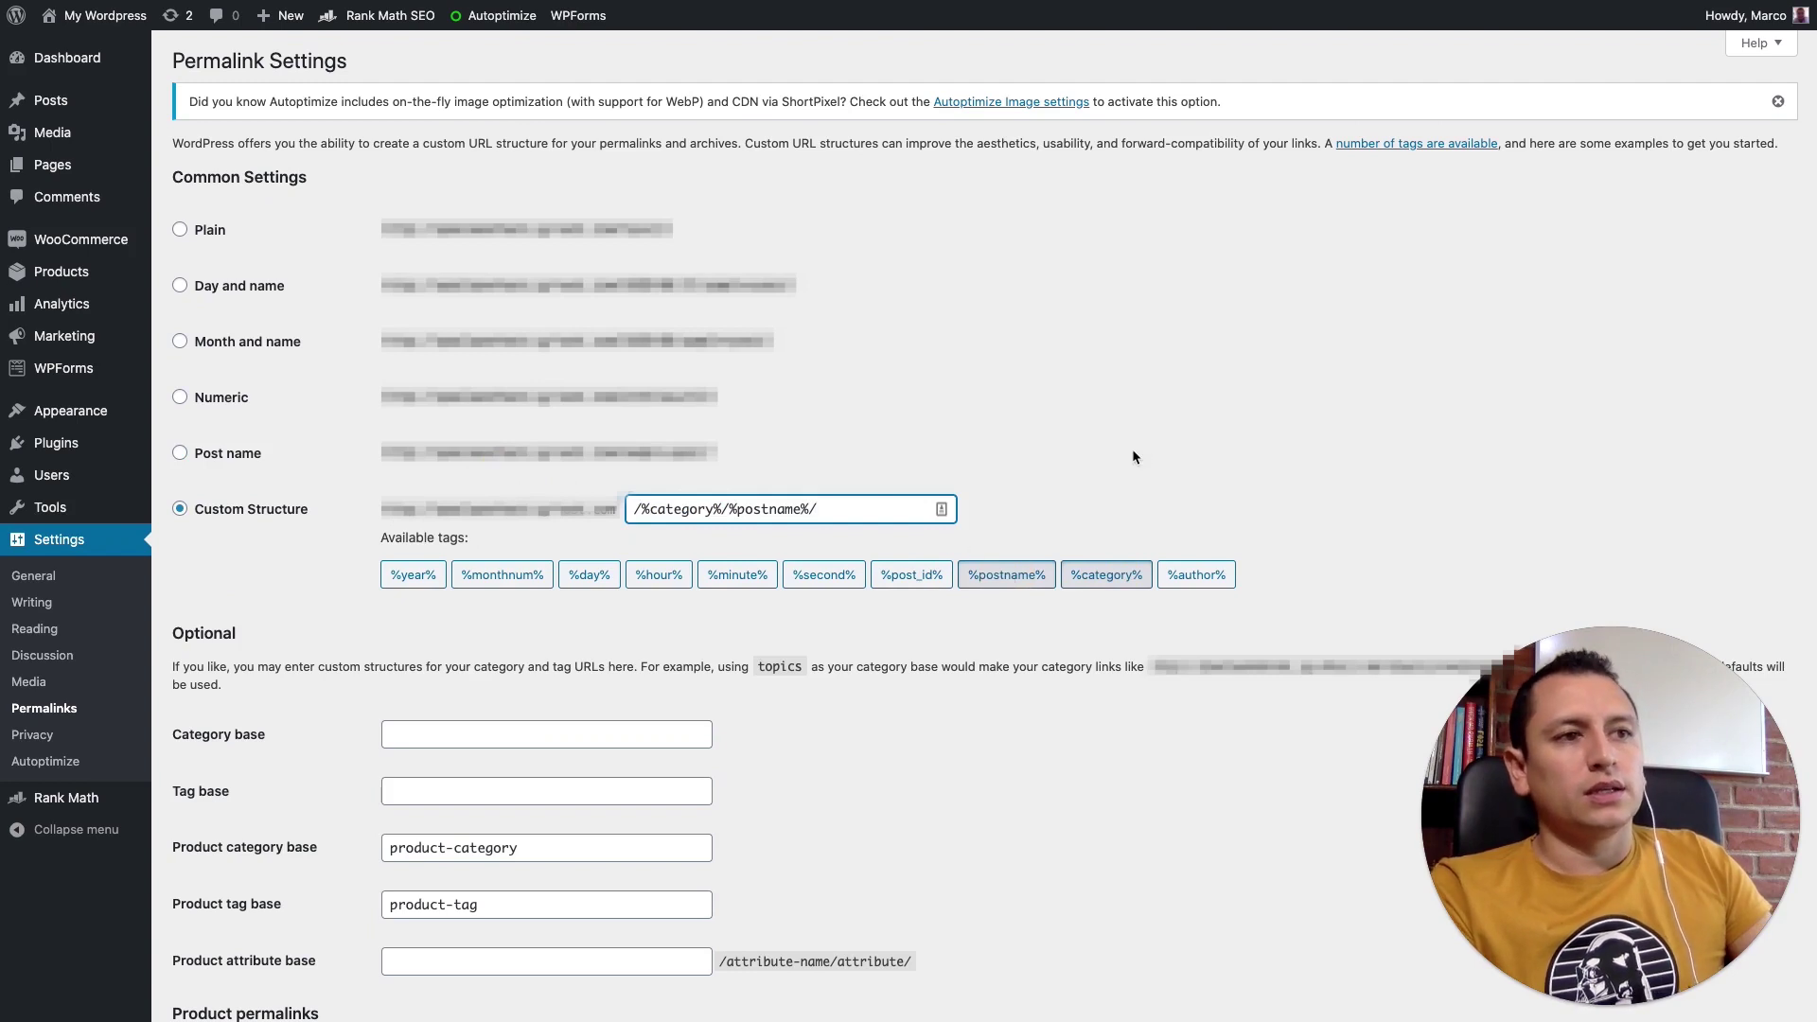
- Clear the custom permalink structure and switch back to the Post name structure
left_click_drag(882, 500, 563, 492)
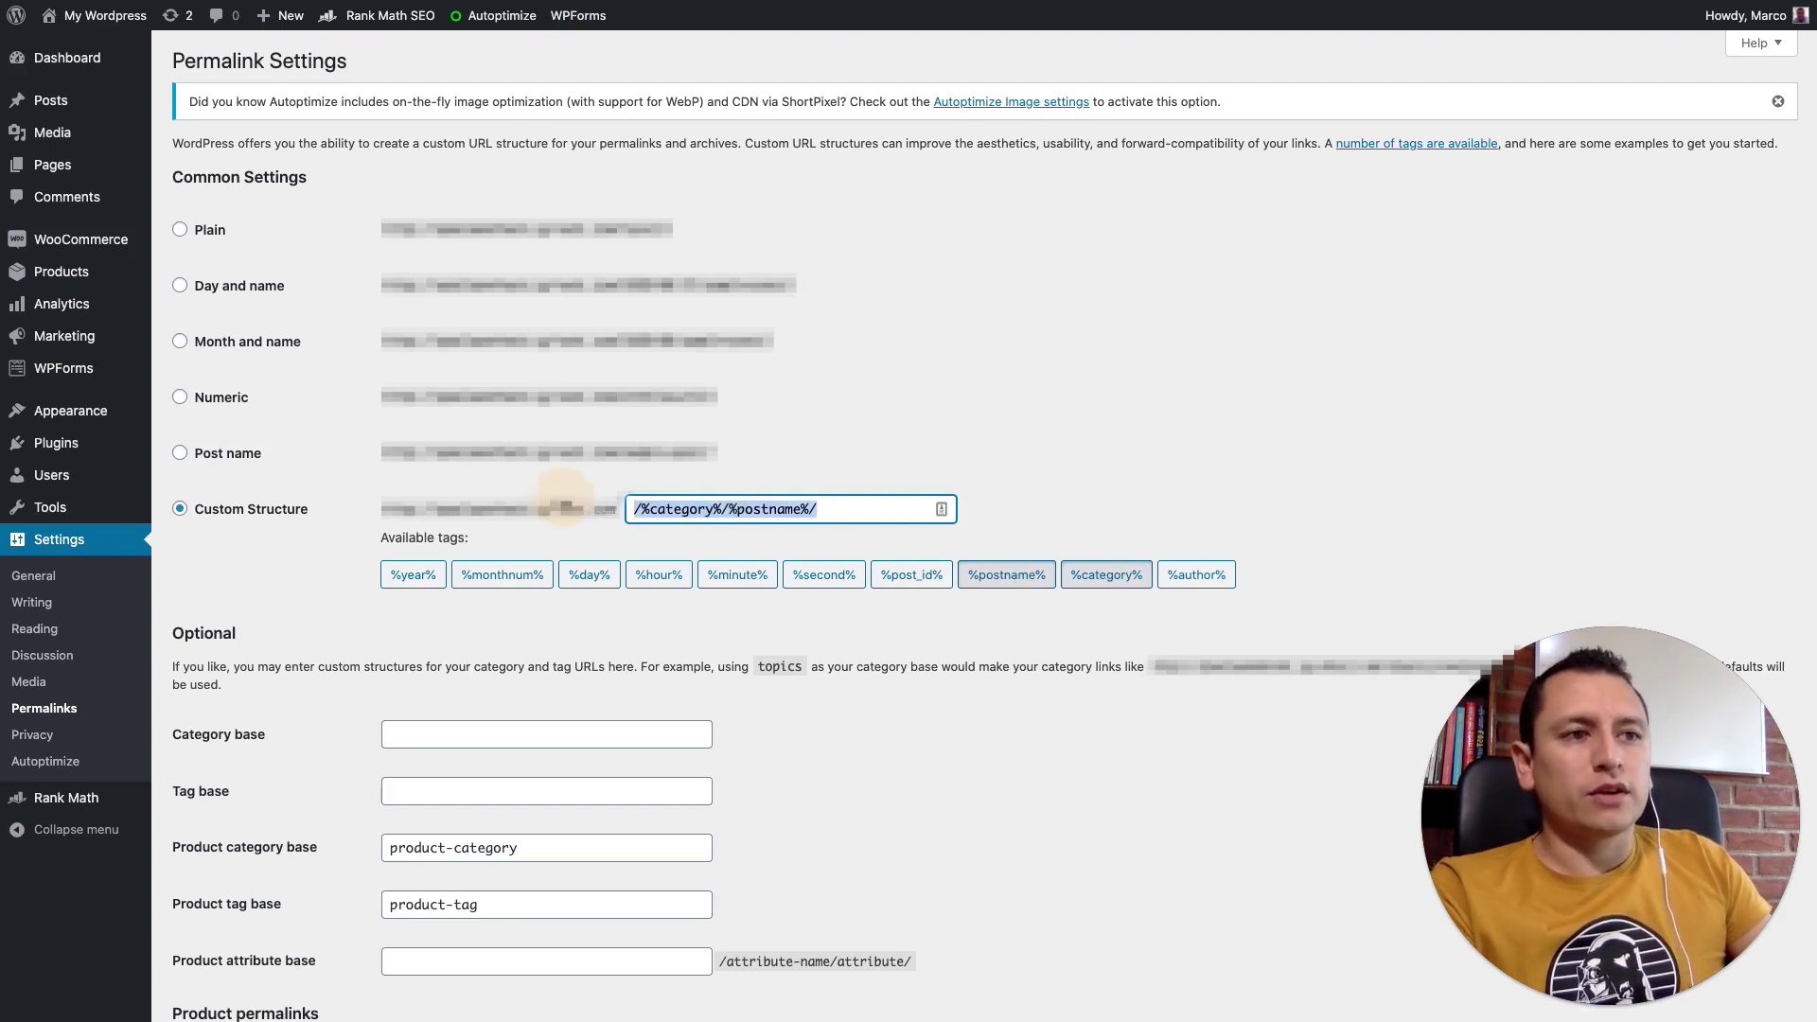
key("BackSpace")
left_click(218, 453)
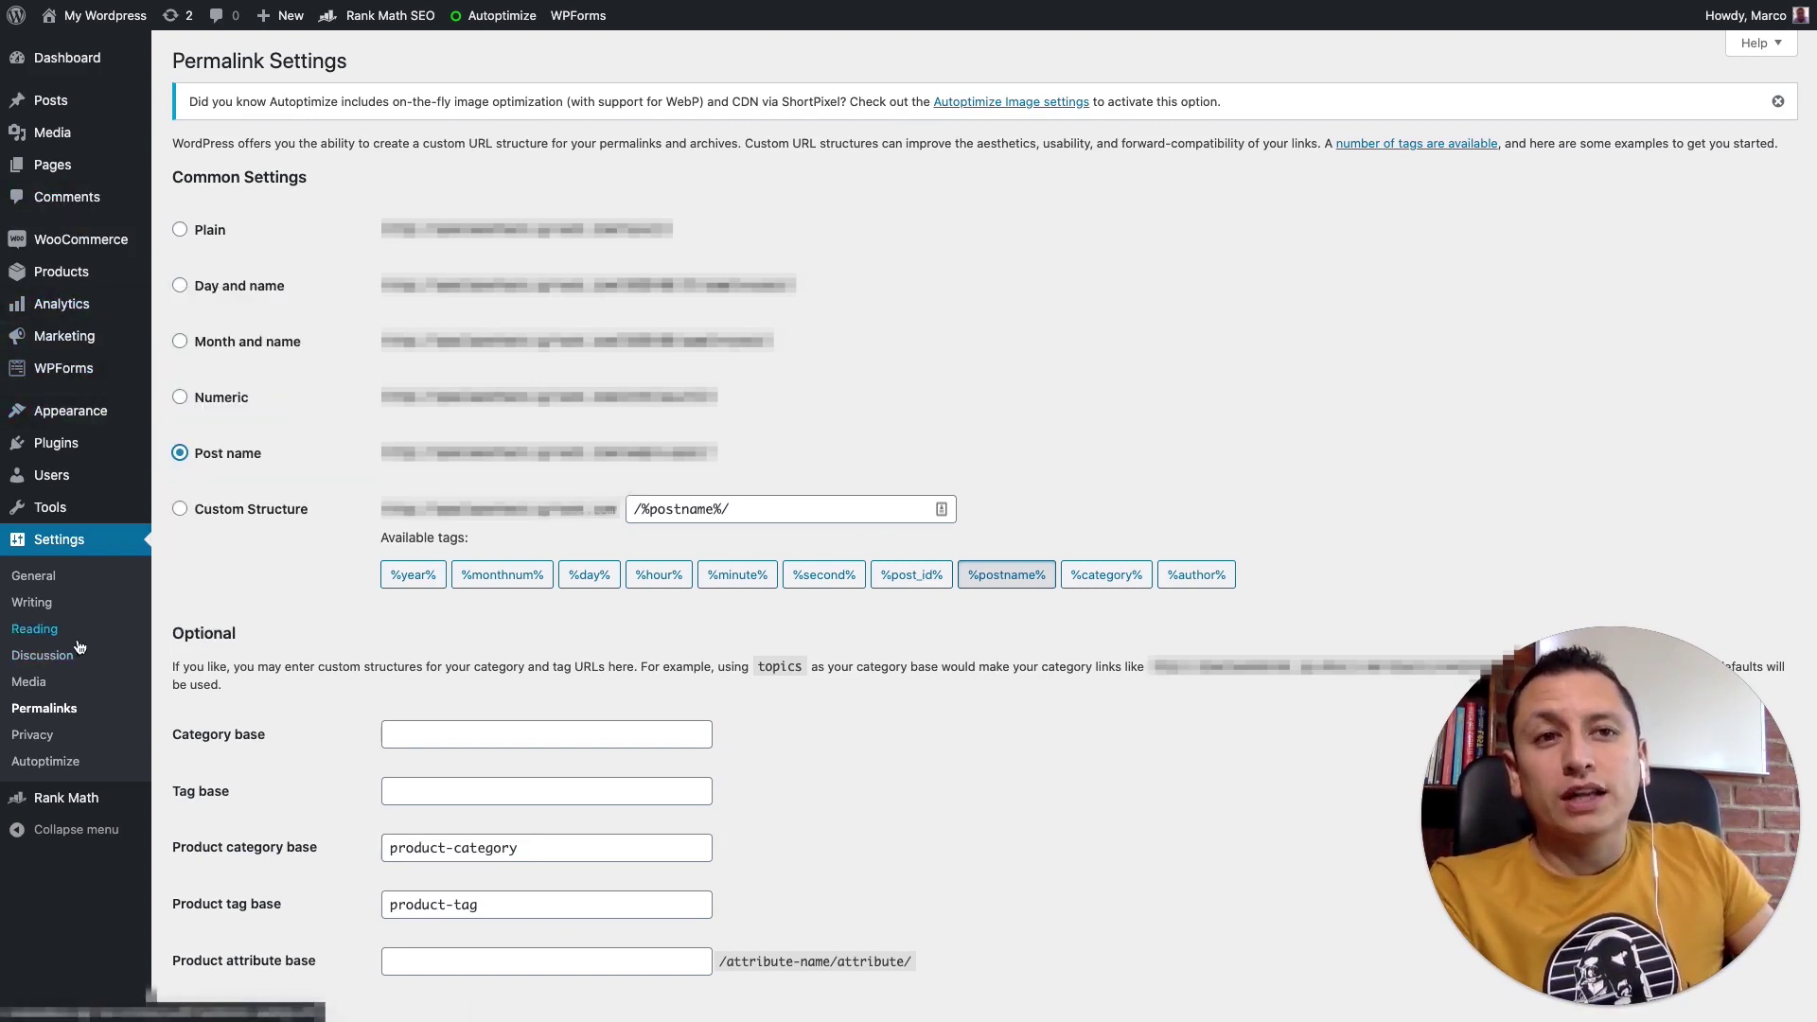
- Open the Rank Math dashboard with its list of modules
left_click(71, 806)
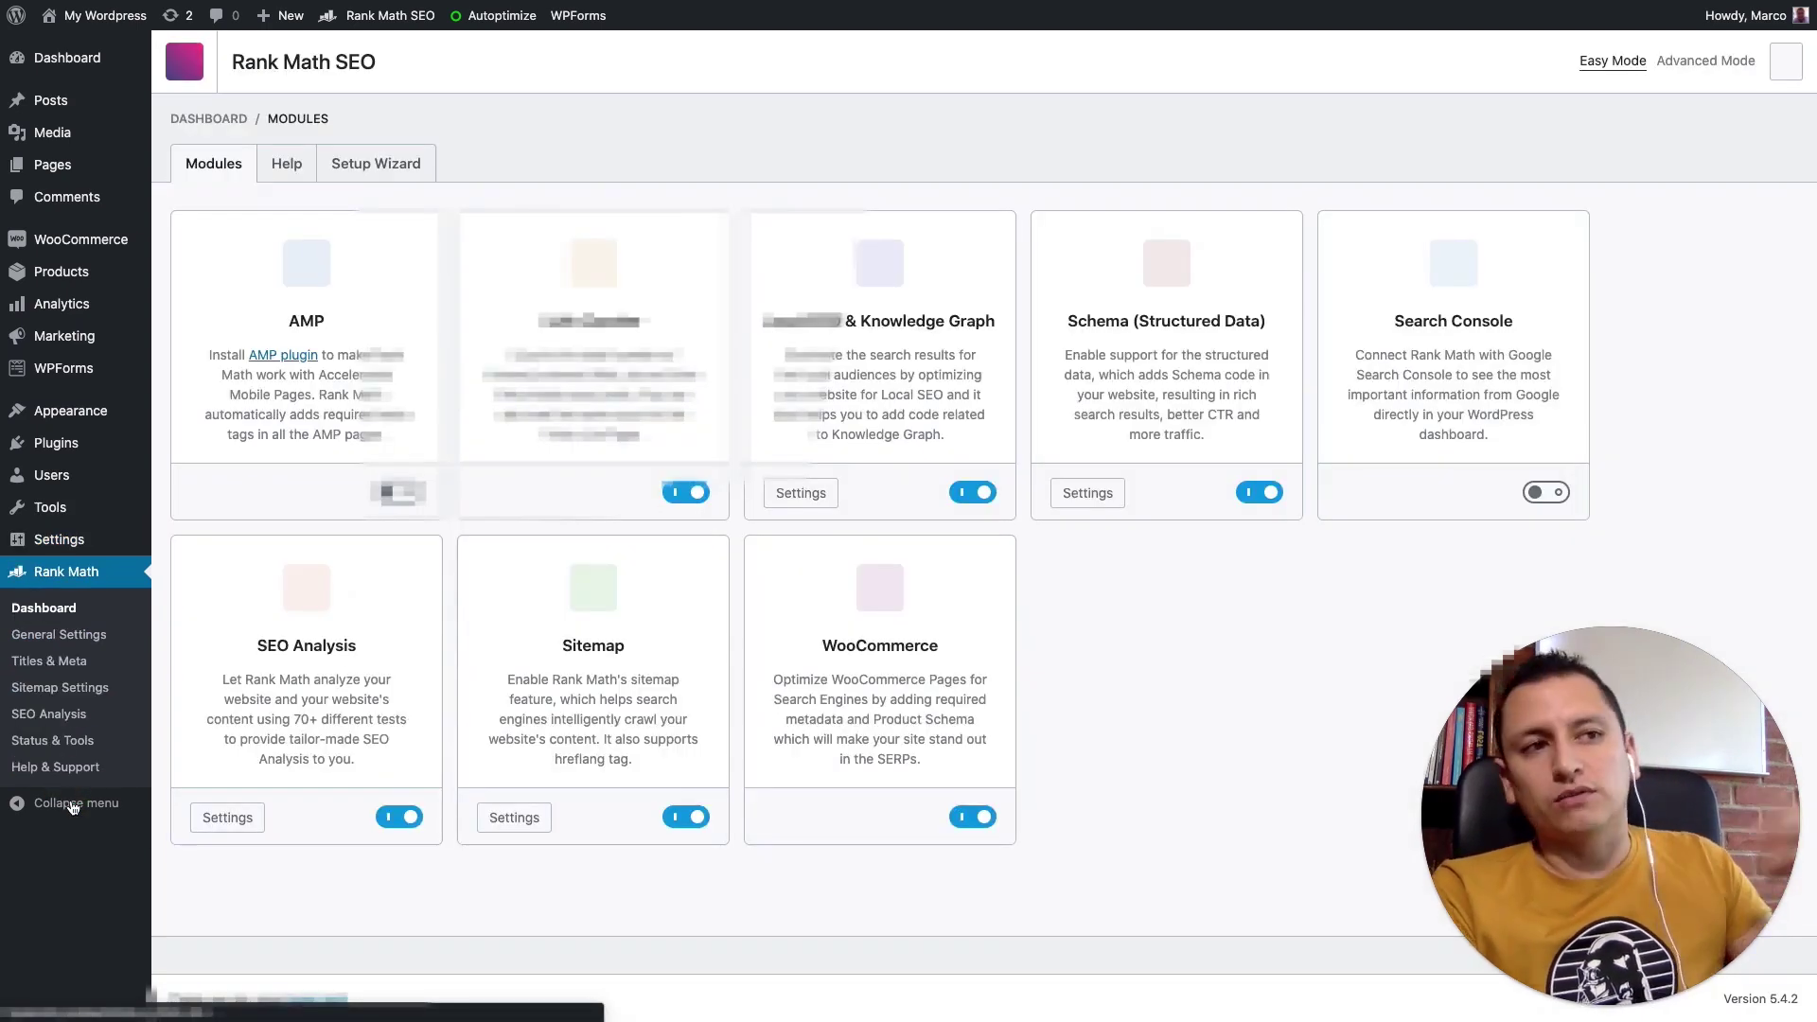